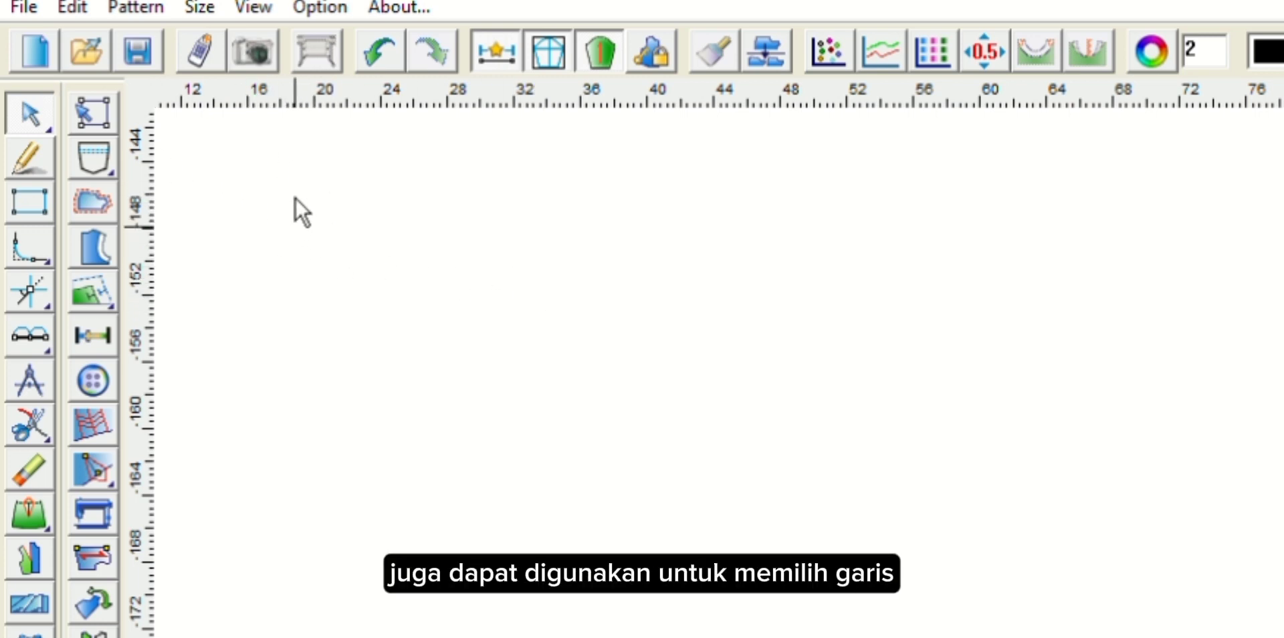
Step: Try drawing a straight horizontal line about 9 cm long with the Intelligent Pen on the empty canvas
left_click(33, 139)
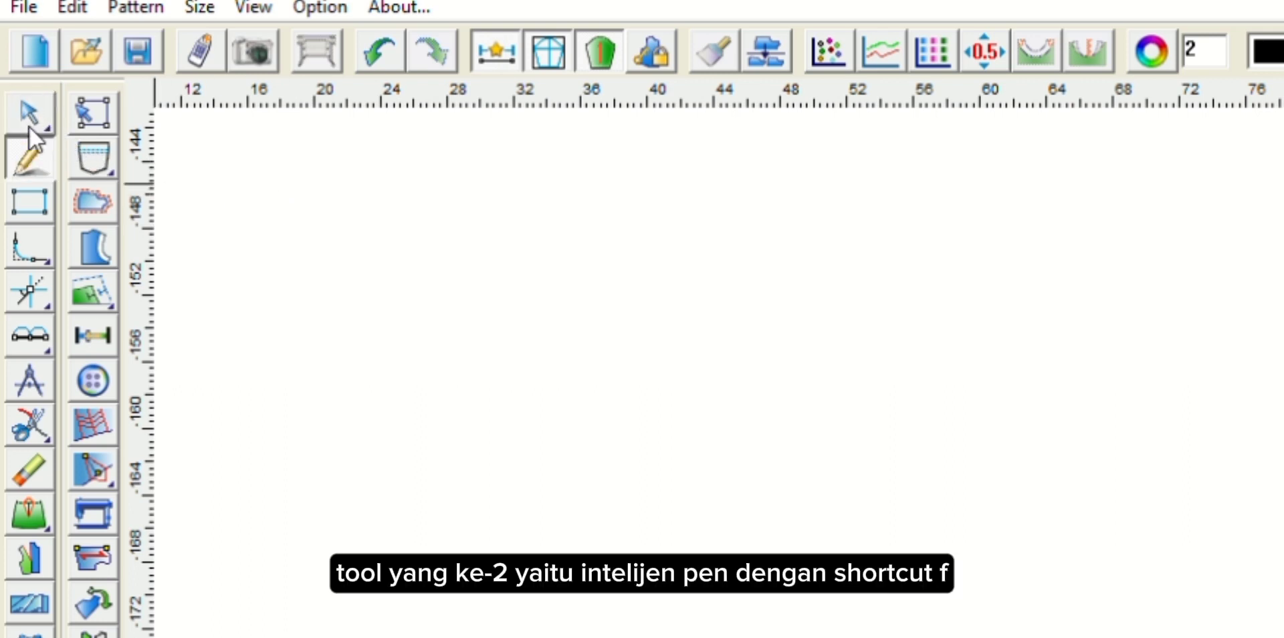
left_click(314, 209)
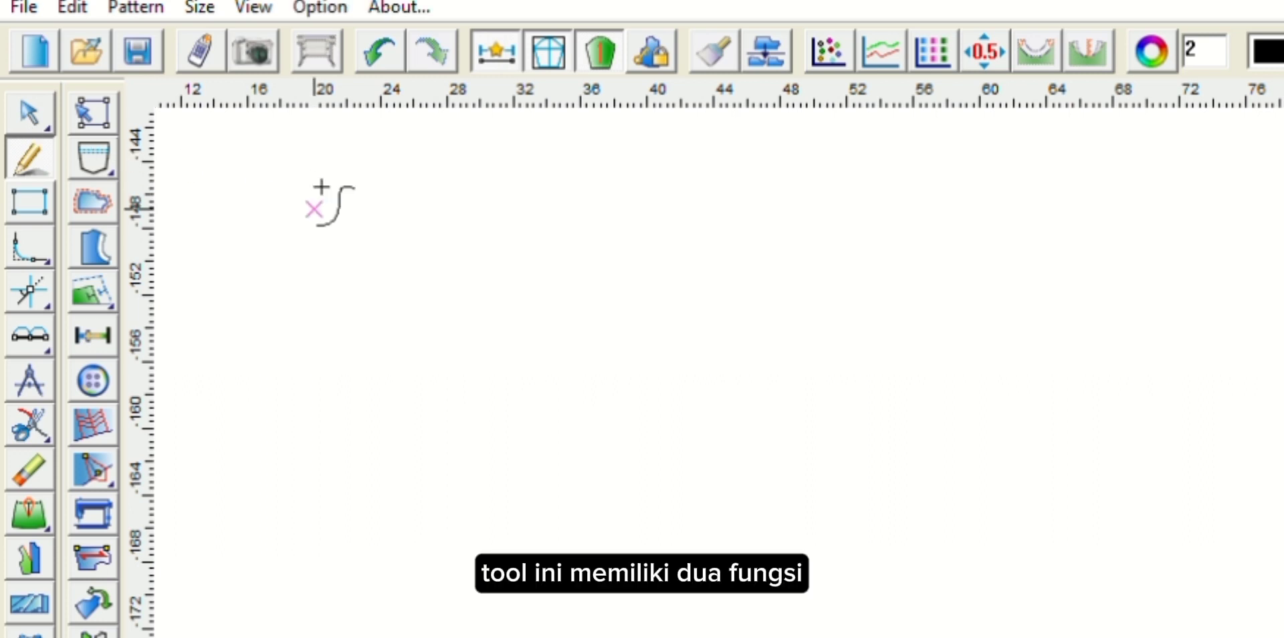
right_click(448, 175)
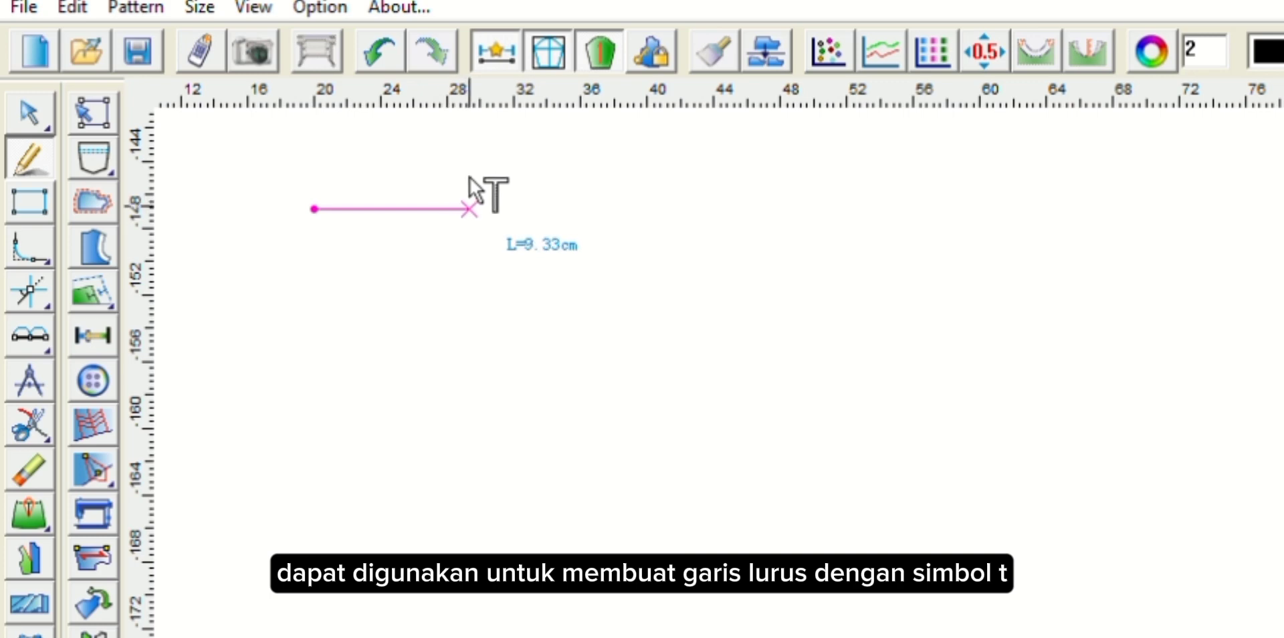
right_click(471, 181)
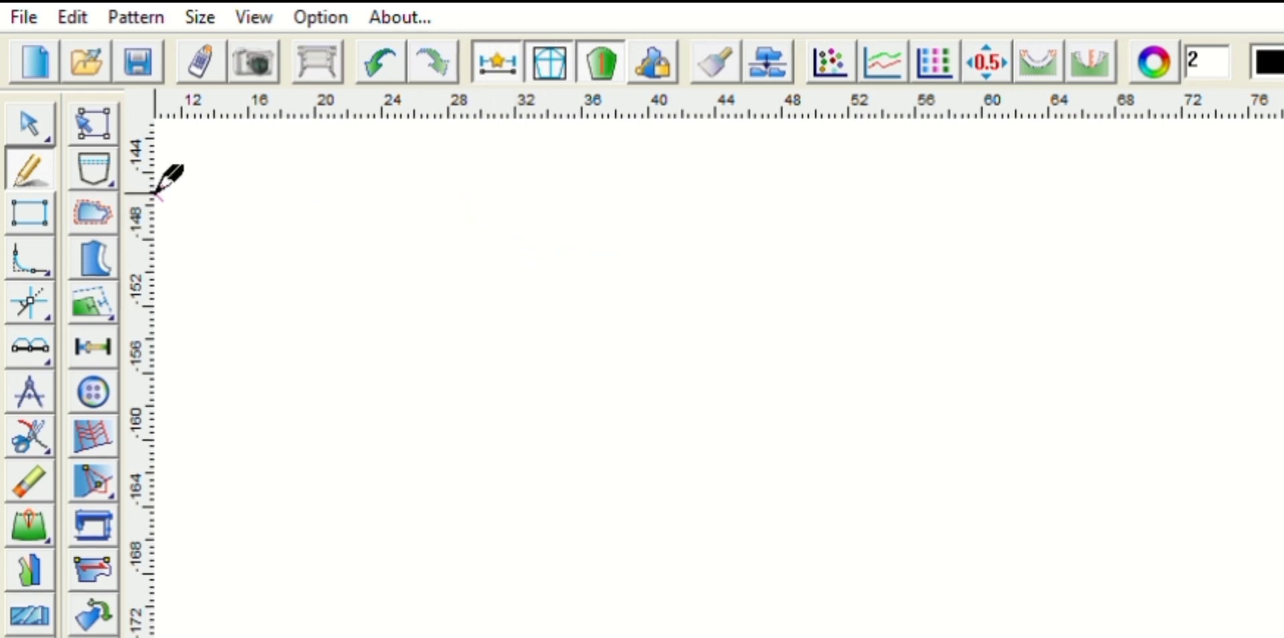
left_click(28, 297)
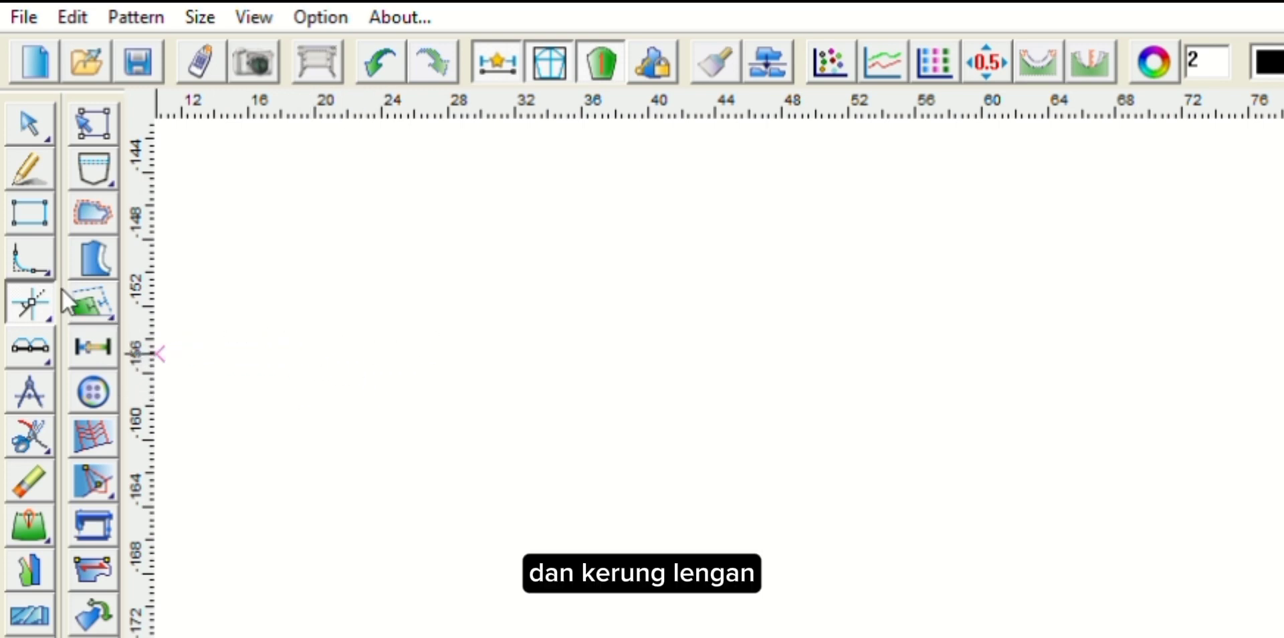
left_click(29, 410)
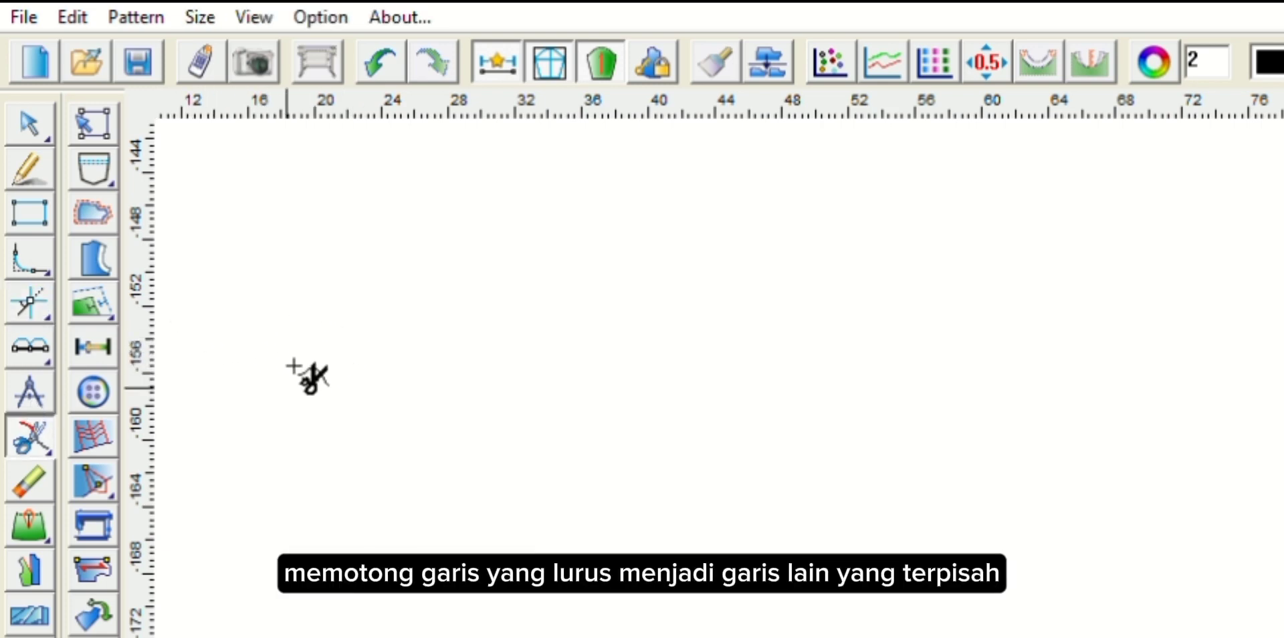
left_click(35, 455)
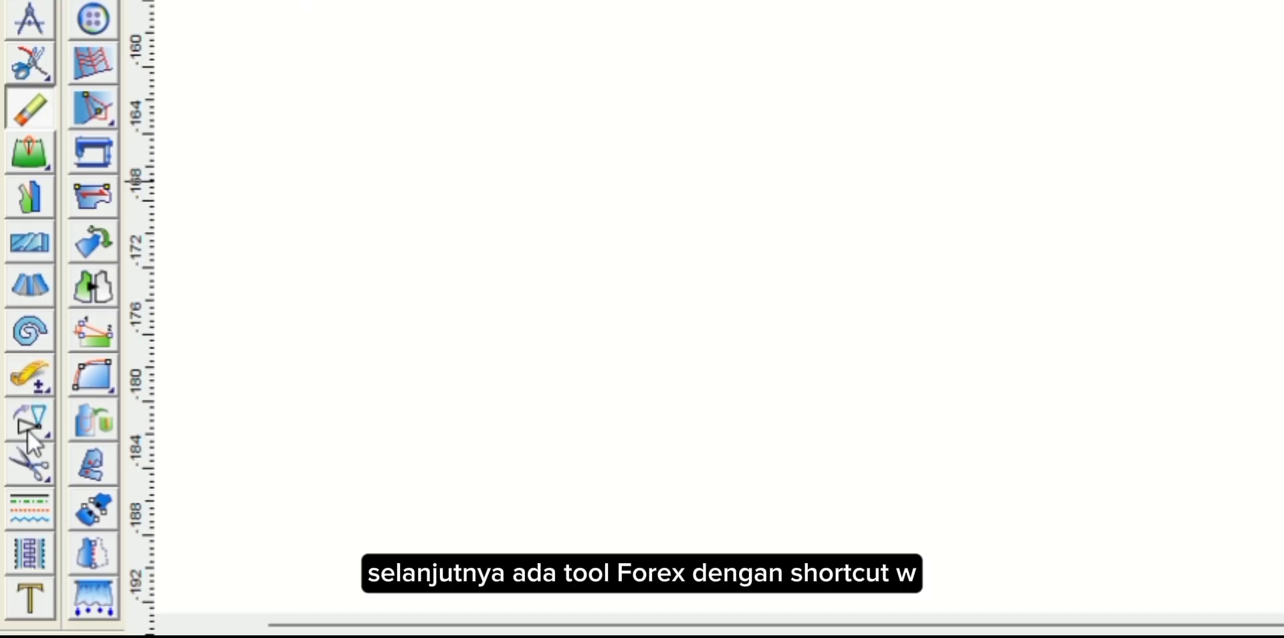
key("w")
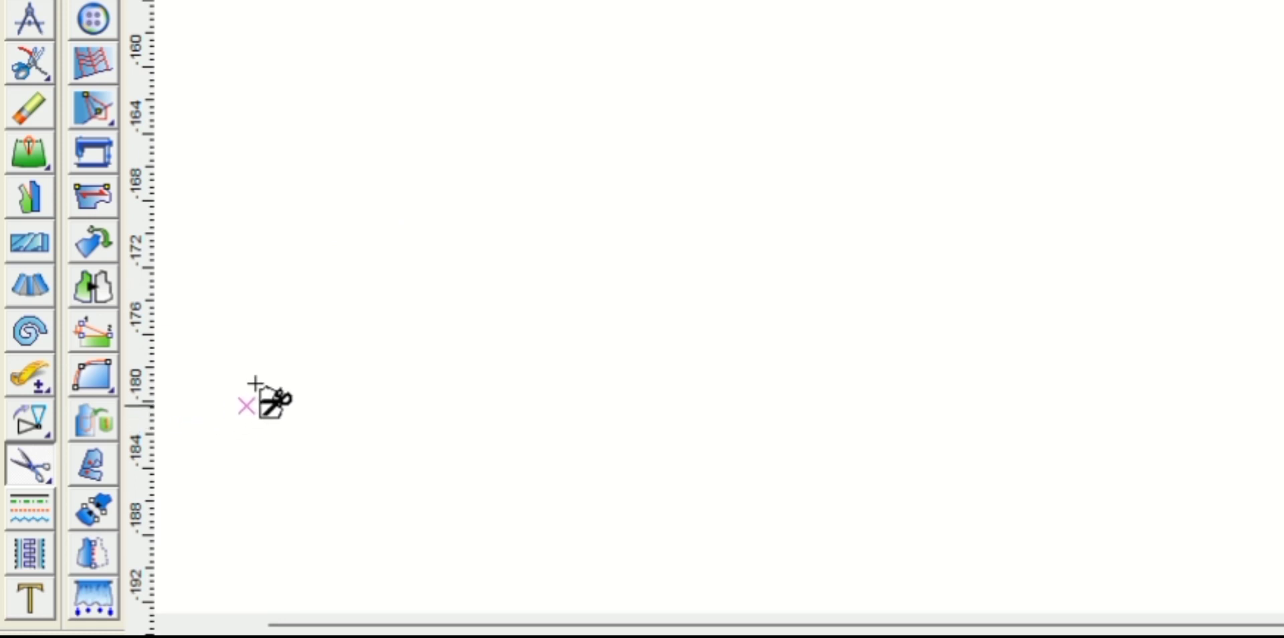
left_click(35, 486)
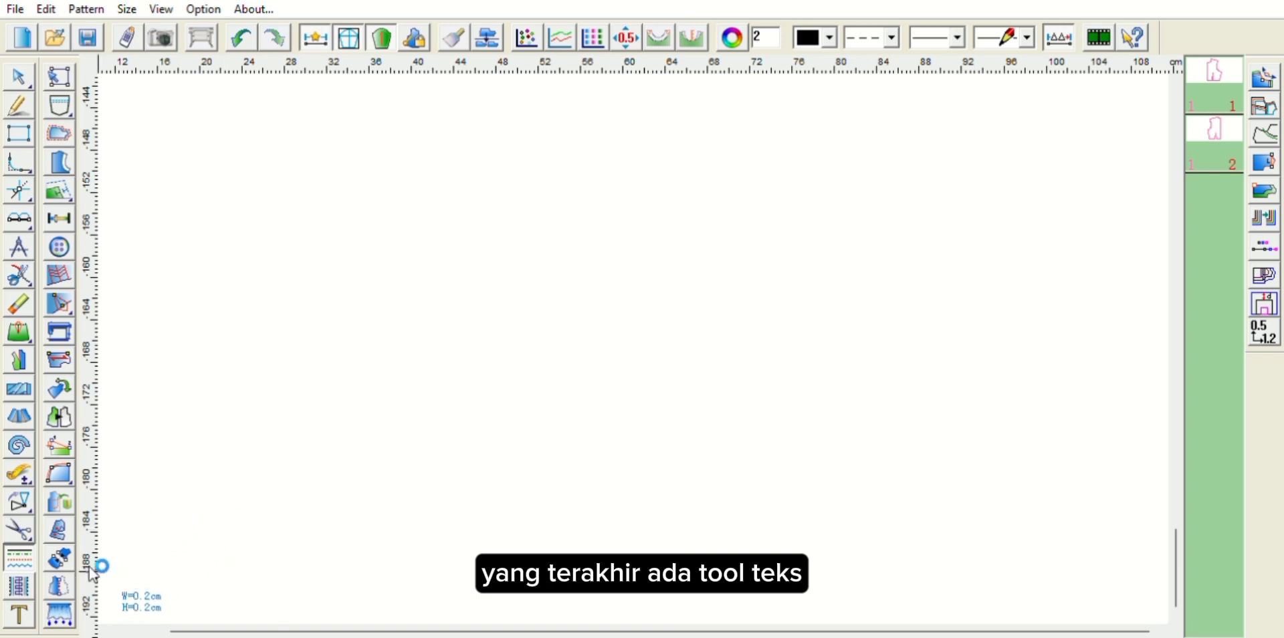
Step: Try placing the text "jak" on the empty canvas, and undo it
left_click(19, 612)
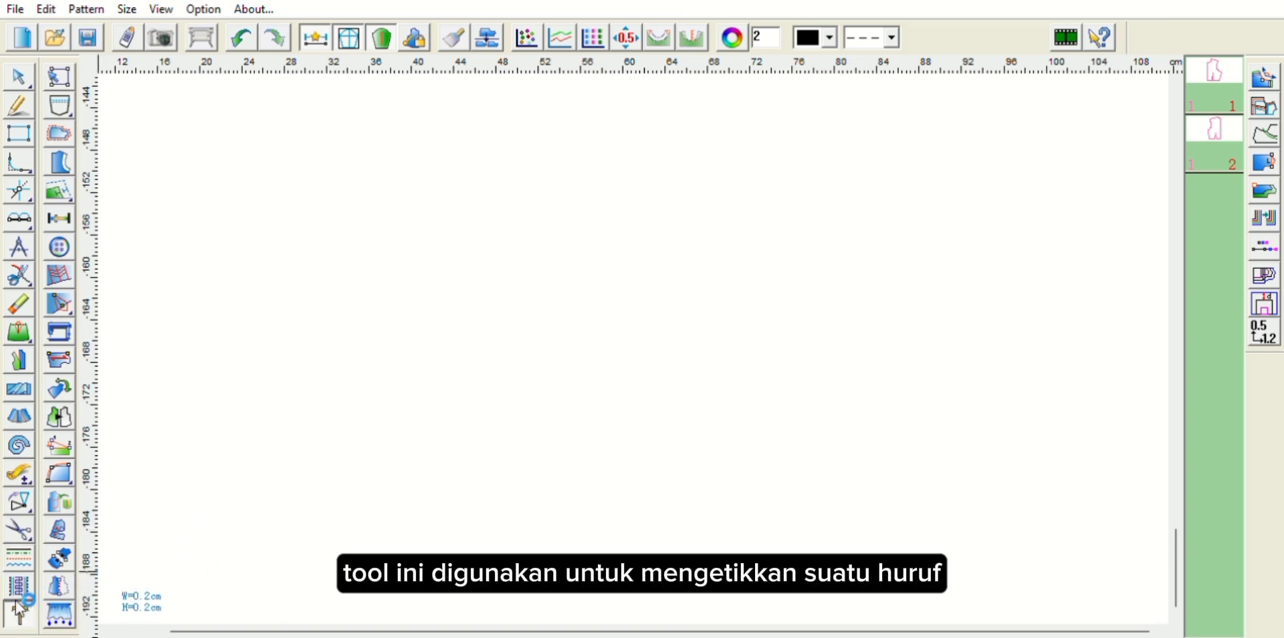
left_click(309, 367)
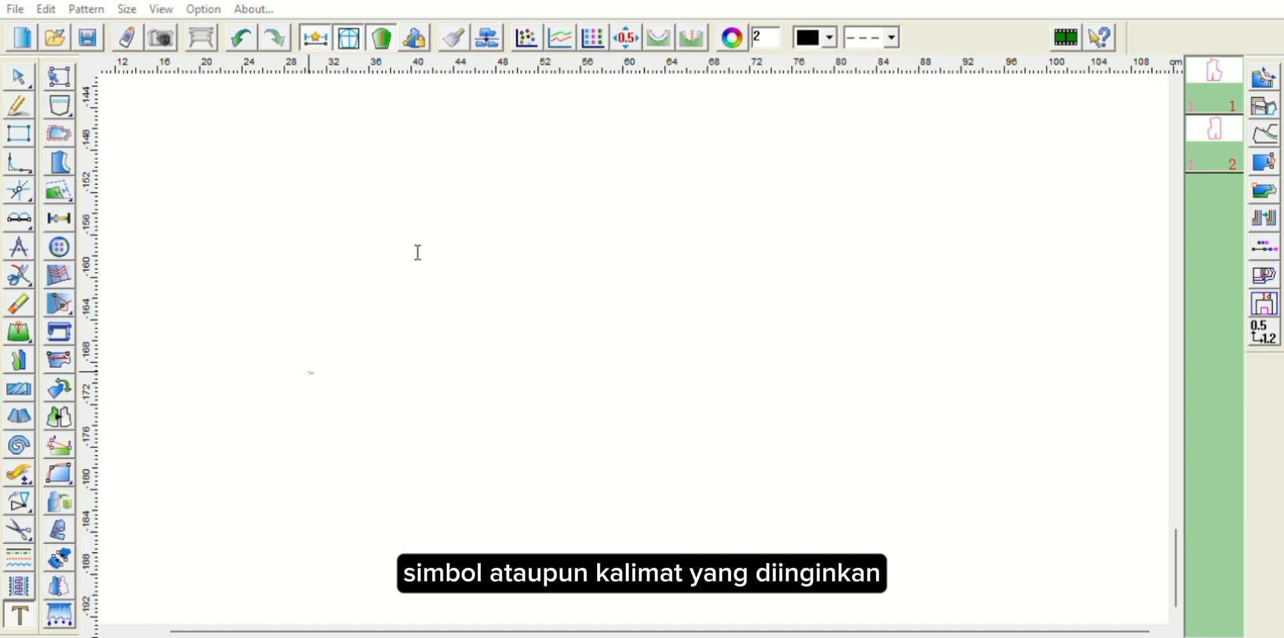
type("jak")
key("Return")
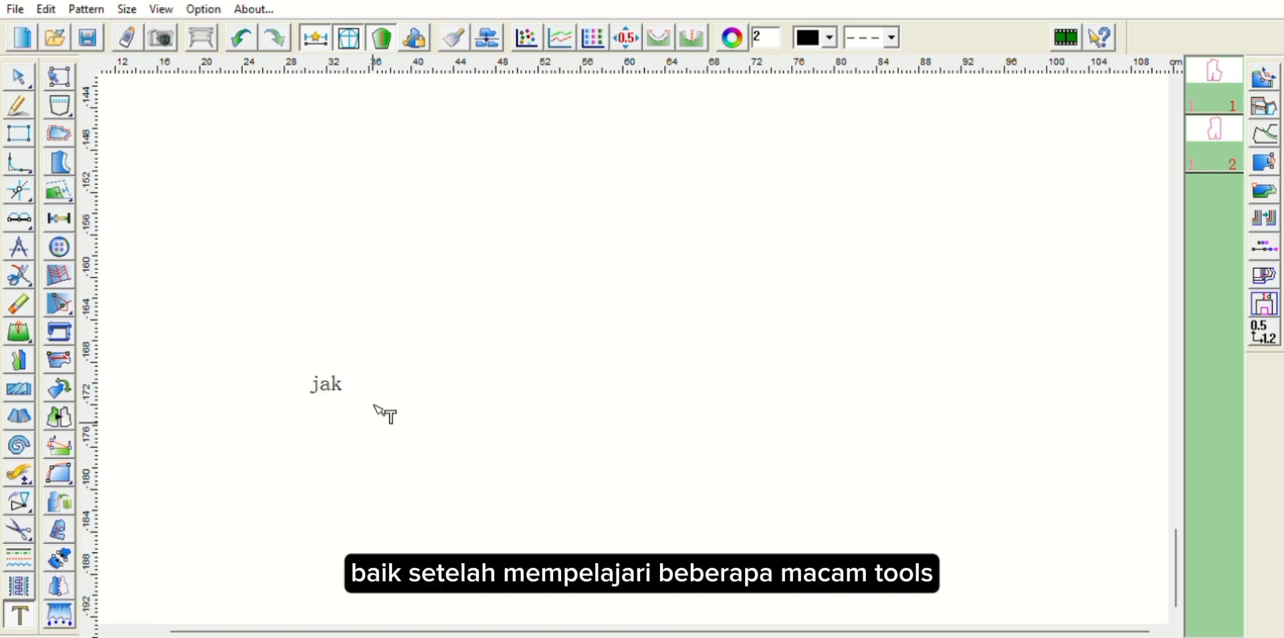
key("ctrl+z")
Step: Examine the Meyneke bodice drafting instructions for front and back and the standard size M body measurements
scroll(386, 414, "up", 10)
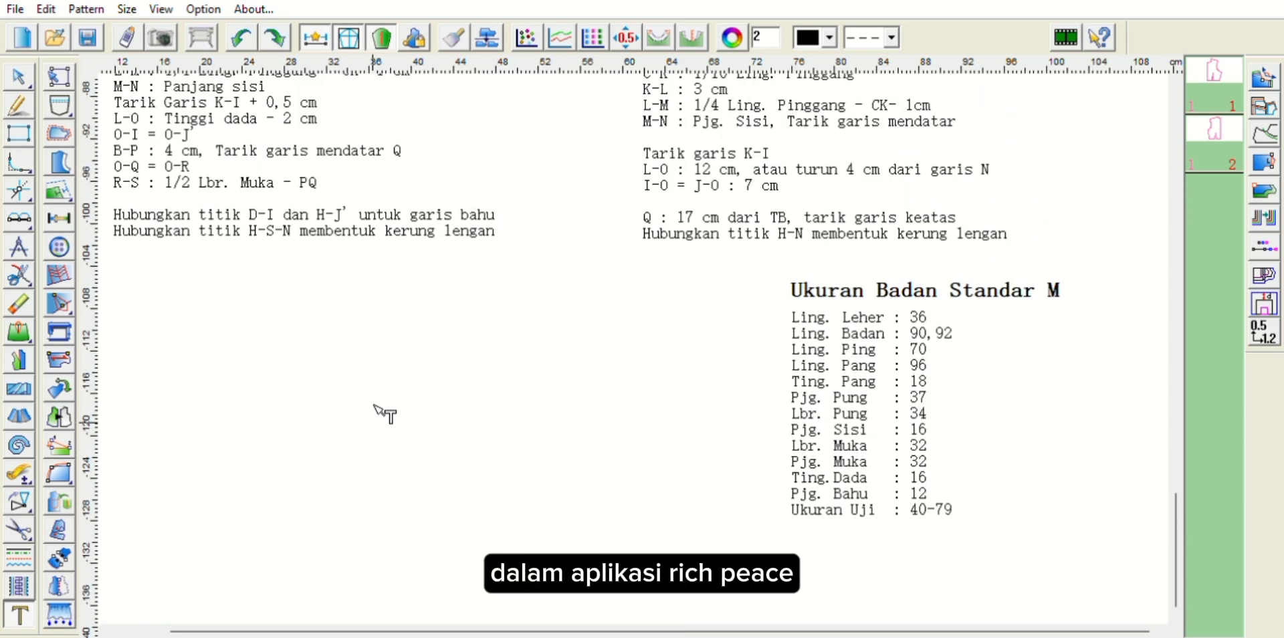
scroll(386, 414, "up", 10)
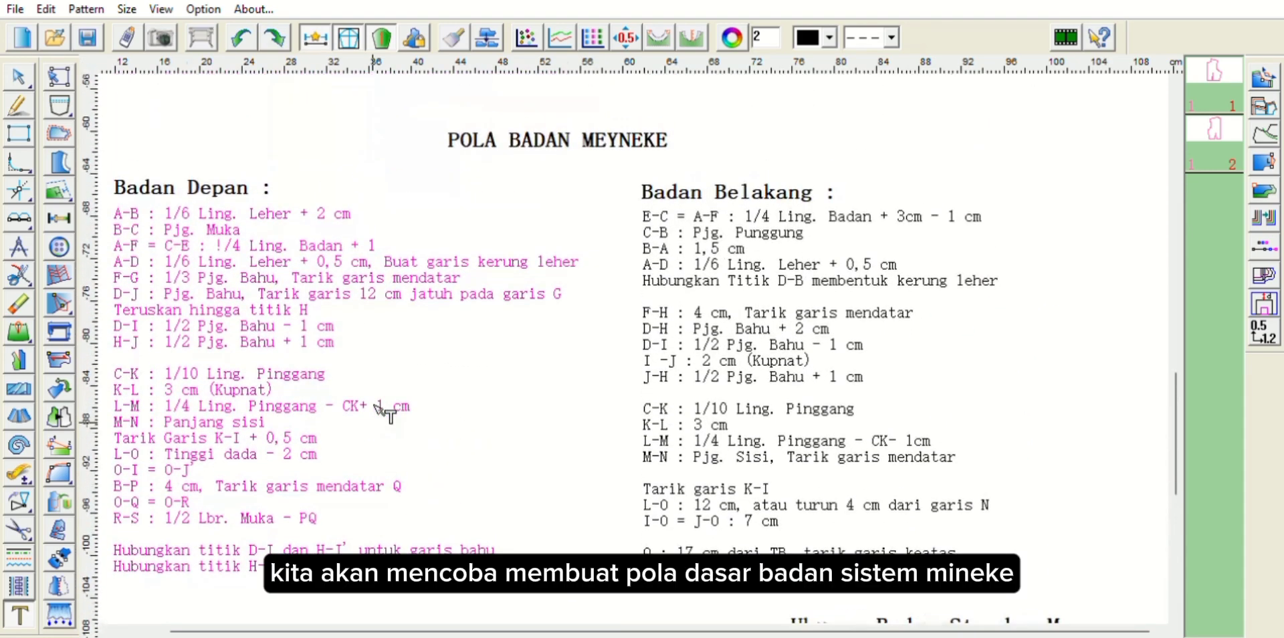
scroll(535, 180, "up", 1)
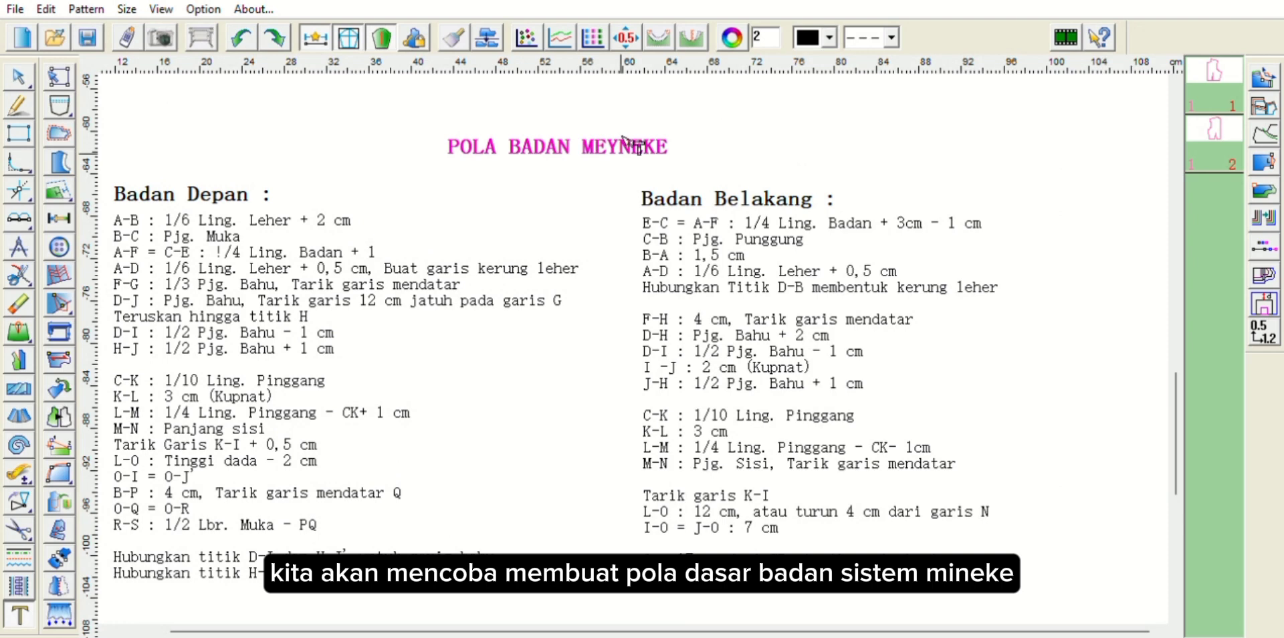
scroll(593, 178, "down", 10)
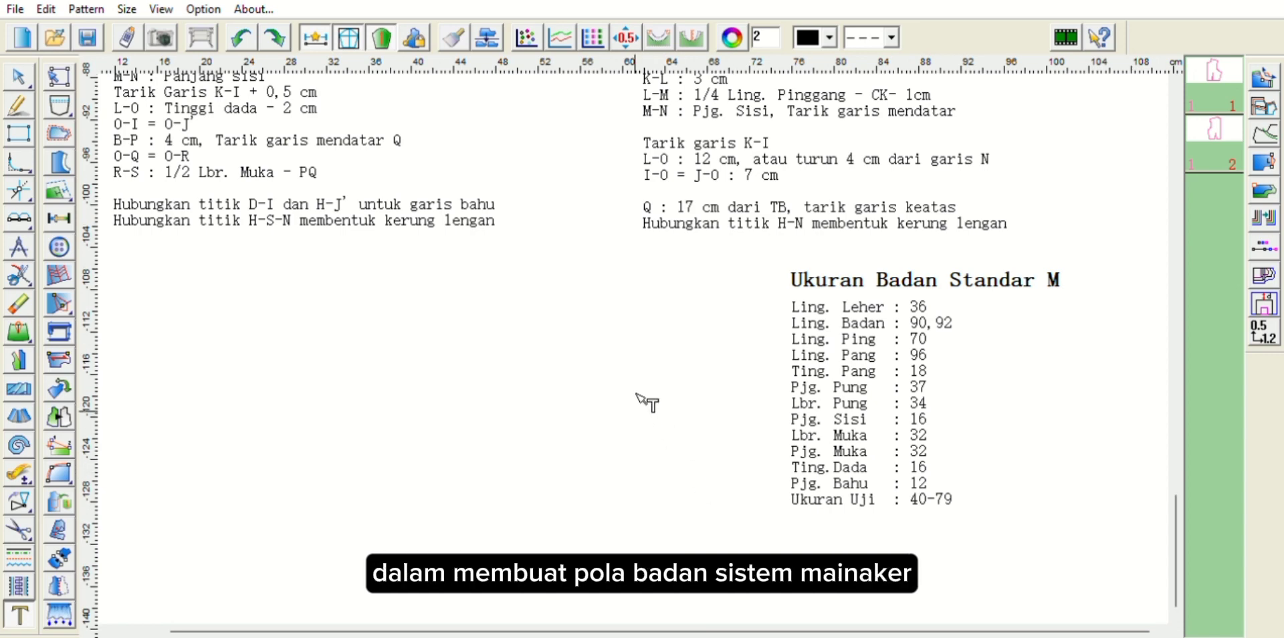
scroll(648, 402, "up", 5)
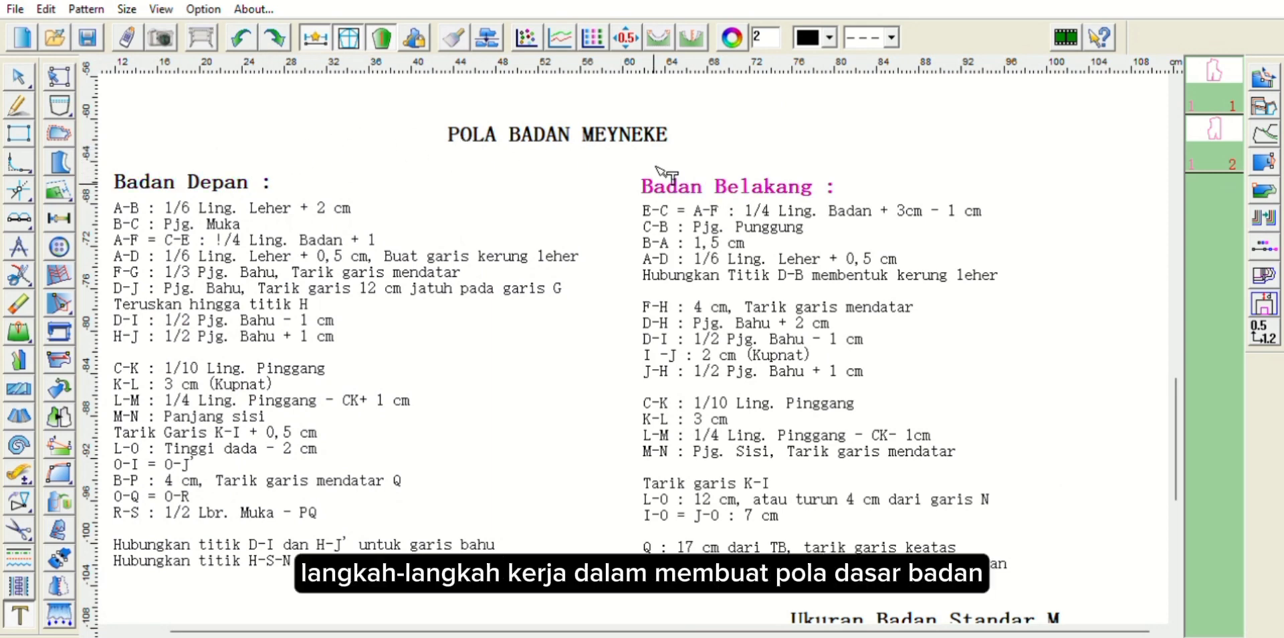
scroll(565, 380, "down", 1)
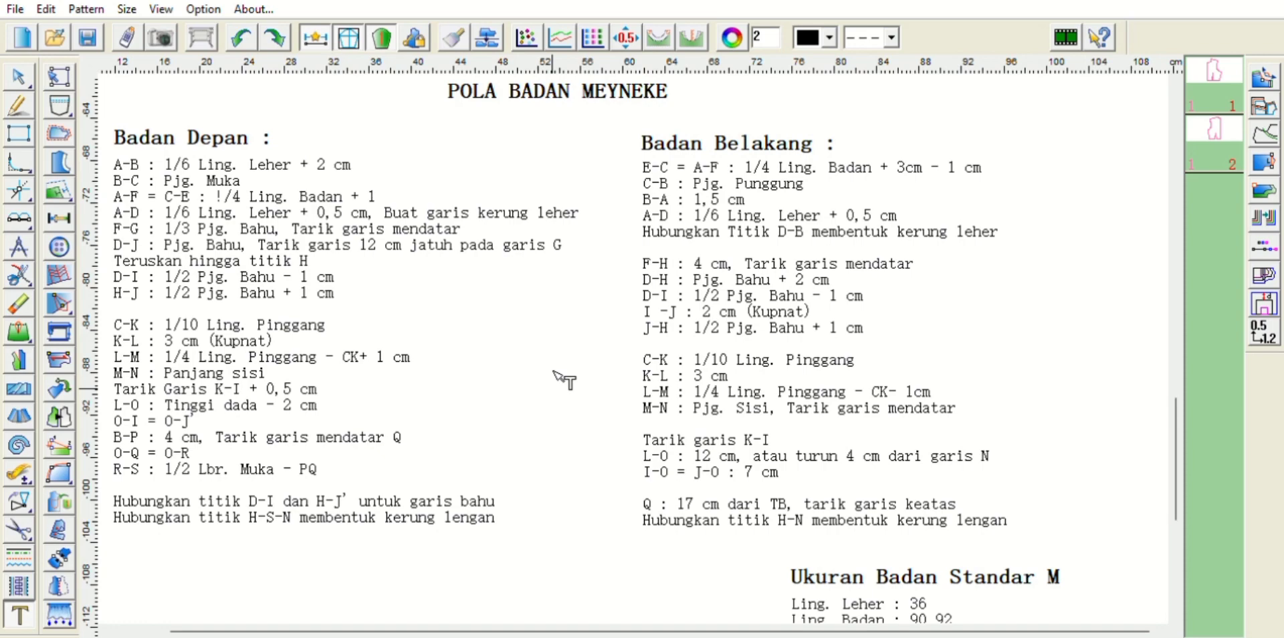
scroll(565, 380, "down", 10)
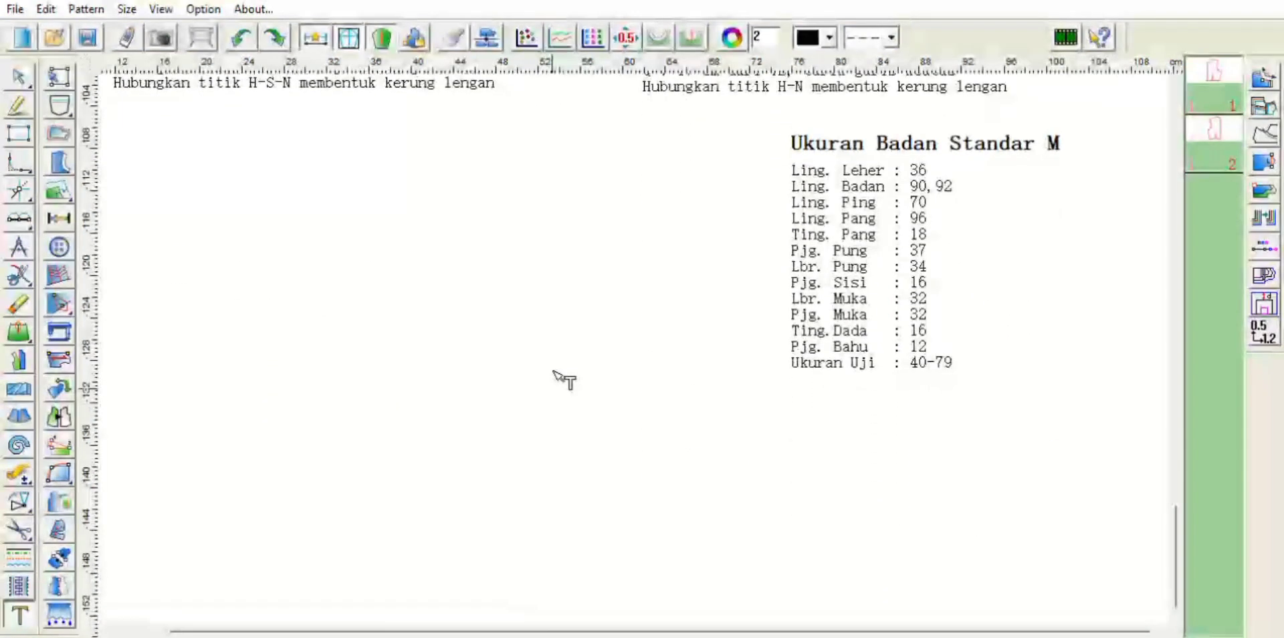
scroll(565, 380, "up", 6)
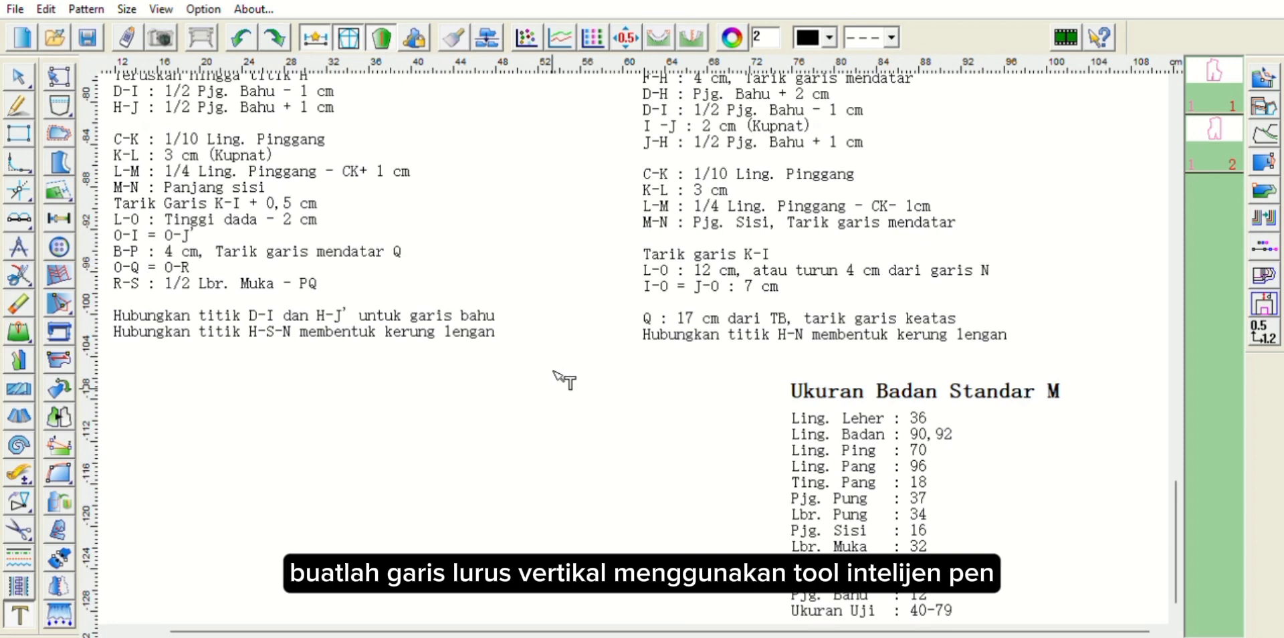
Step: Draw a vertical line 8 cm long with the Intelligent Pen in the empty area below the front bodice instructions
left_click(20, 73)
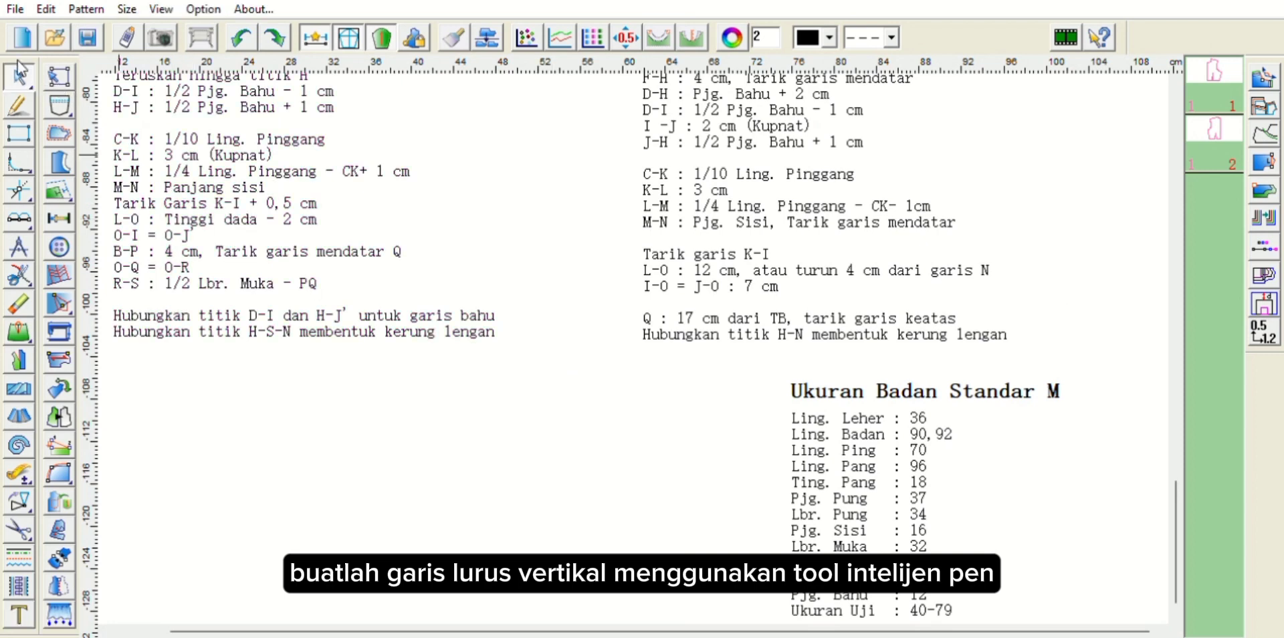
left_click(20, 104)
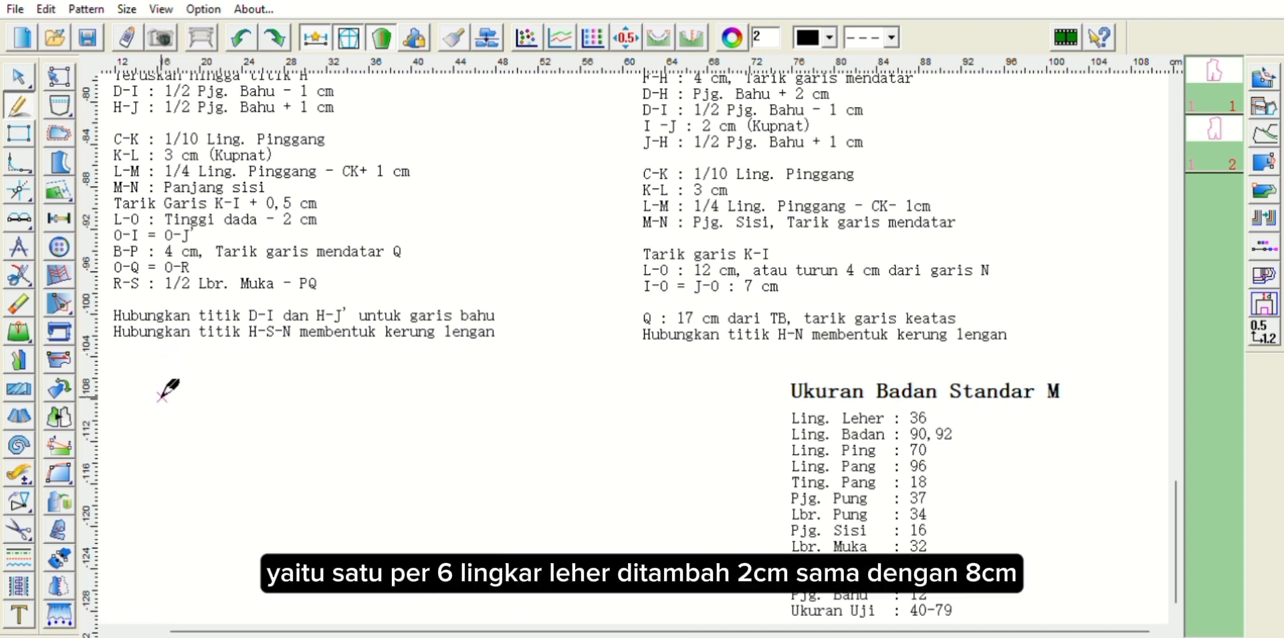
left_click(121, 401)
right_click(122, 468)
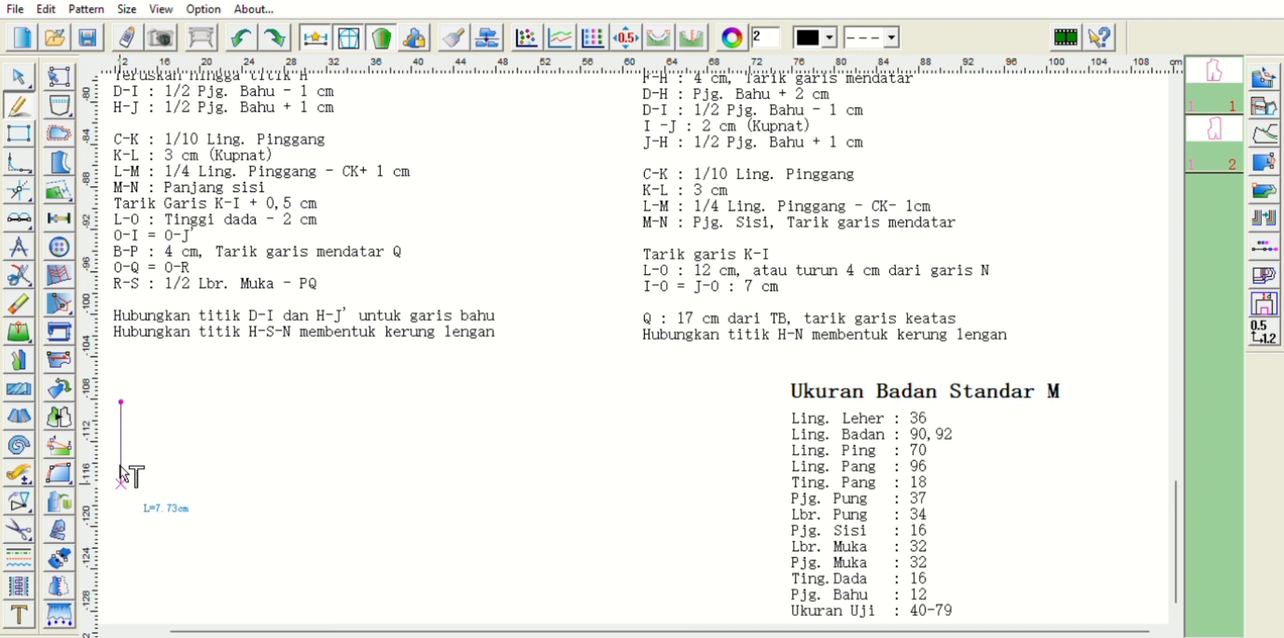
type("8")
key("Return")
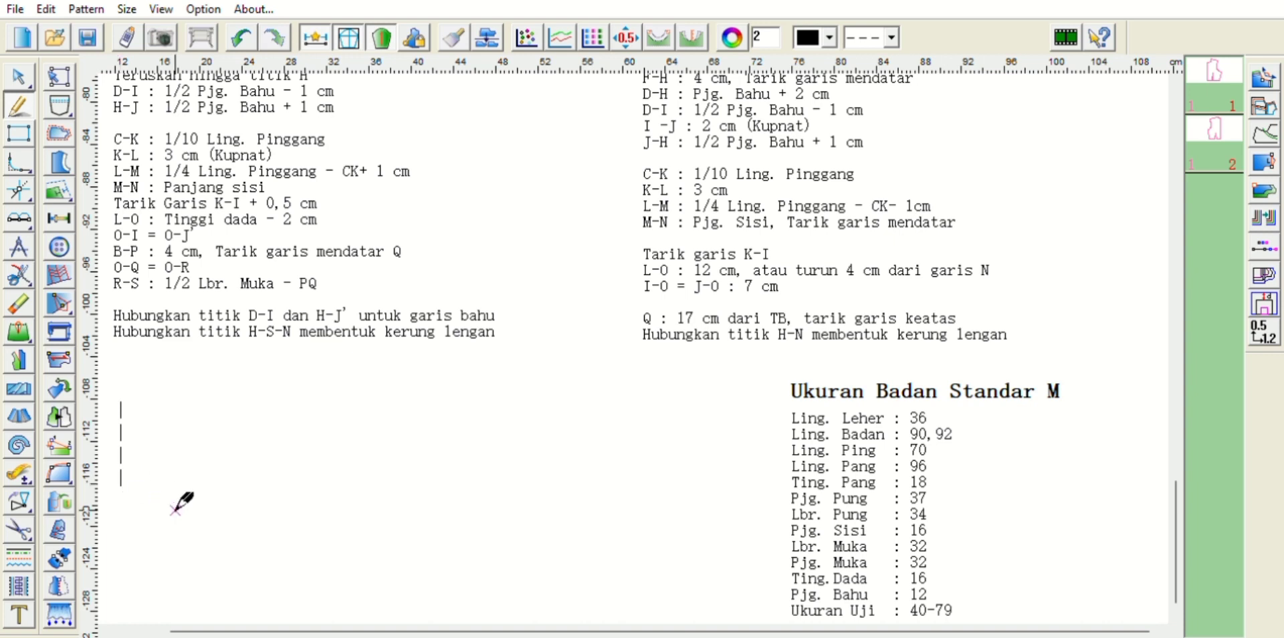
Step: Label the 8 cm line's upper end A and lower end B, and position both letters beside the endpoints
scroll(183, 502, "down", 3)
left_click(18, 608)
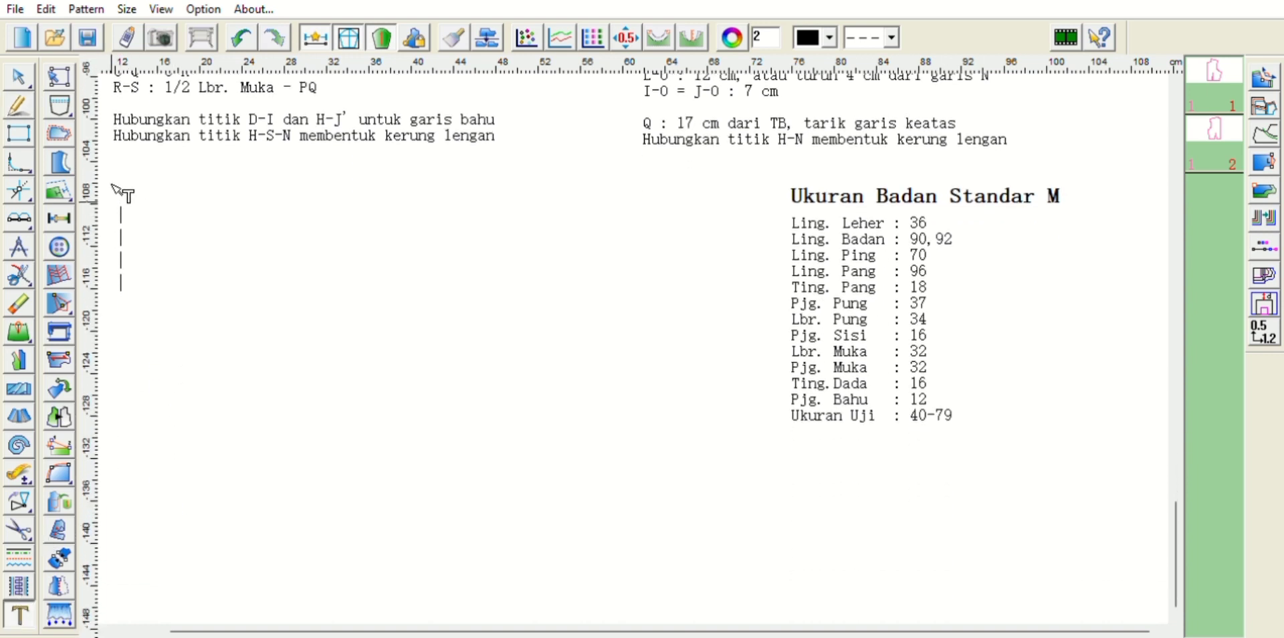
left_click(106, 201)
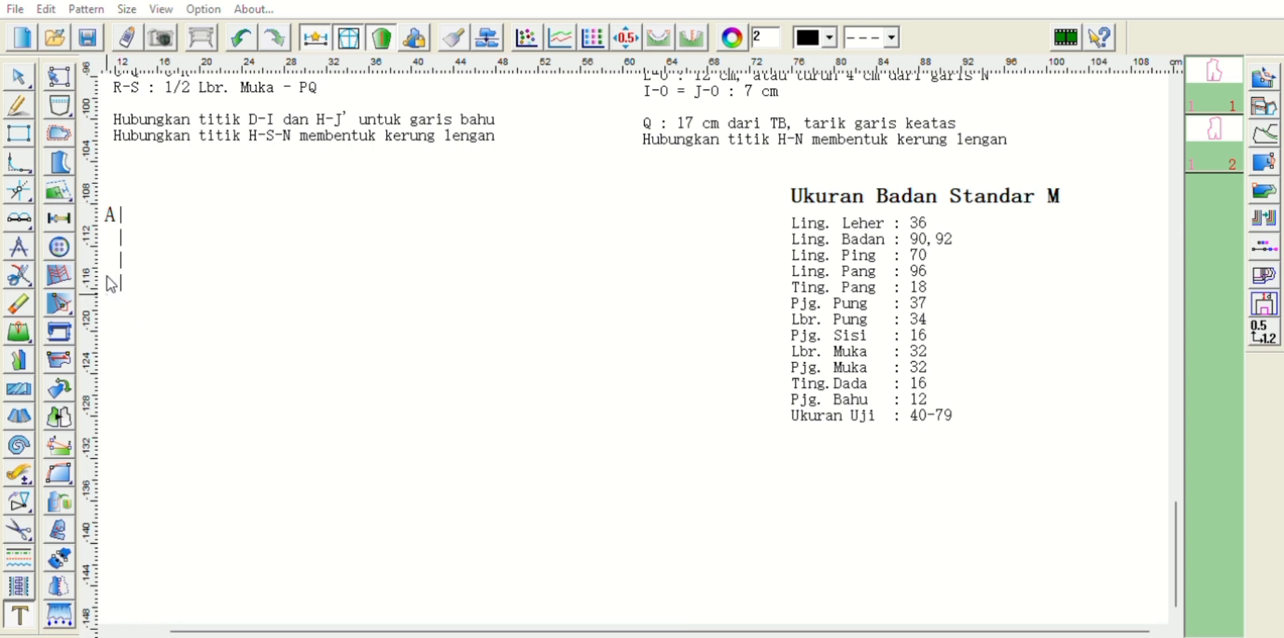
type("B")
key("Return")
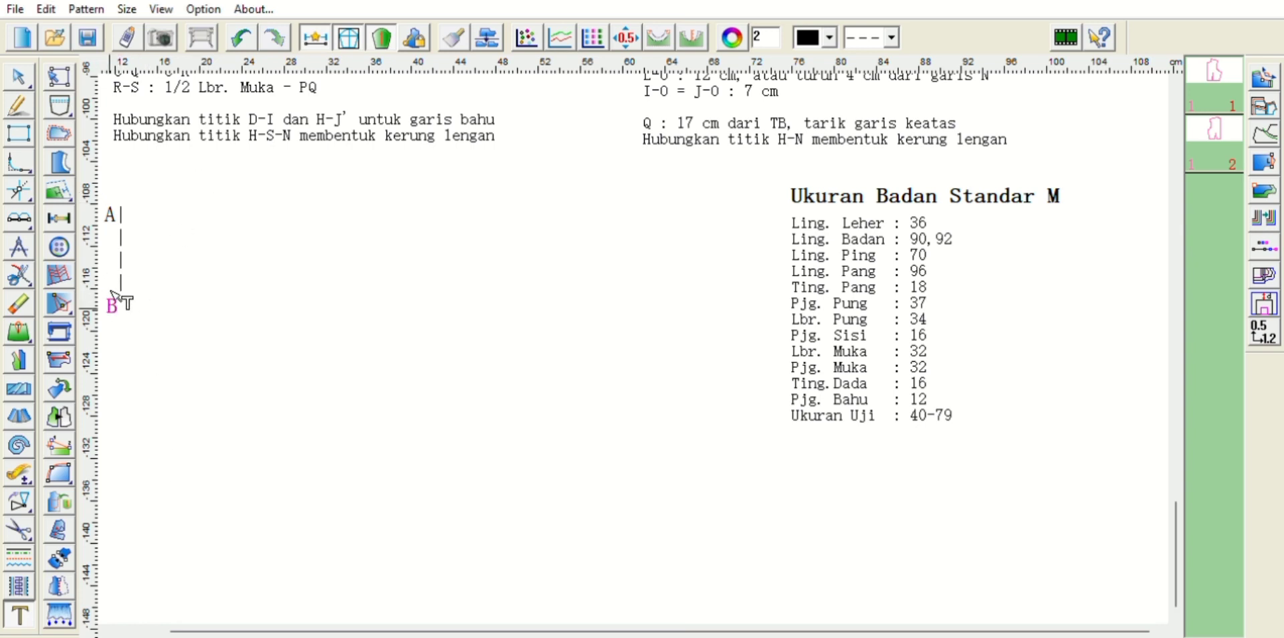
left_click_drag(109, 291, 107, 276)
left_click_drag(113, 207, 115, 190)
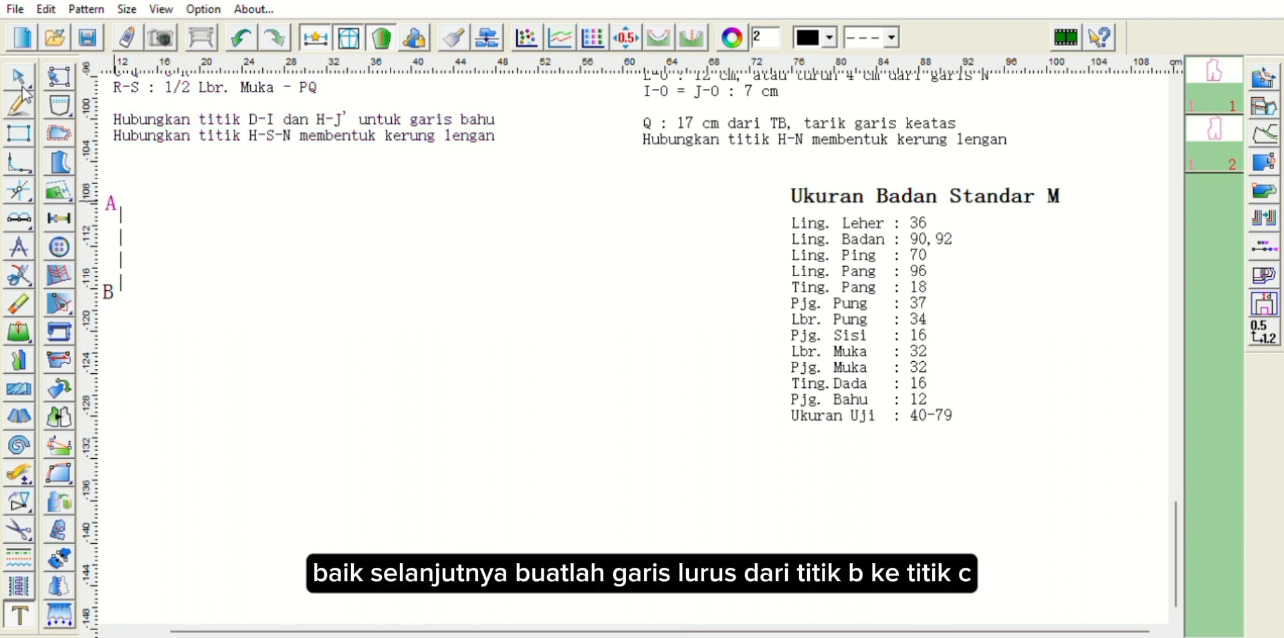
Step: Draw a vertical line 32 cm long straight down from point B with the Intelligent Pen
key("grave")
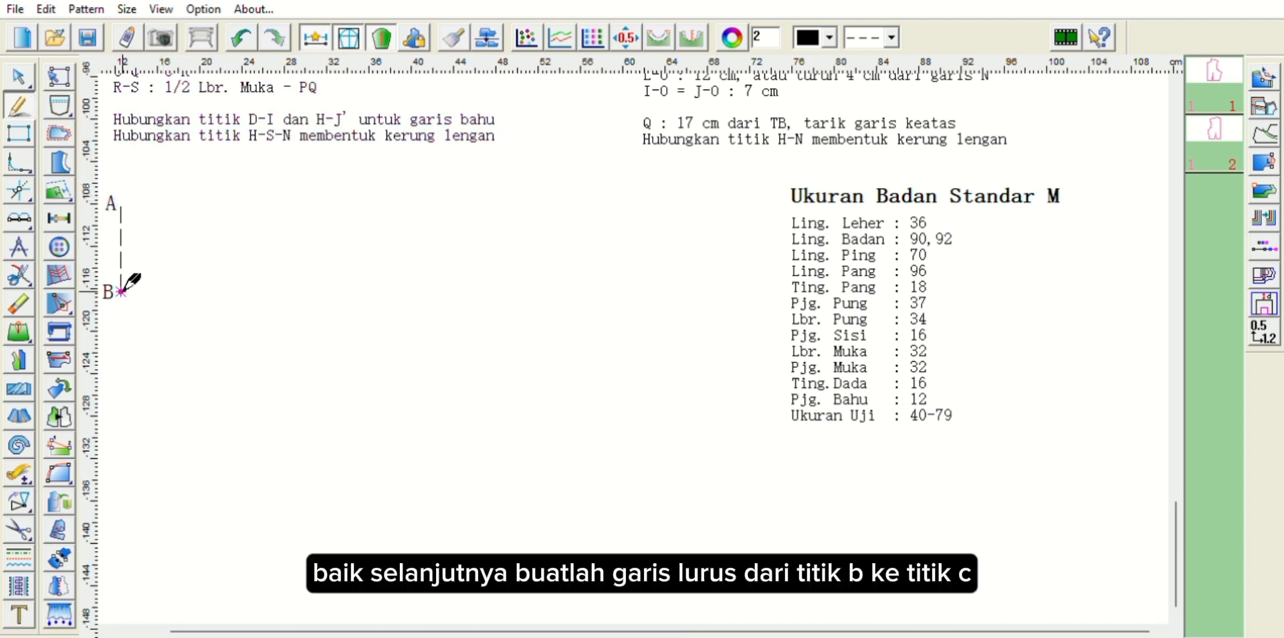
left_click(121, 291)
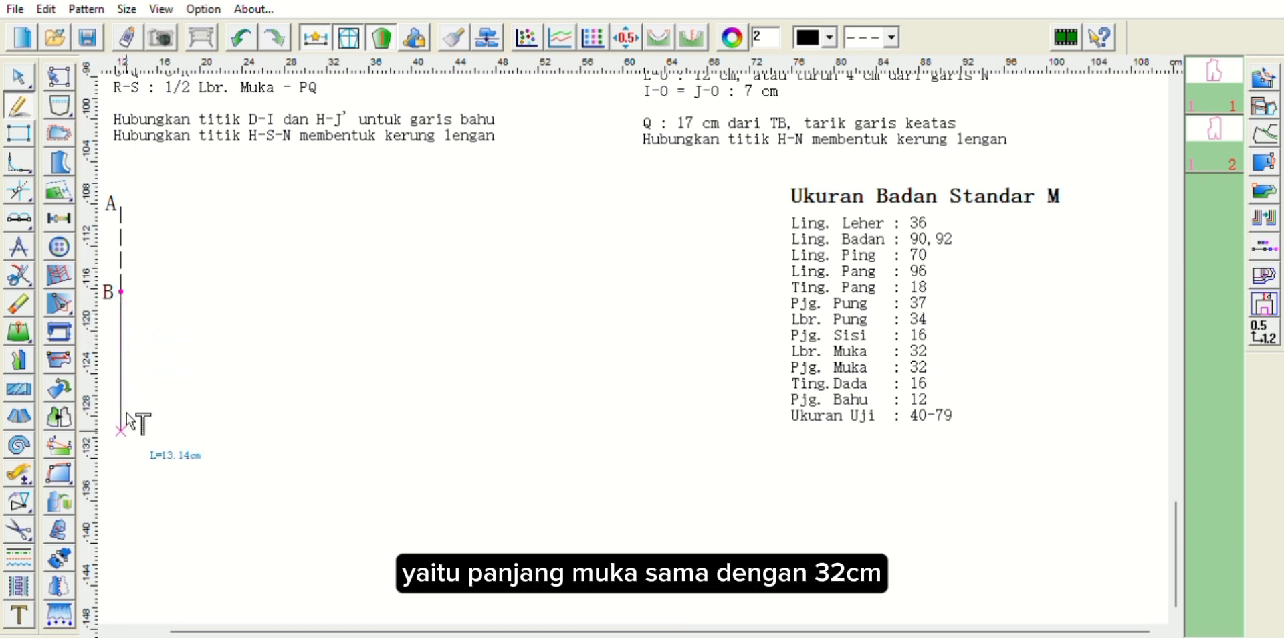
type("32")
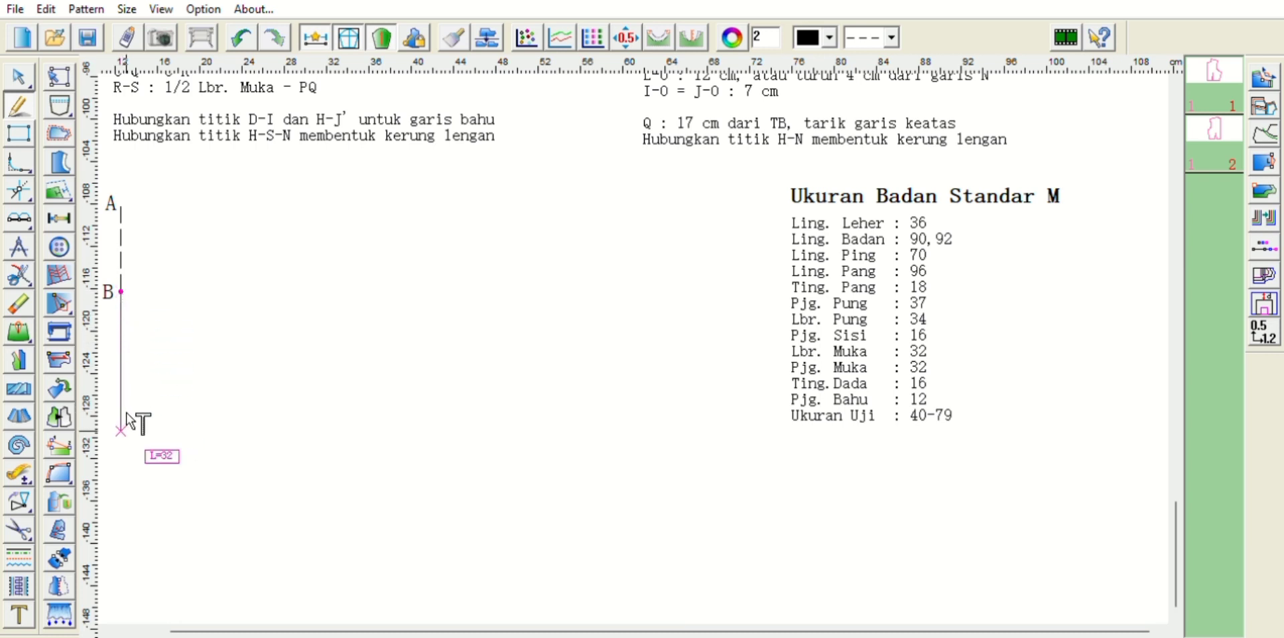
key("Return")
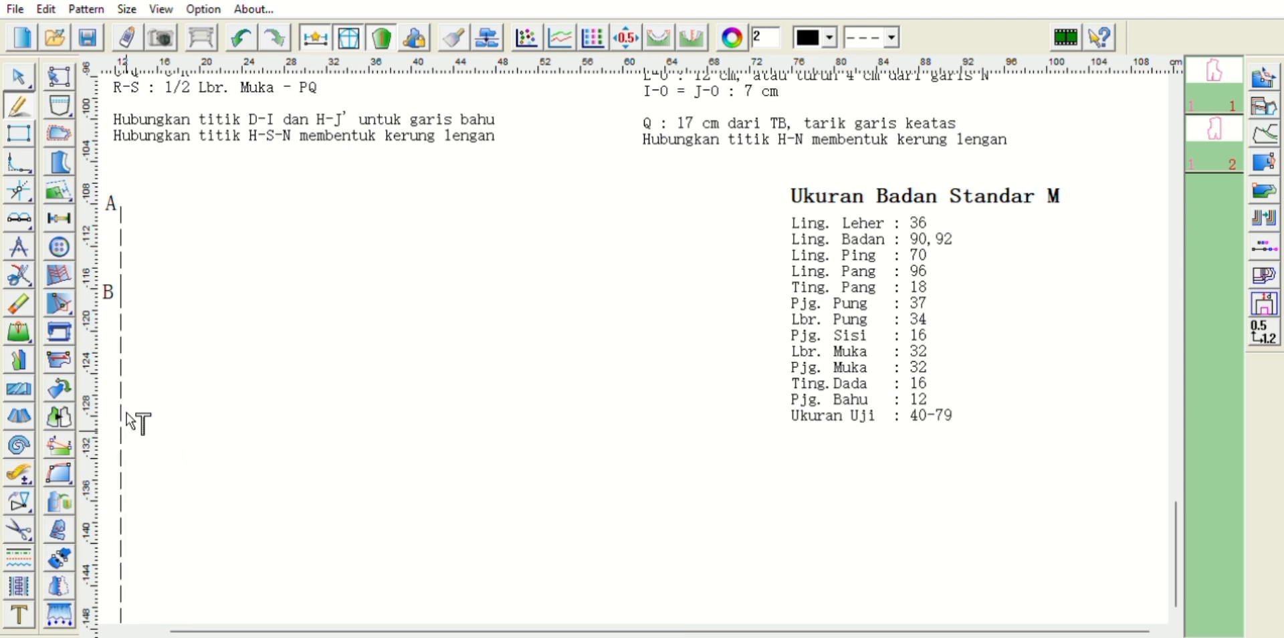
Step: Label the lower end of the 32 cm line C and position the letter beside the endpoint
scroll(132, 424, "down", 3)
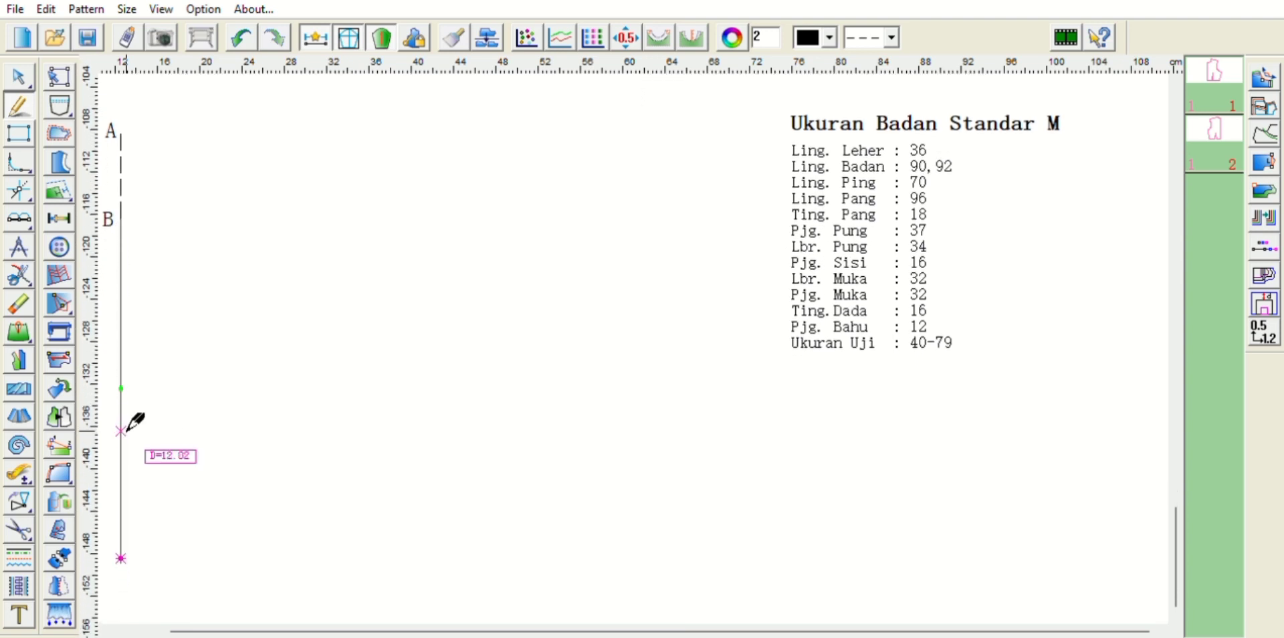
key("t")
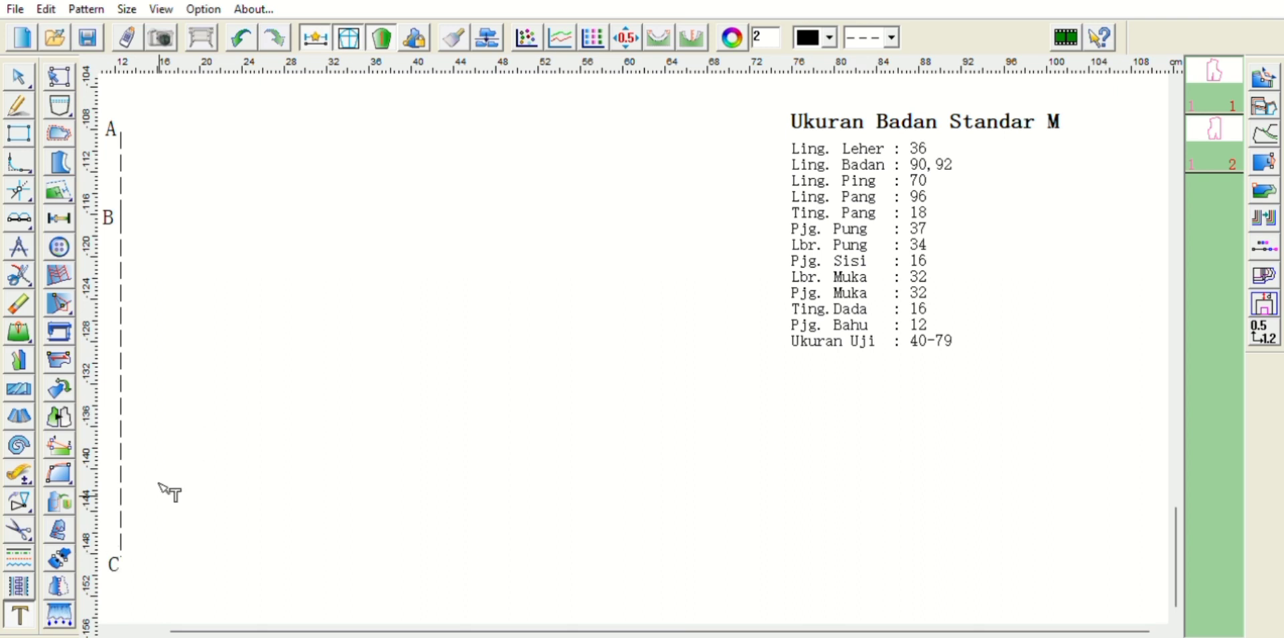
left_click_drag(123, 559, 116, 545)
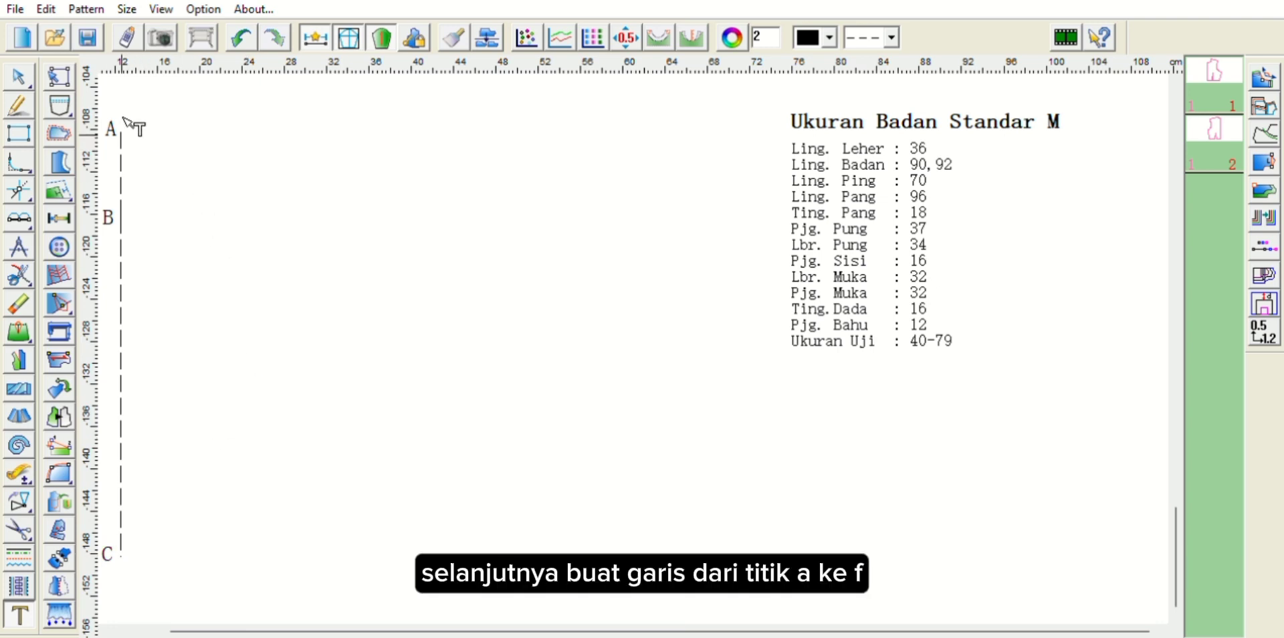
Step: Draw a horizontal line 23.5 cm long to the right from point A with the Intelligent Pen
key("f")
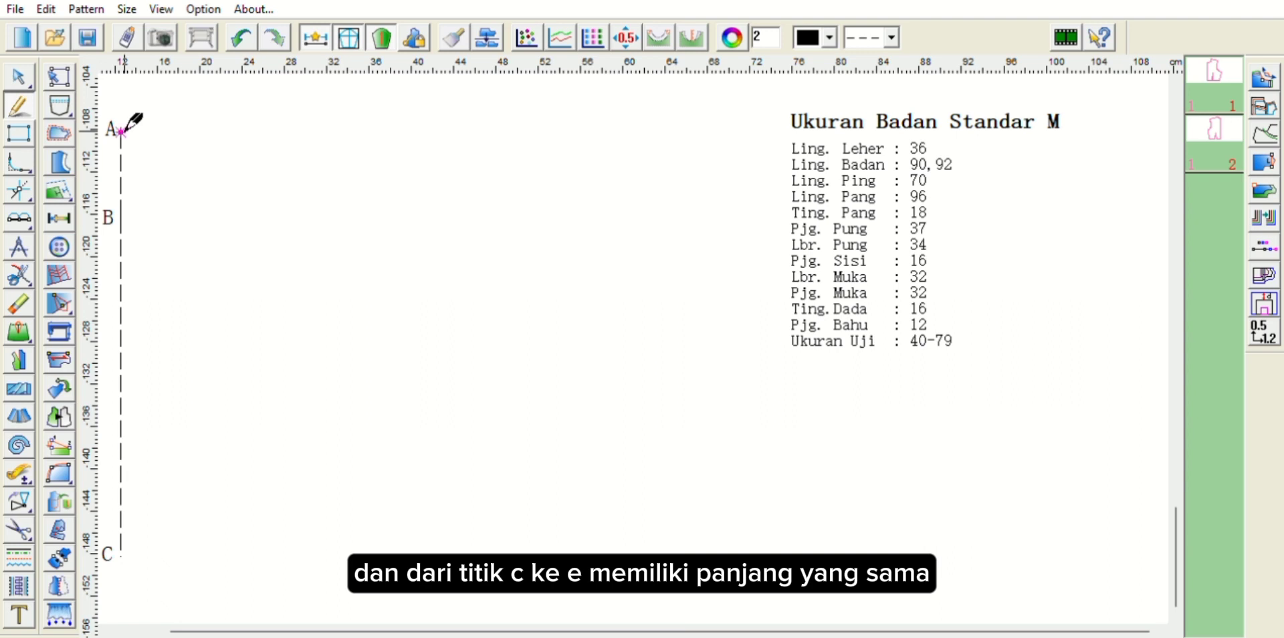
left_click(133, 127)
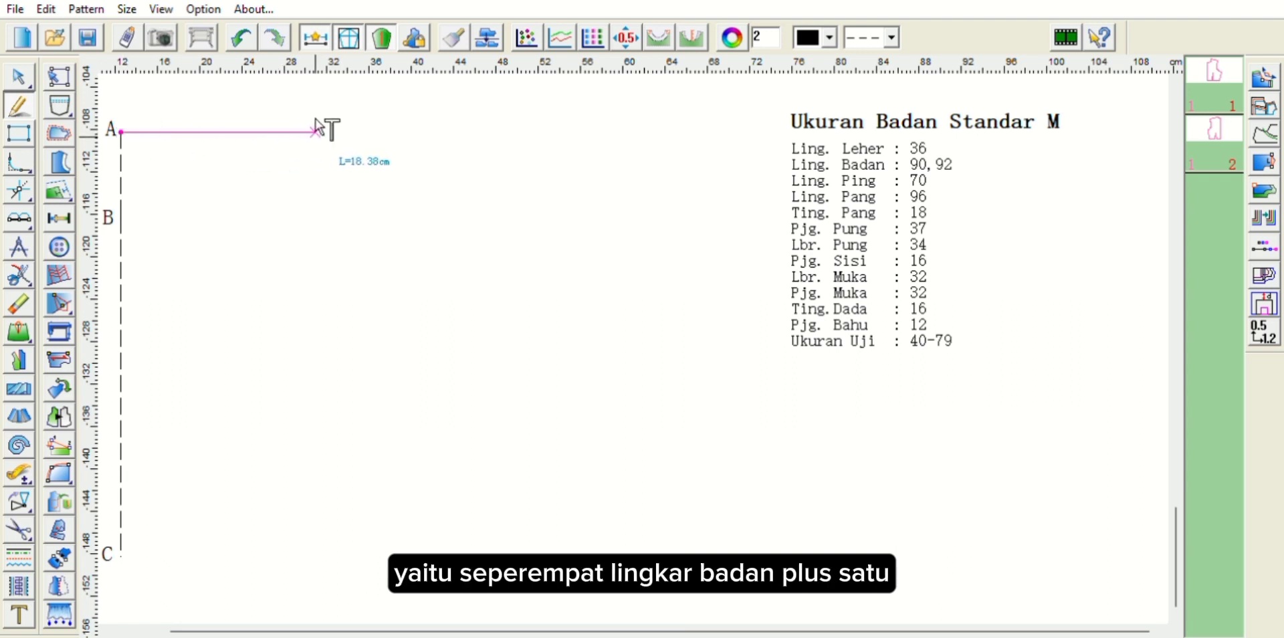
type("23,5")
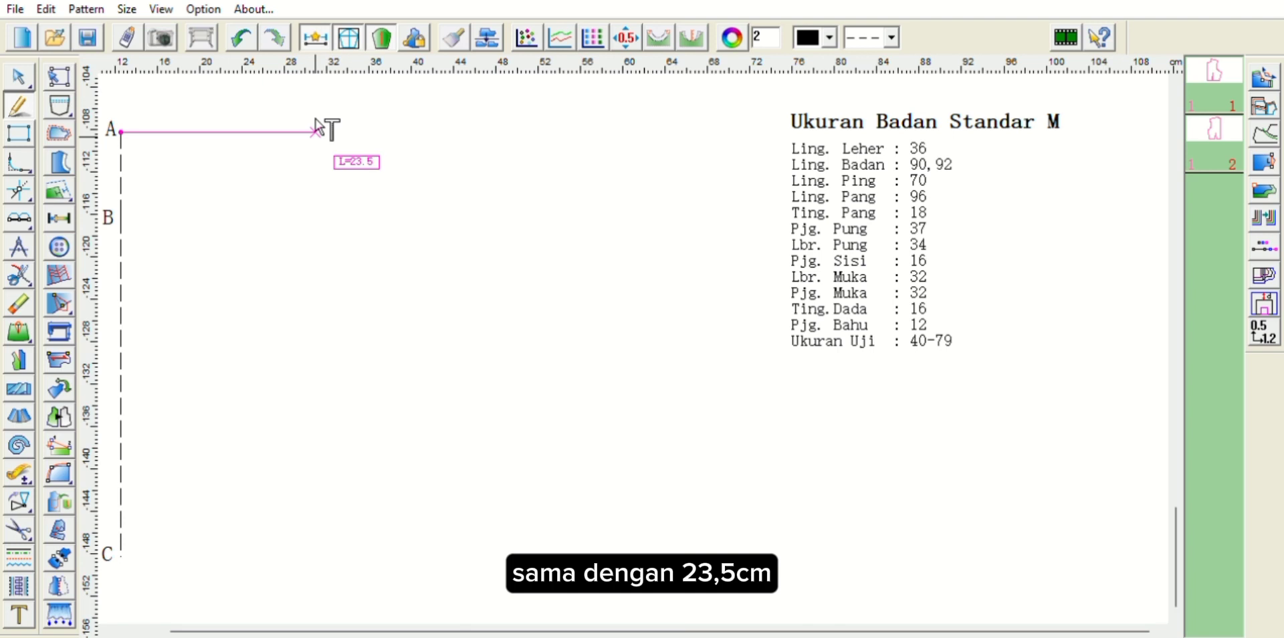
key("Return")
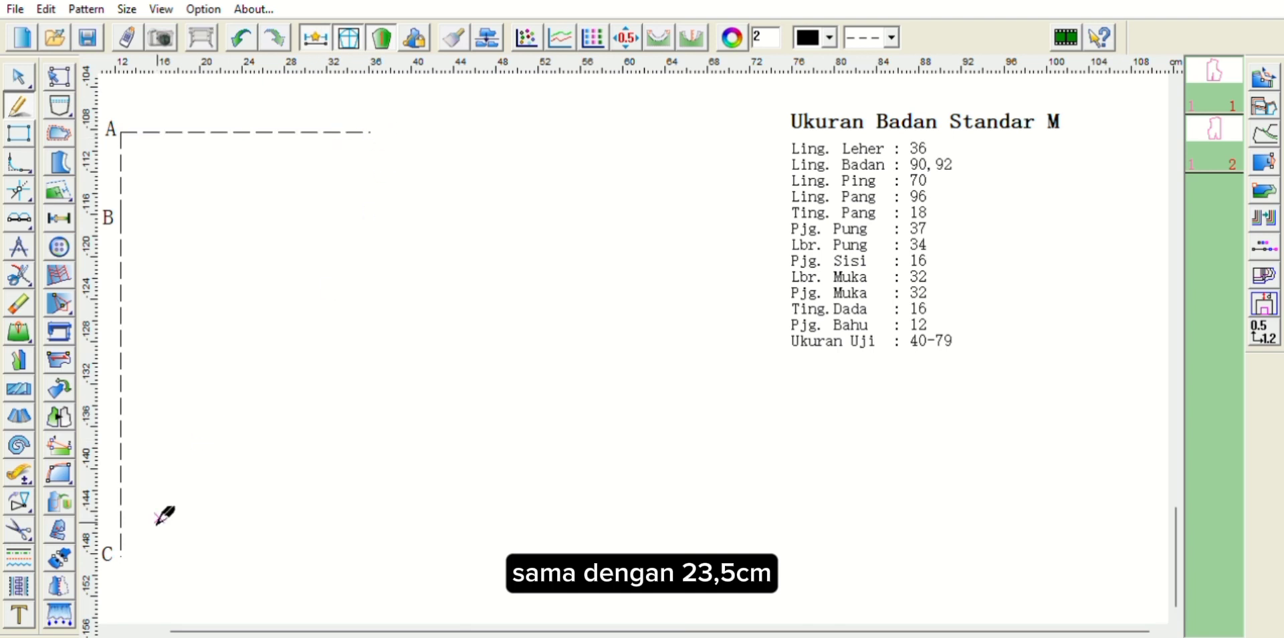
Step: Label the free end of the horizontal line from A as F and position the letter beside the endpoint
left_click(105, 552)
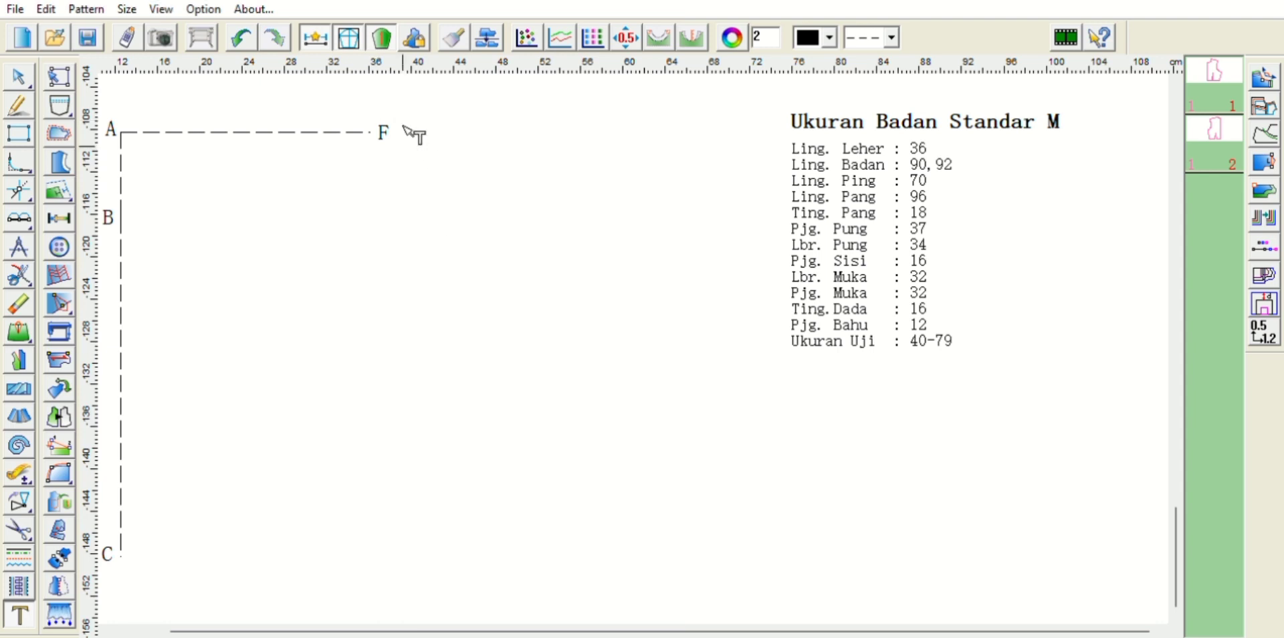
left_click(386, 131)
left_click(391, 127)
Step: Draw a horizontal line 23.5 cm long to the right from point C, matching line AF
key("f")
left_click(121, 555)
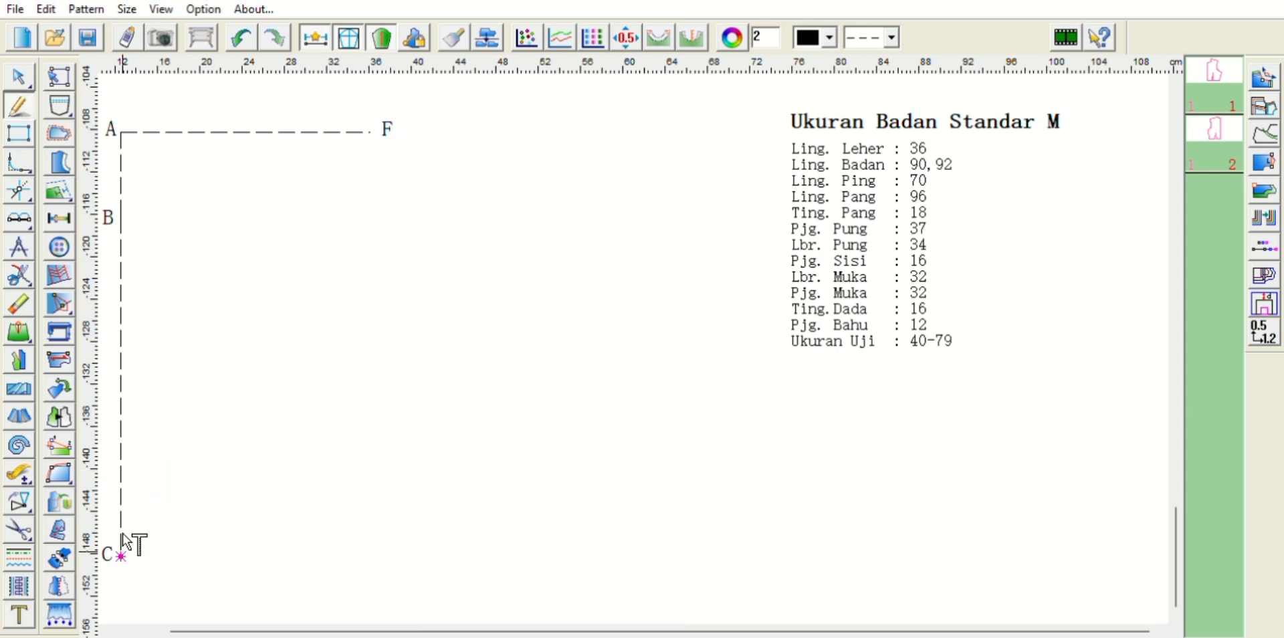
left_click(370, 557)
key("Return")
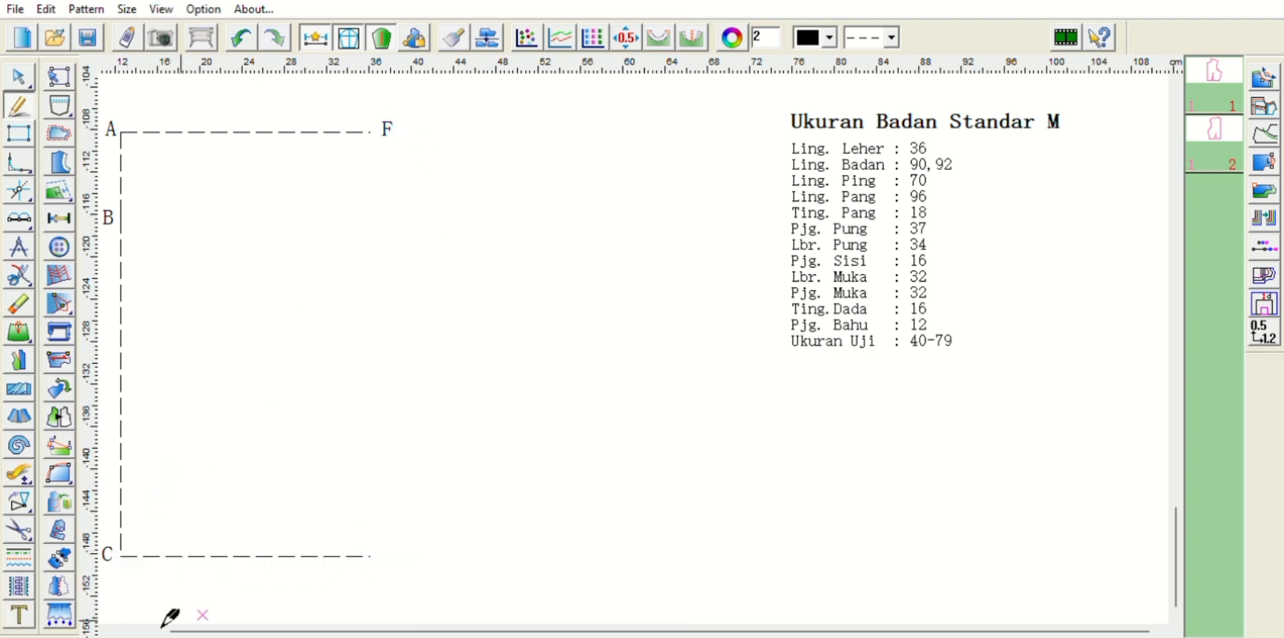
Step: Label the right end of the line from C as E, and shift the letters E and C beside their endpoints
left_click(19, 612)
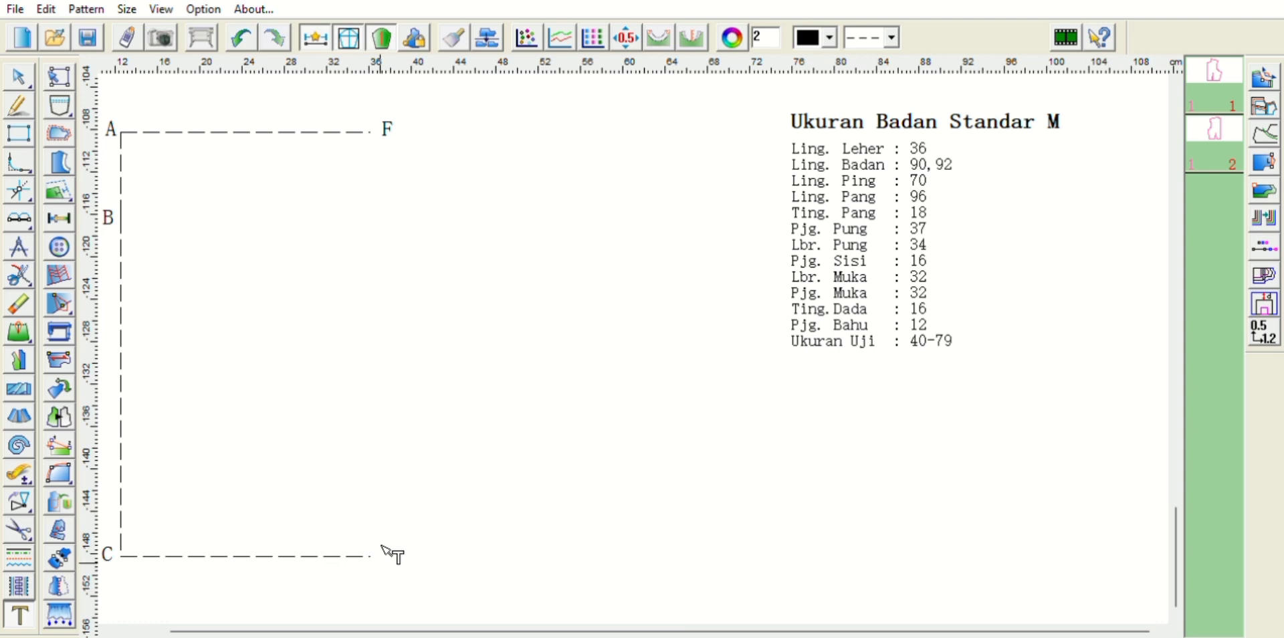
left_click(381, 546)
left_click_drag(384, 573, 395, 557)
left_click_drag(108, 545, 108, 553)
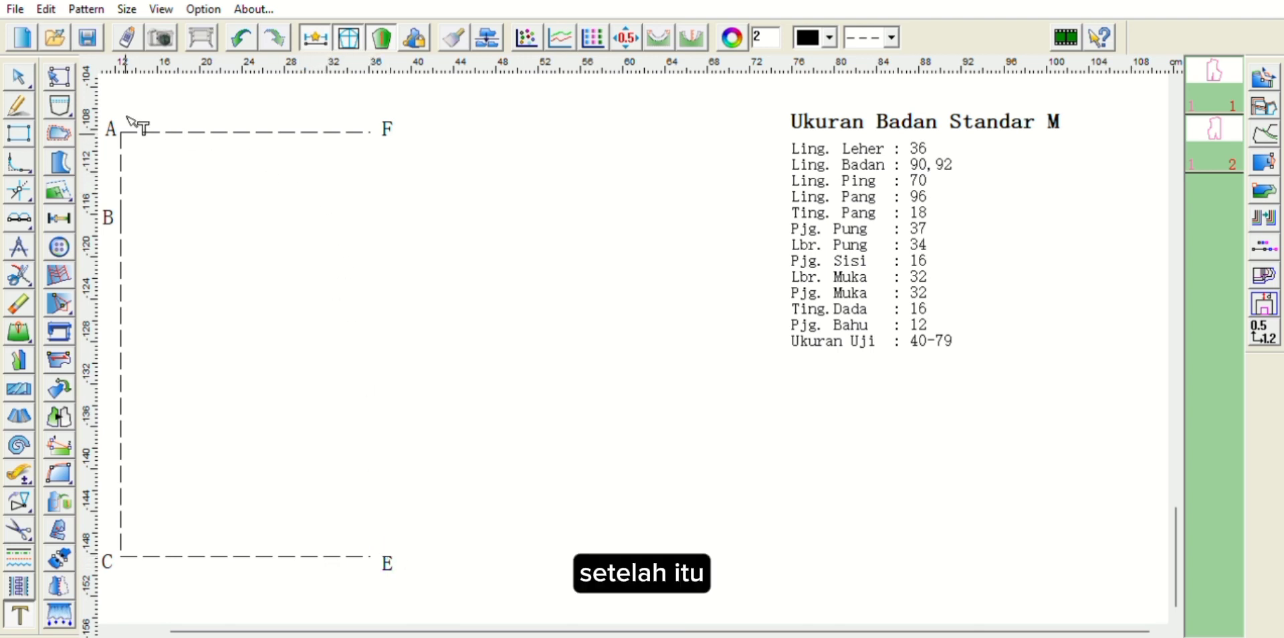
Step: Draw a straight neckline from a point 6.5 cm from A on line AF down to point B
key("f")
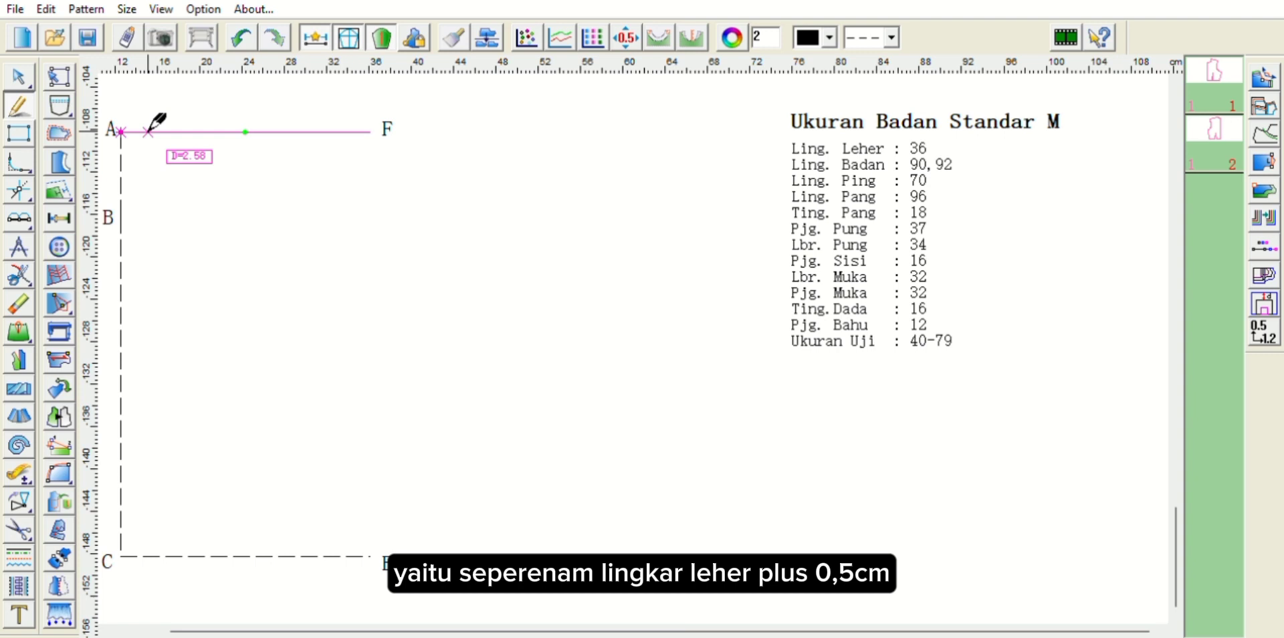
type("6.")
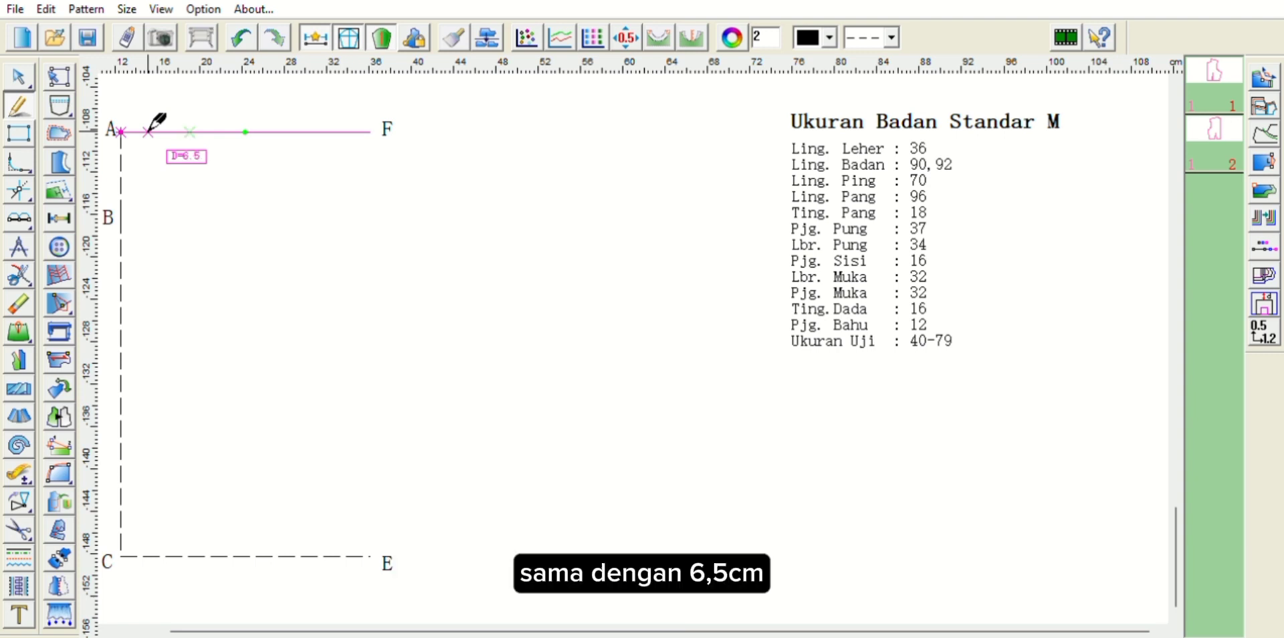
key("Return")
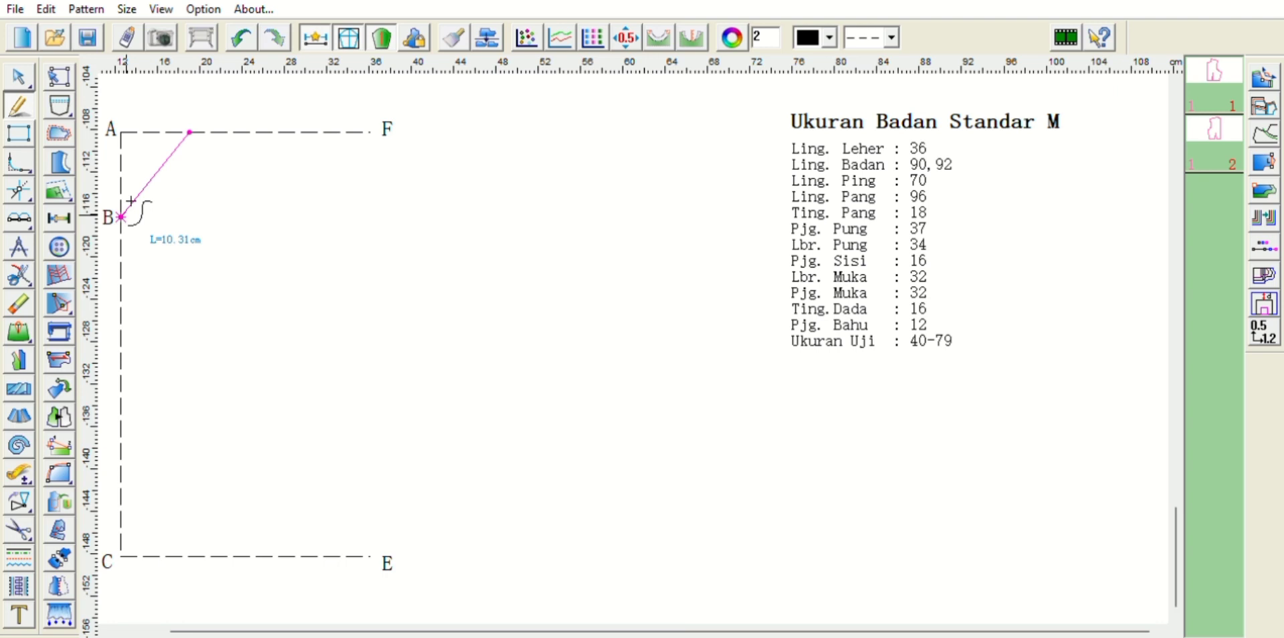
left_click(131, 201)
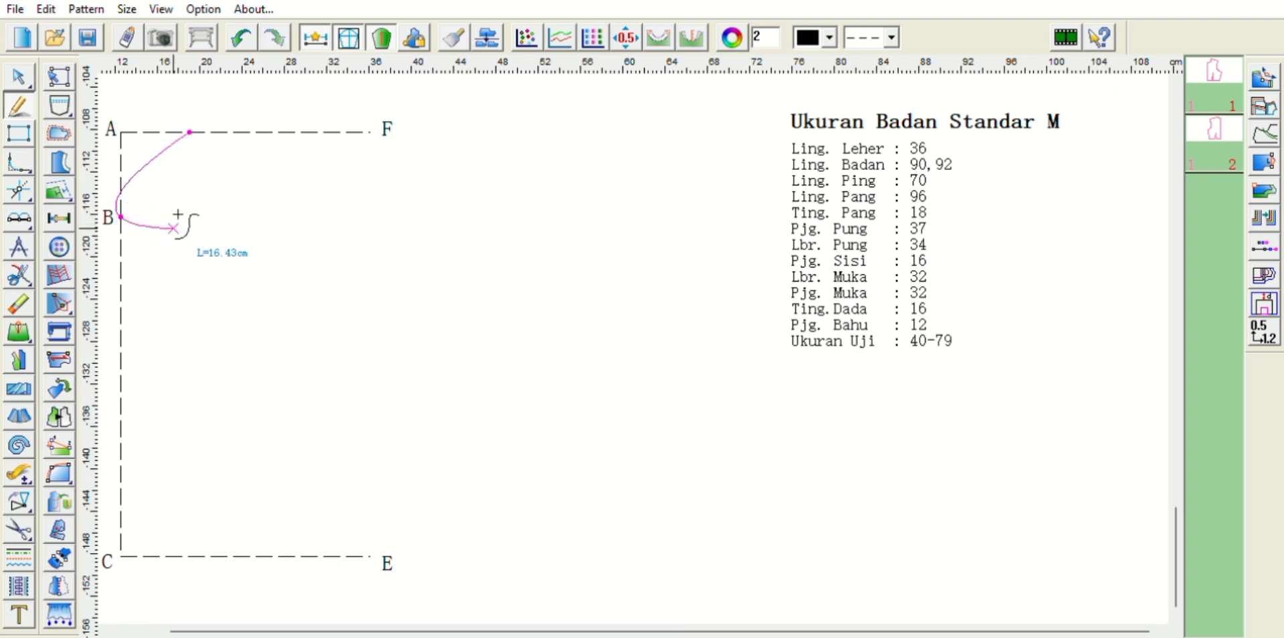
right_click(177, 214)
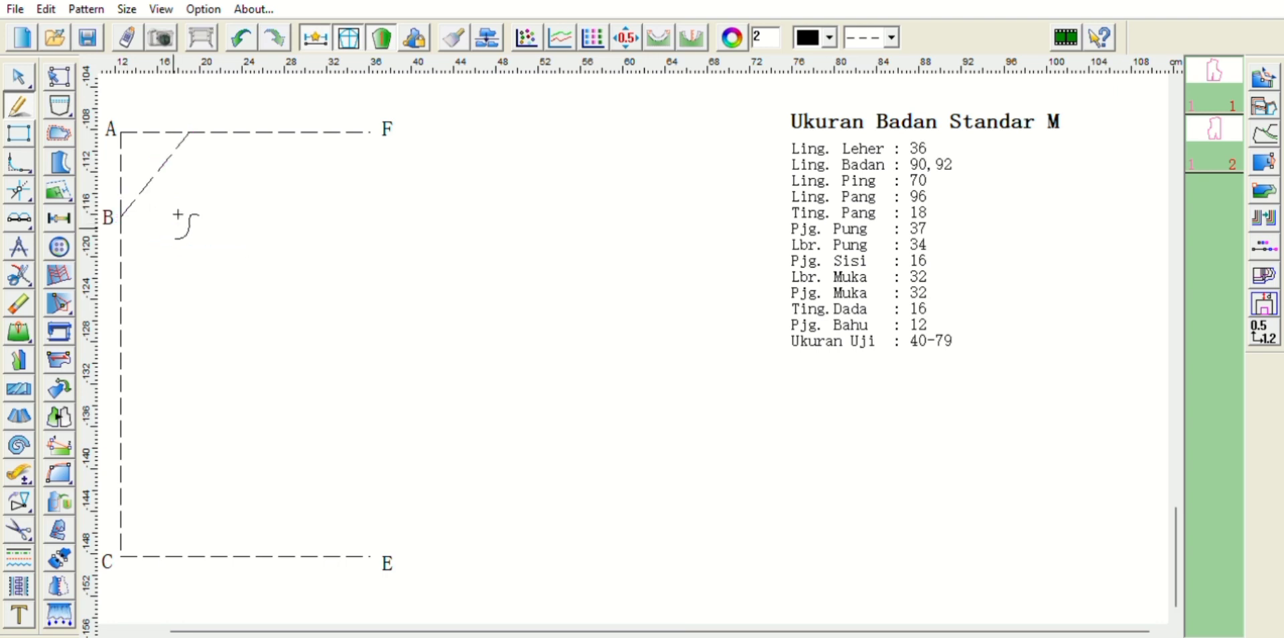
Step: Bend the straight neckline into an outward neck curve about 11.3 cm long with the Modify tool
left_click(22, 73)
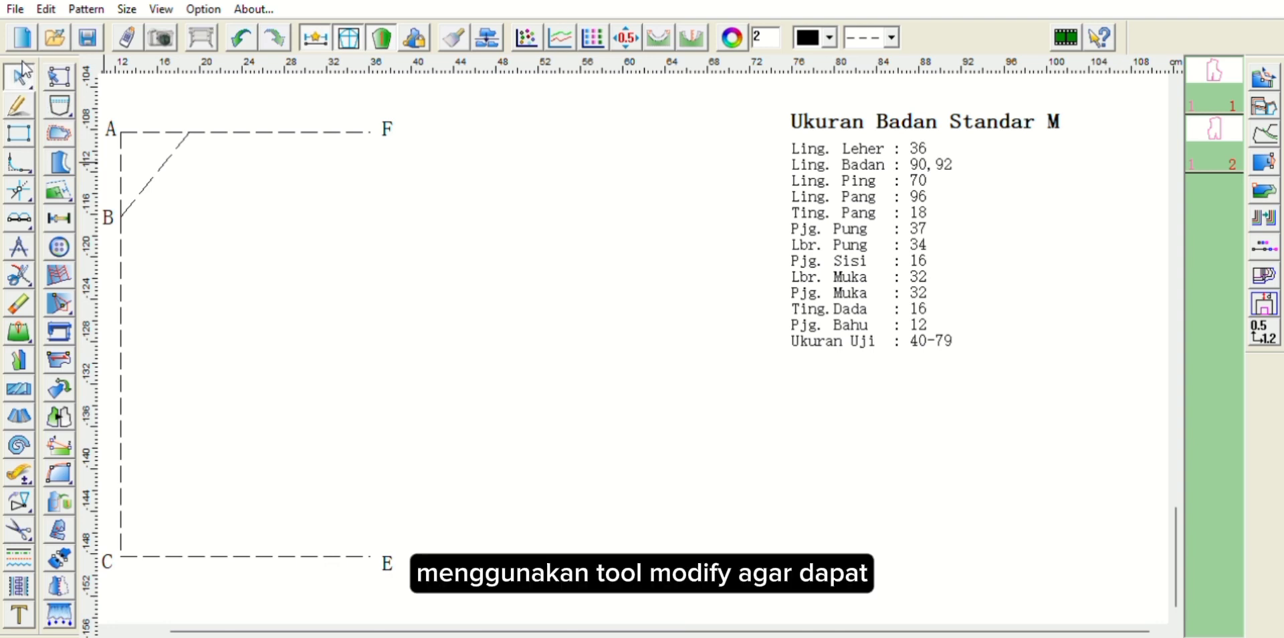
left_click(162, 166)
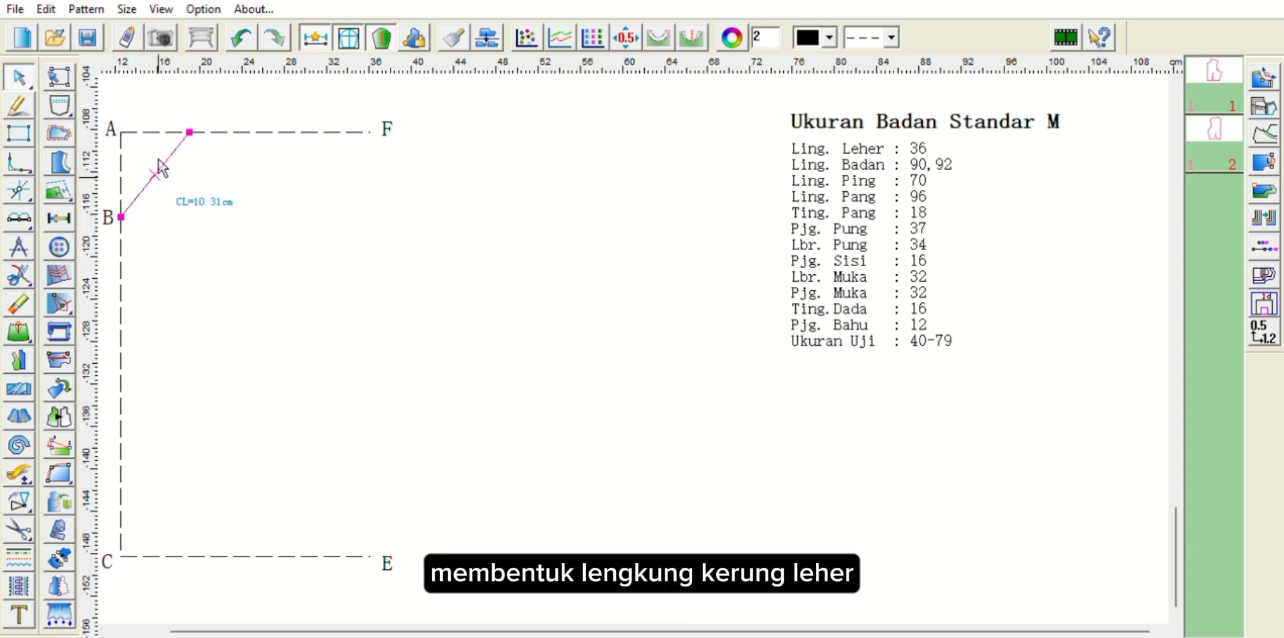
left_click(158, 165)
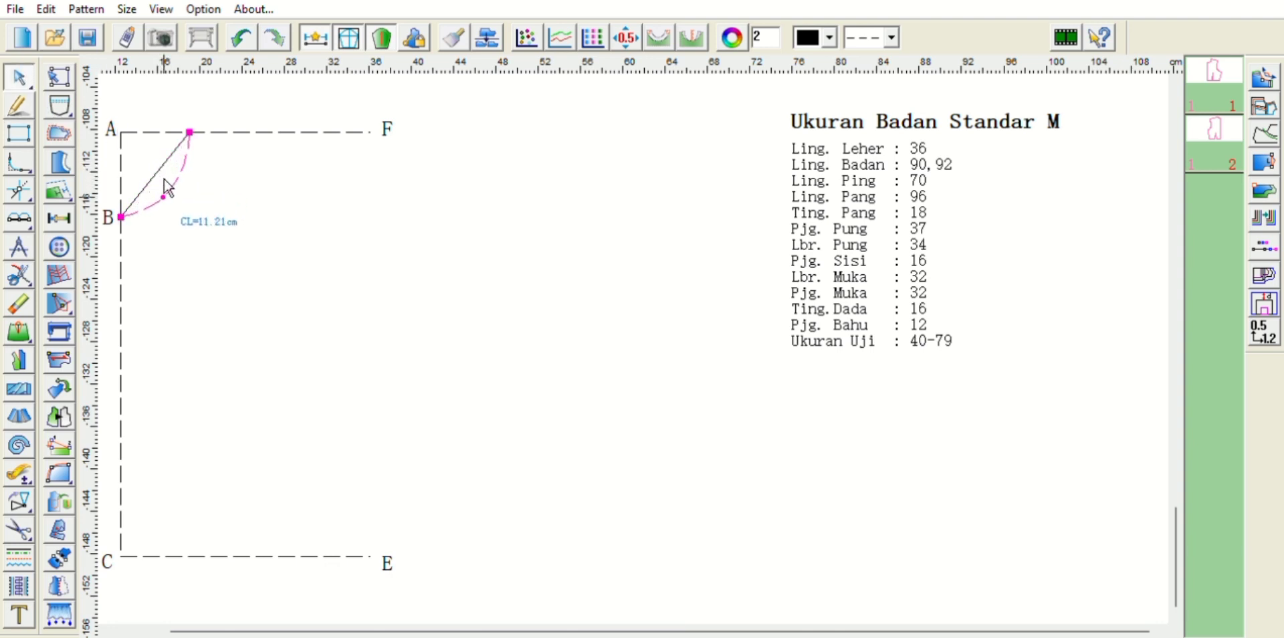
left_click(169, 189)
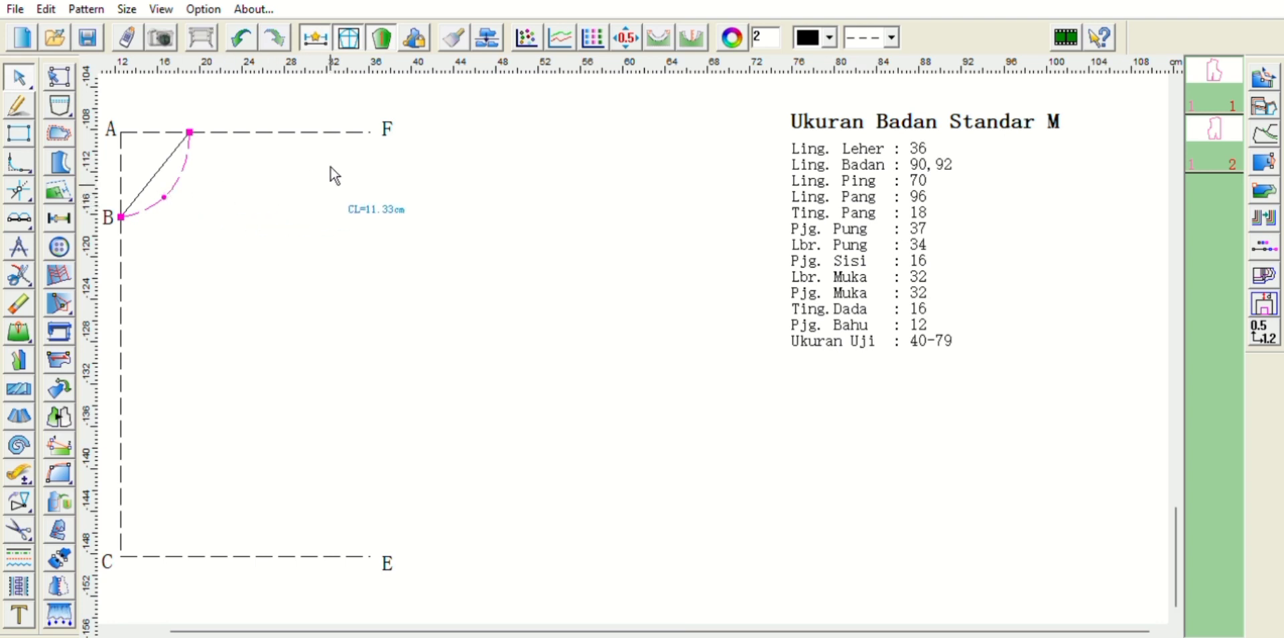
right_click(283, 136)
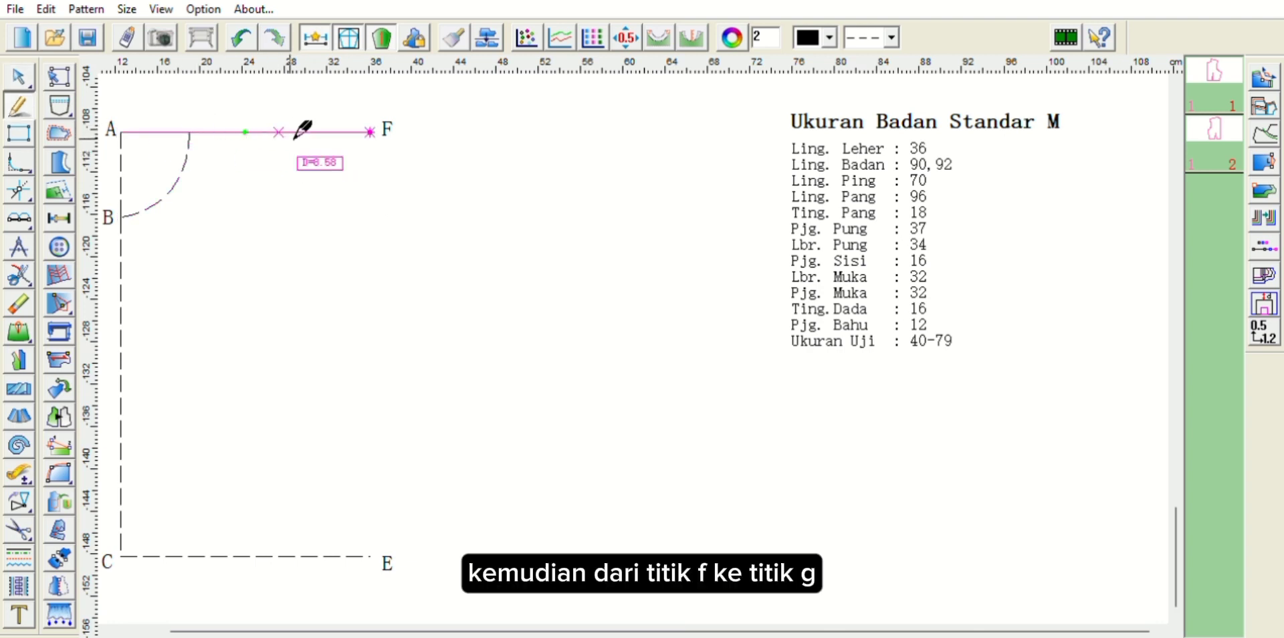
Step: Draw a 4 cm vertical line down from F and a horizontal guide line about 9 cm long leftward from its lower end
left_click(372, 132)
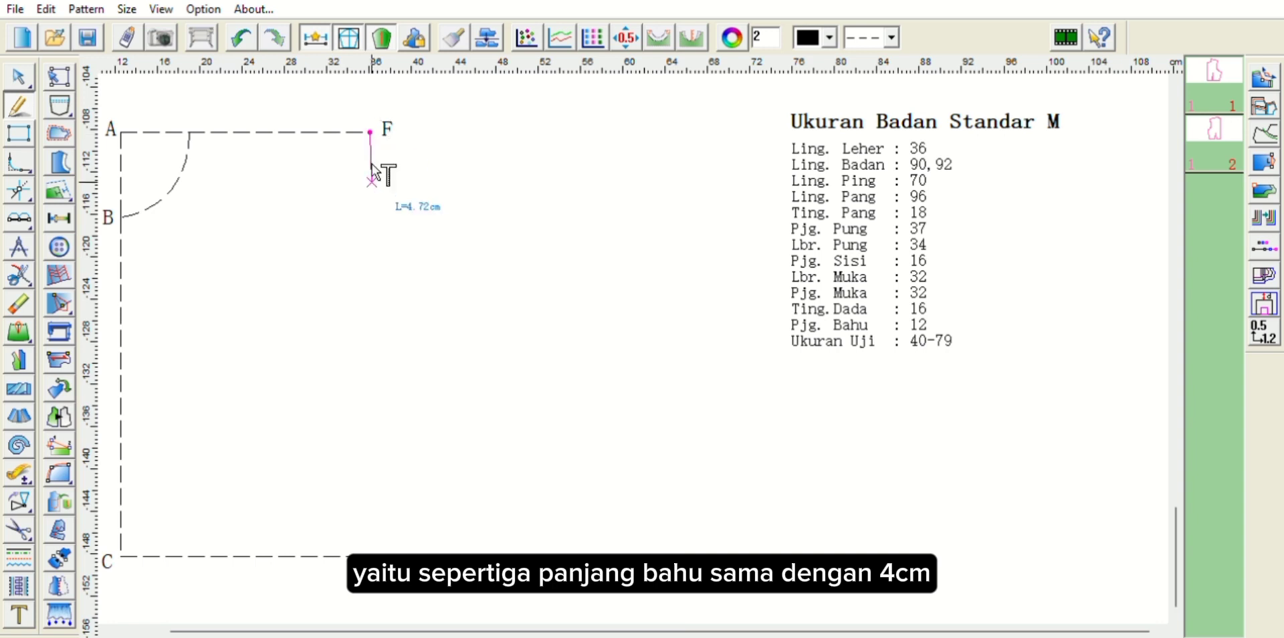
left_click(371, 174)
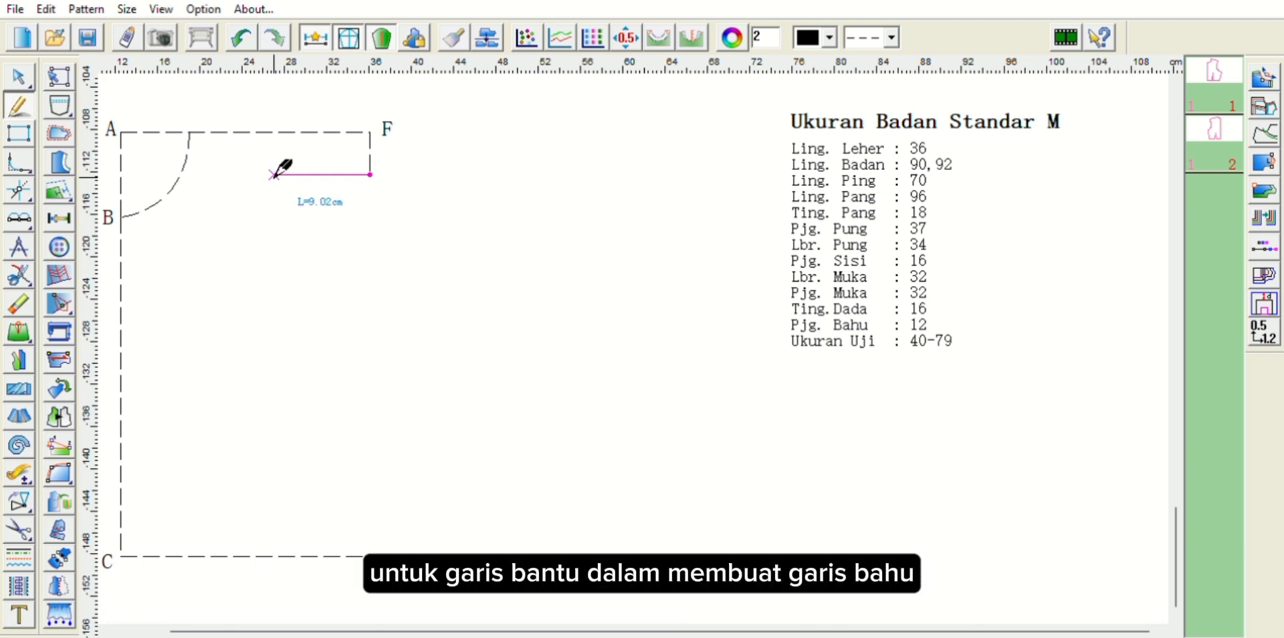
left_click(274, 174)
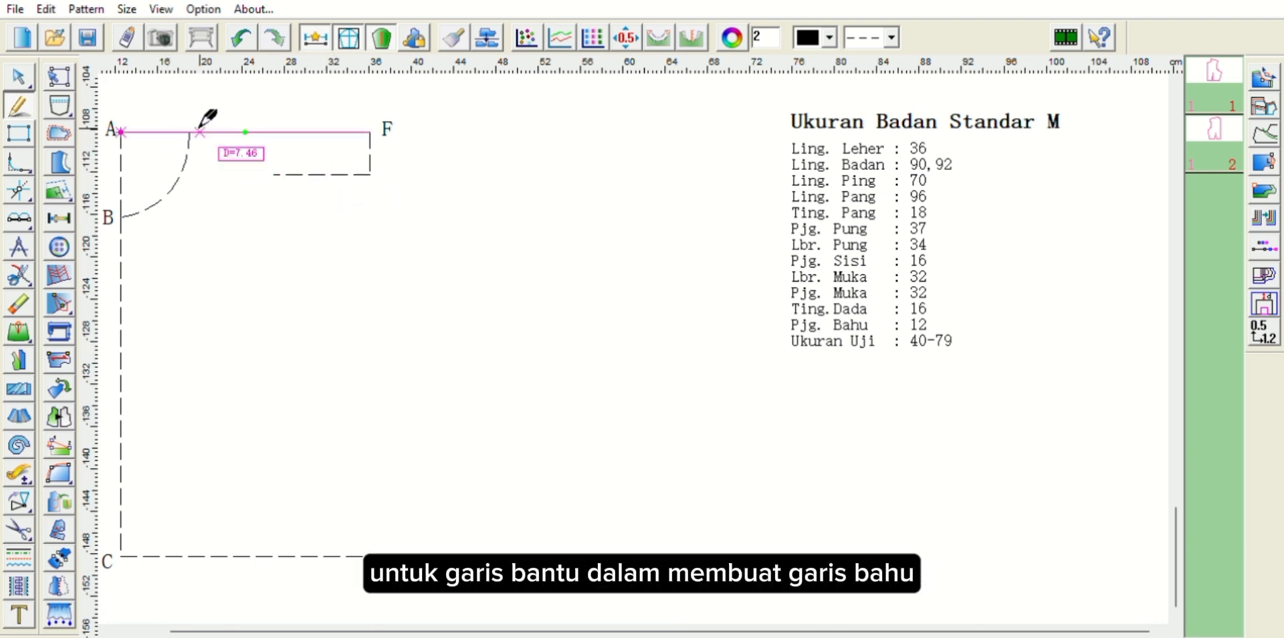
Step: Label the neckline's upper end D and the lower end of the 4 cm line G, positioning both letters beside their points
left_click(19, 614)
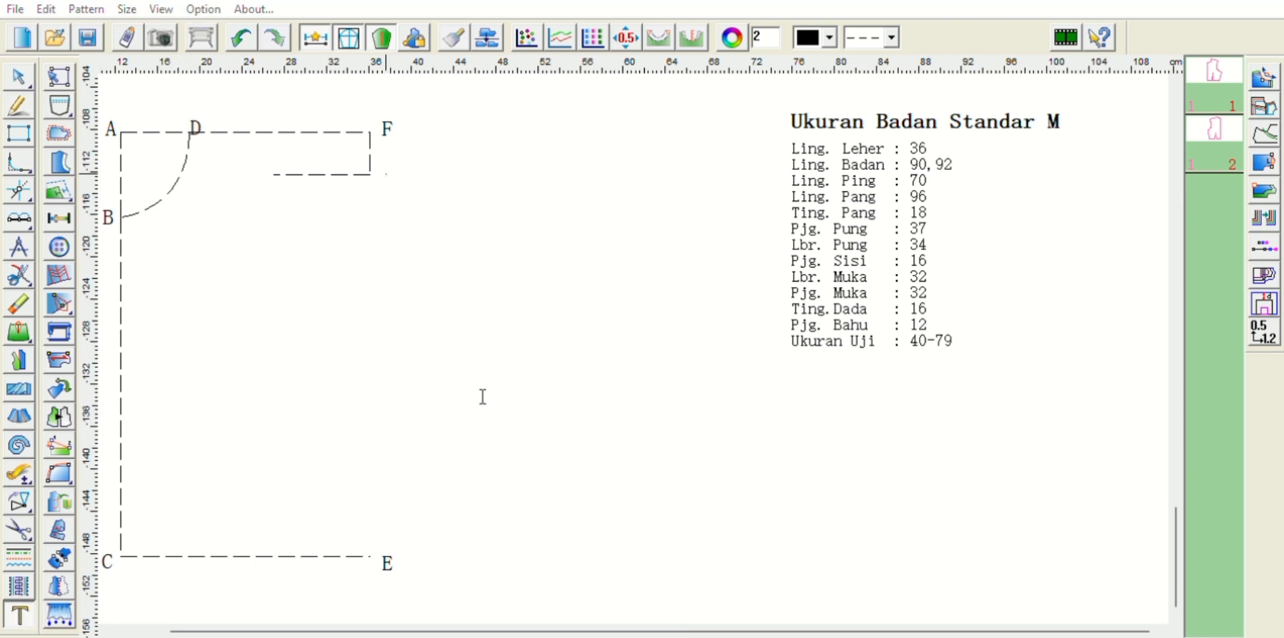
type("G")
key("Return")
left_click_drag(391, 186, 383, 180)
left_click_drag(197, 125, 194, 100)
Step: Draw a vertical line from point G down to point E to close the bodice's side
key("f")
left_click(370, 176)
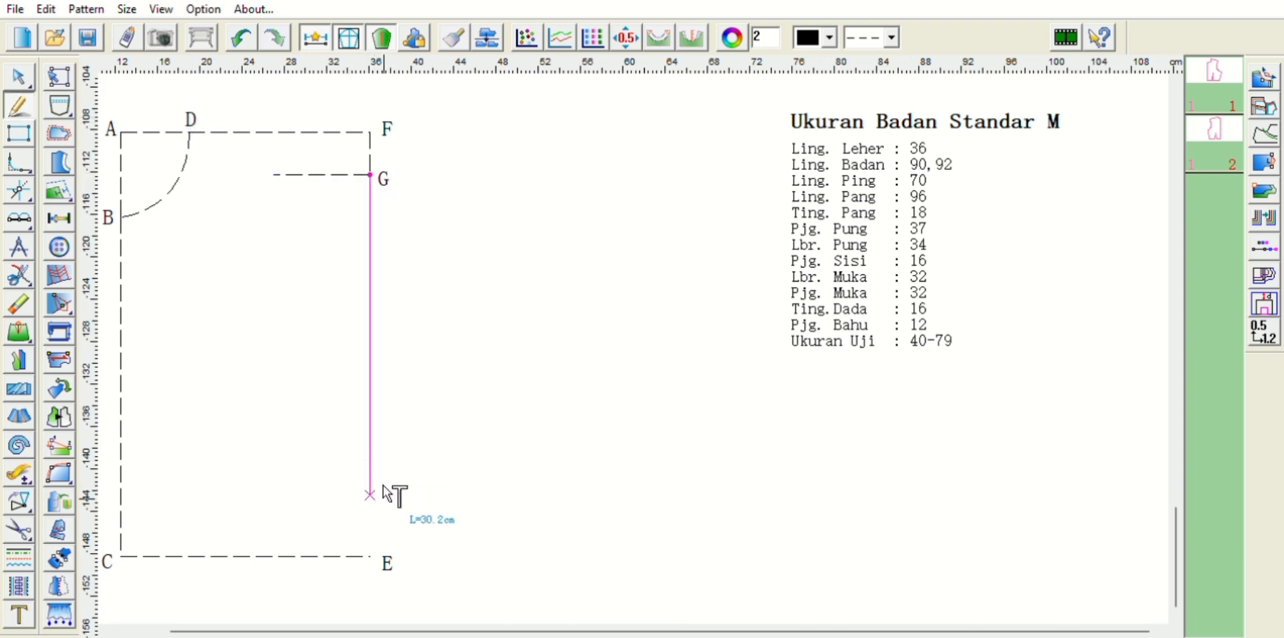
left_click(371, 557)
right_click(378, 547)
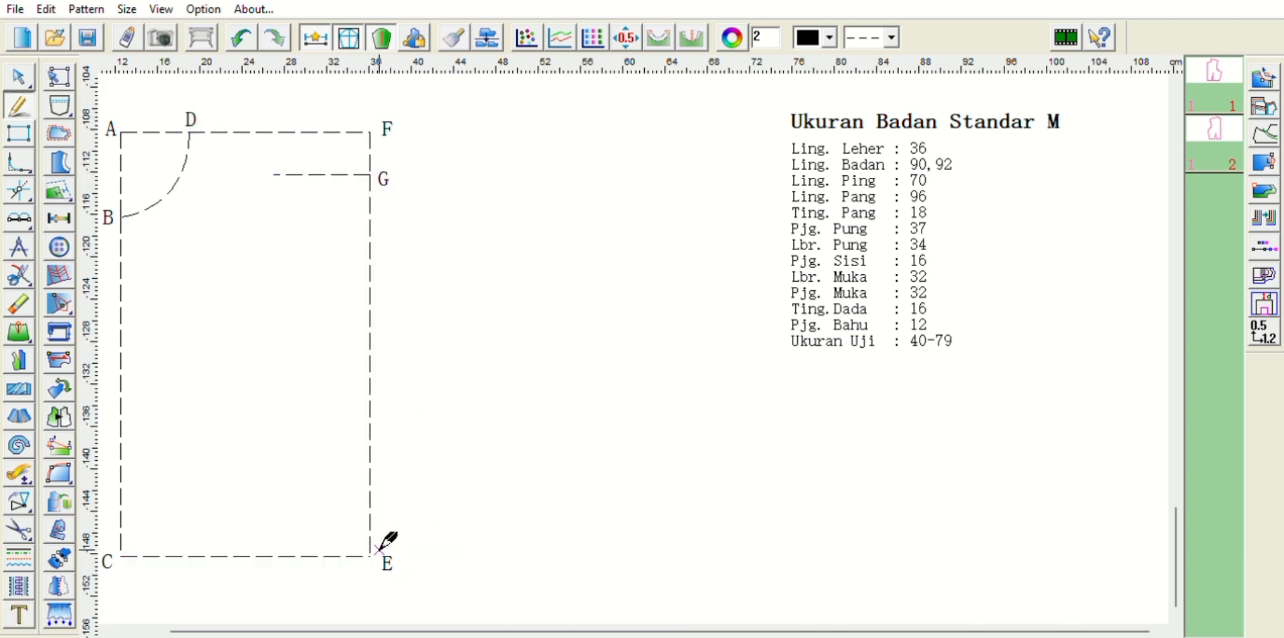
Step: Draw the shoulder line from D across the guide line at about 12 cm and on to line GE, about 18 cm overall
left_click(190, 132)
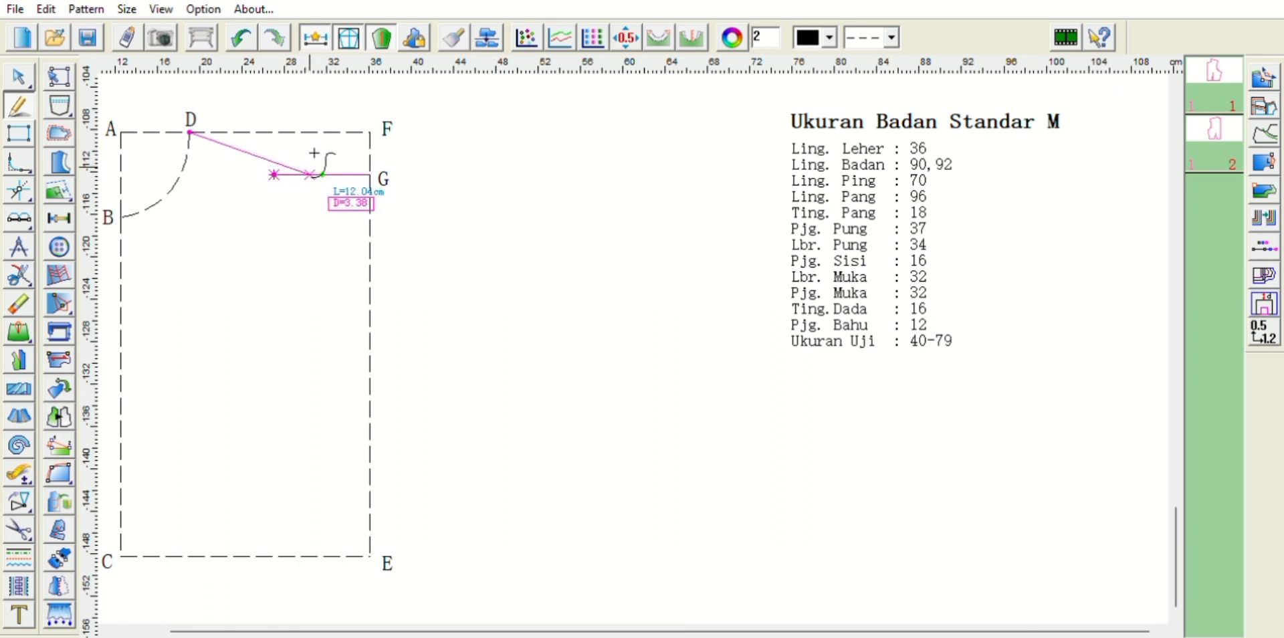
left_click(486, 221)
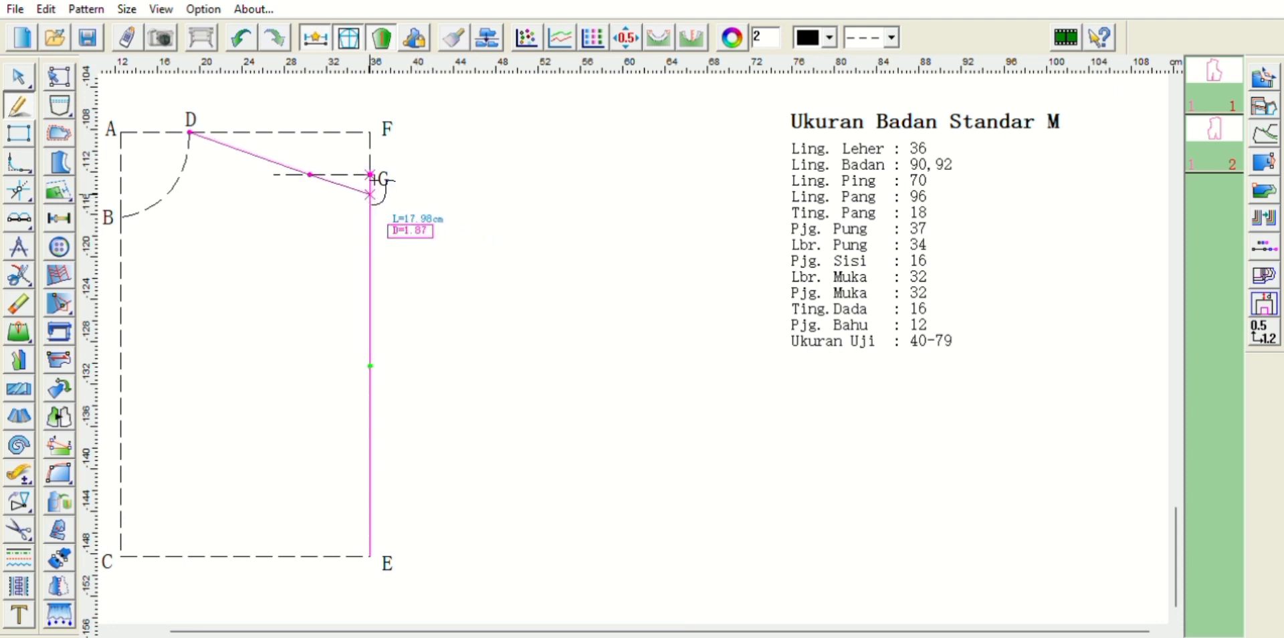
left_click(433, 327)
right_click(435, 330)
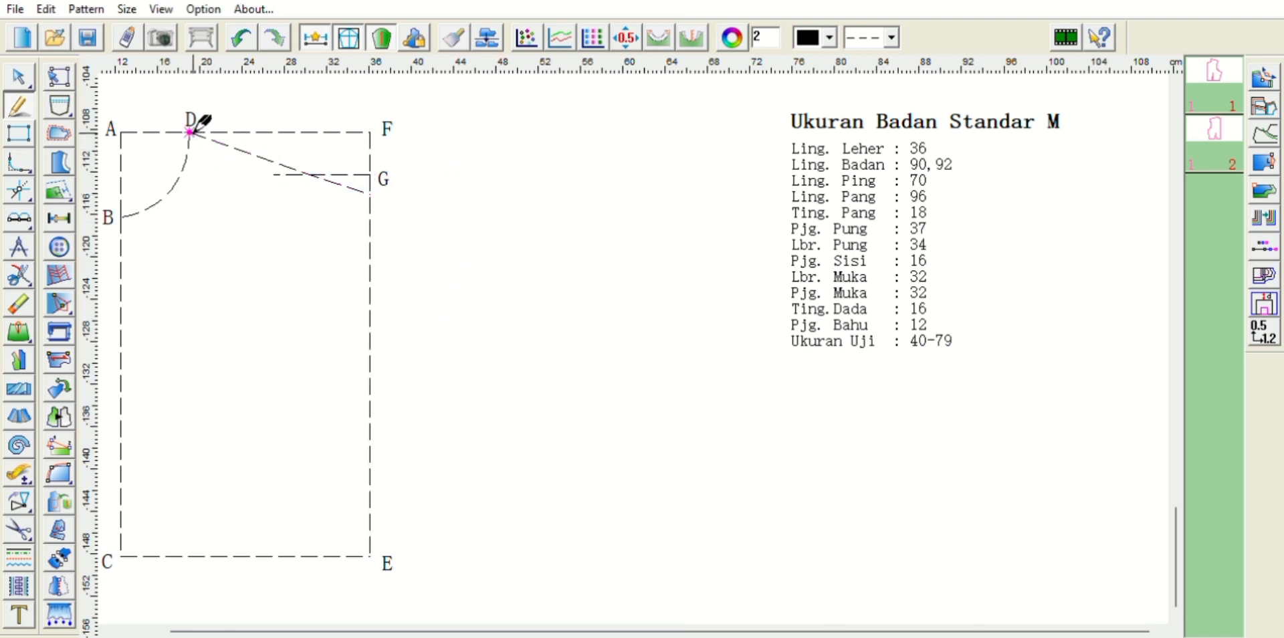
Step: Label the shoulder line's crossing with the guide line J and its end on line GE H, positioning both letters
left_click(19, 614)
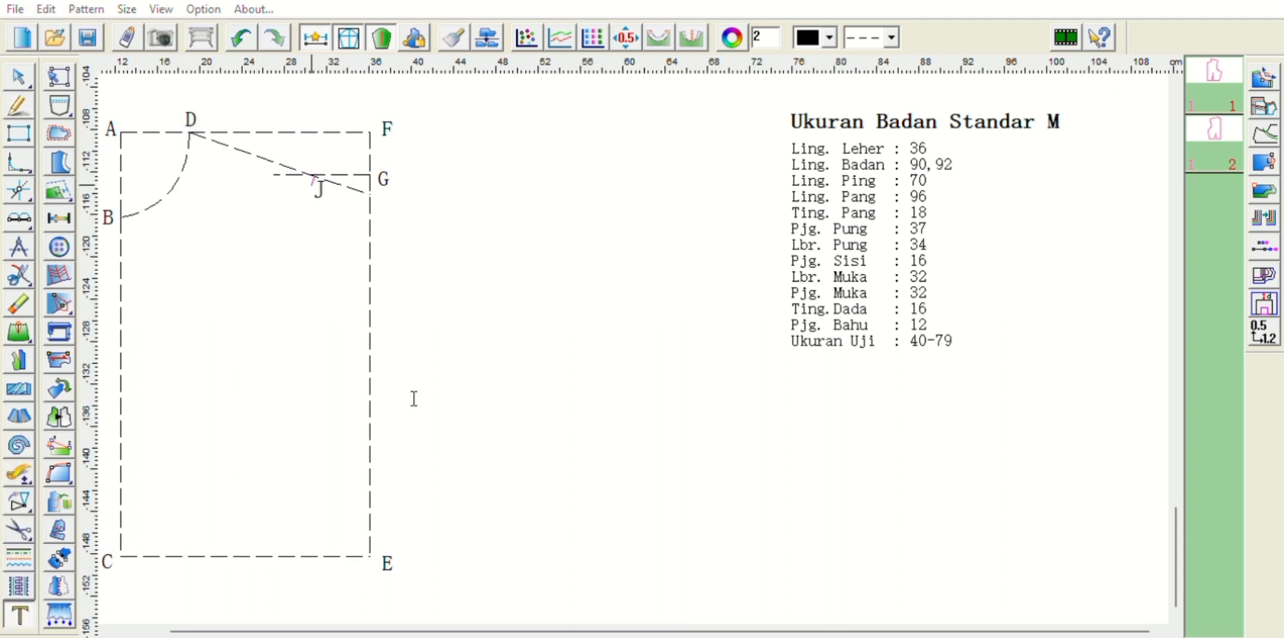
left_click(311, 187)
left_click(389, 202)
left_click(390, 187)
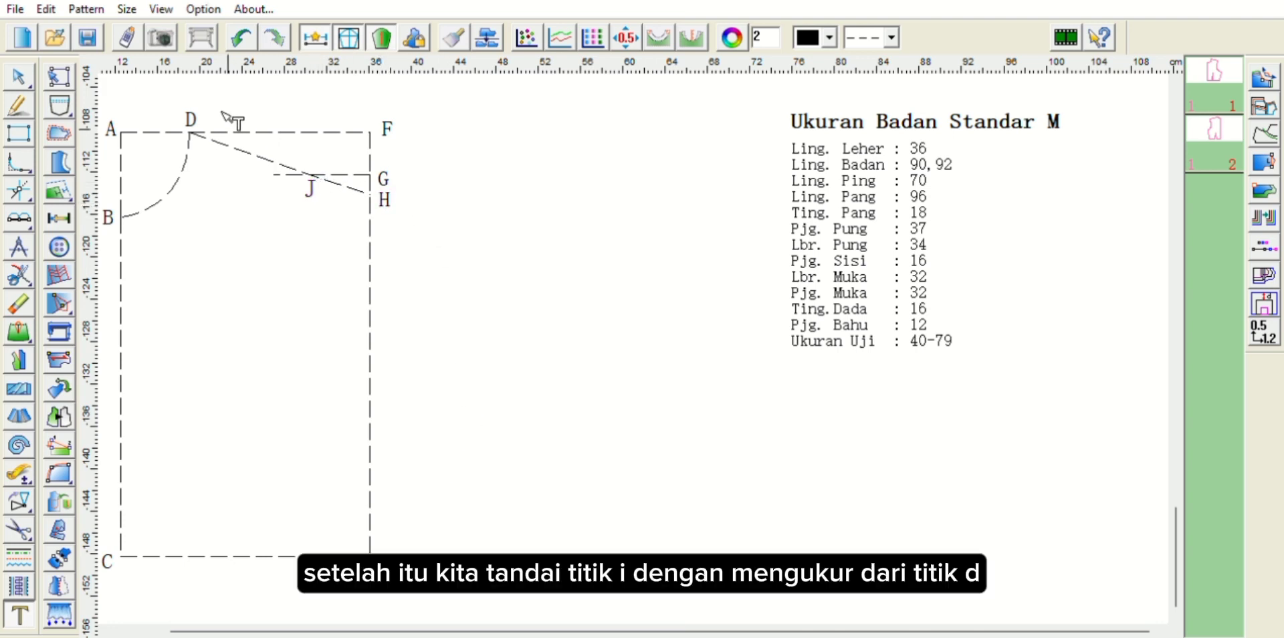
Step: Mark two points on shoulder line DH with the Intelligent Pen: point I measured from D, and another 7 cm from H
key("f")
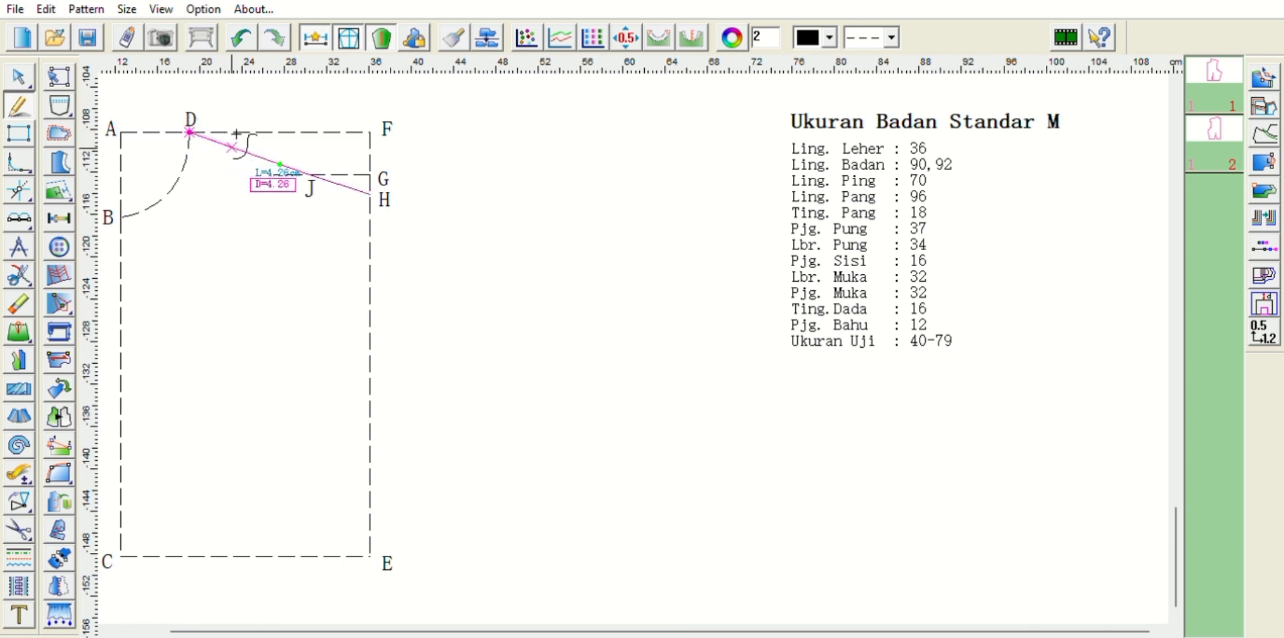
key("Return")
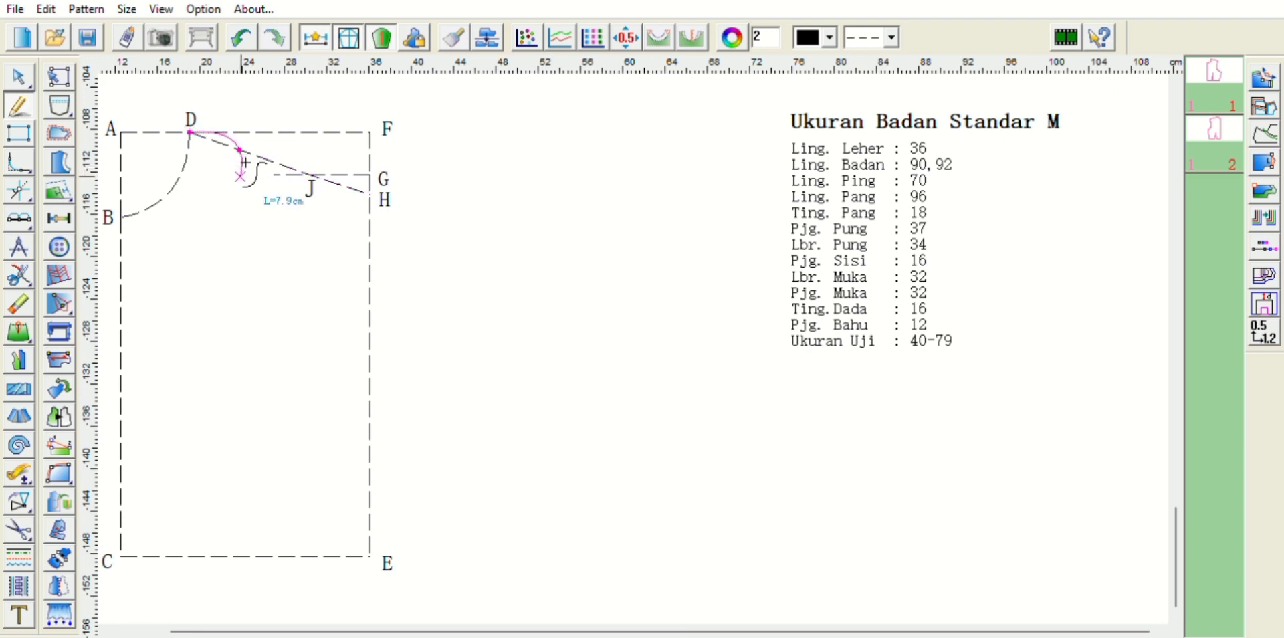
right_click(247, 172)
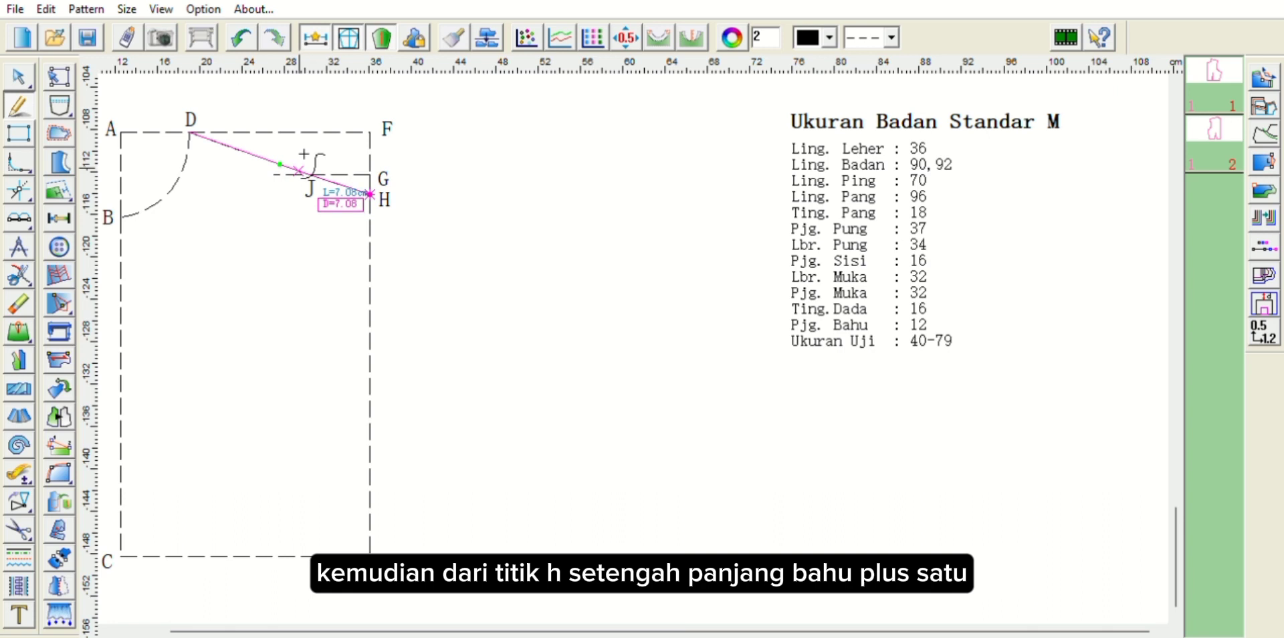
type("7")
key("Return")
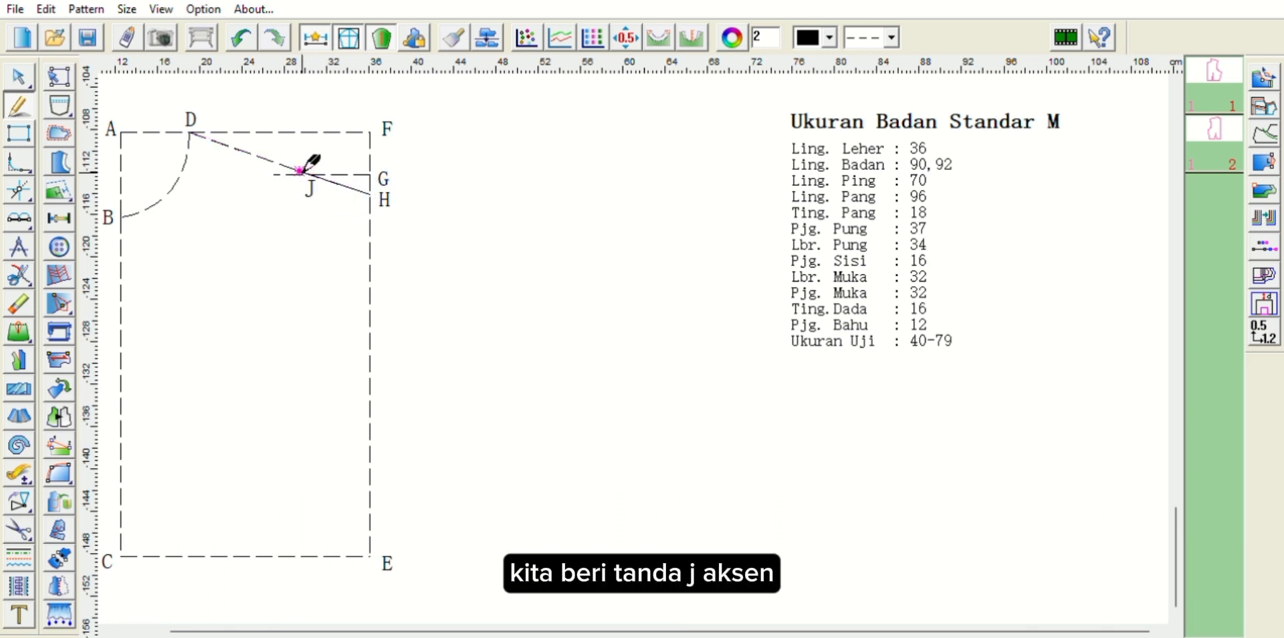
Step: Label the marked point nearest D on shoulder line DH with the letter I and position the letter just below the line
left_click(19, 610)
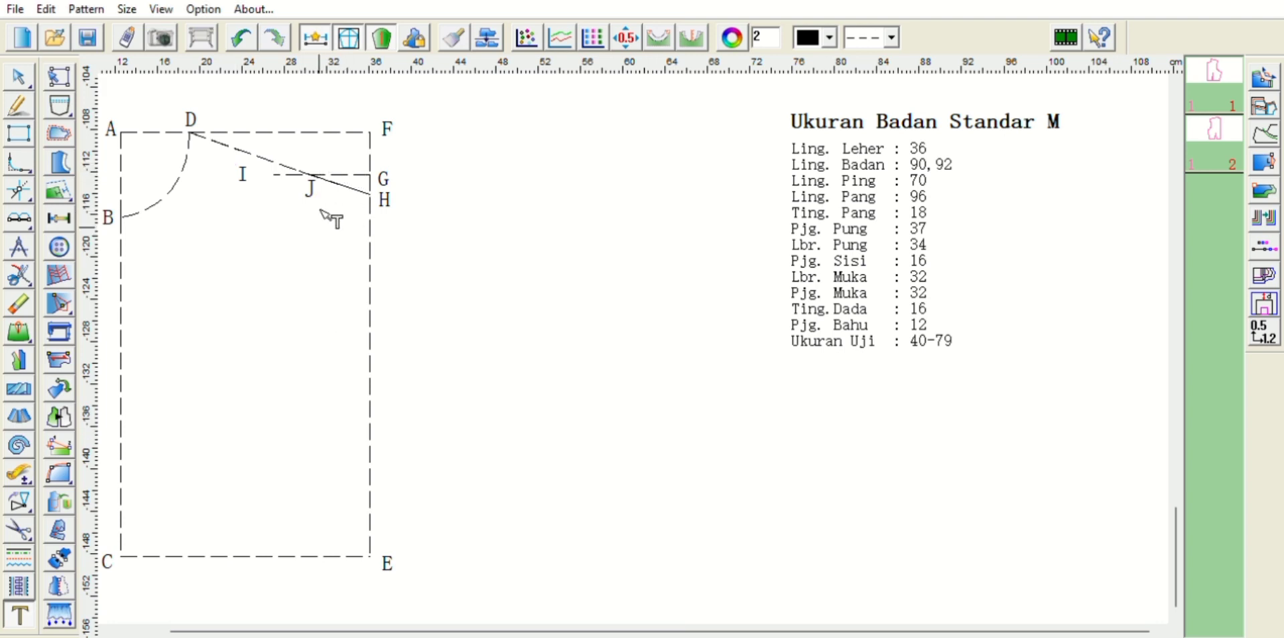
left_click_drag(244, 171, 237, 161)
Step: Draw a straight line about 39 cm long from a point on line CE 7 cm from C up to just beyond shoulder point I
left_click(19, 105)
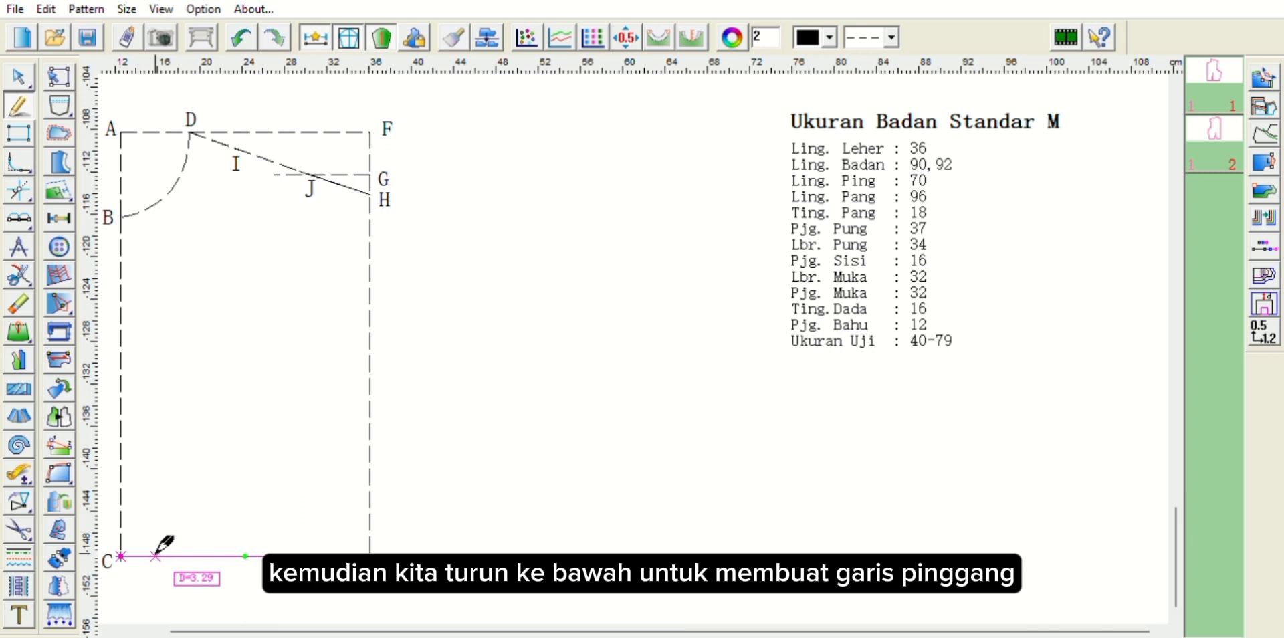
type("7")
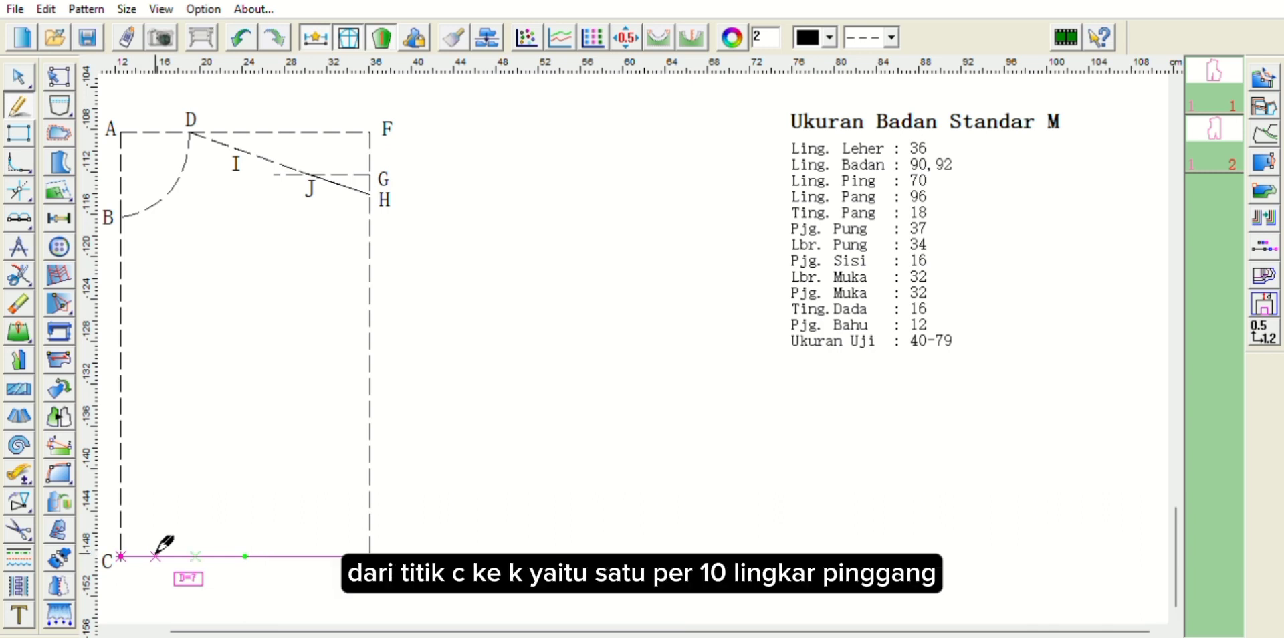
key("Return")
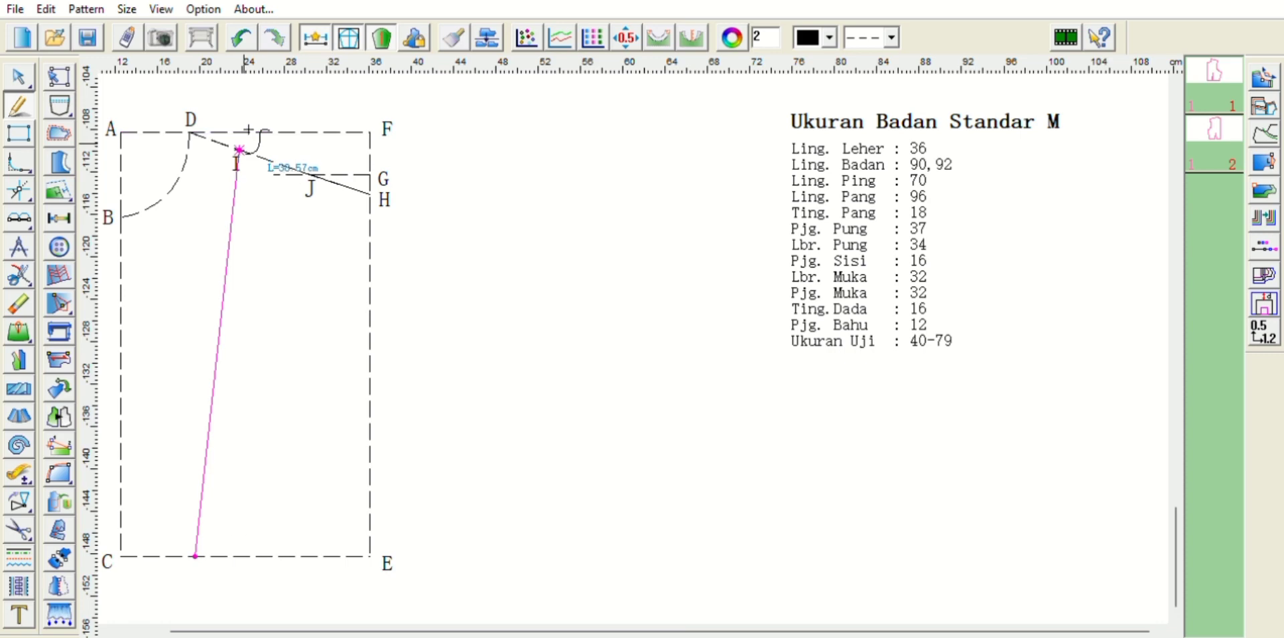
scroll(248, 130, "up", 10)
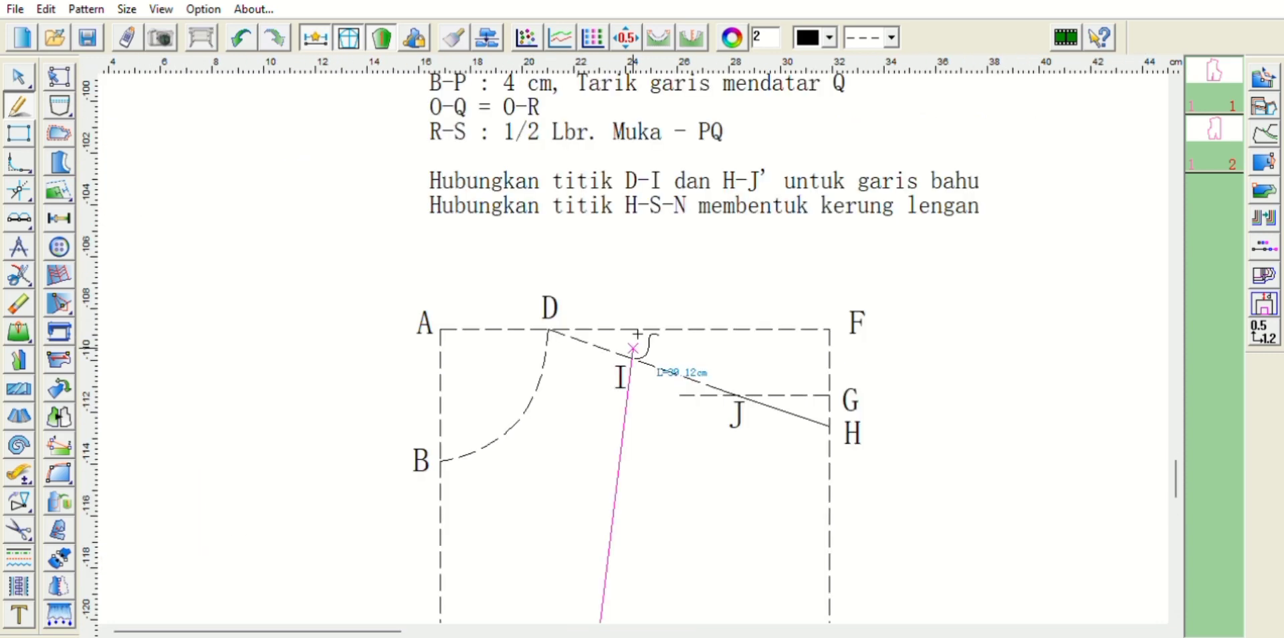
scroll(637, 334, "down", 4)
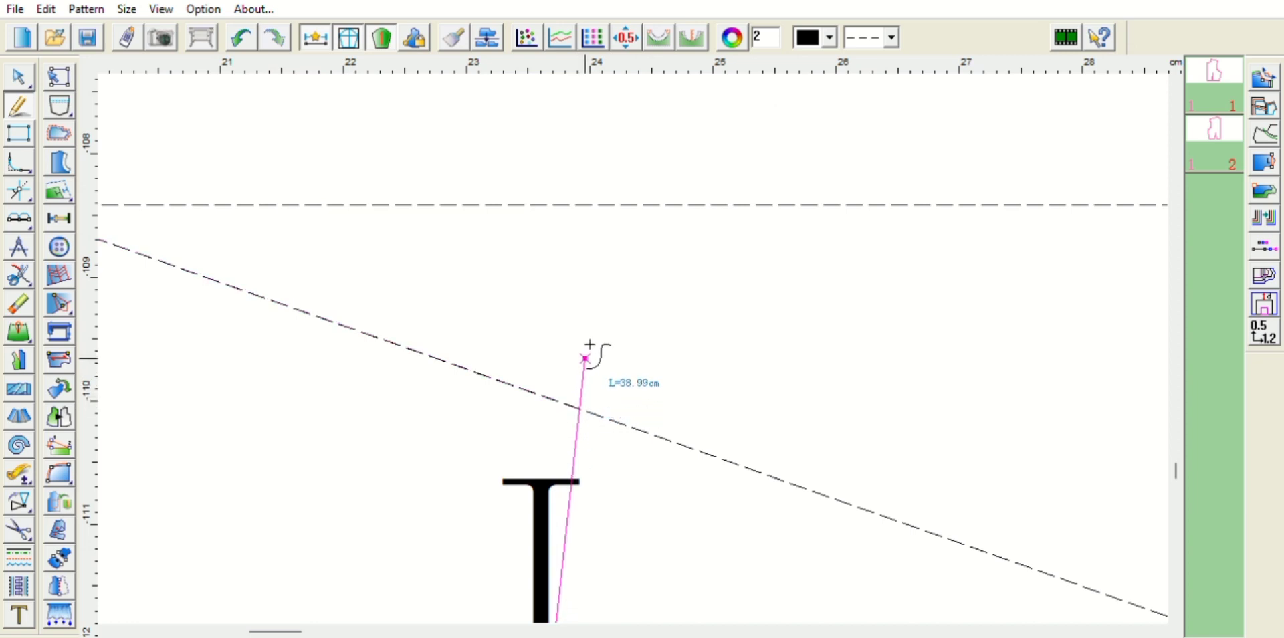
left_click(586, 359)
right_click(569, 313)
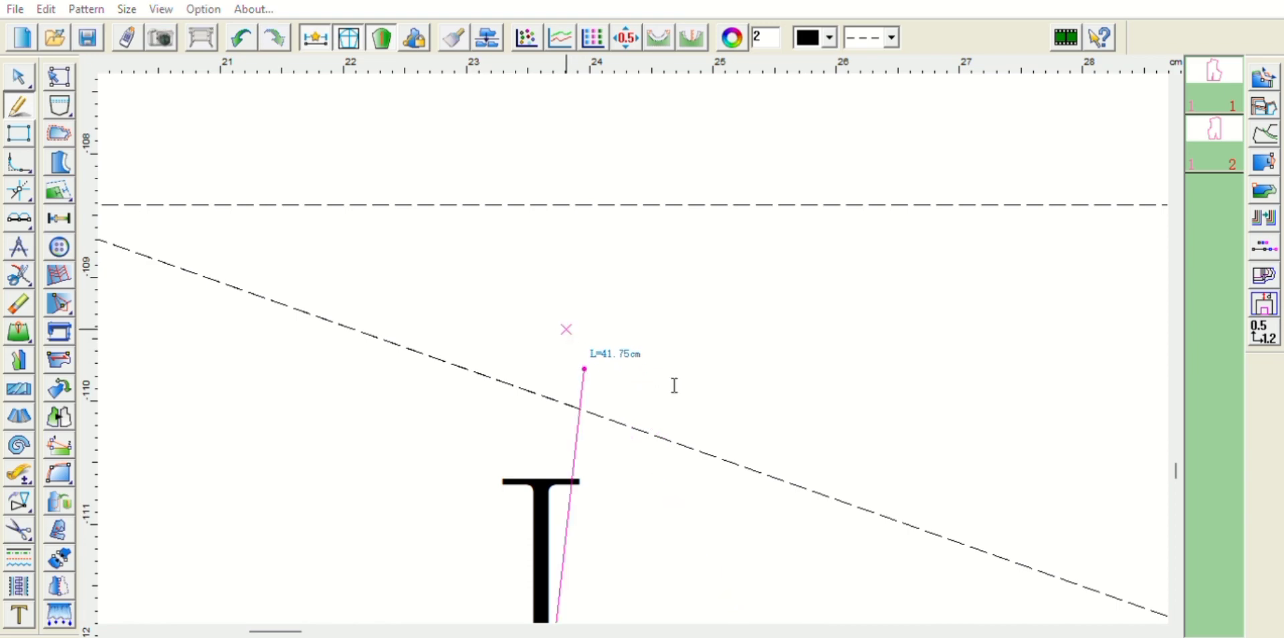
Step: Label the lower end of the slanted line on CE with the letter K
scroll(707, 370, "down", 5, "ctrl")
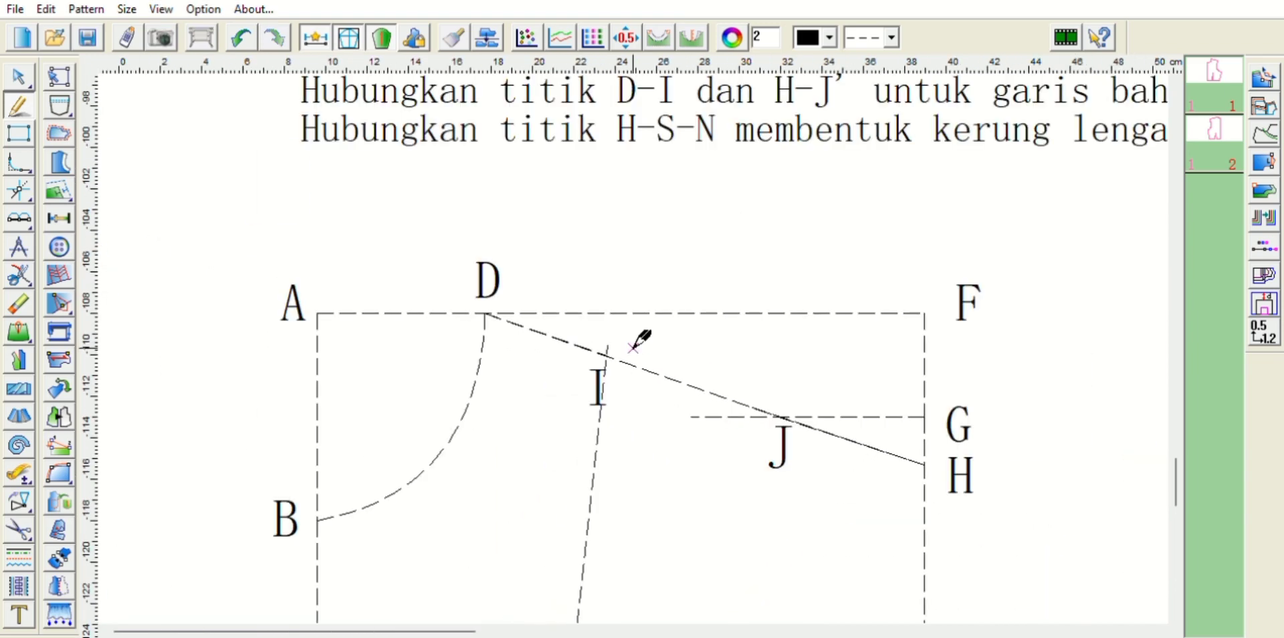
scroll(645, 350, "down", 5)
scroll(642, 359, "down", 3)
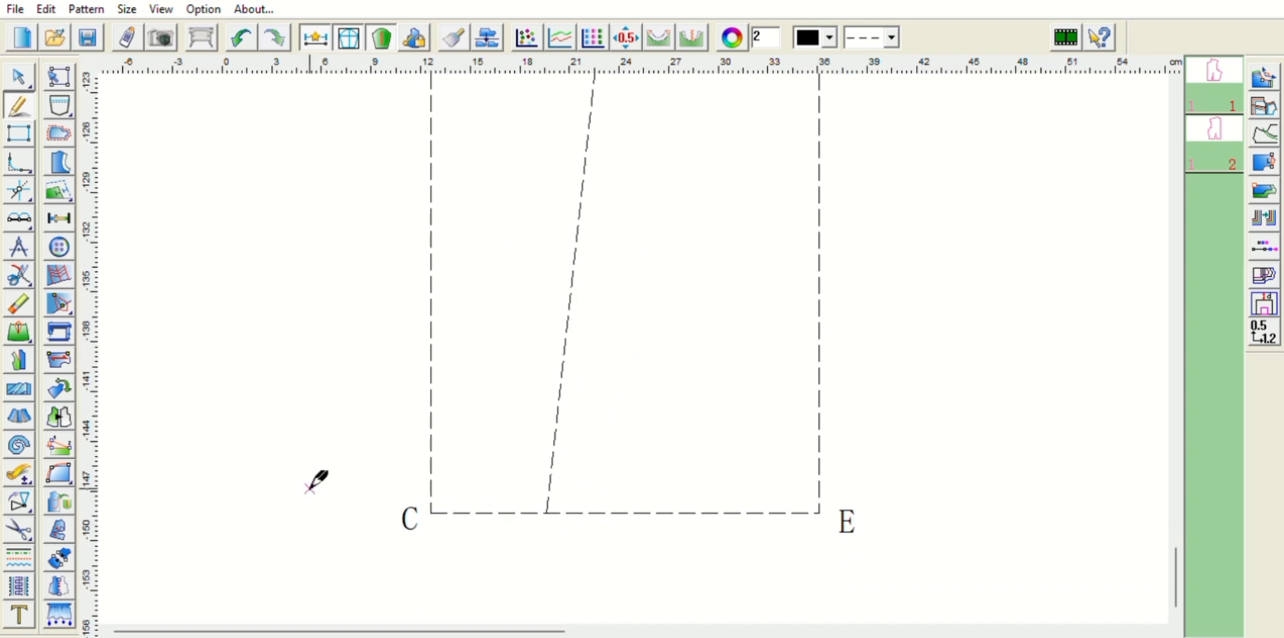
key("t")
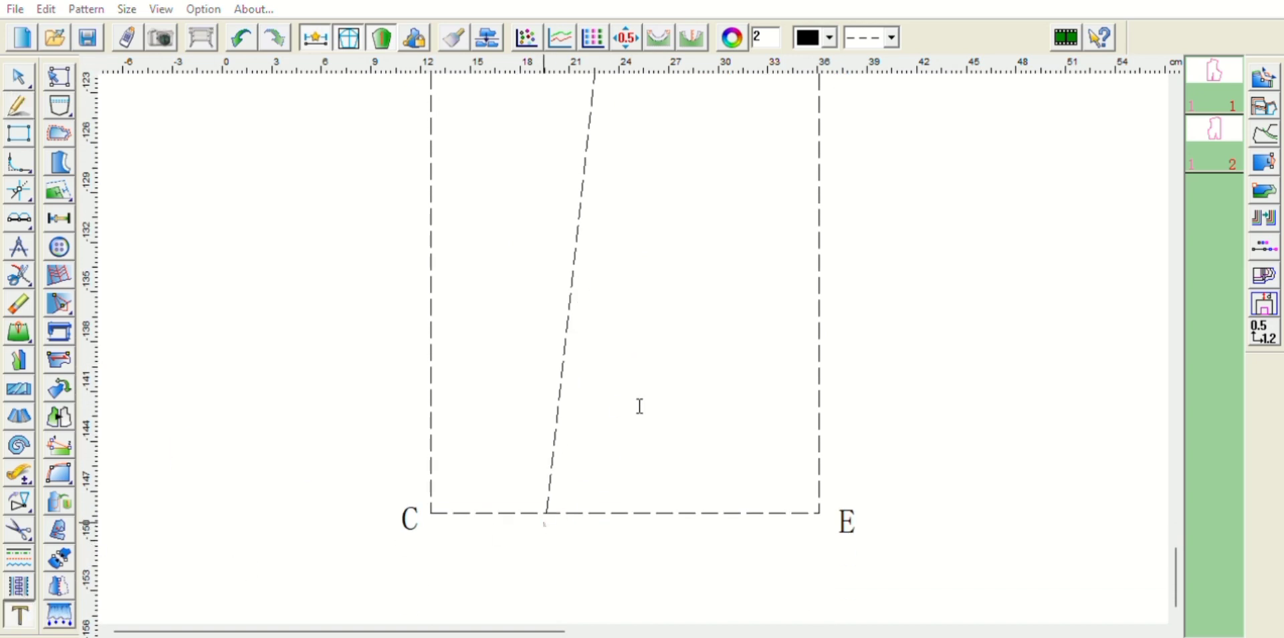
key("Return")
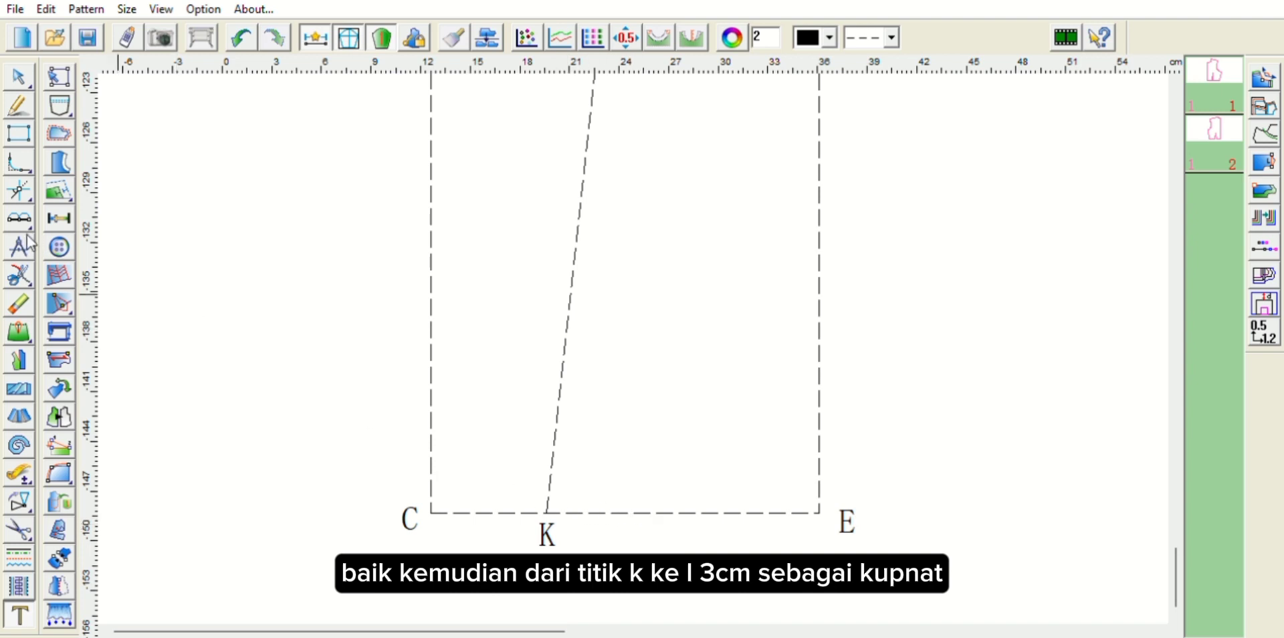
Step: Split the waist line CE at point K
left_click(19, 107)
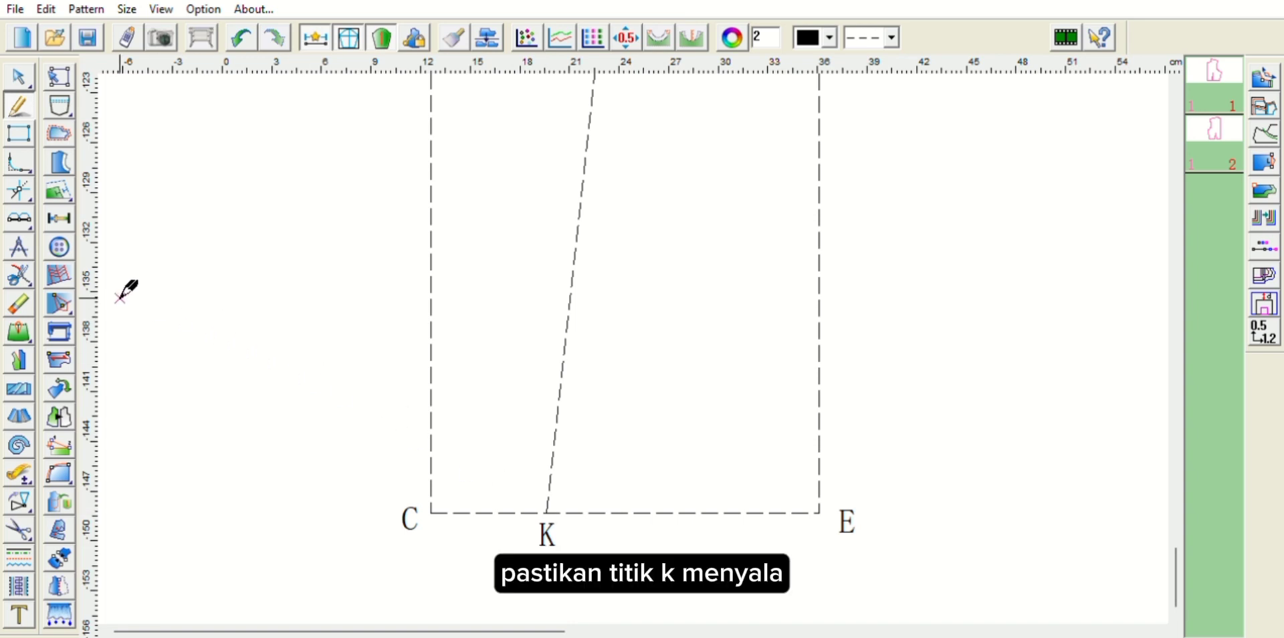
left_click(20, 190)
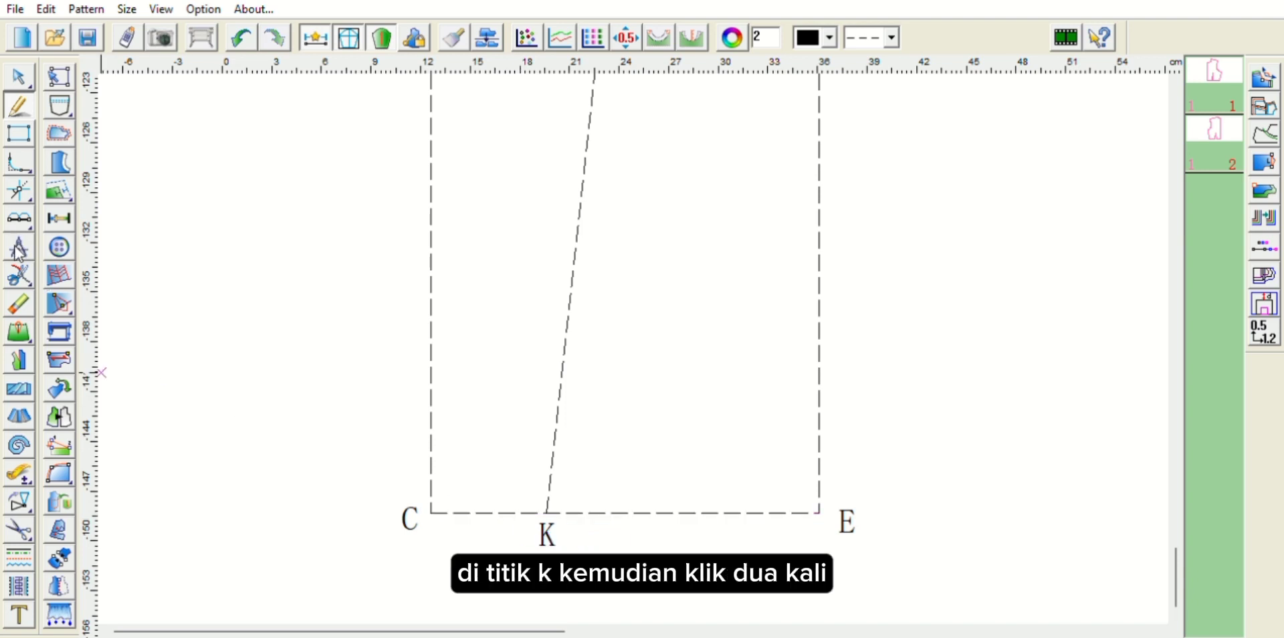
left_click(19, 271)
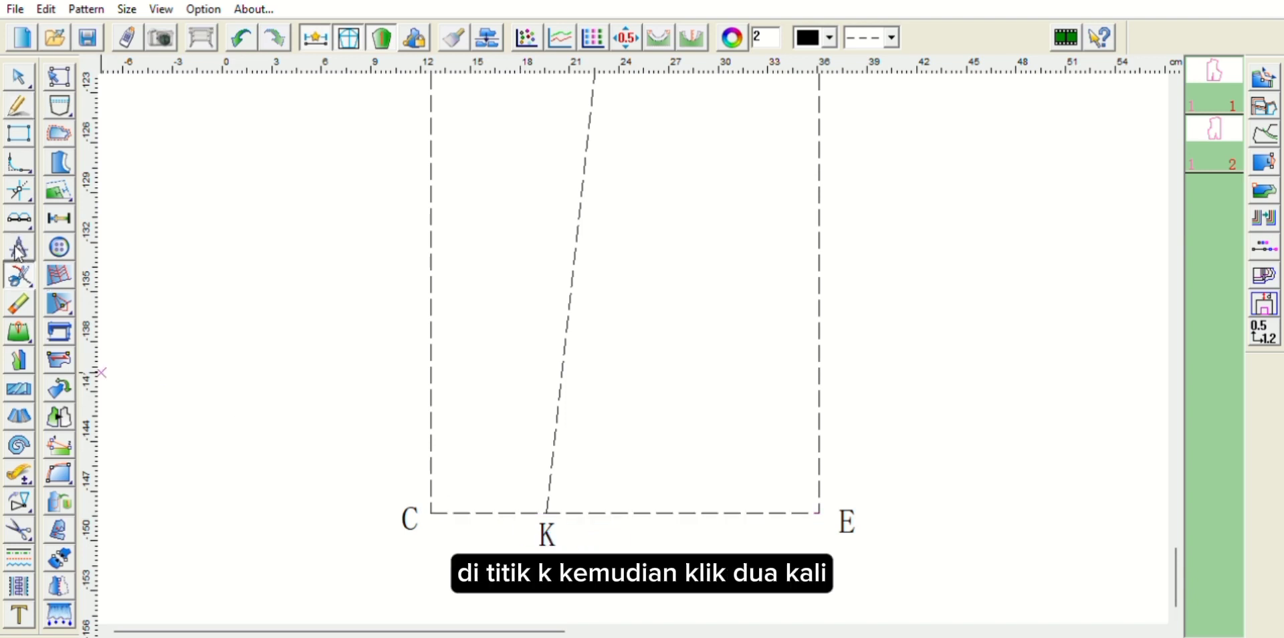
left_click(566, 509)
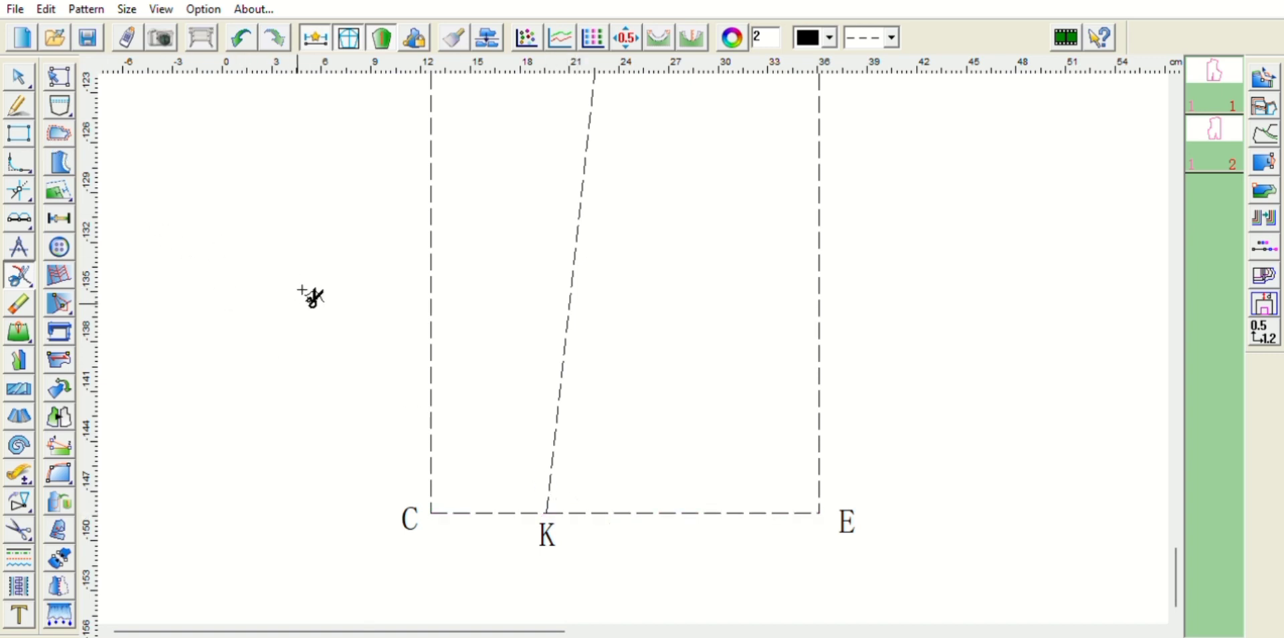
Step: Draw the second waist dart leg from a point on line CE 3 cm from K to the point on line KI 14 cm from K
key("f")
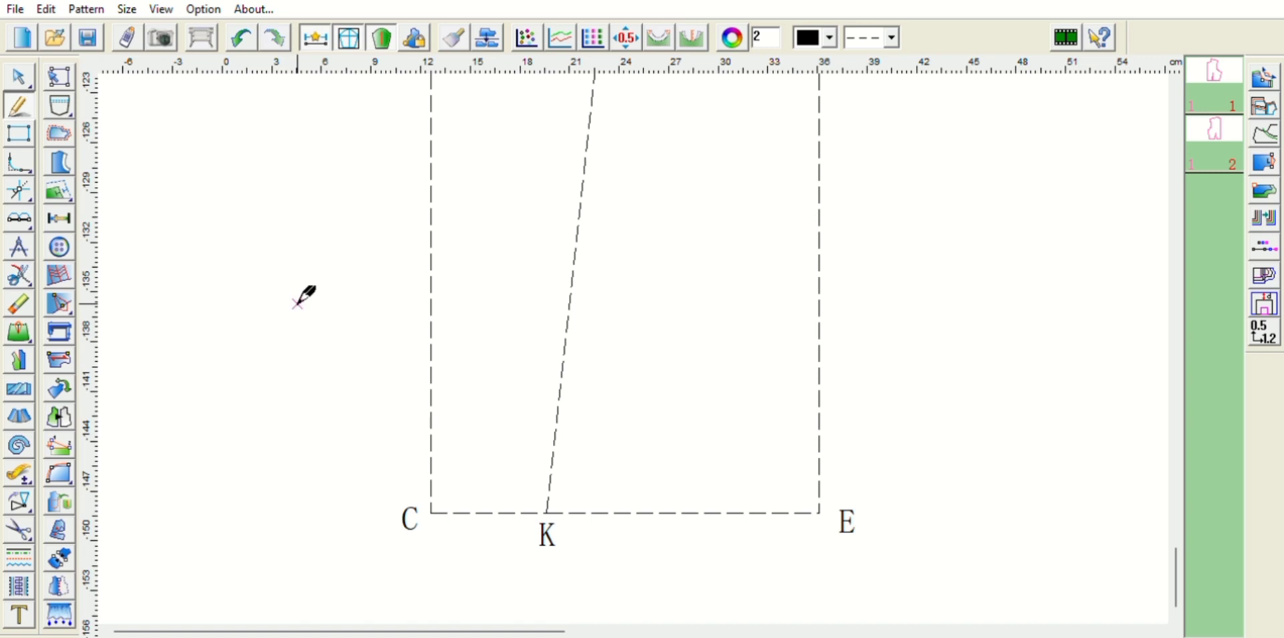
left_click(596, 513)
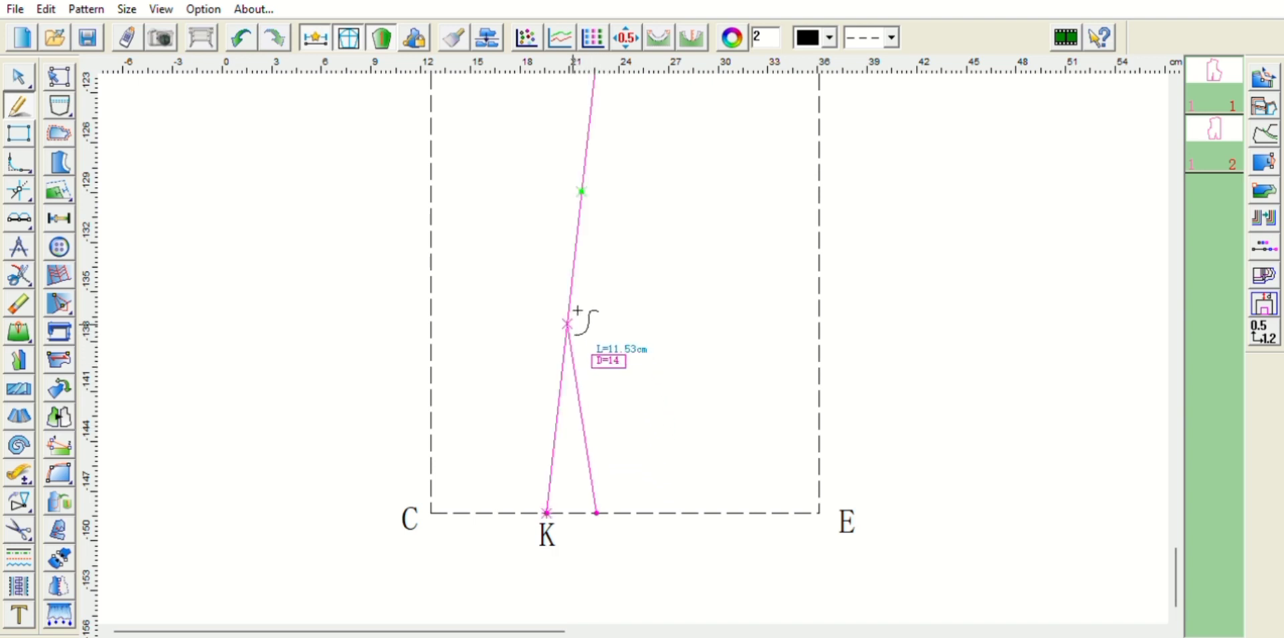
key("Return")
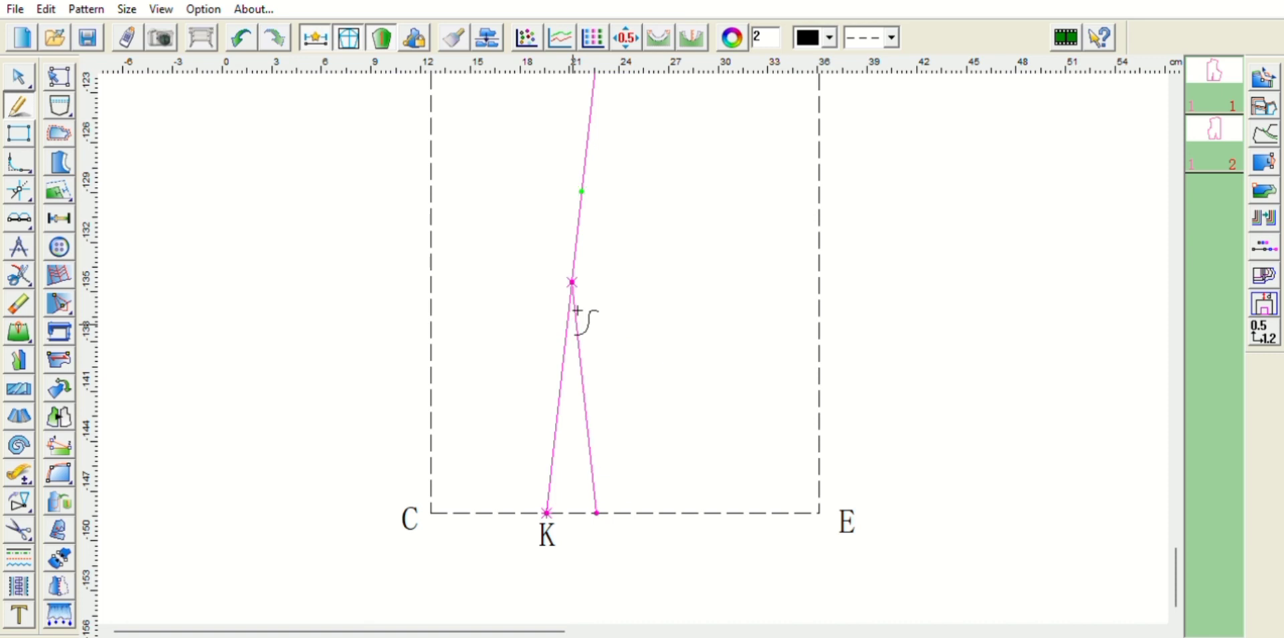
right_click(605, 226)
Step: Draw a straight line about 25 cm long from the waist dart's apex up to just above the shoulder line near J
scroll(614, 270, "down", 2)
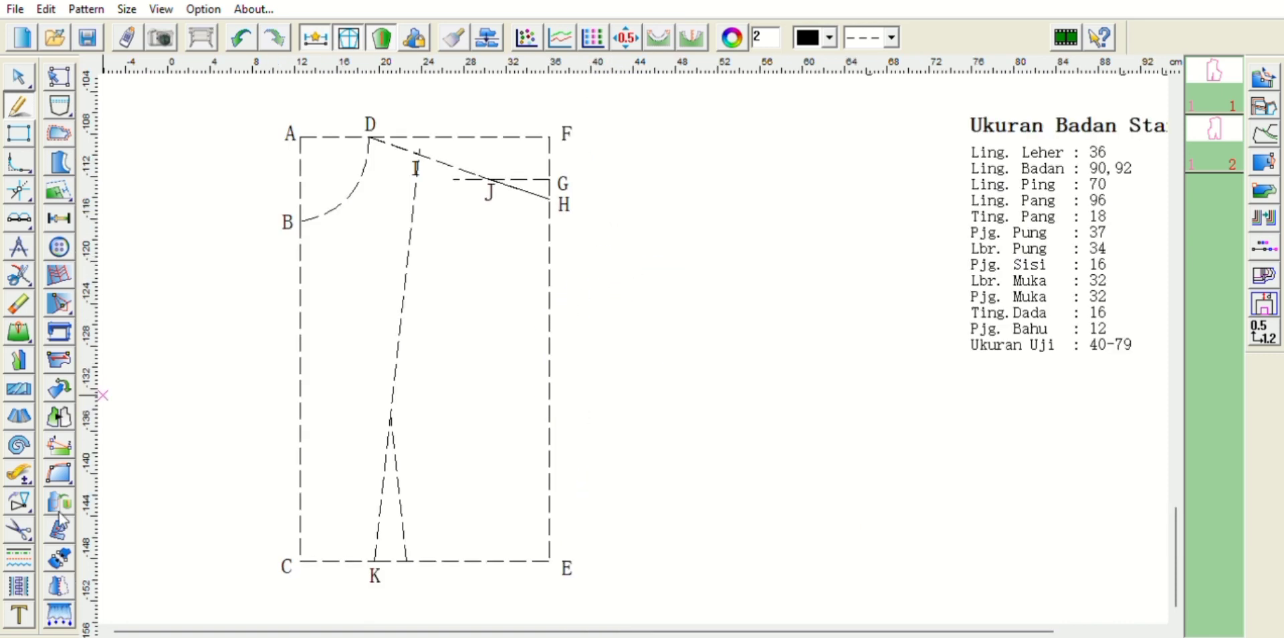
left_click(20, 614)
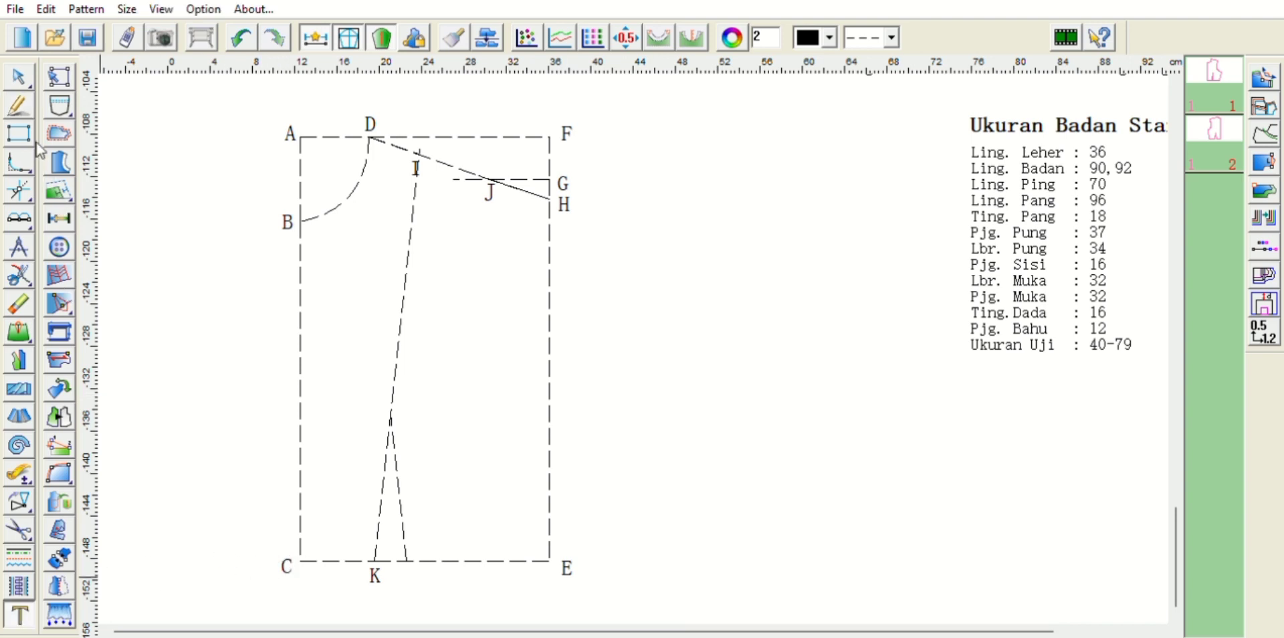
left_click(20, 105)
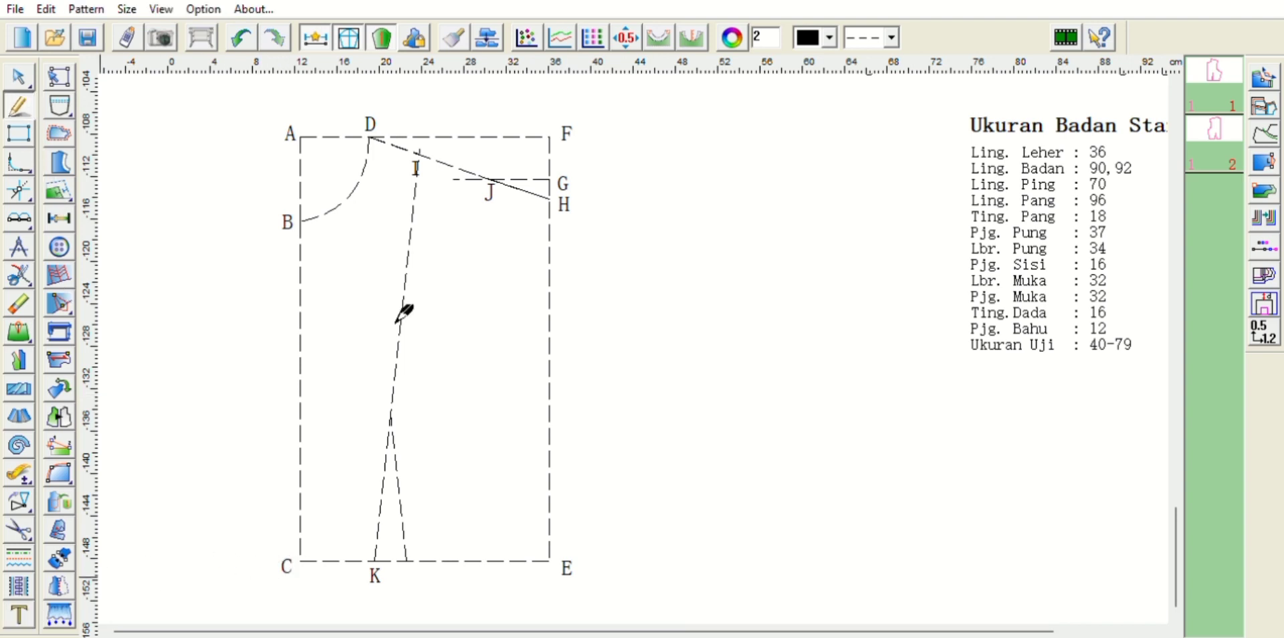
left_click(391, 413)
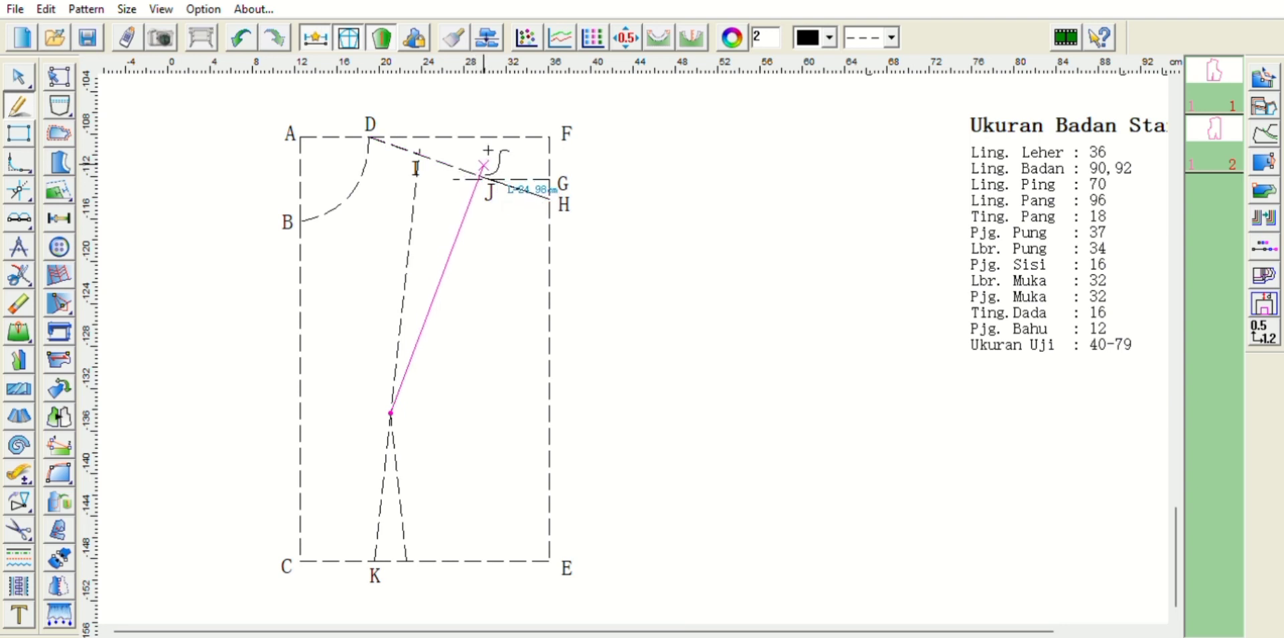
left_click(484, 162)
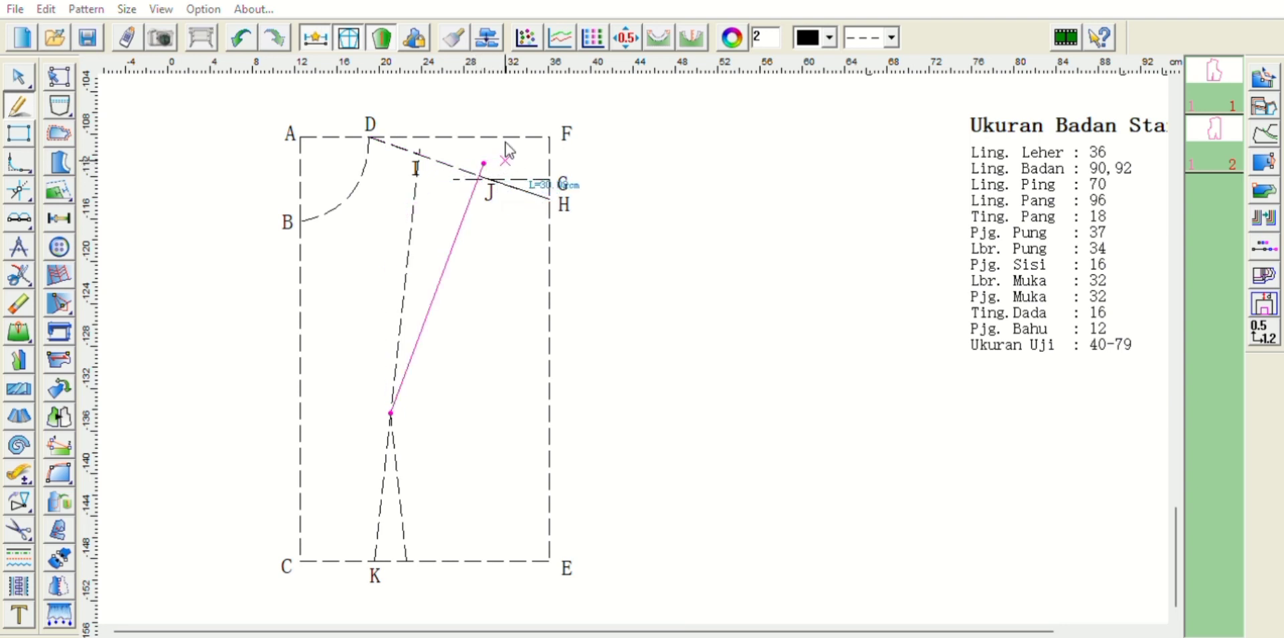
right_click(616, 221)
Step: Label the second dart leg's end on line CE L and the dart apex O, positioning the O beside the apex
left_click(18, 614)
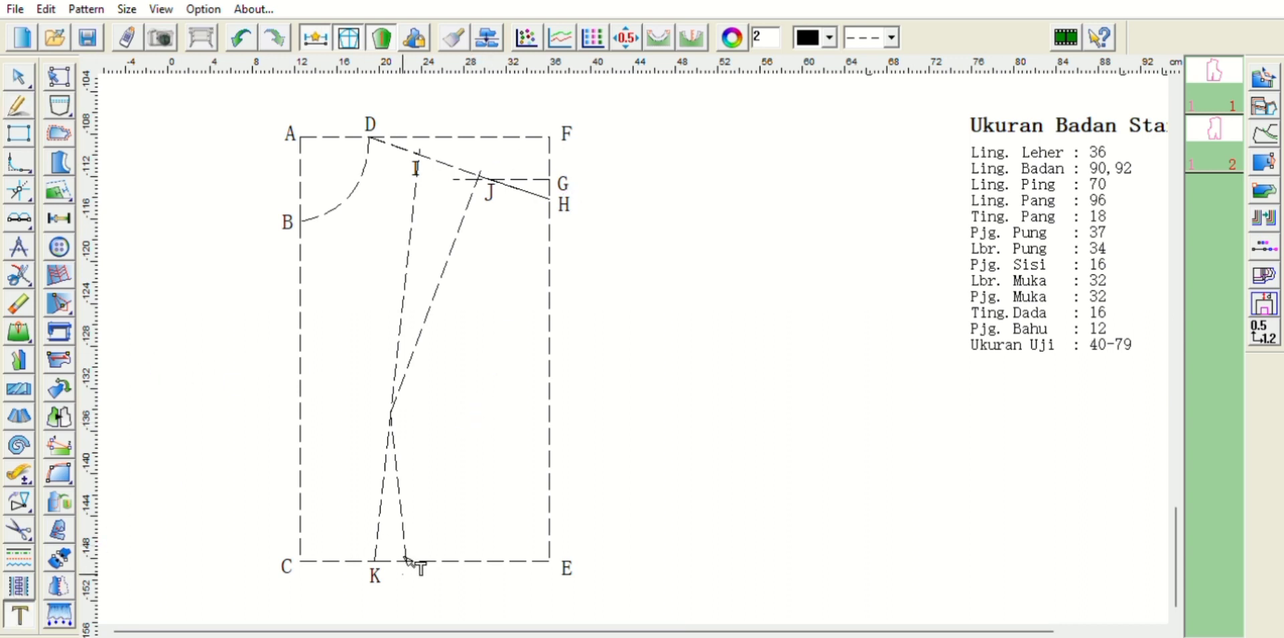
left_click(410, 566)
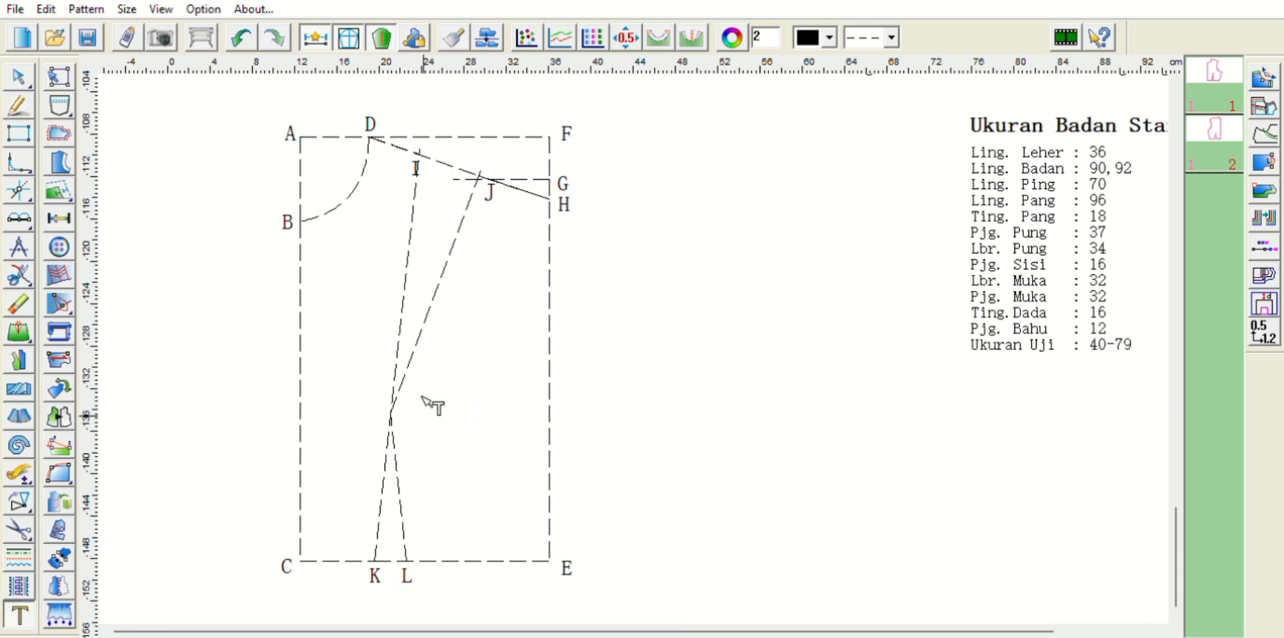
left_click(393, 419)
left_click(529, 355)
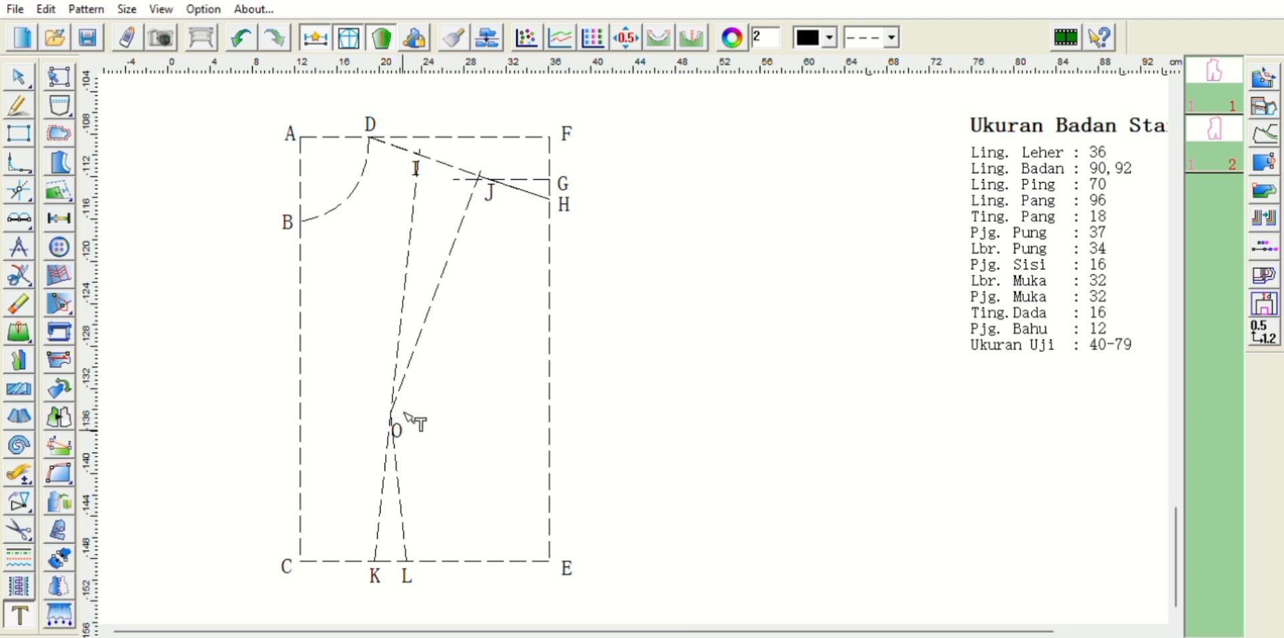
left_click(402, 412)
left_click(529, 355)
left_click_drag(399, 413, 401, 399)
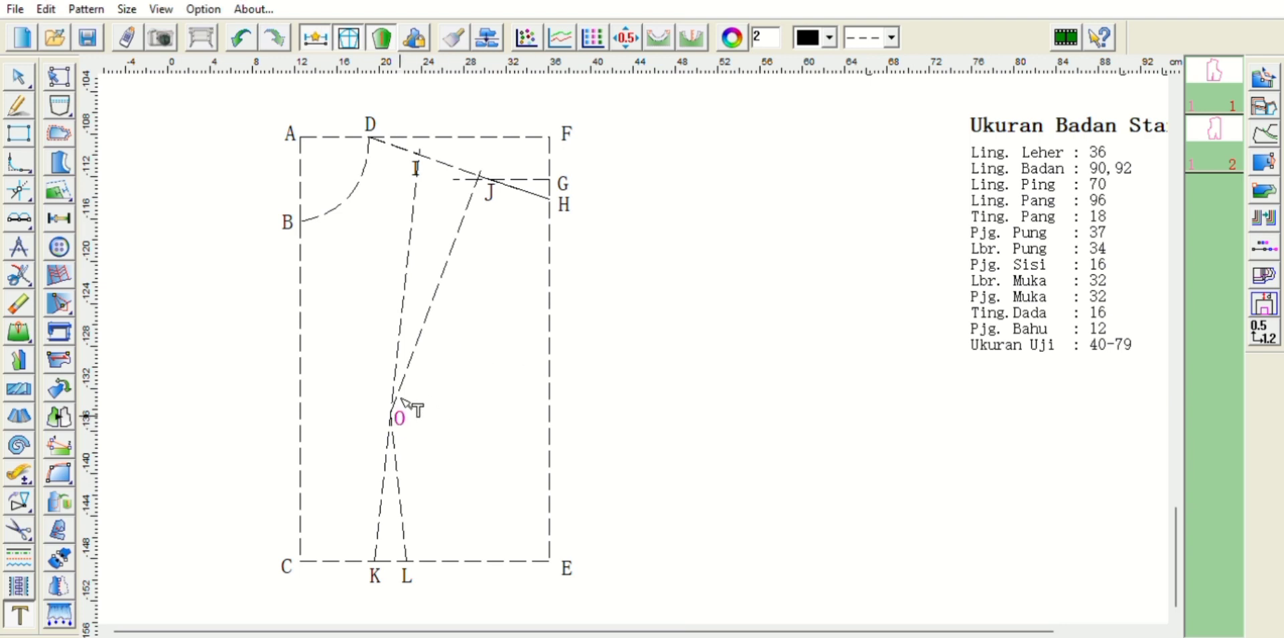
Step: Label the upper end of the slanted line near J as J', and reposition the letters J' and I clear of the lines
left_click(489, 137)
left_click(552, 406)
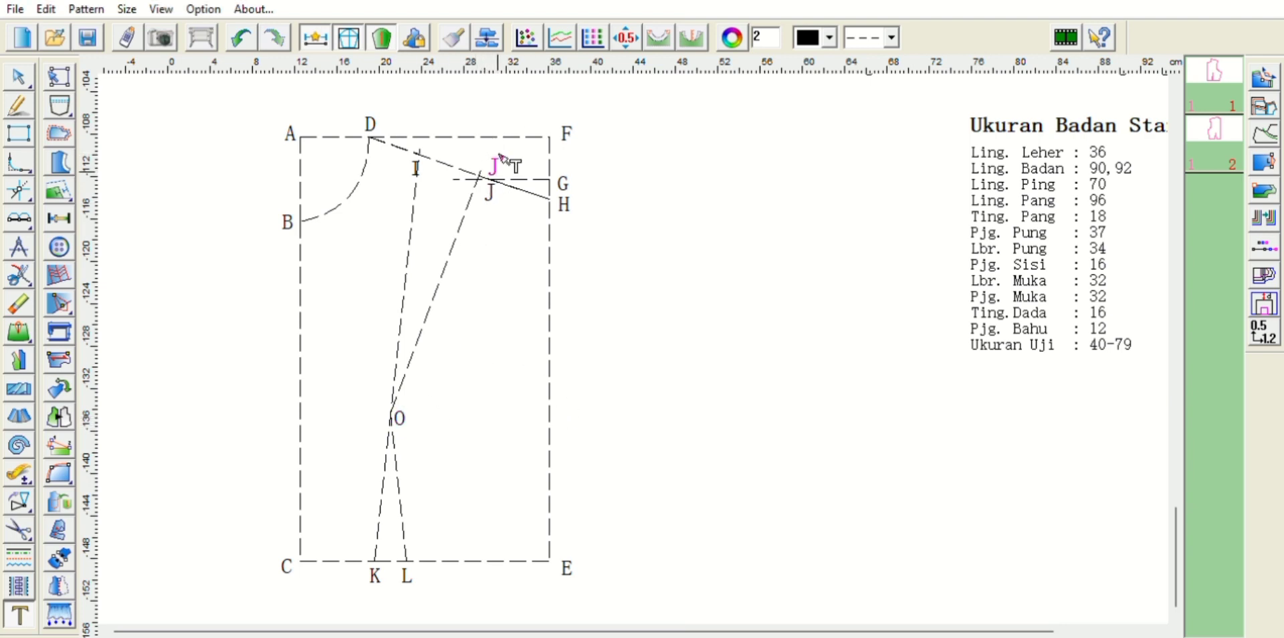
left_click_drag(495, 146, 495, 133)
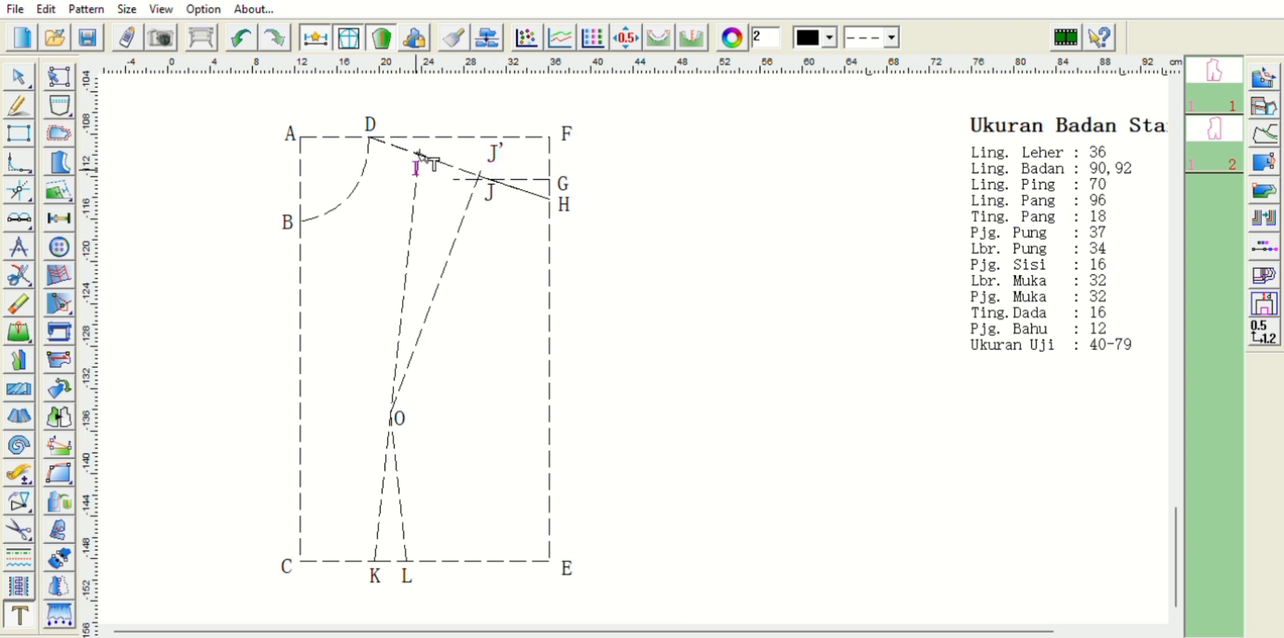
left_click_drag(418, 152, 414, 149)
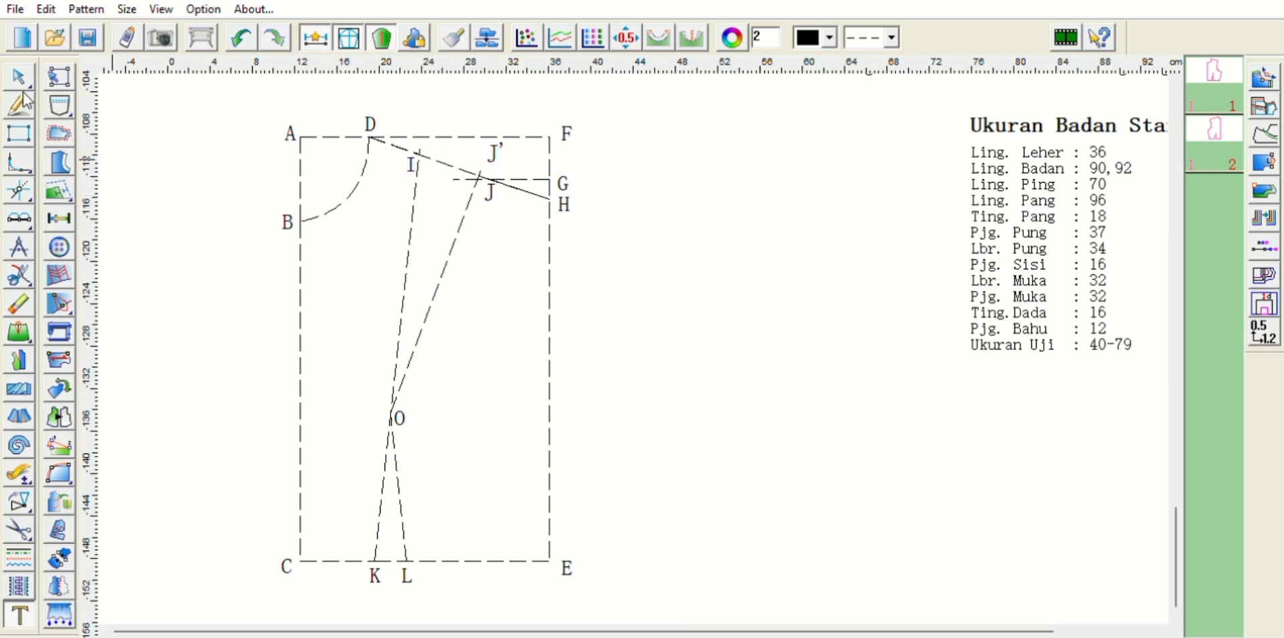
Step: Draw the two shoulder segments, one from H to J' and the other from I to D
left_click(20, 105)
left_click(550, 198)
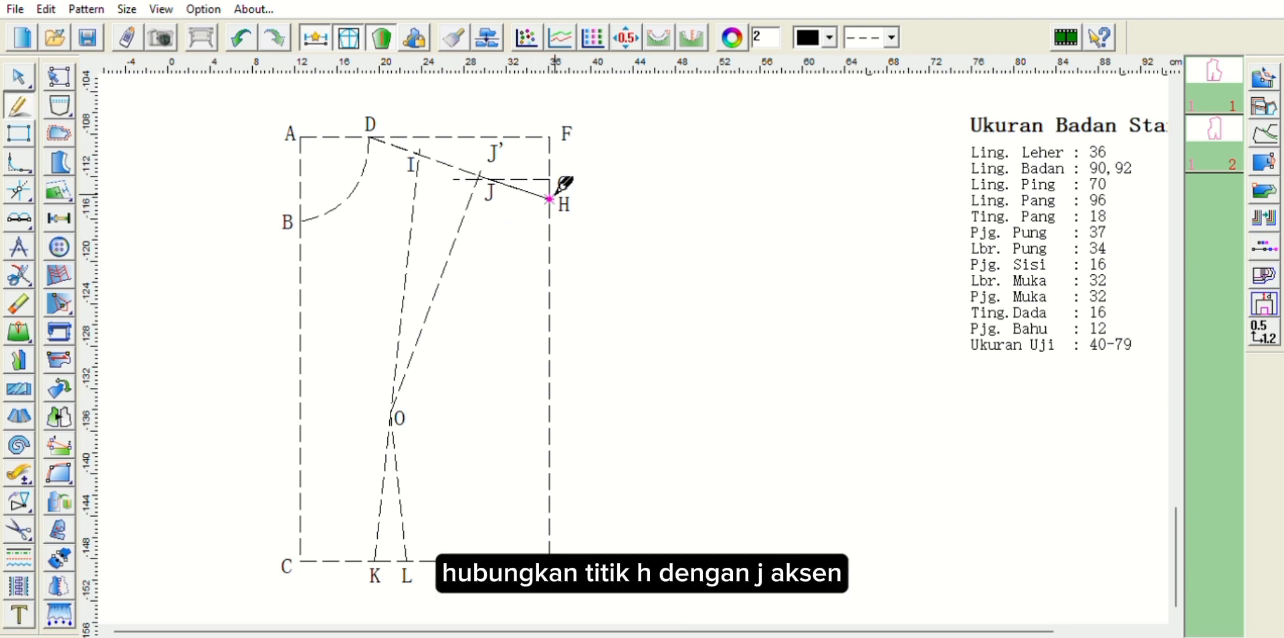
left_click(483, 164)
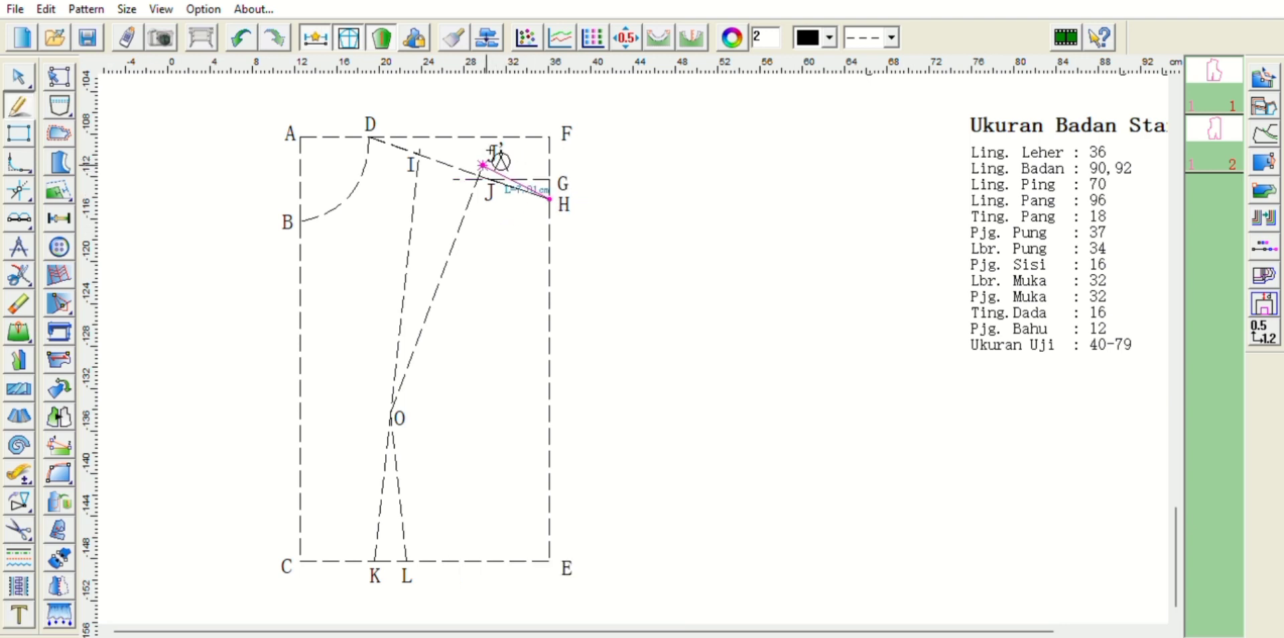
left_click(419, 148)
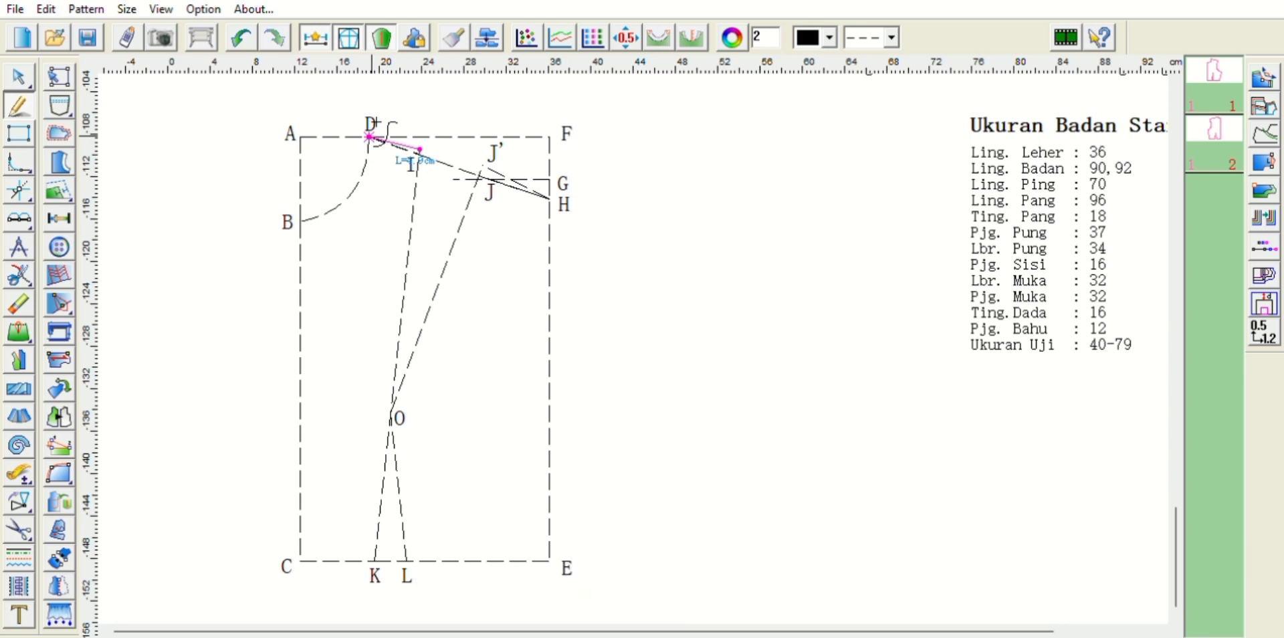
left_click(370, 137)
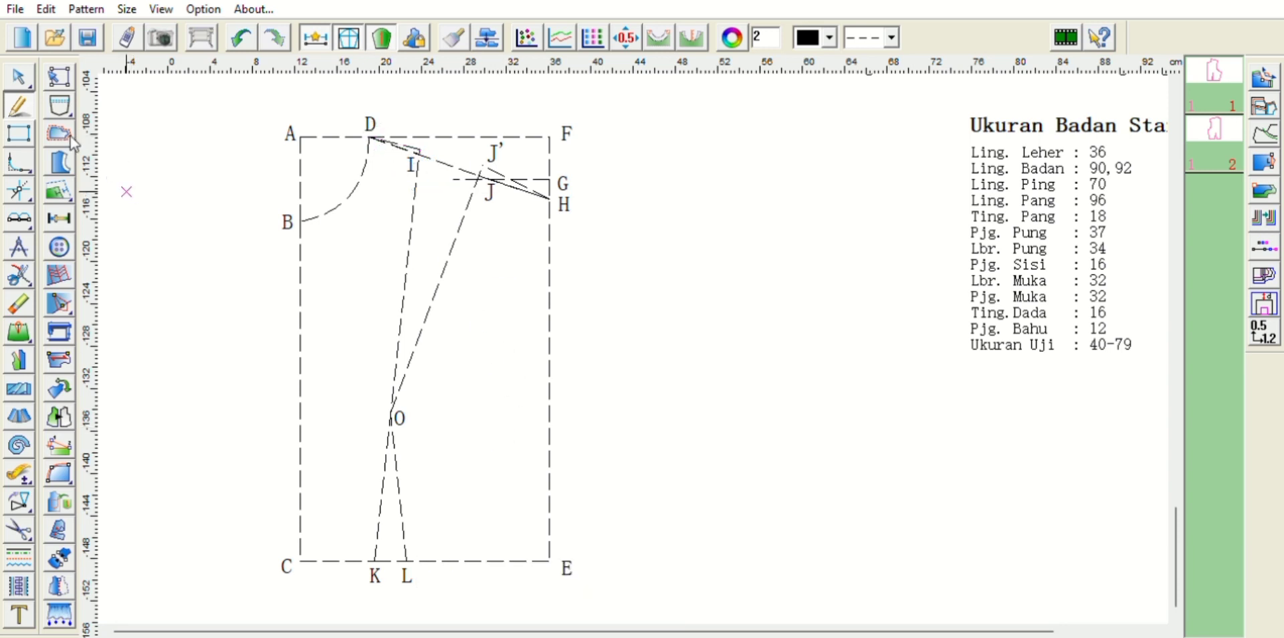
Step: Draw the side line from a point on line CE 11.5 cm from L to a point on line FE 16 cm above E
left_click(19, 274)
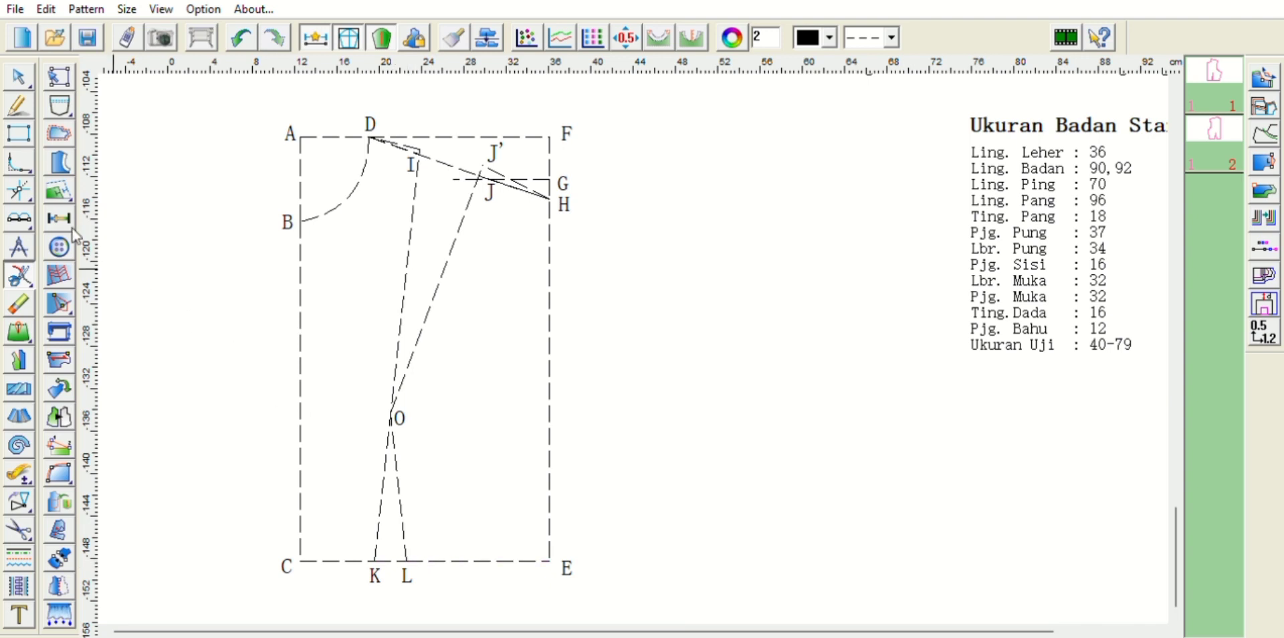
left_click(19, 105)
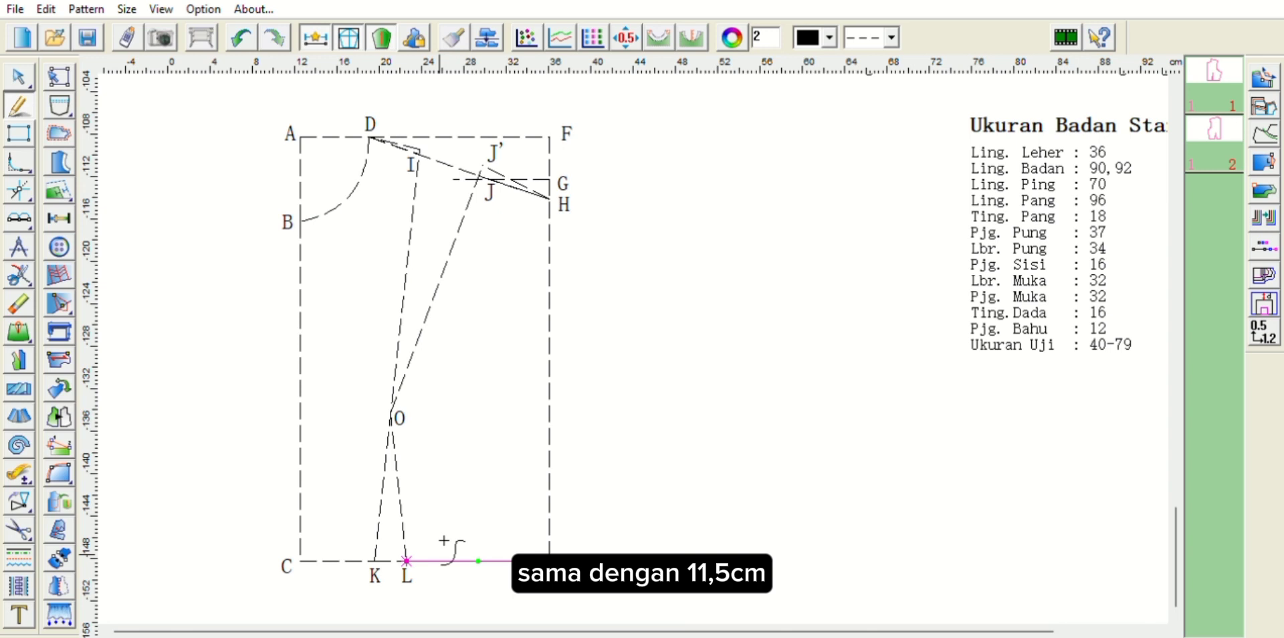
left_click(527, 561)
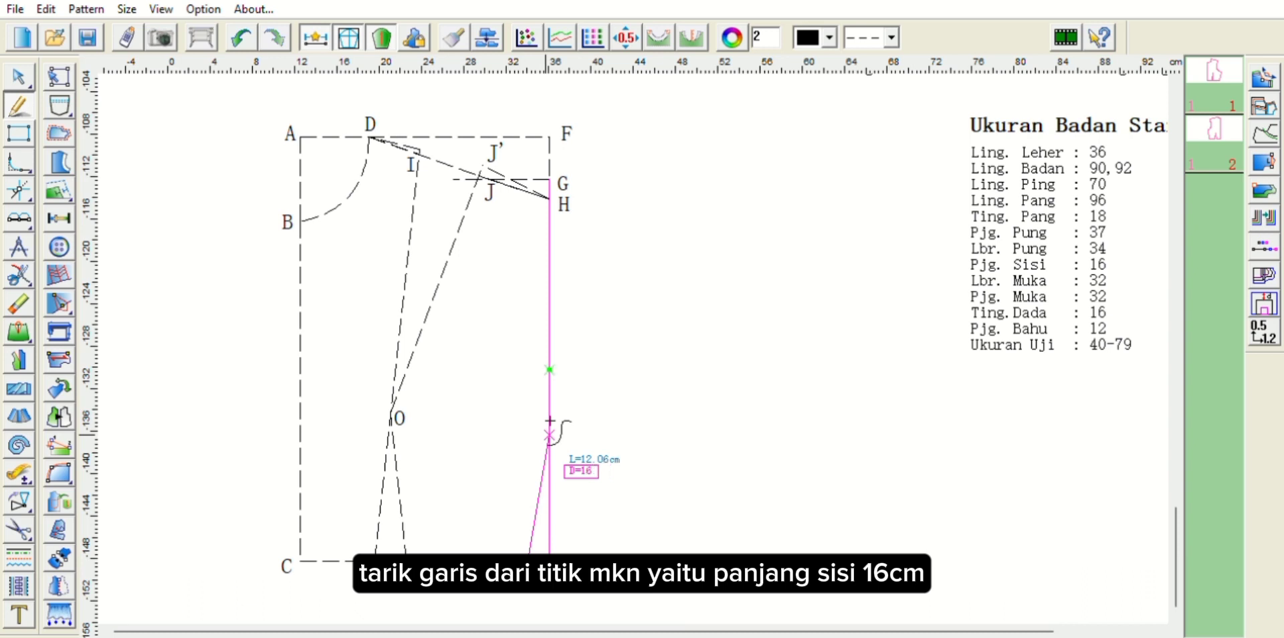
type("16")
key("Return")
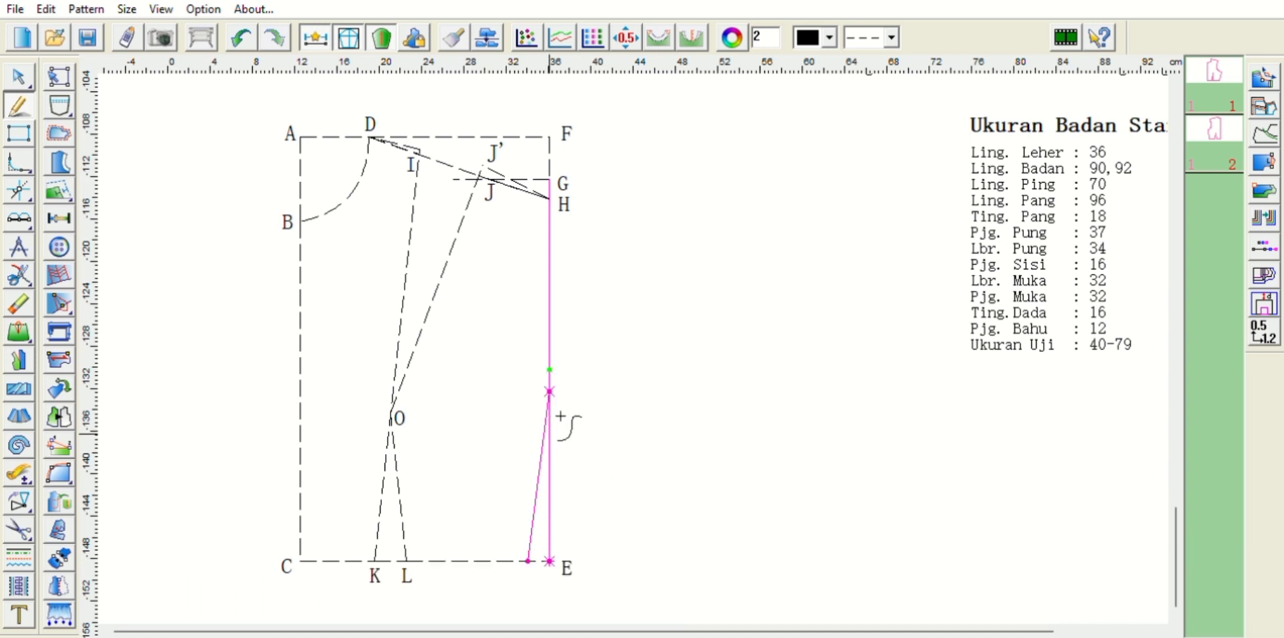
right_click(600, 382)
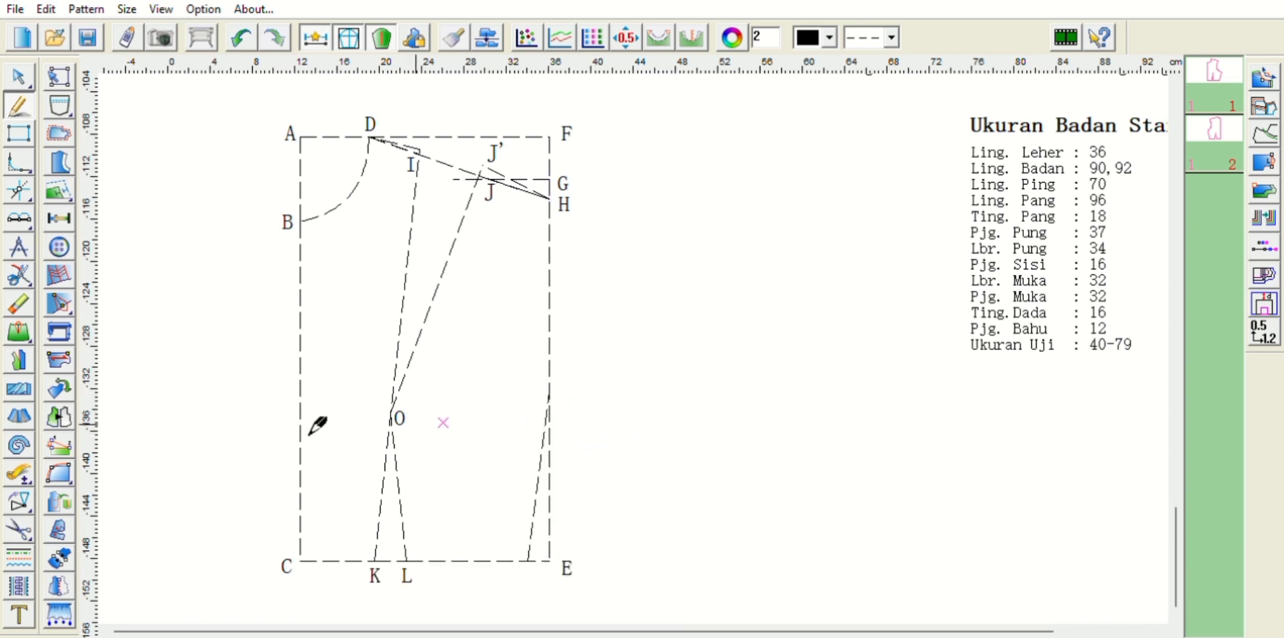
Step: Label the side line's lower end M and its upper end N, positioning both letters clear of the lines
left_click(19, 615)
left_click(522, 555)
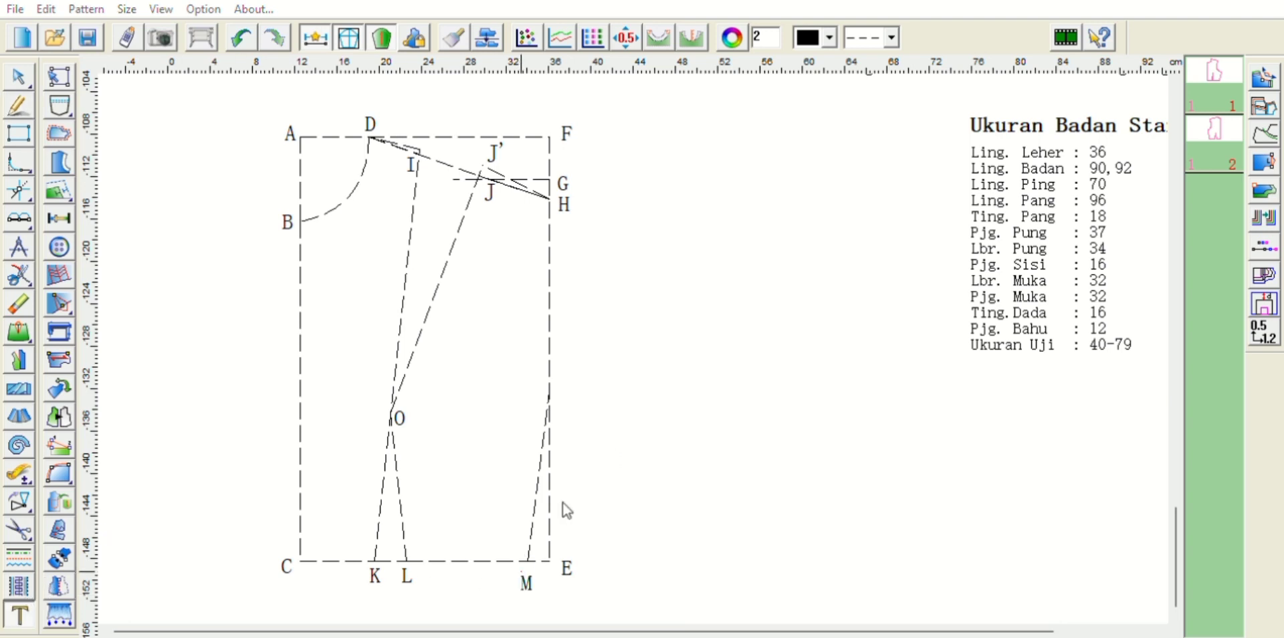
left_click(563, 502)
left_click(529, 562)
left_click(527, 556)
left_click(567, 372)
type("N")
key("Return")
left_click(571, 381)
left_click(560, 372)
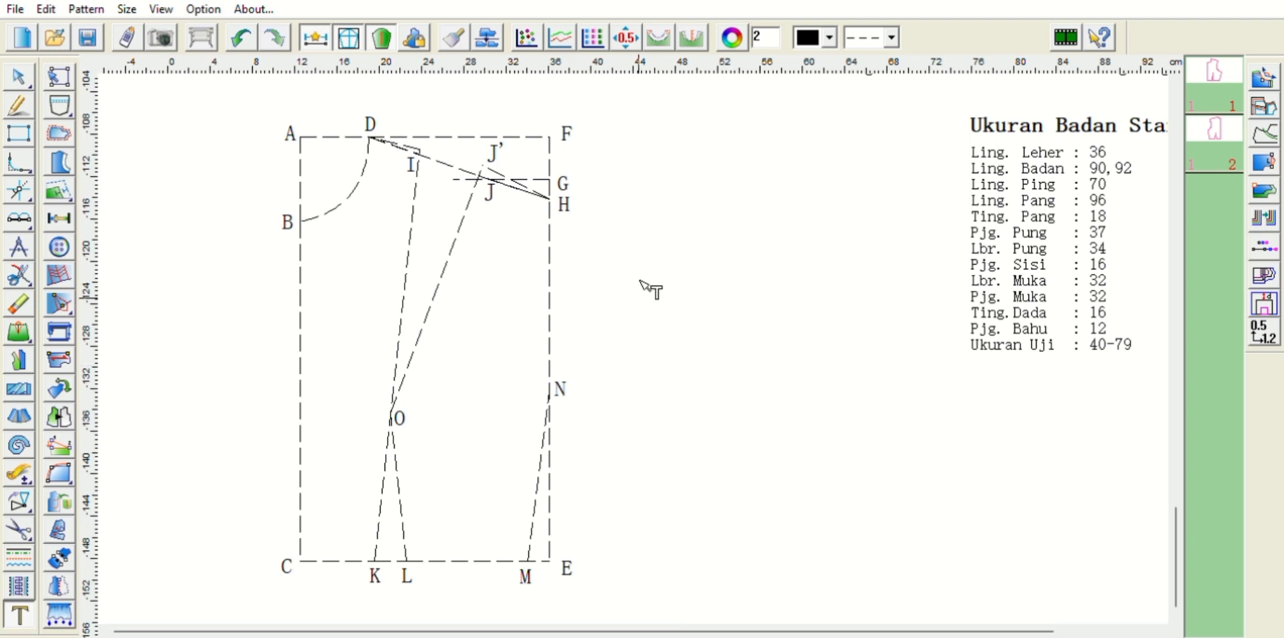
Step: Draw a horizontal line about 10 cm long from a point on line AC 4 cm below B to line IO
key("f")
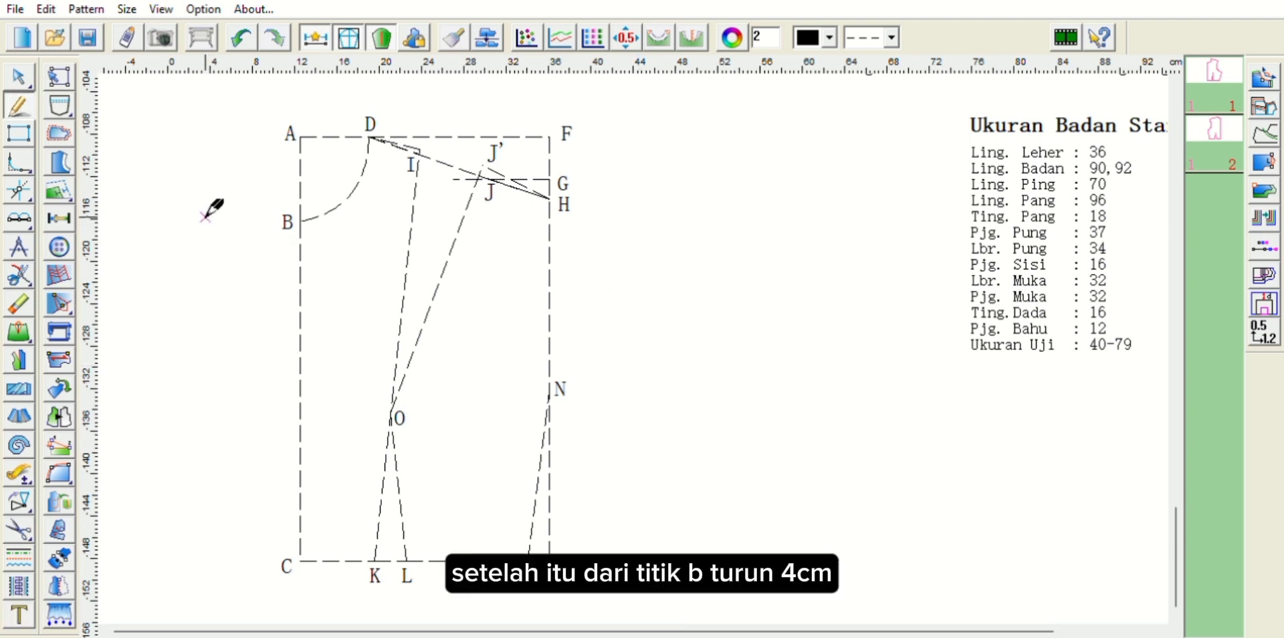
left_click(301, 220)
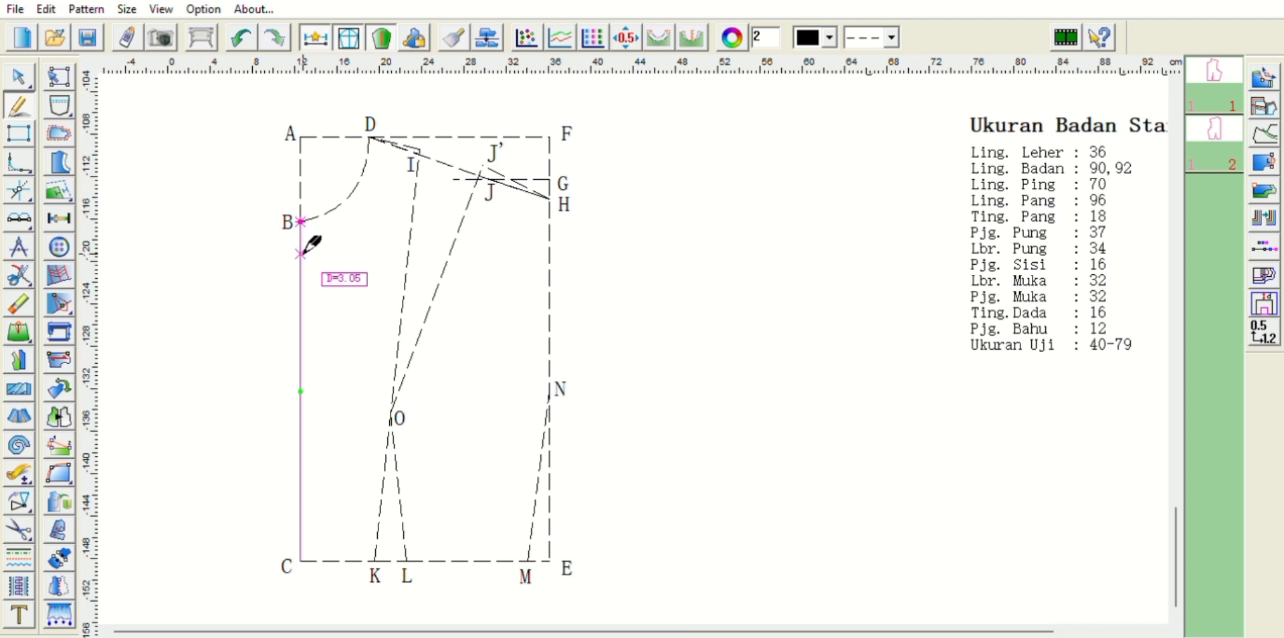
left_click(301, 254)
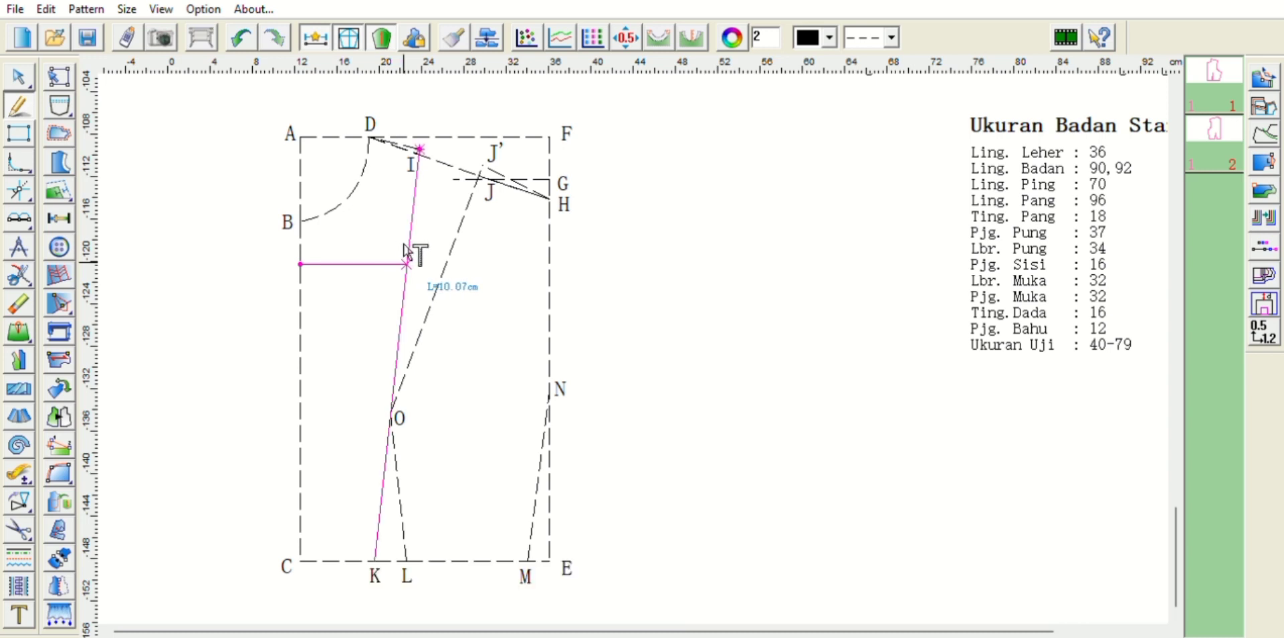
left_click(406, 264)
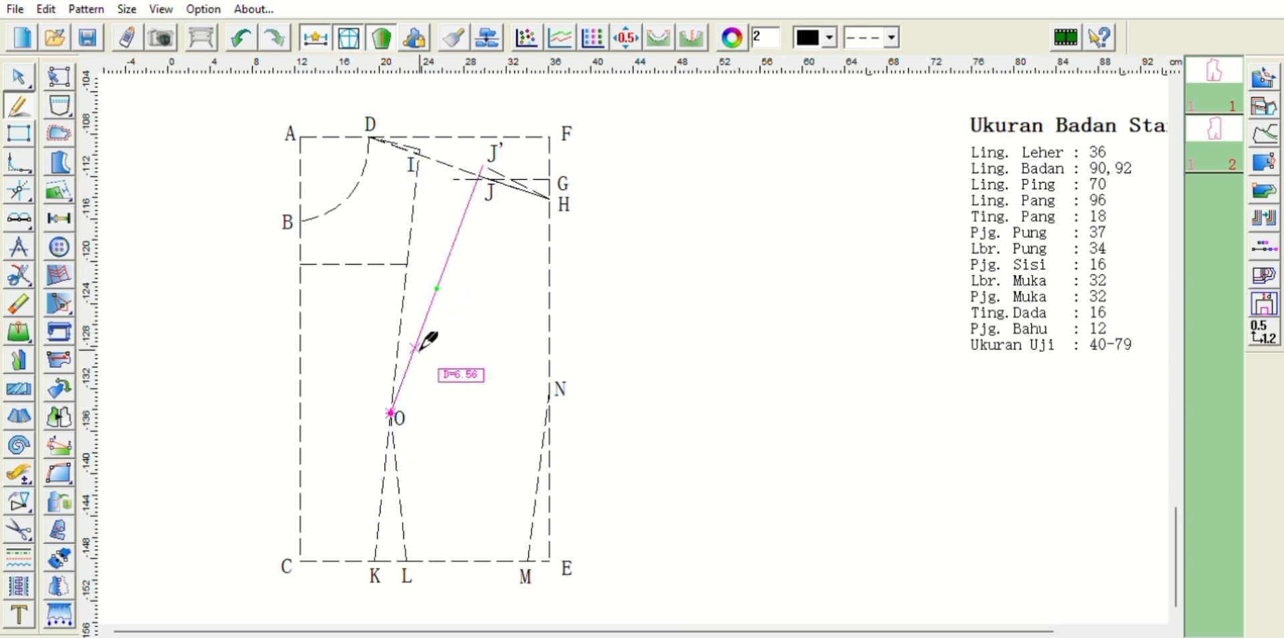
Step: Label the horizontal line's ends P on line AC and Q on line IO, and align both letters with the line
left_click(18, 614)
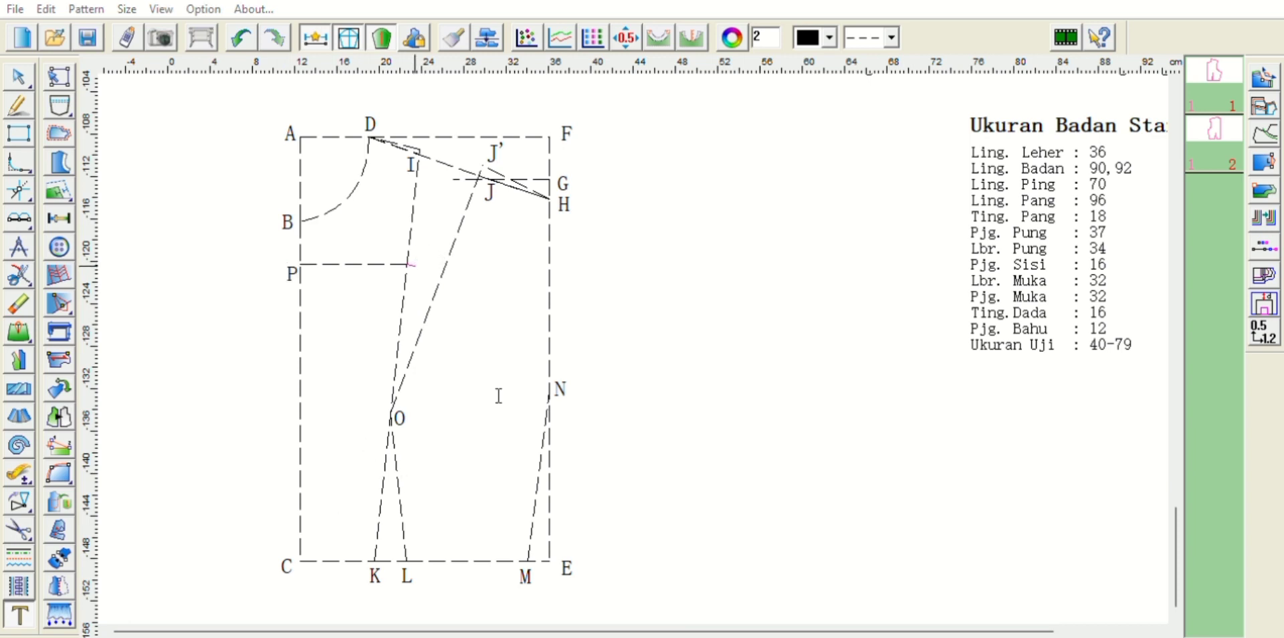
left_click(413, 266)
type("Q")
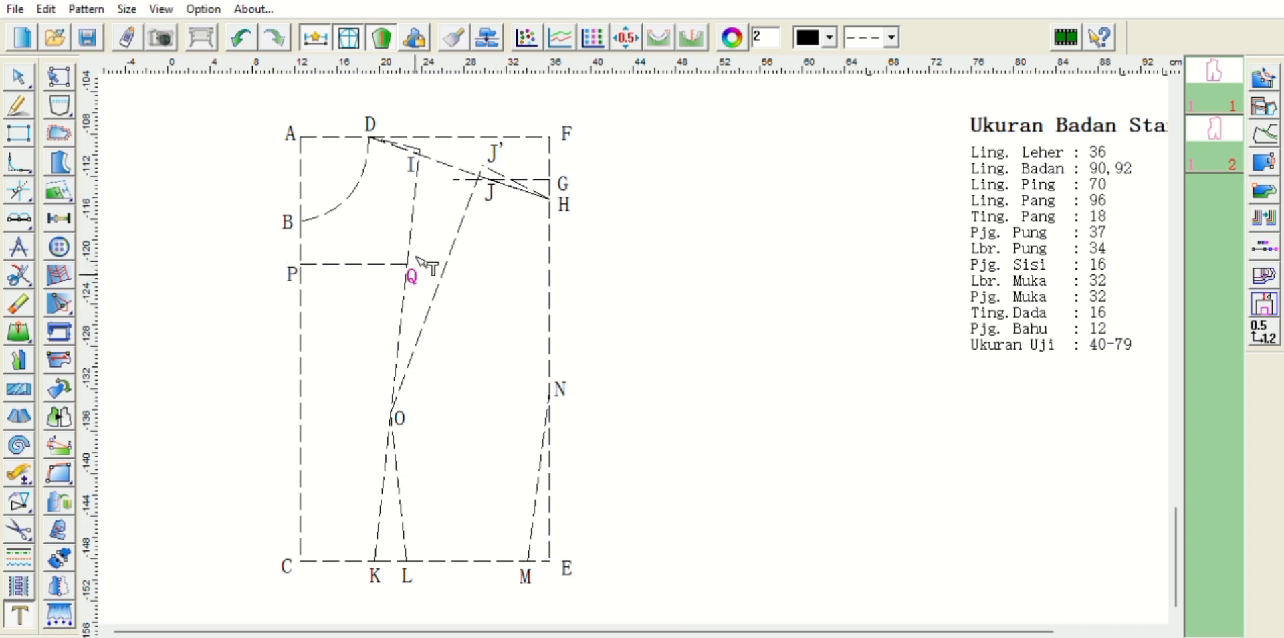
left_click_drag(413, 259, 418, 248)
left_click_drag(291, 256, 288, 245)
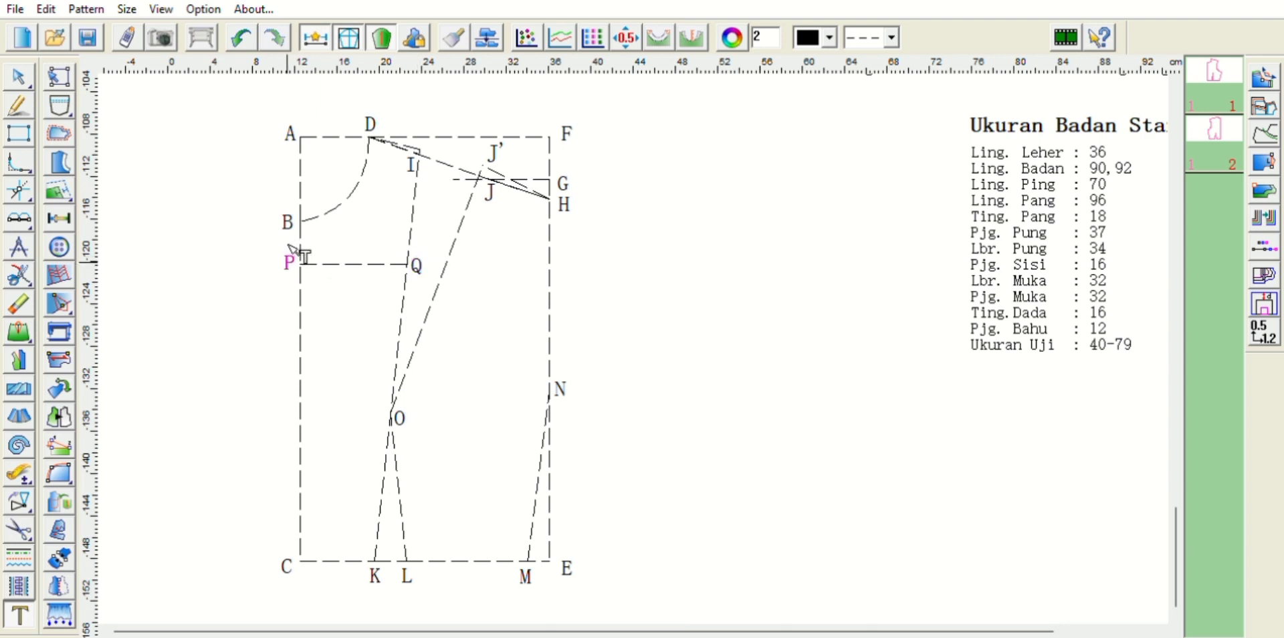
Step: Draw a straight segment about 14.1 cm long from O along line OJ', matching the distance from O to Q
key("f")
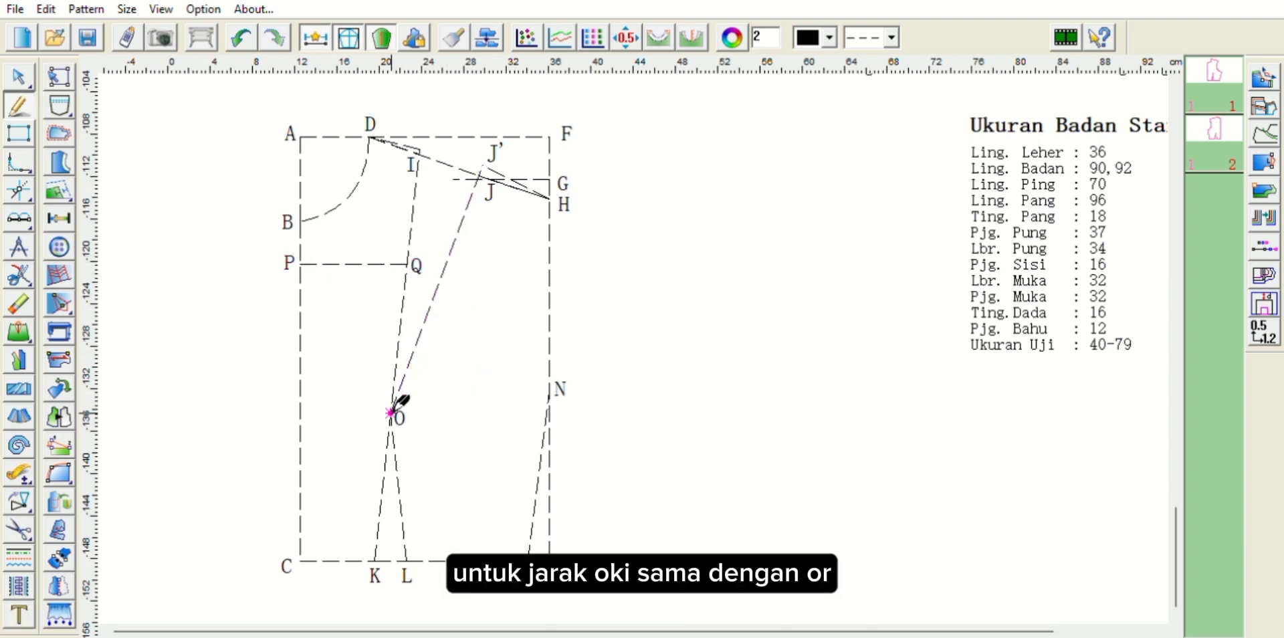
left_click(391, 412)
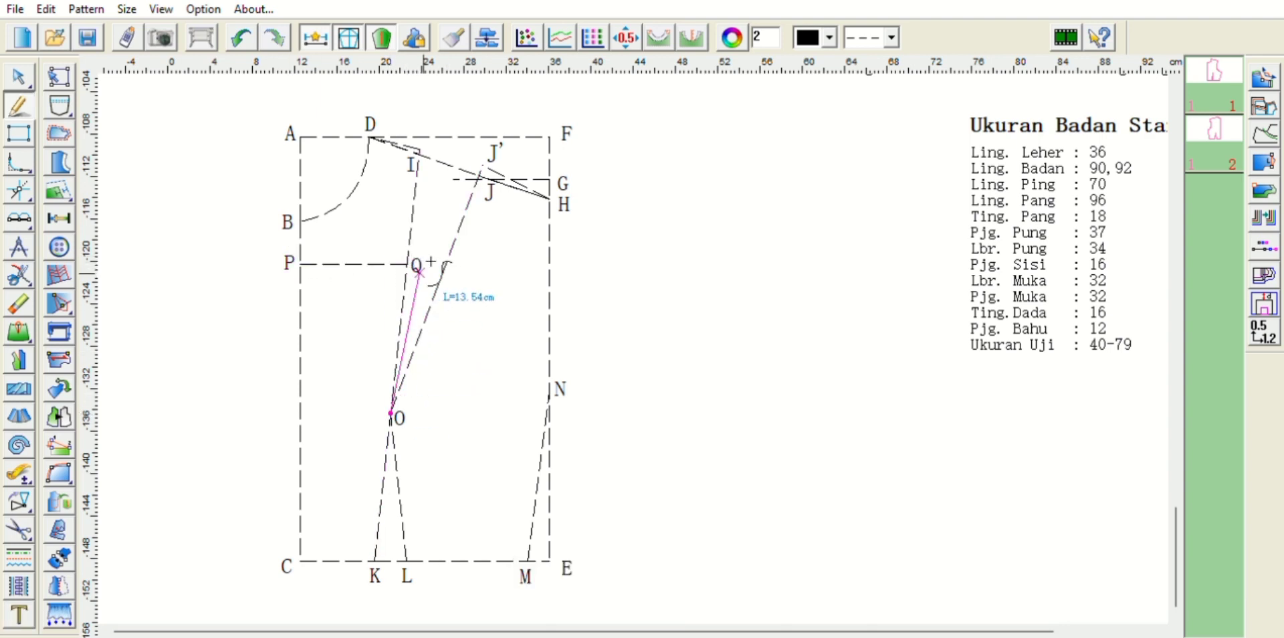
left_click(482, 165)
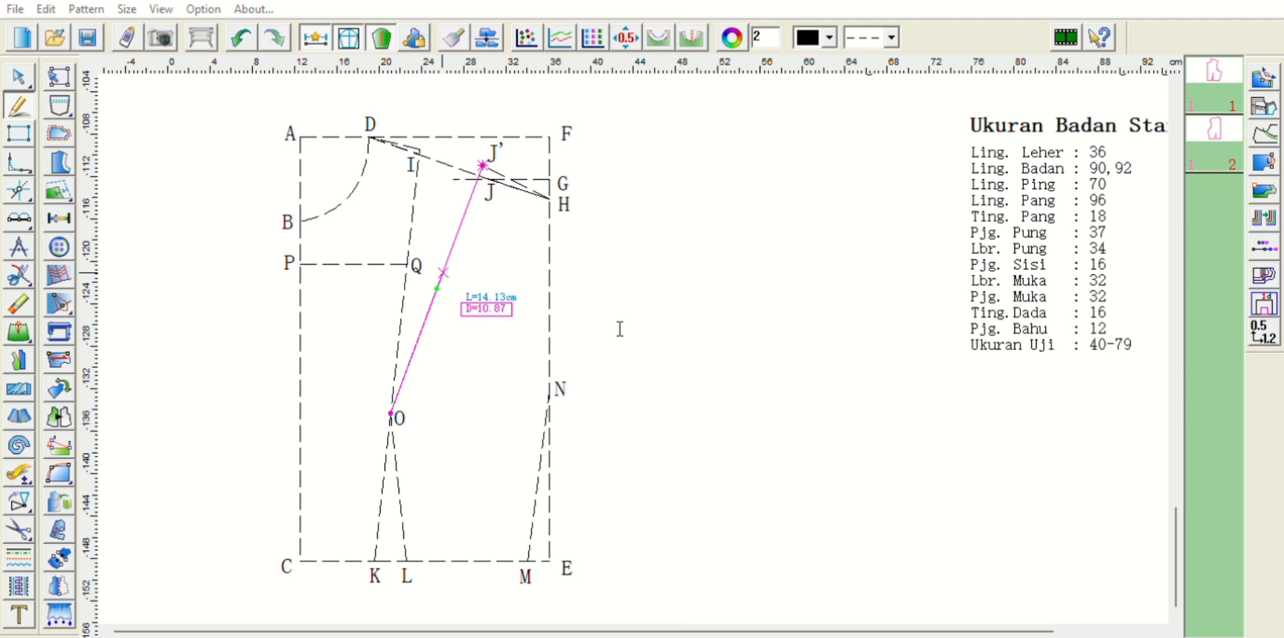
left_click(443, 273)
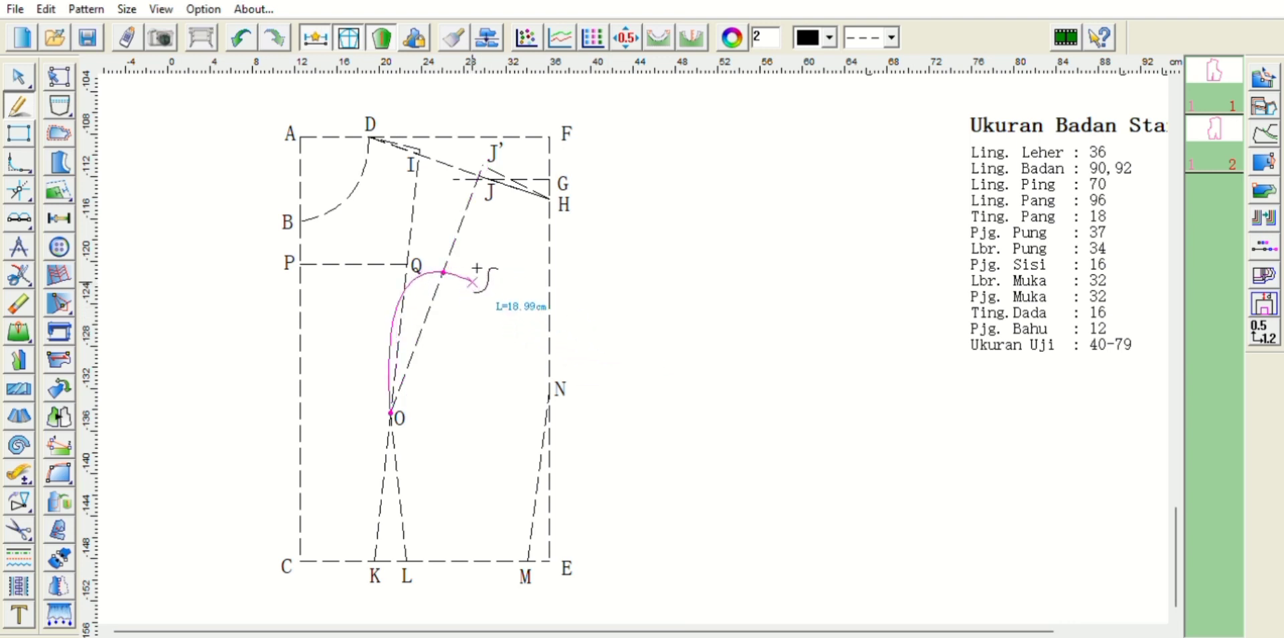
right_click(472, 282)
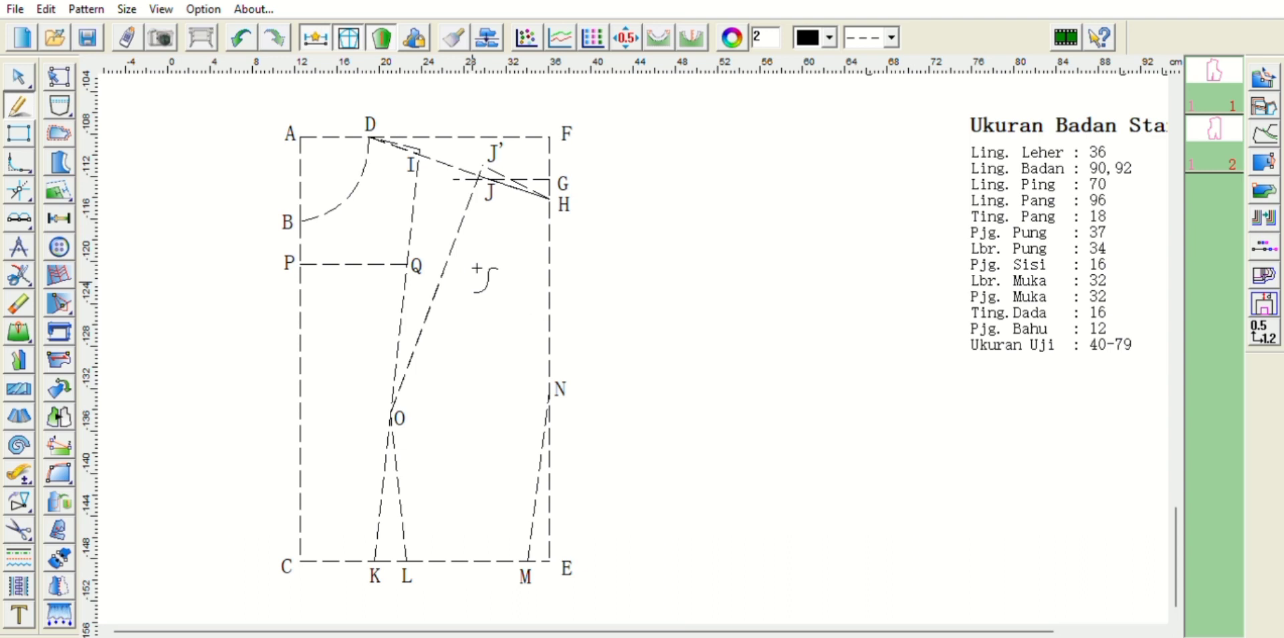
Step: Draw a 6 cm line from the new point on line OJ', sloping down toward line FE
left_click(443, 272)
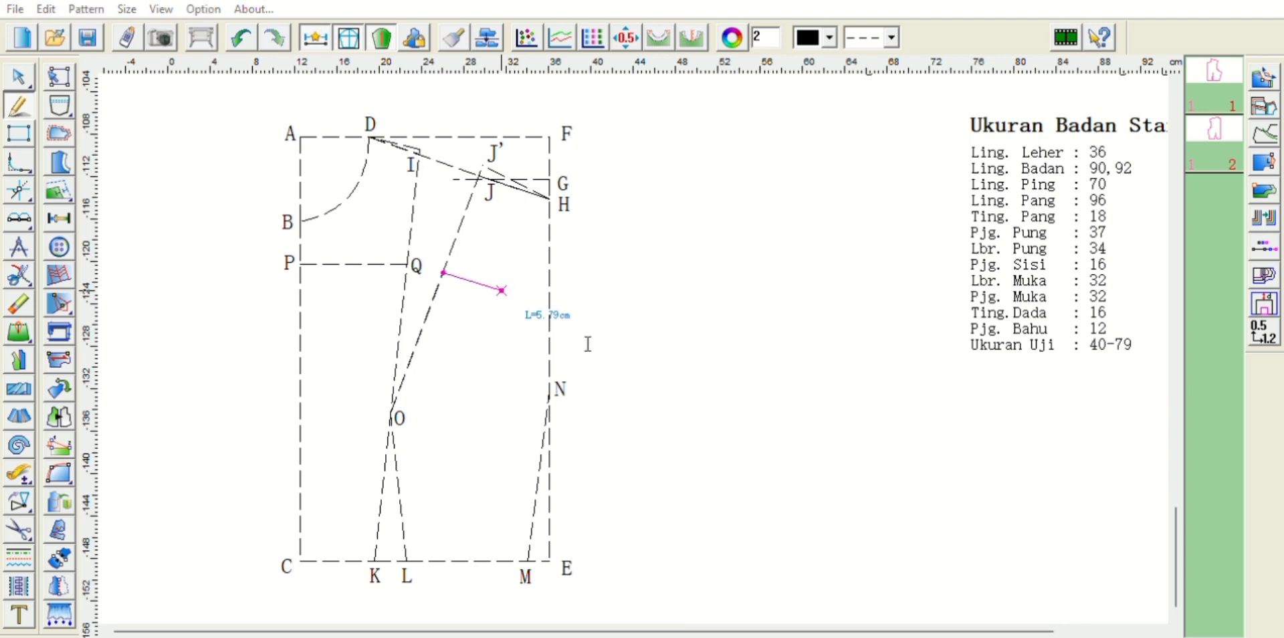
type("6")
key("Return")
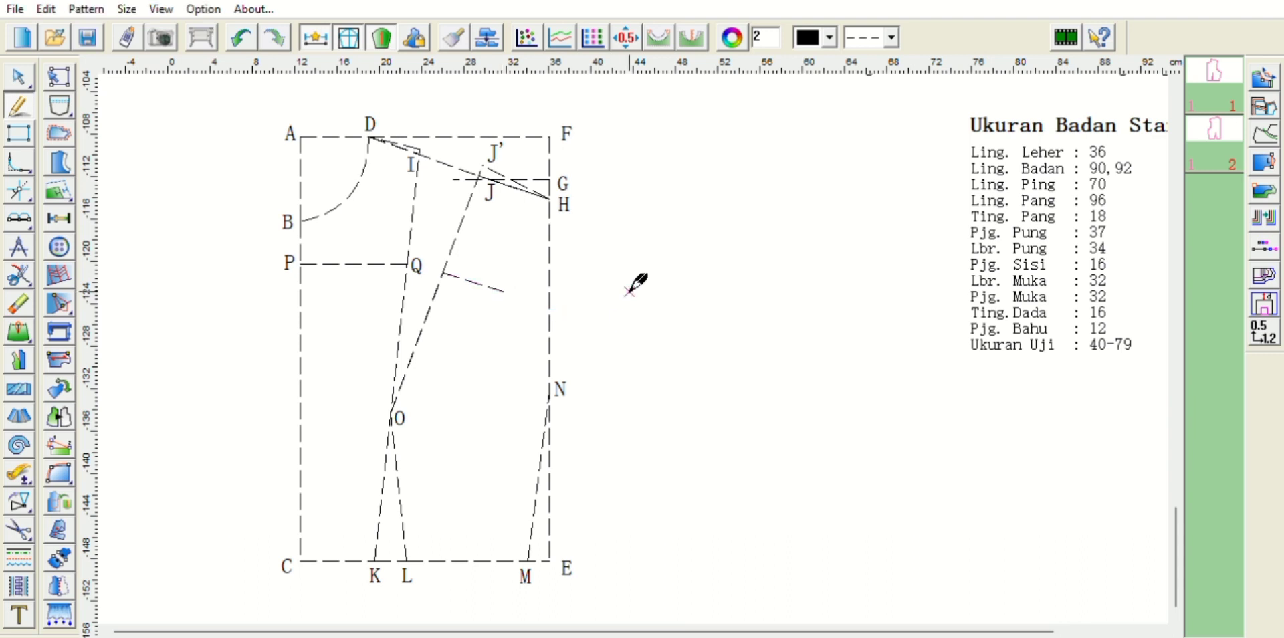
Step: Label the 6 cm line's start on line OJ' R and its free end S
key("t")
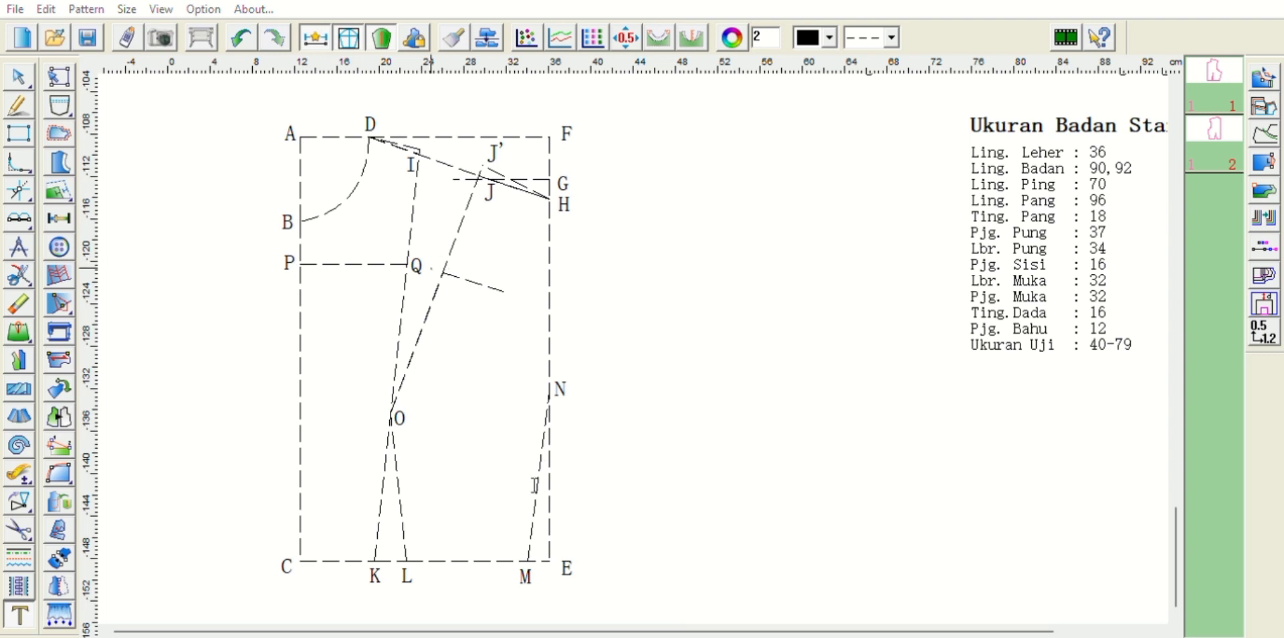
left_click(432, 270)
type("R")
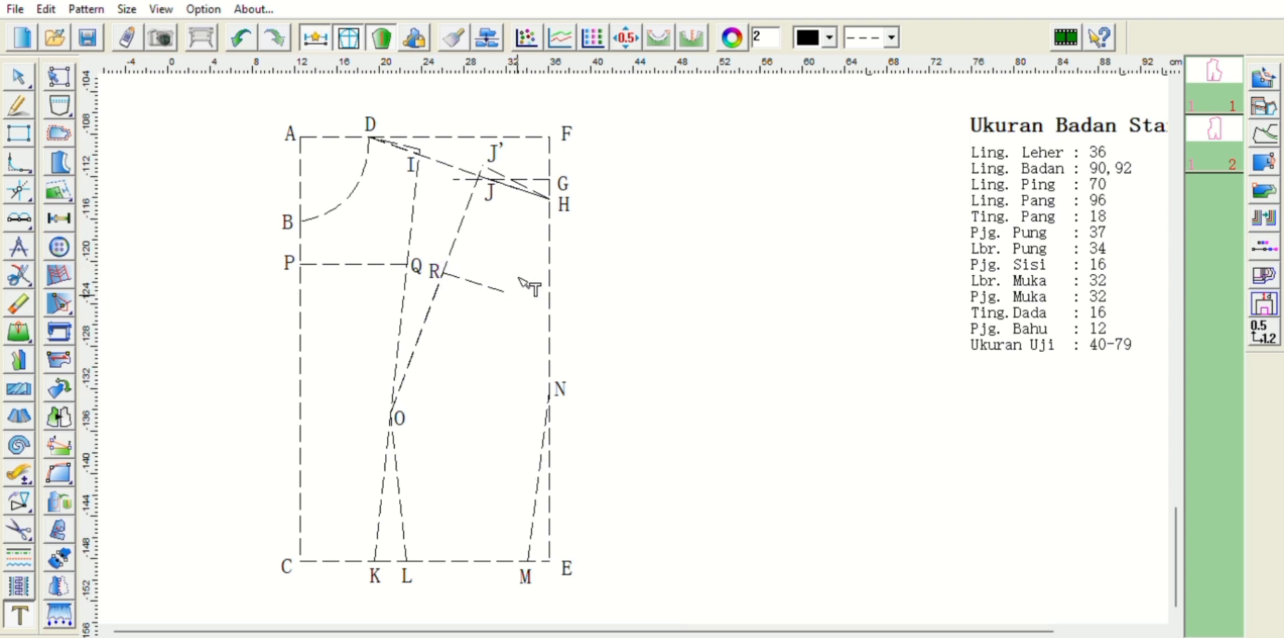
key("Return")
left_click_drag(523, 293, 516, 283)
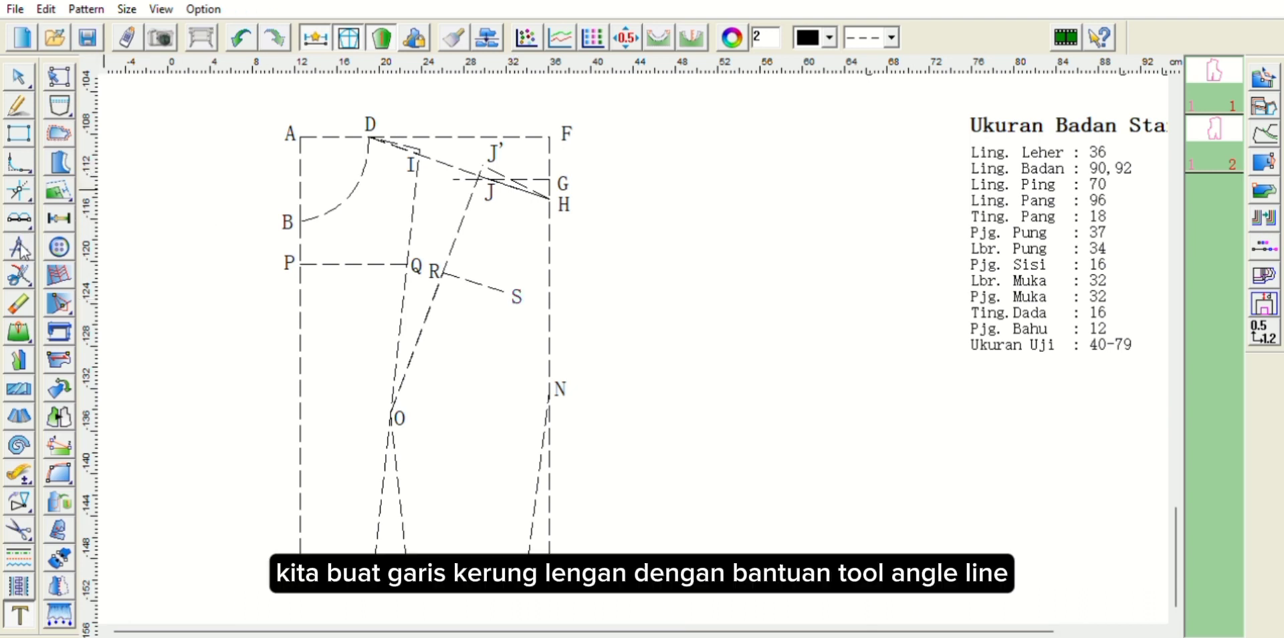
Step: Draw a short angle line at H, at 90 degrees to the shoulder segment HJ', pointing down into the bodice
left_click(22, 188)
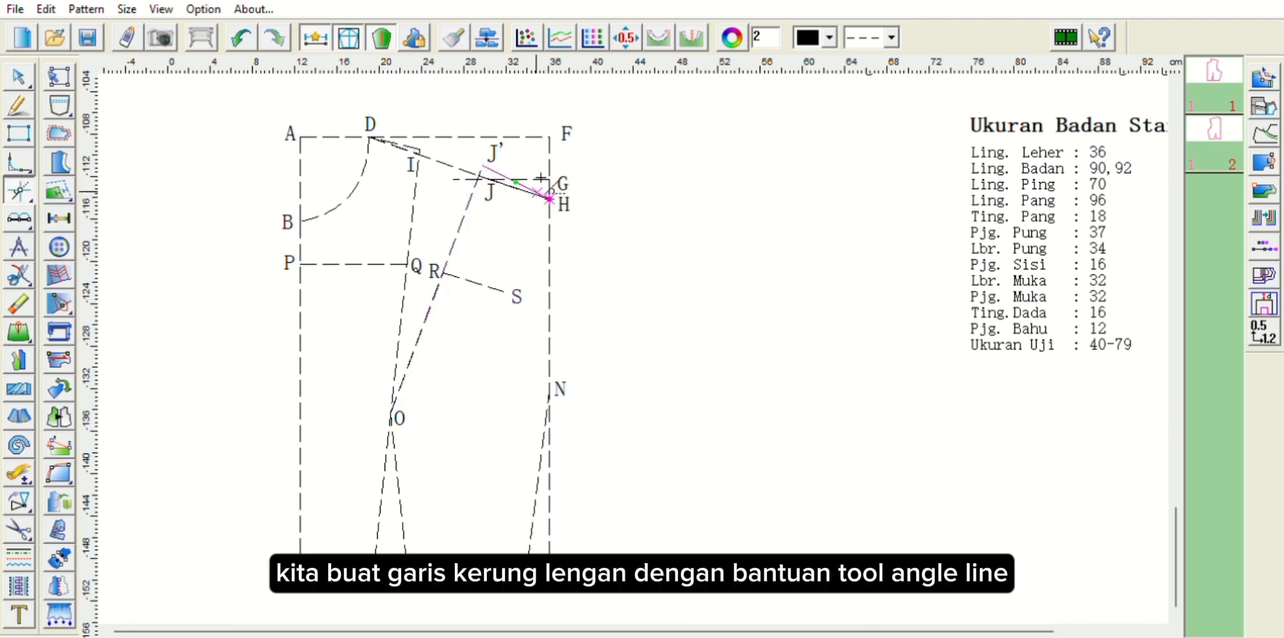
left_click(550, 198)
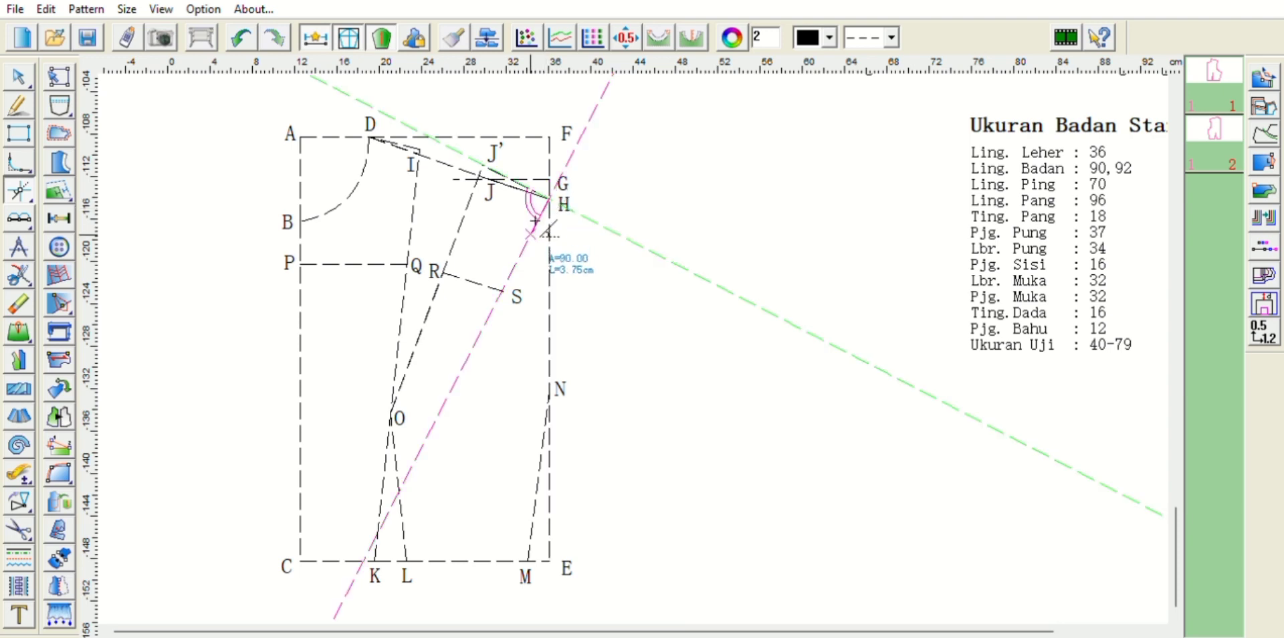
left_click(535, 221)
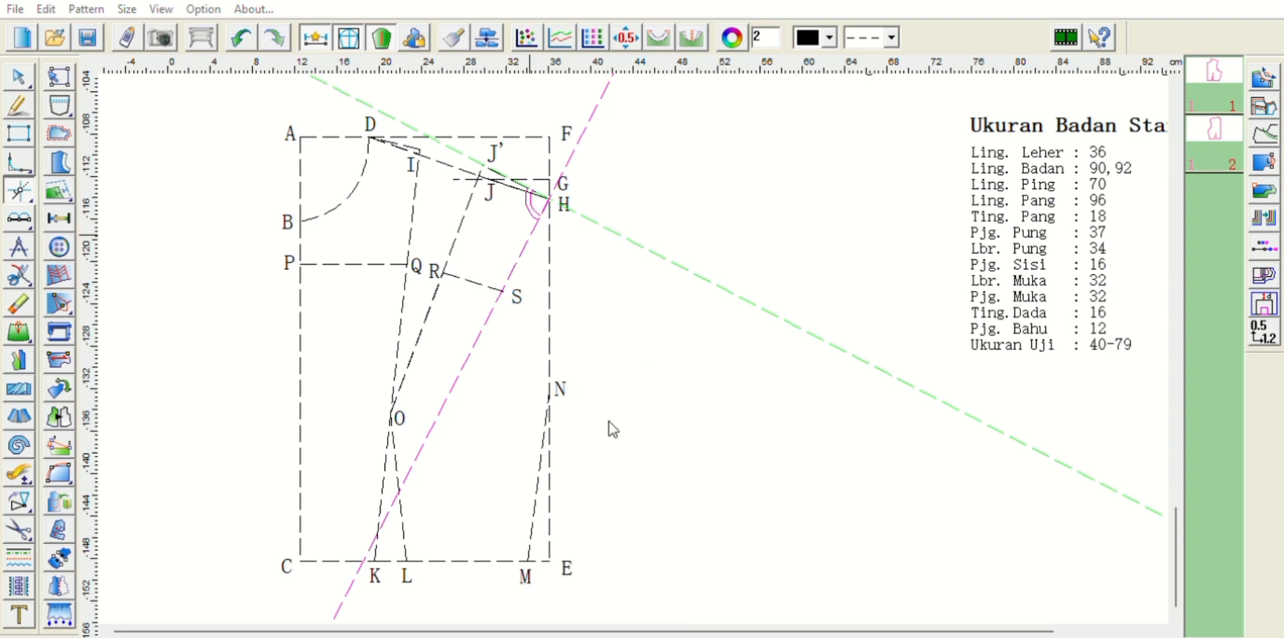
key("Return")
right_click(467, 257)
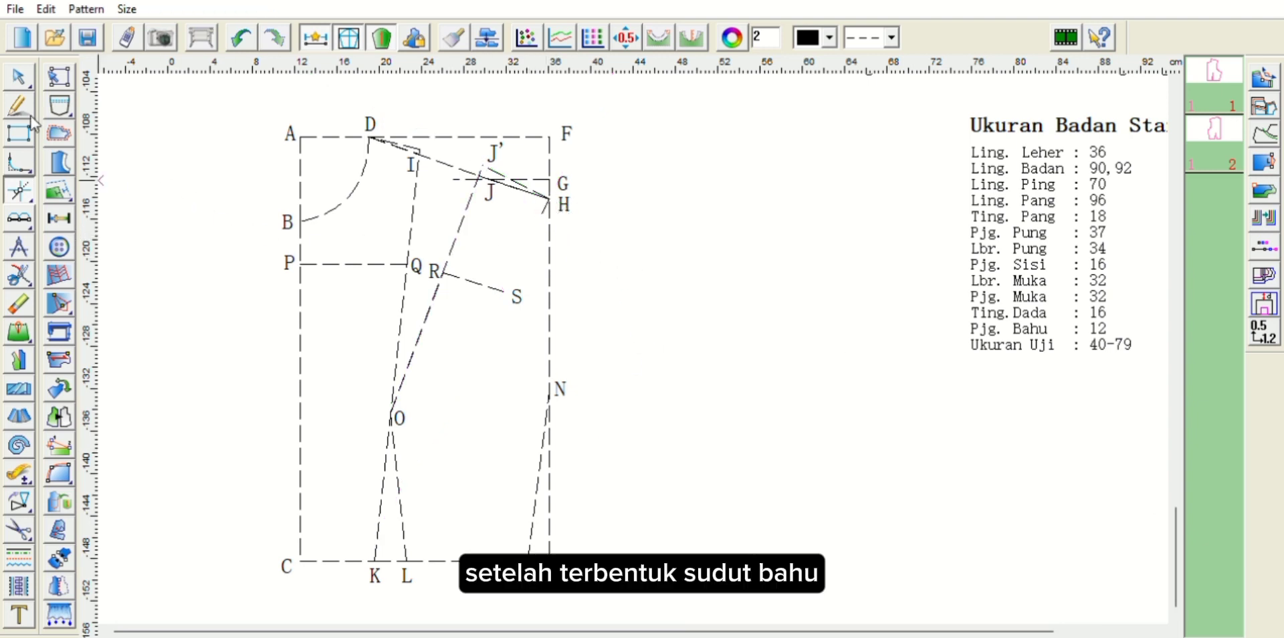
Step: Draw the armhole curve about 22 cm long from H through S to N, following the right-angle guide at the shoulder
left_click(475, 263)
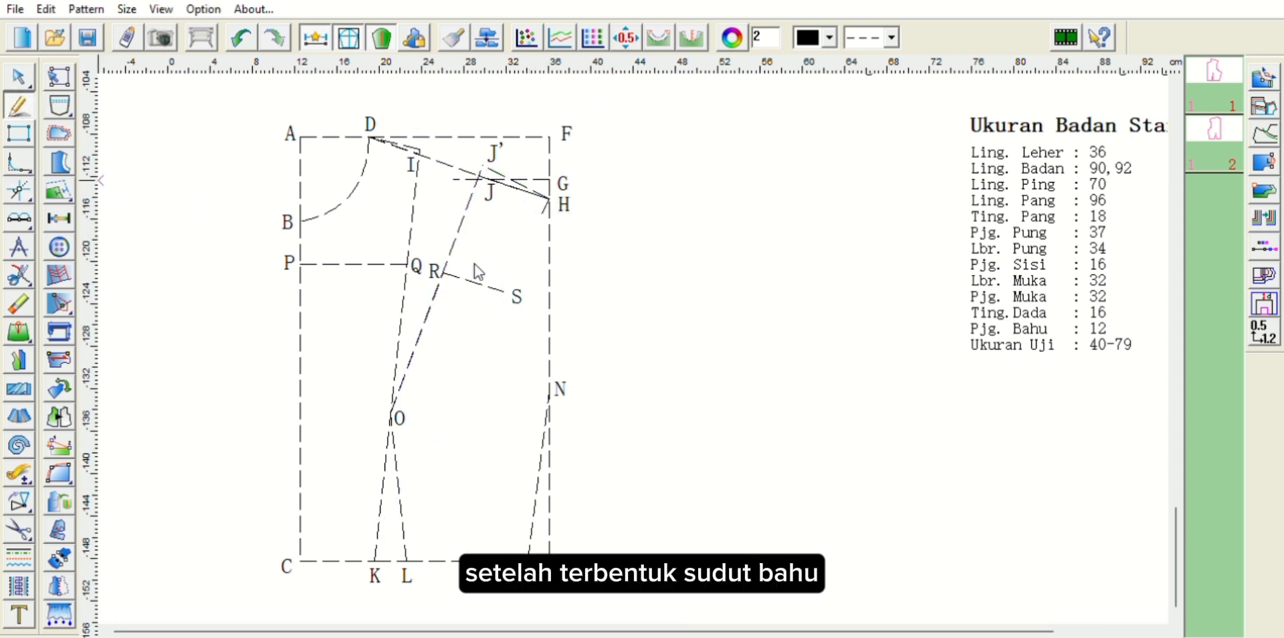
left_click(550, 198)
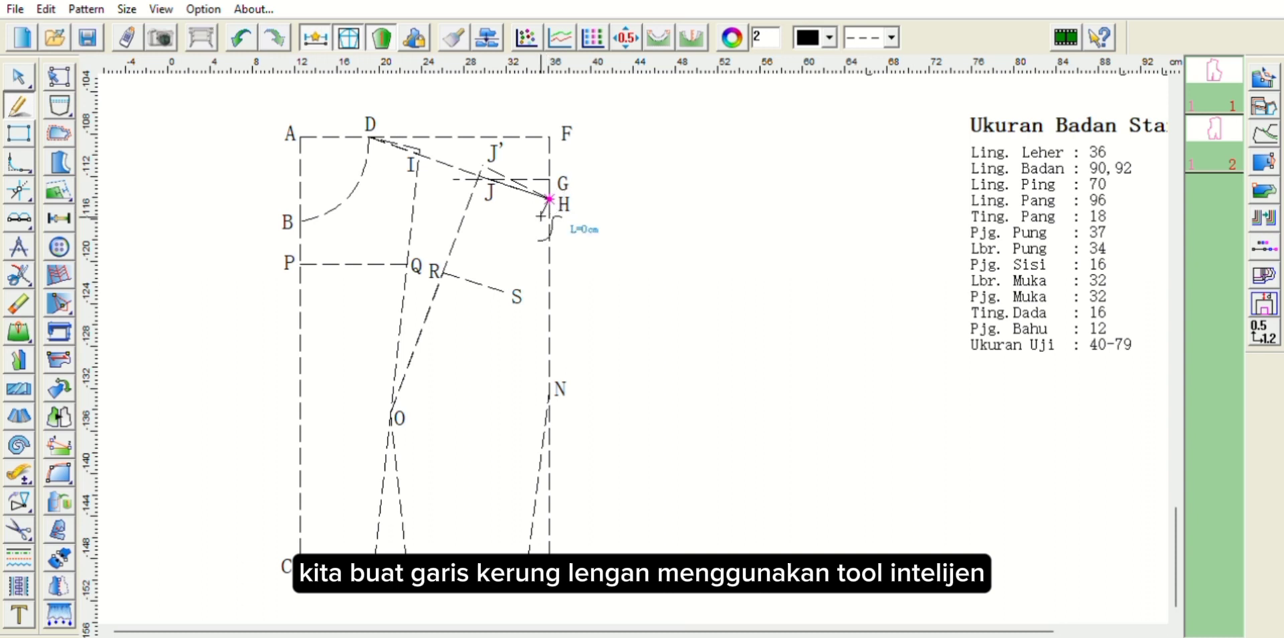
left_click(523, 249)
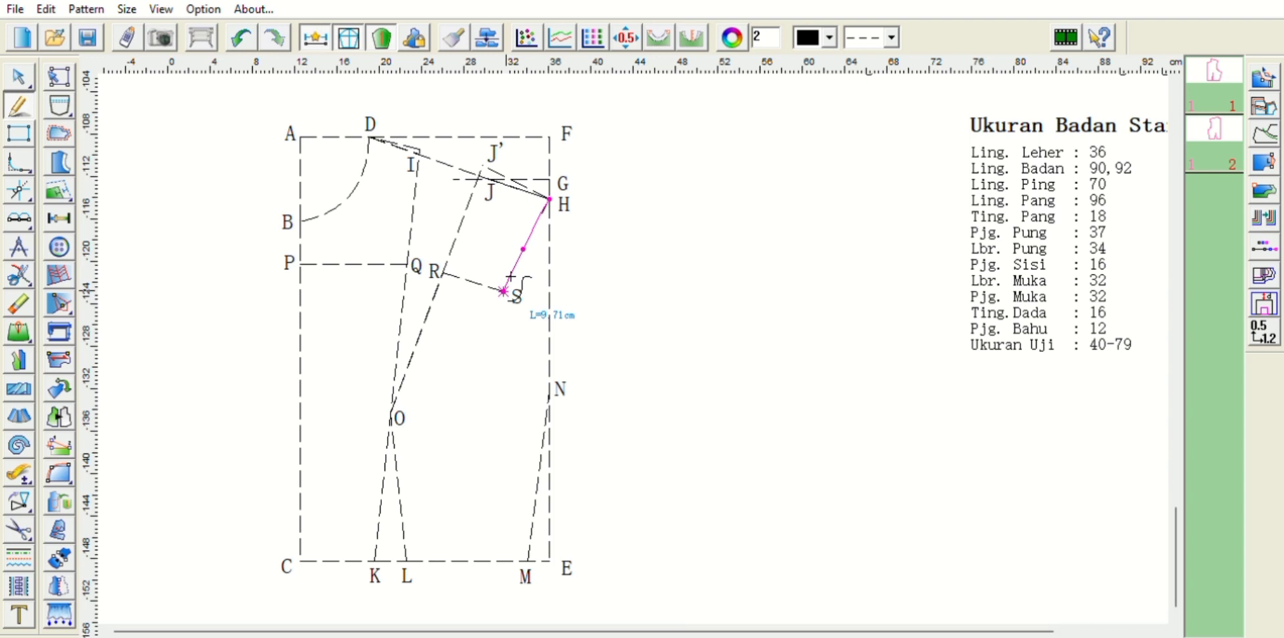
left_click(505, 289)
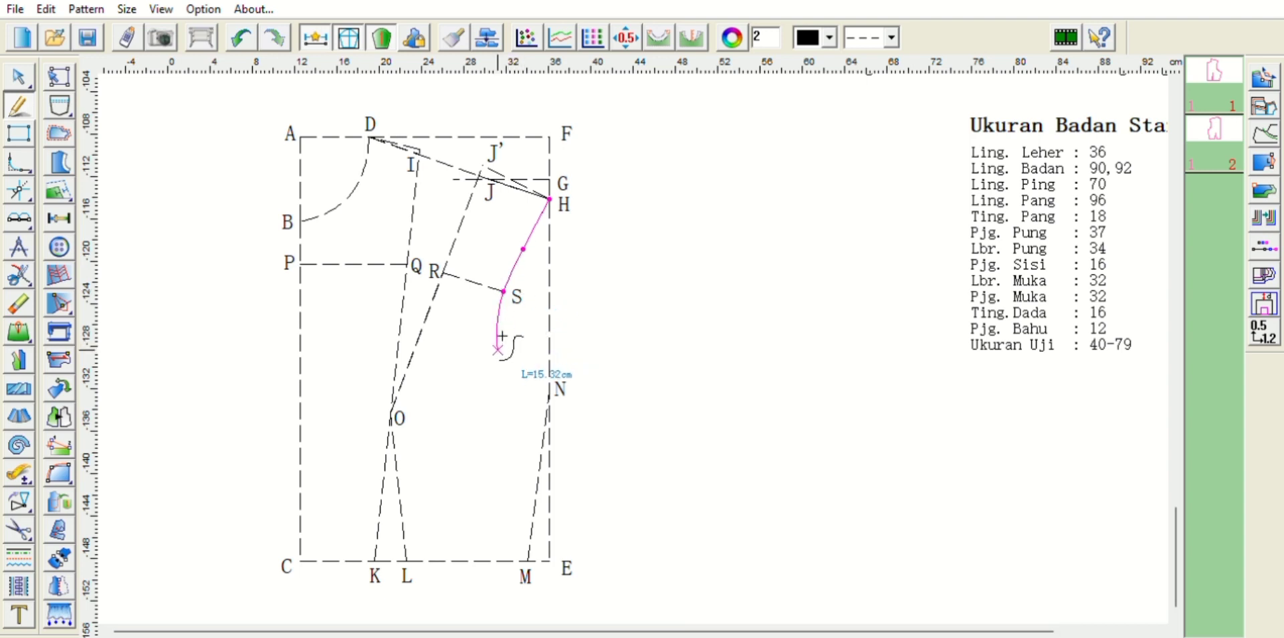
left_click(497, 350)
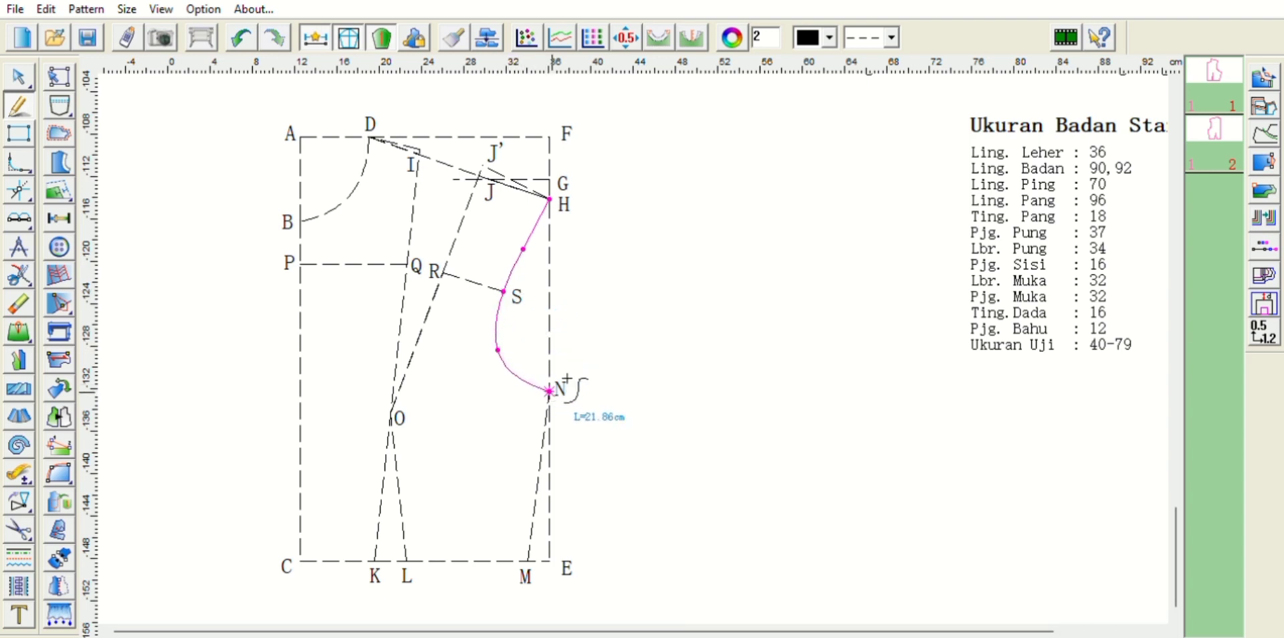
right_click(549, 391)
Step: Add the red text TM beside the centre front line AC, between P and C
left_click(20, 609)
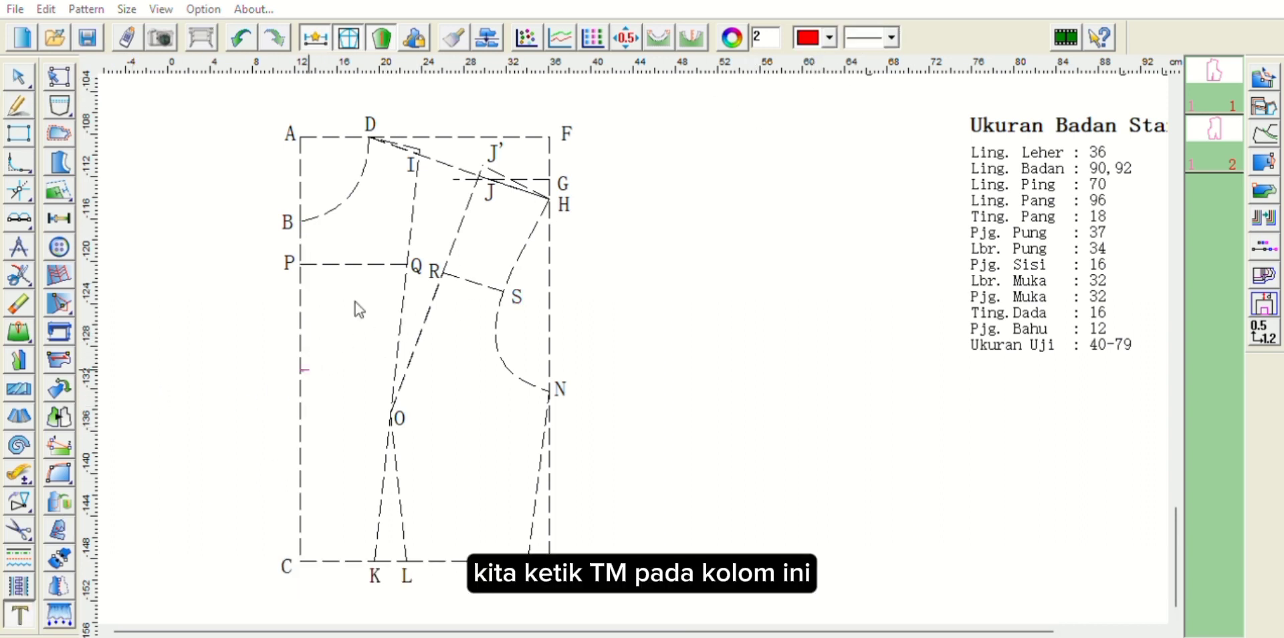
type("TM")
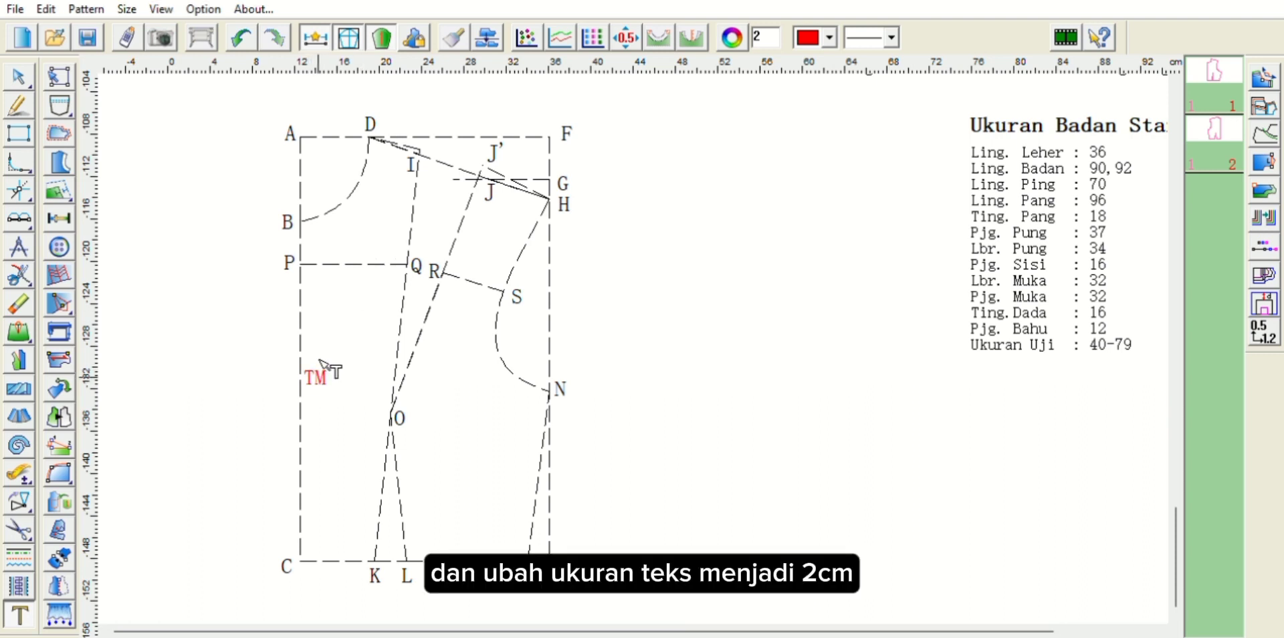
Step: Change the neckline BD, shoulder segments DI and J'H, and upper dart lines IK and J'O to solid red lines
key("Return")
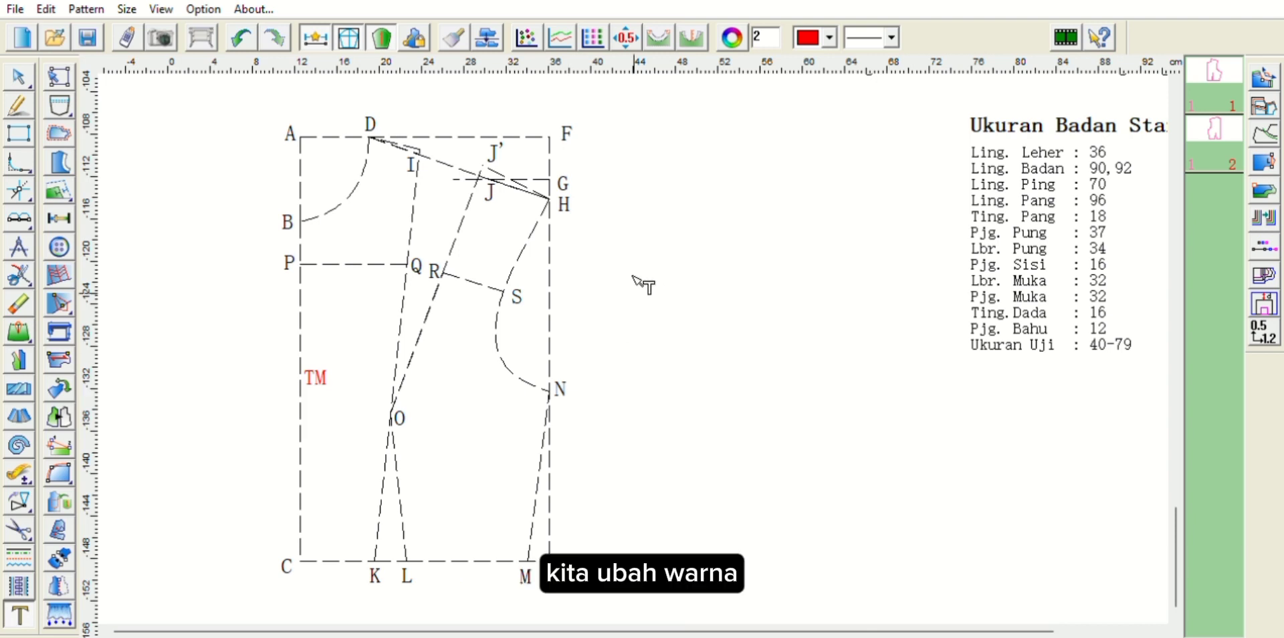
left_click(13, 552)
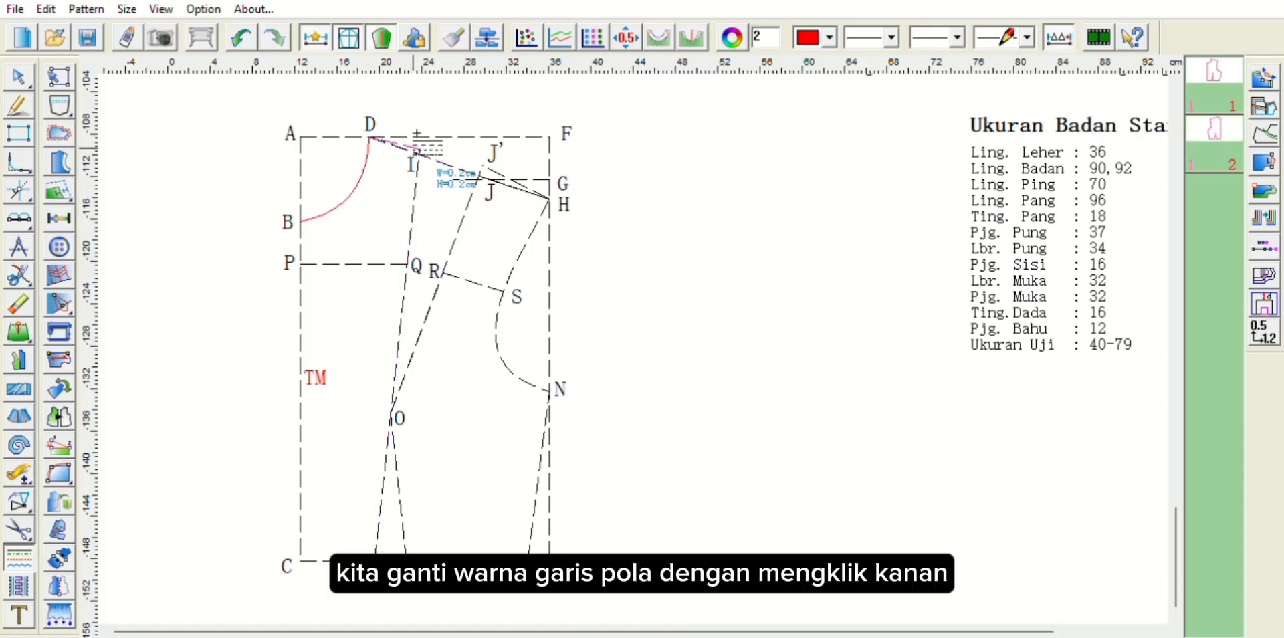
left_click(414, 146)
right_click(414, 146)
left_click(415, 188)
right_click(416, 188)
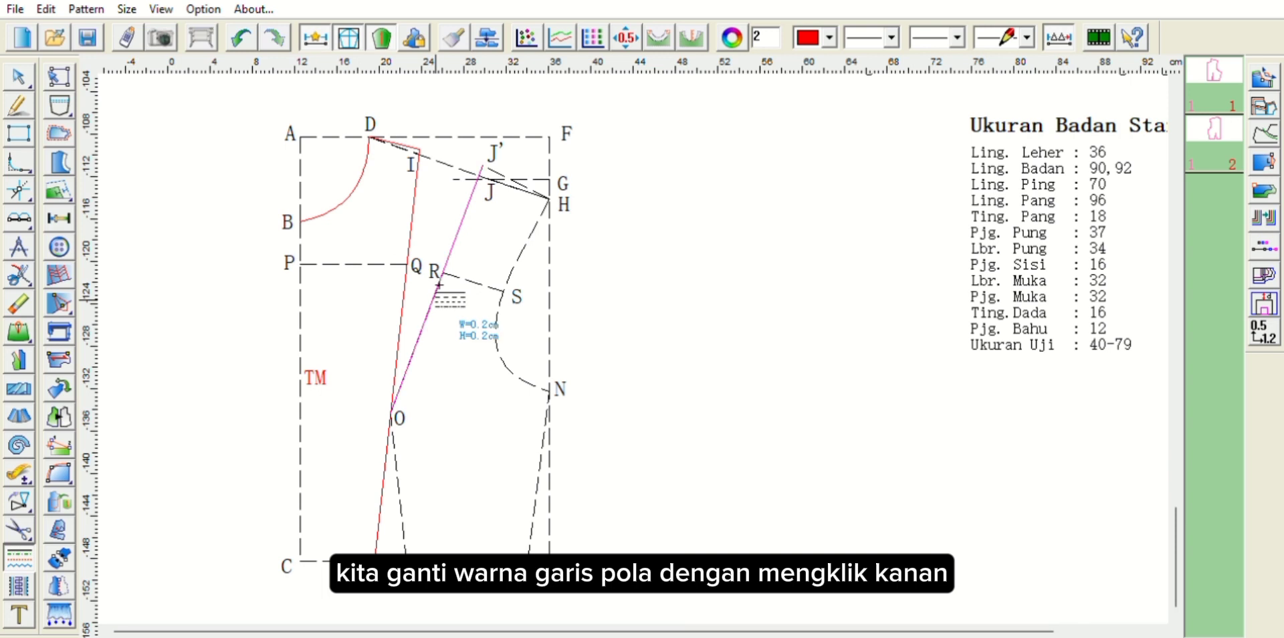
right_click(439, 285)
left_click(505, 175)
right_click(505, 175)
Step: Change the armhole HN, side line NM, dart line OL and waistline segments CK and LM to solid red lines
left_click(533, 225)
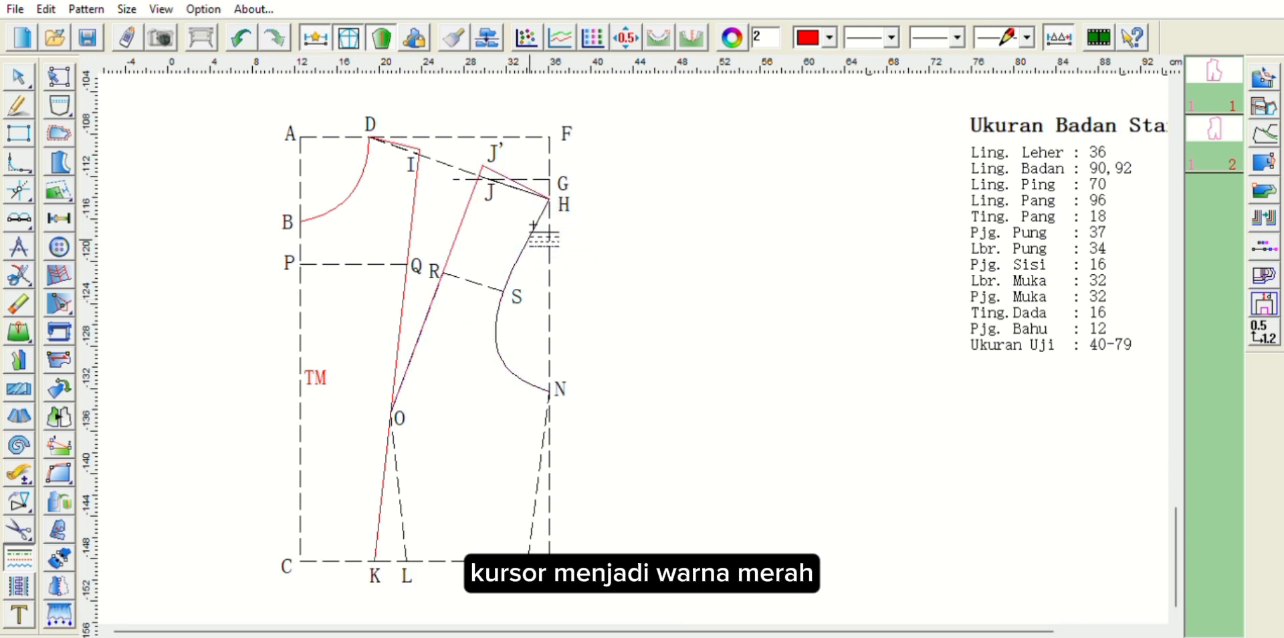
right_click(533, 225)
left_click(539, 468)
right_click(540, 469)
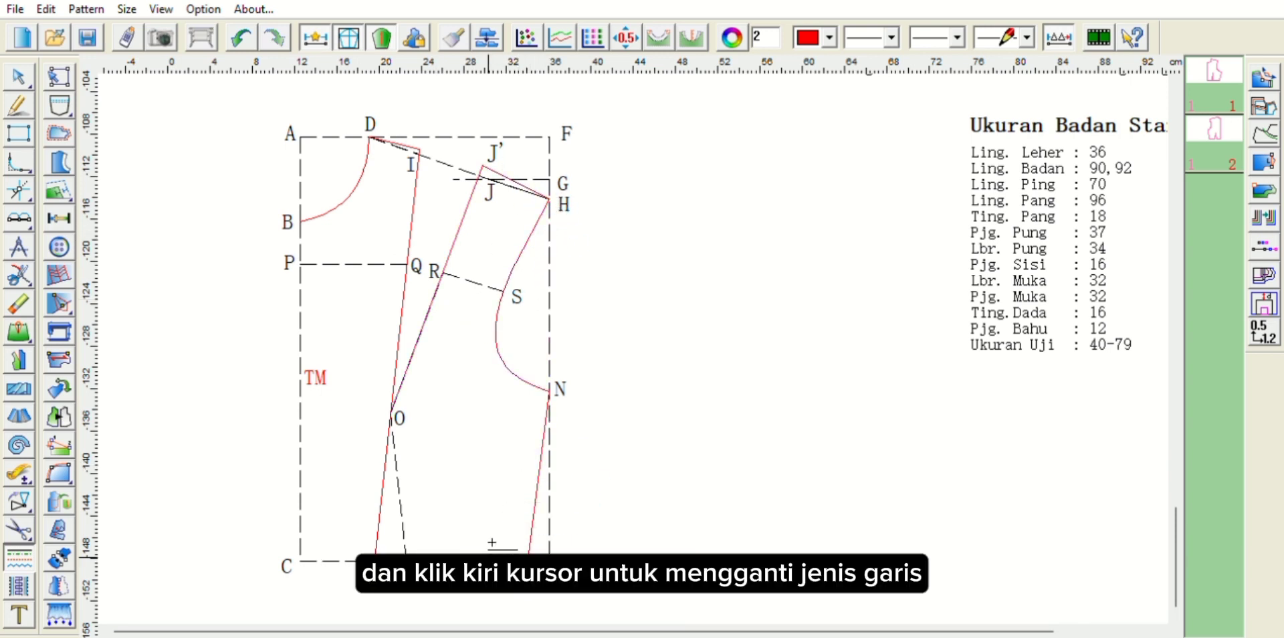
left_click(403, 500)
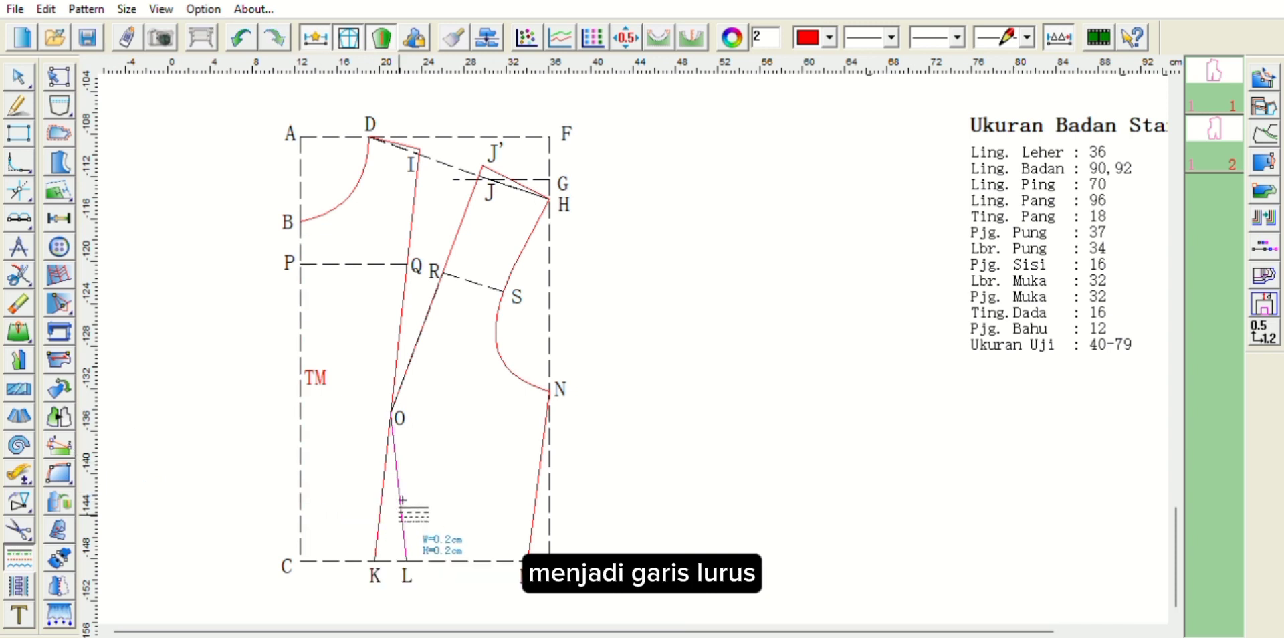
right_click(403, 500)
left_click(358, 560)
right_click(358, 561)
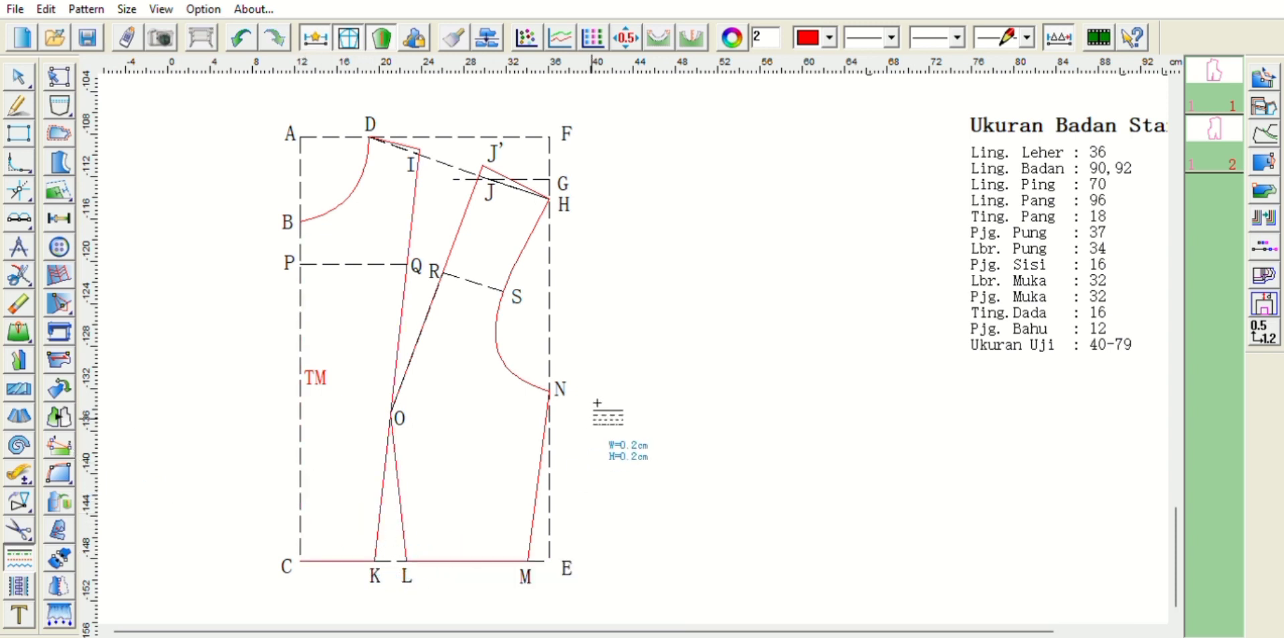
Step: Change the centre front line from B to C, marked TM, to a red dash-dot line
left_click(893, 37)
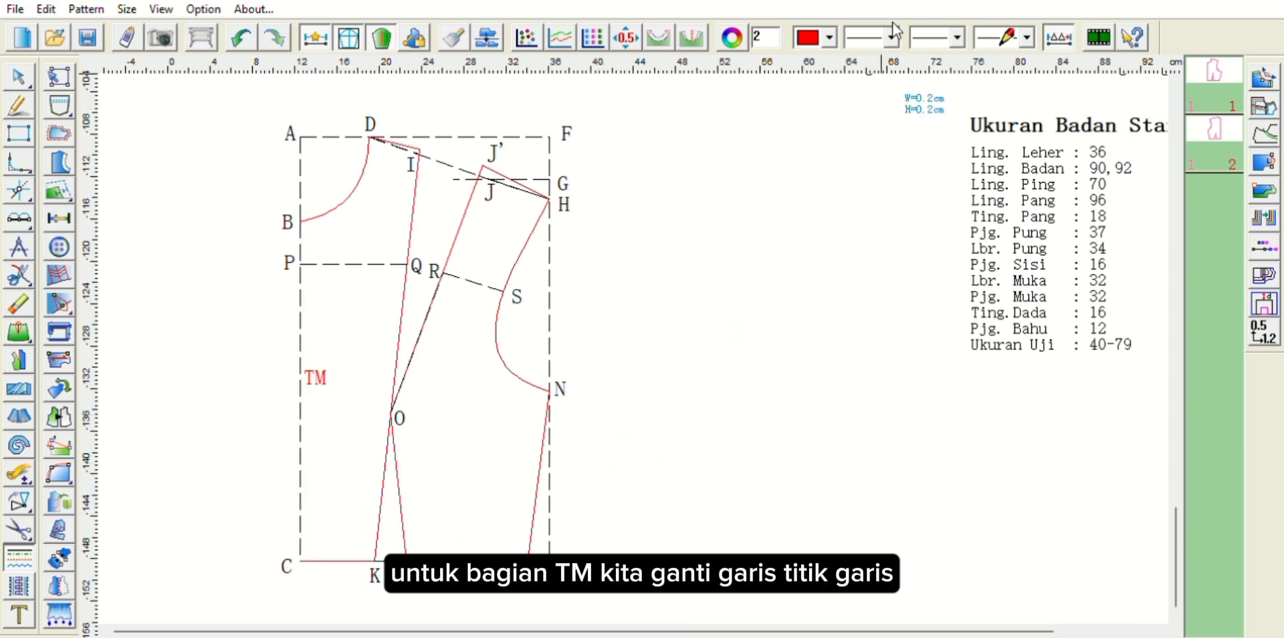
left_click(880, 89)
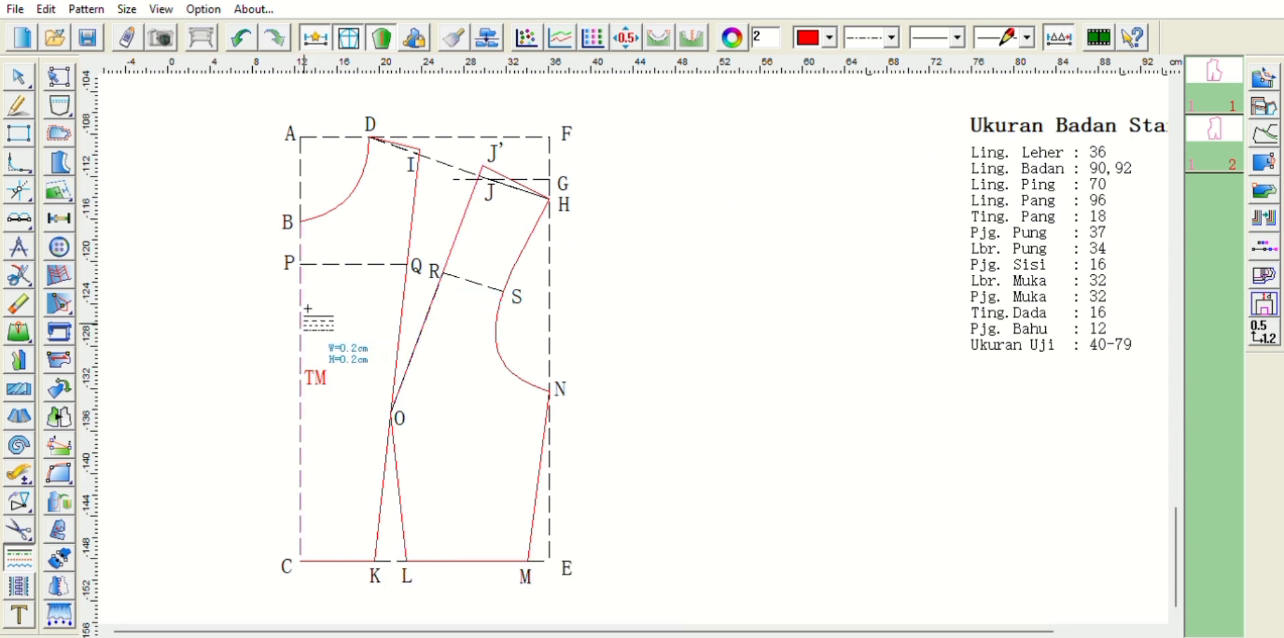
left_click(305, 309)
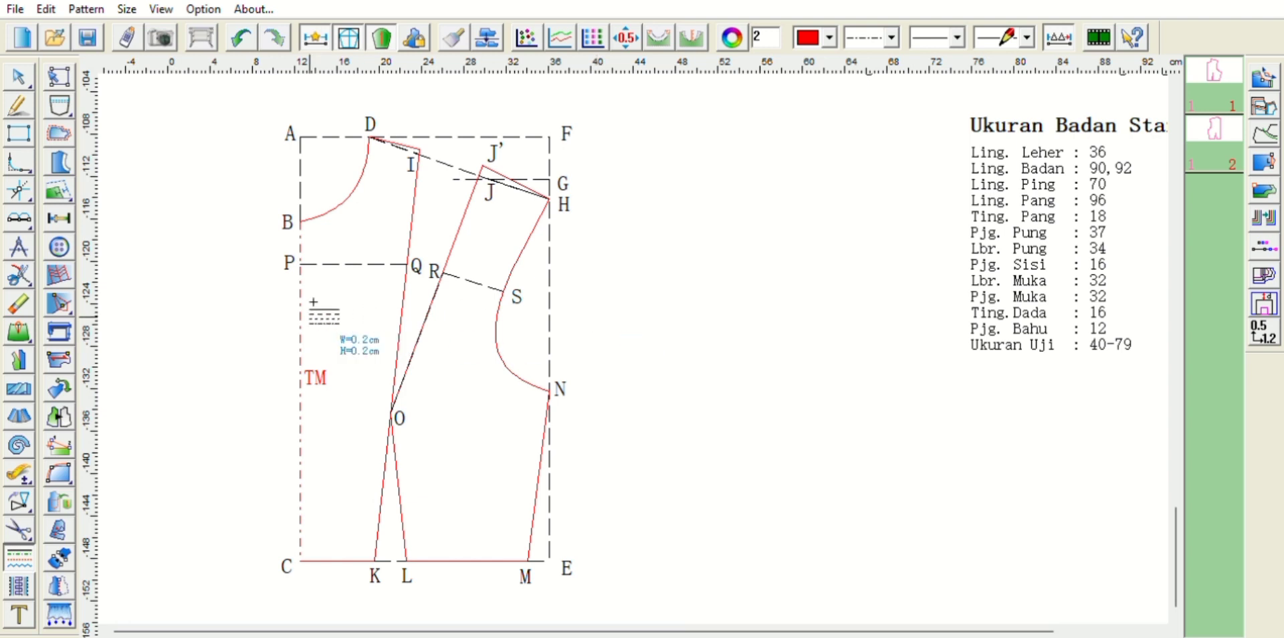
key("a")
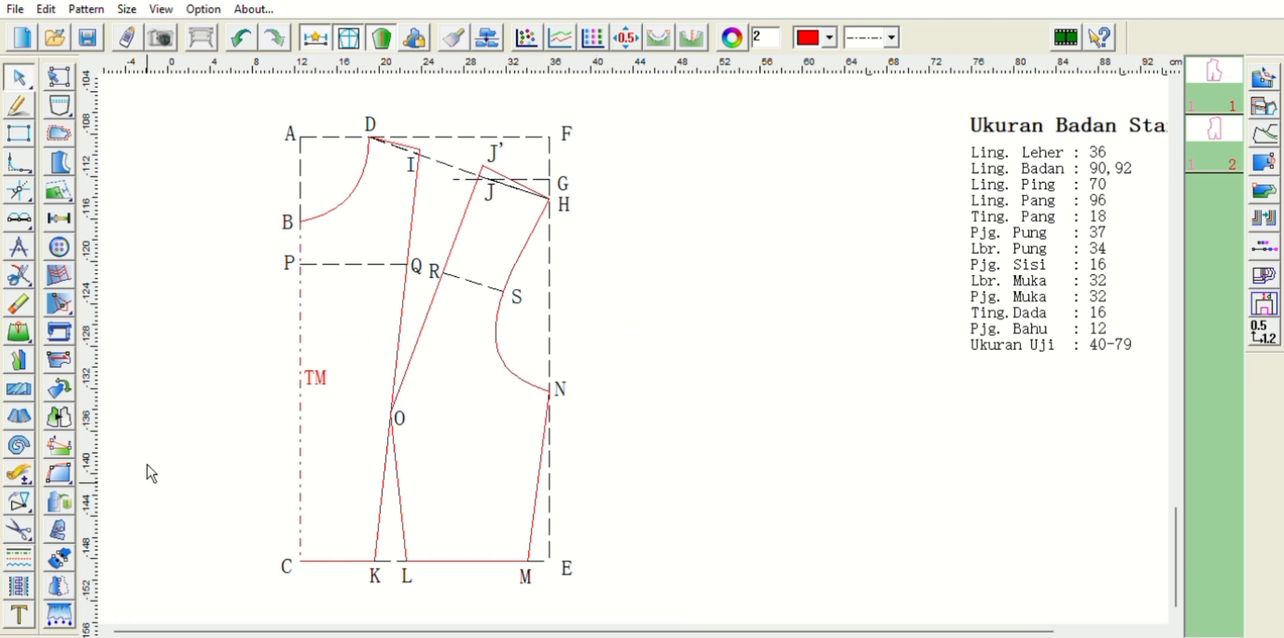
Step: Cut out the front bodice as a pattern piece by tracing its outline from B through D around to C and back to B
left_click(19, 528)
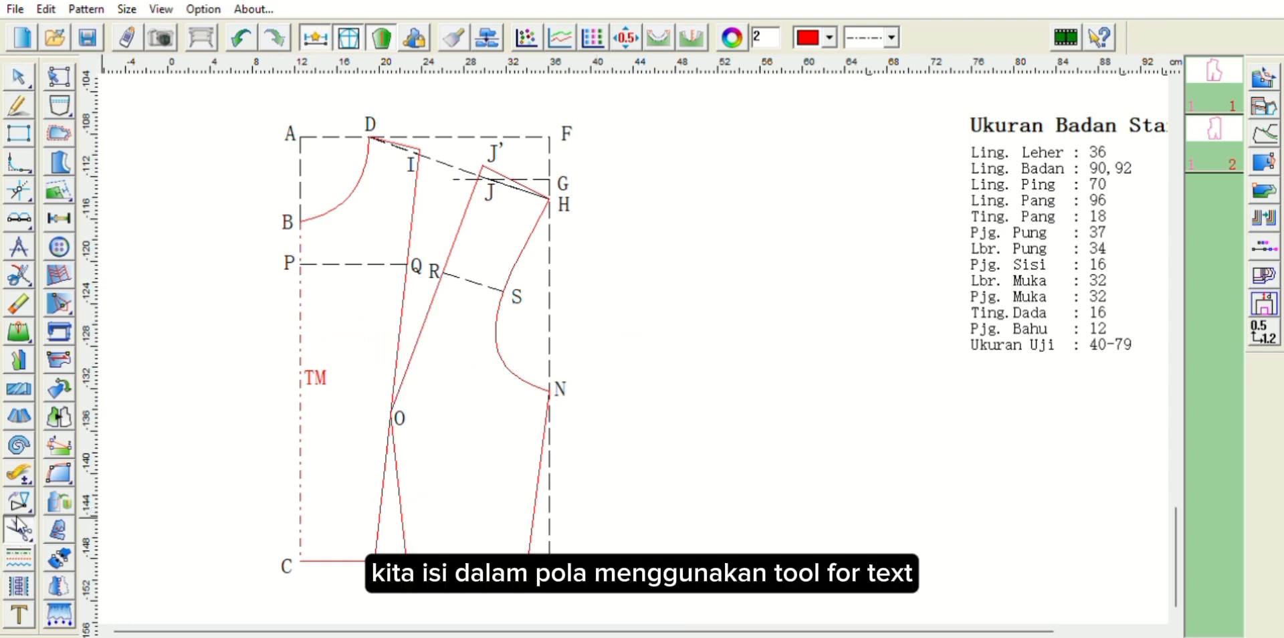
left_click(302, 220)
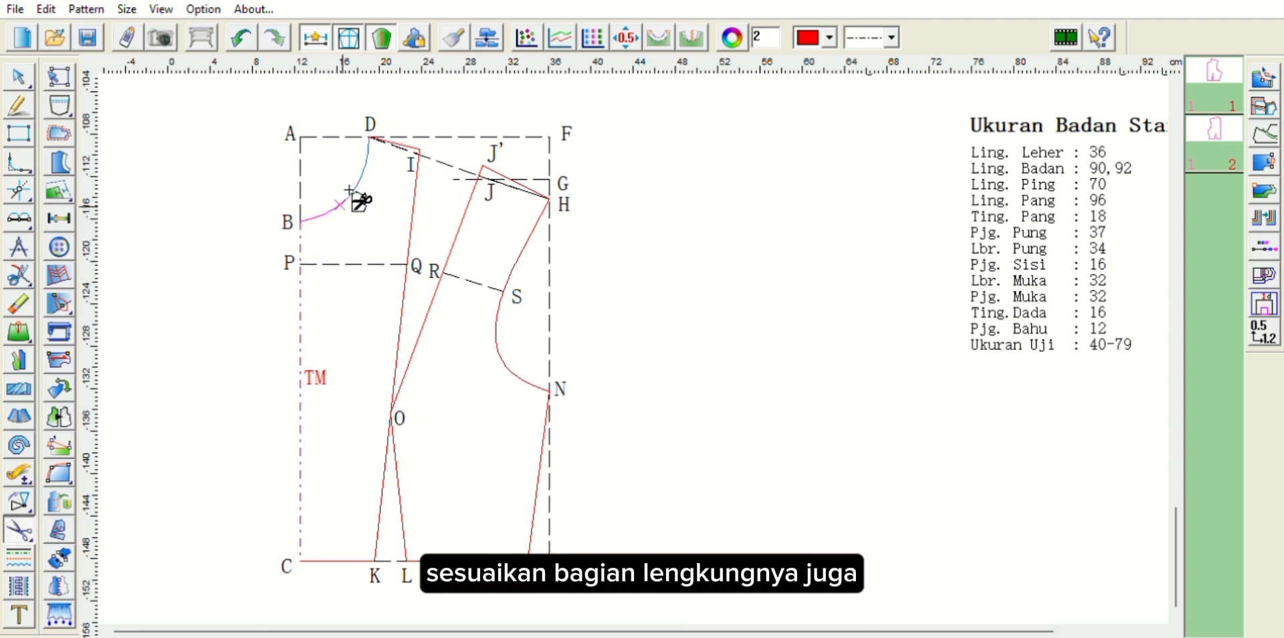
left_click(372, 129)
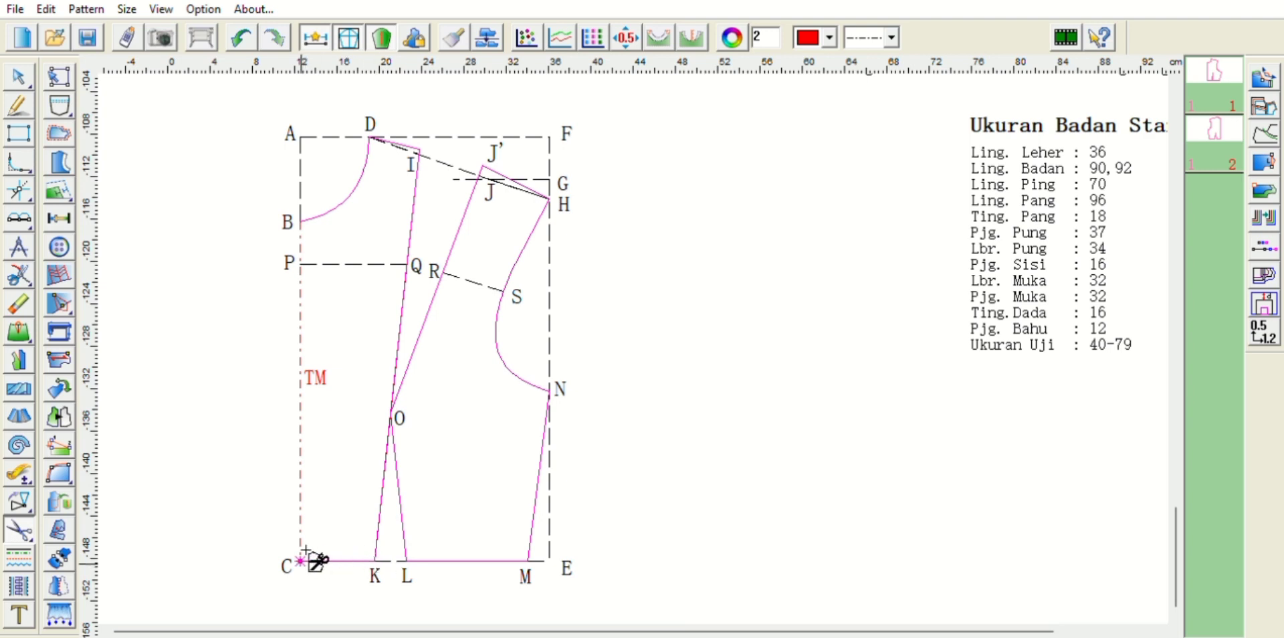
left_click(303, 217)
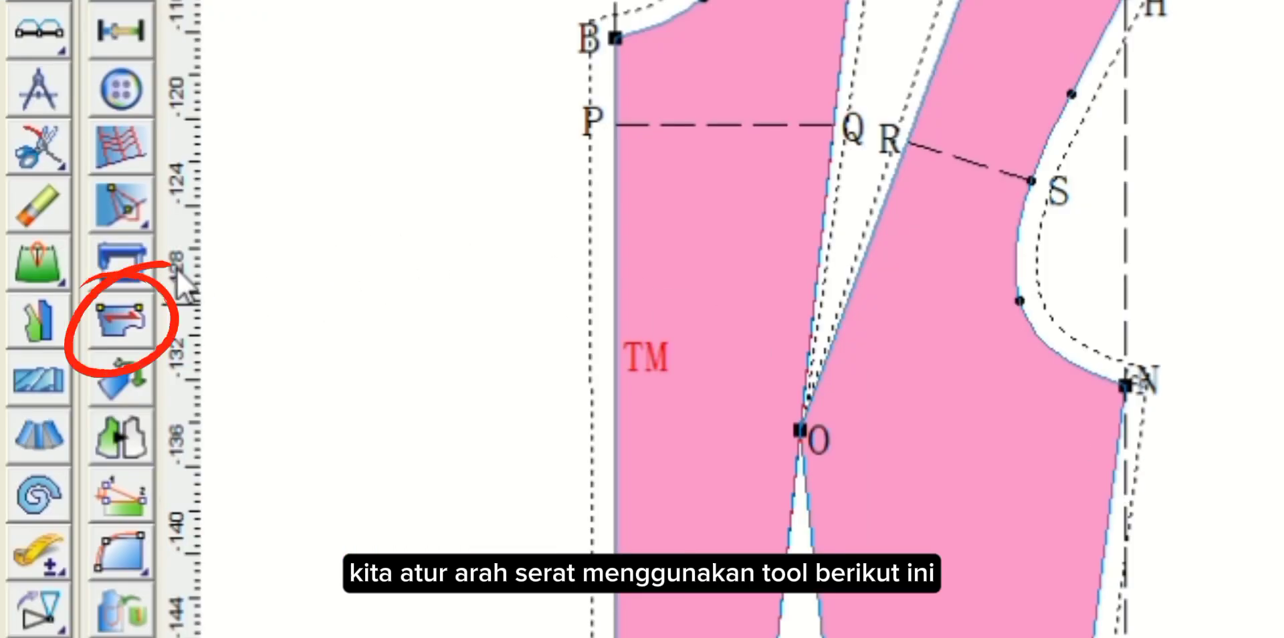
Step: Turn the front piece's grainline vertical and move it between the TM text and the dart
left_click(112, 294)
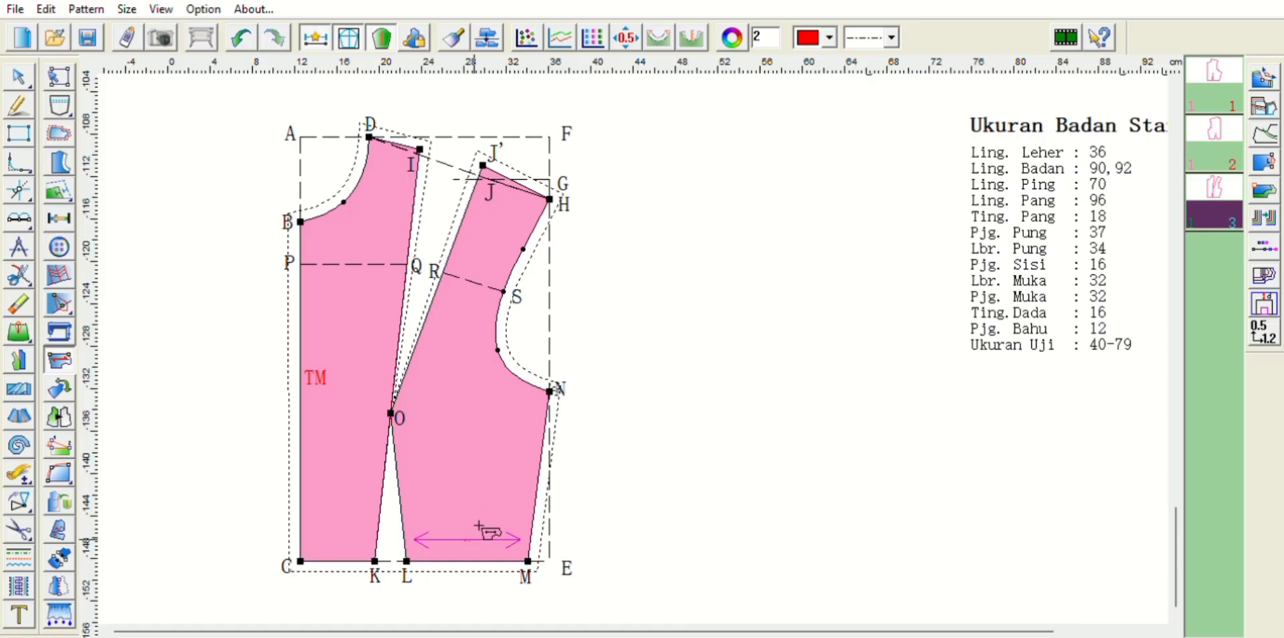
right_click(479, 526)
right_click(479, 526)
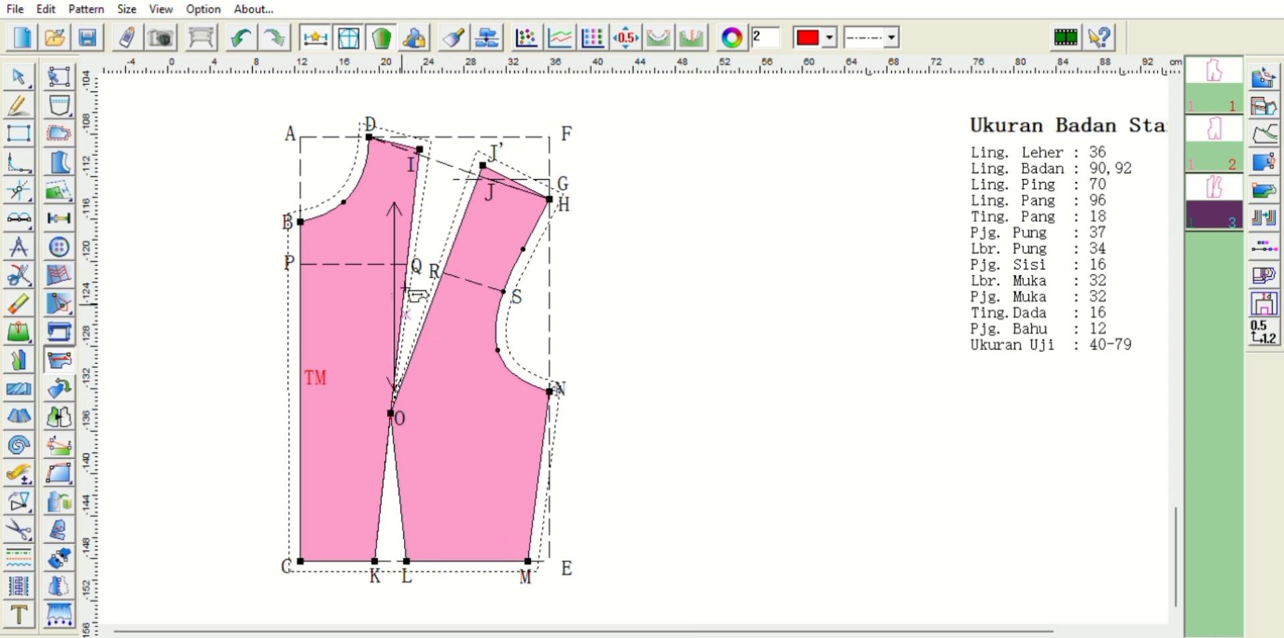
left_click_drag(399, 276, 353, 358)
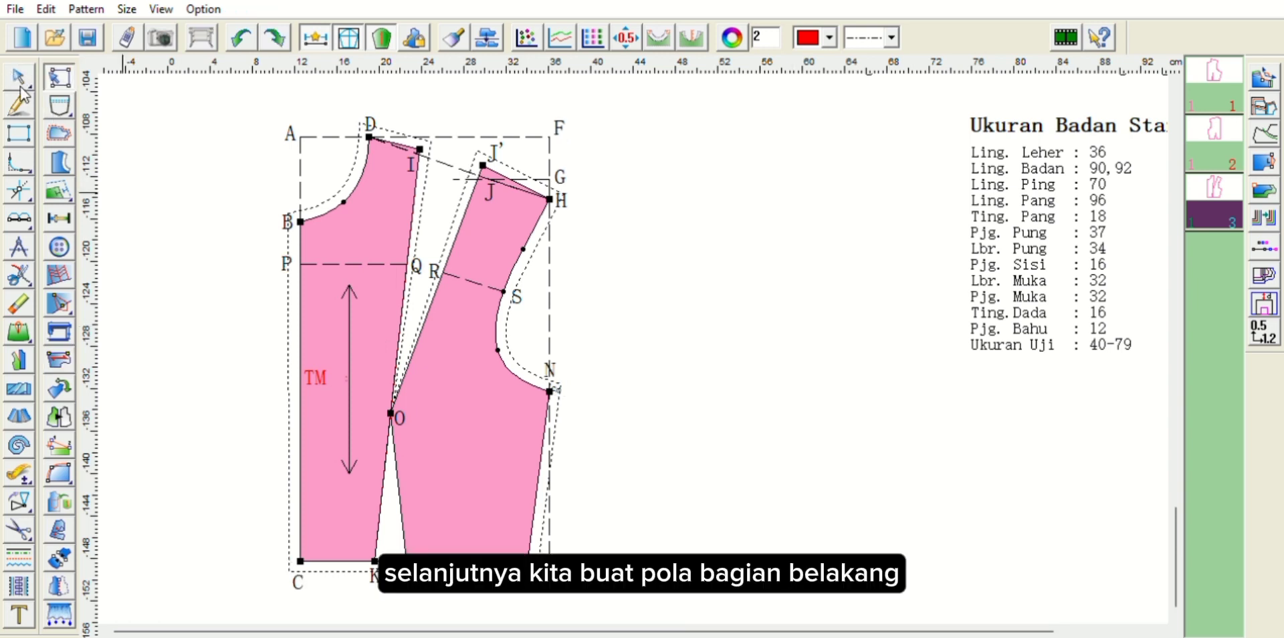
Step: Draw a black dashed horizontal line 21.5 cm long from E, away from the front piece, and label its end C
left_click(20, 101)
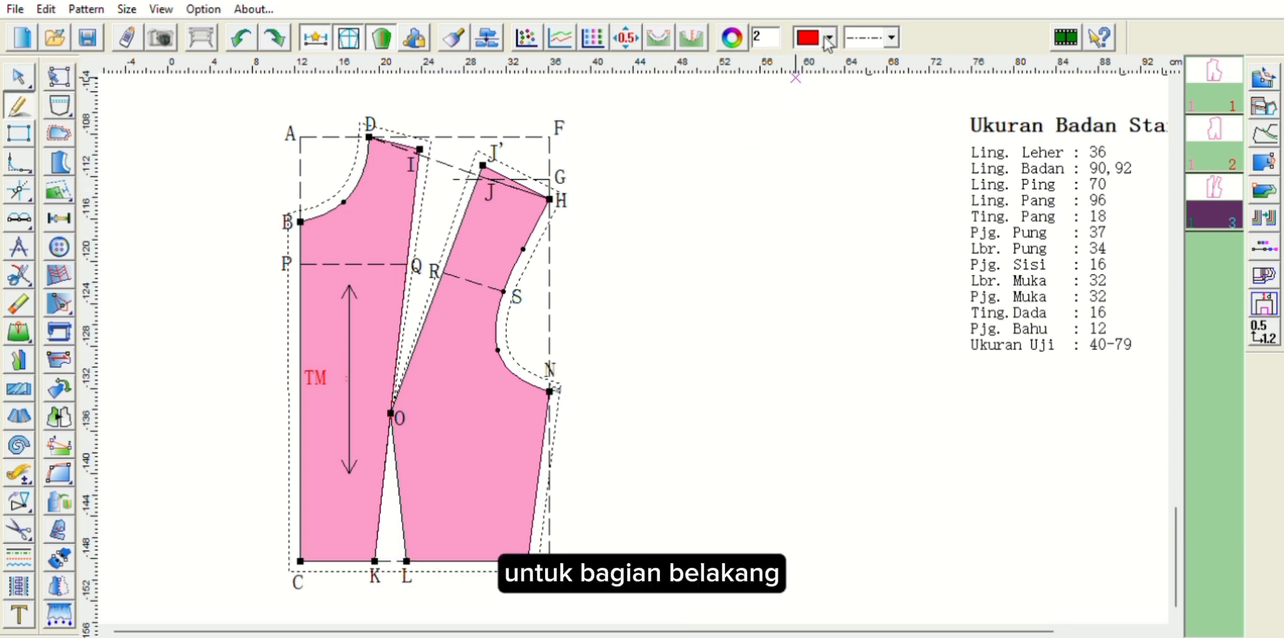
left_click(829, 30)
left_click(807, 49)
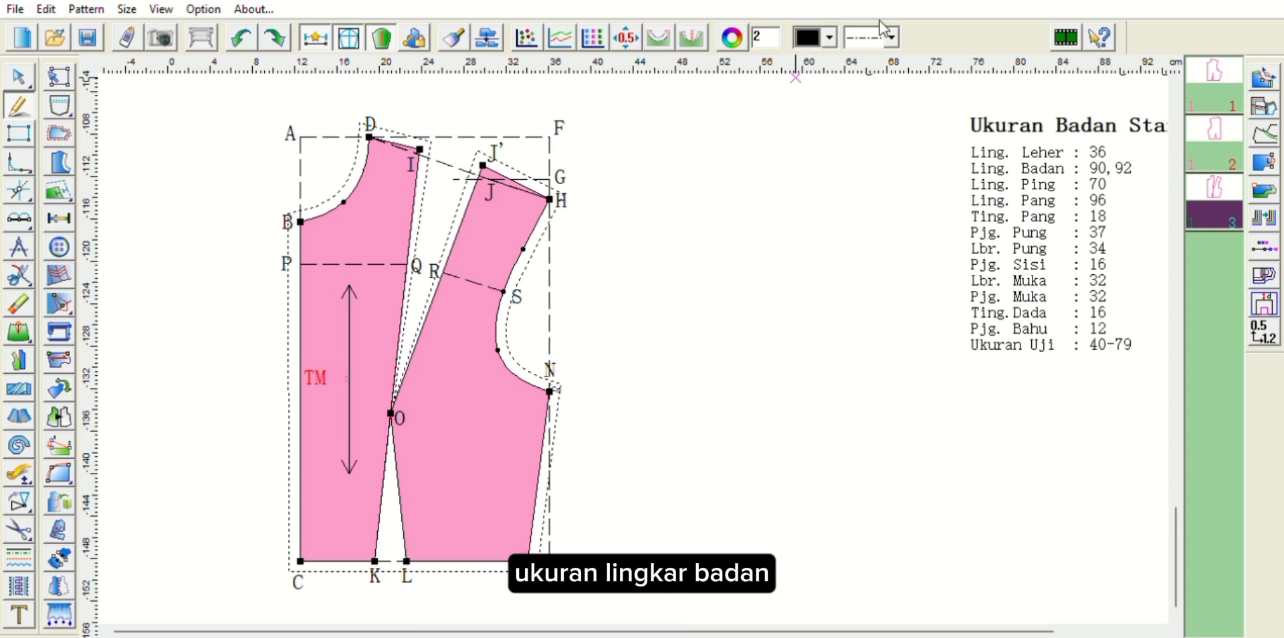
left_click(886, 59)
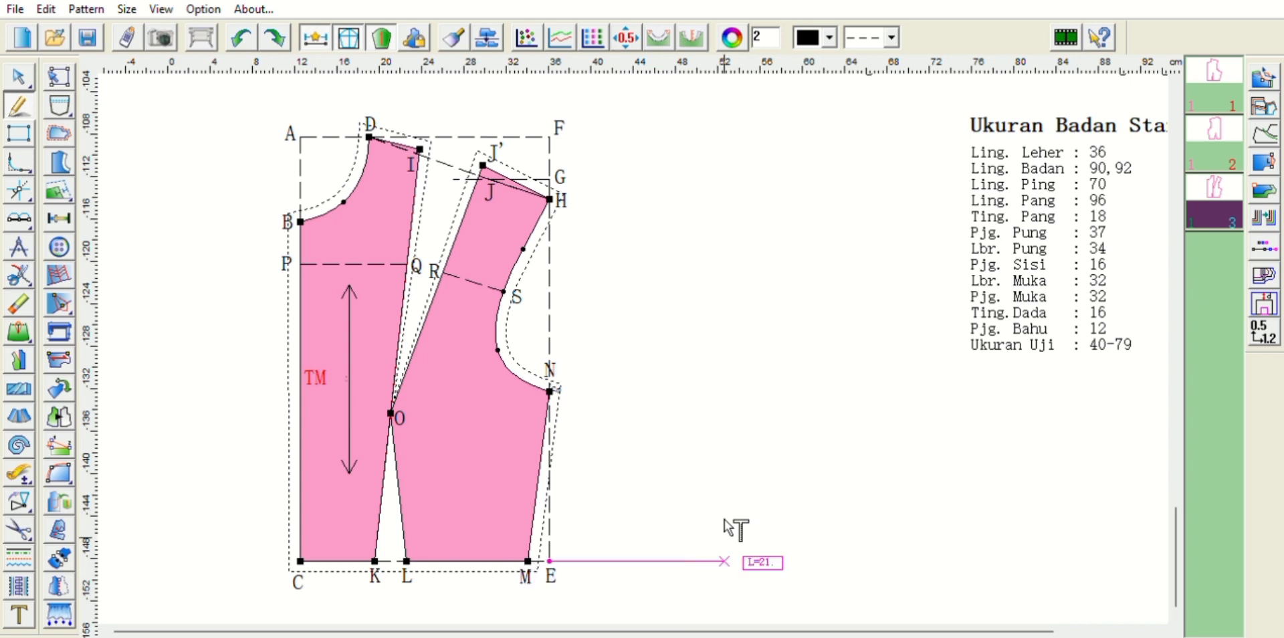
type("5")
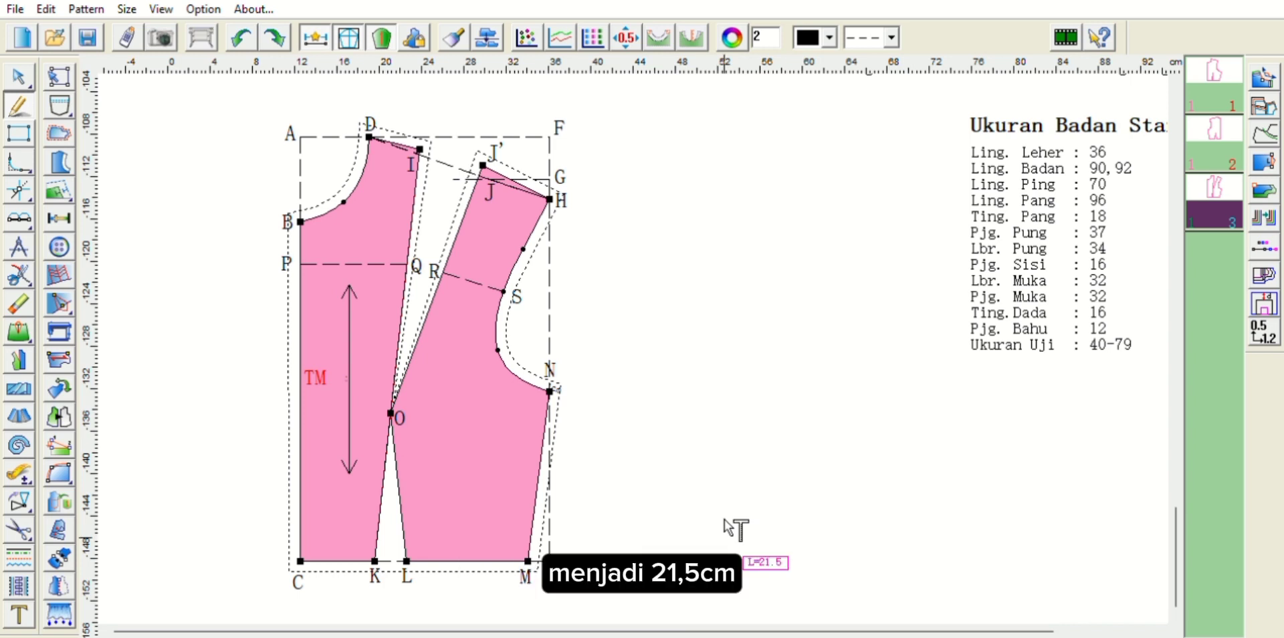
key("Return")
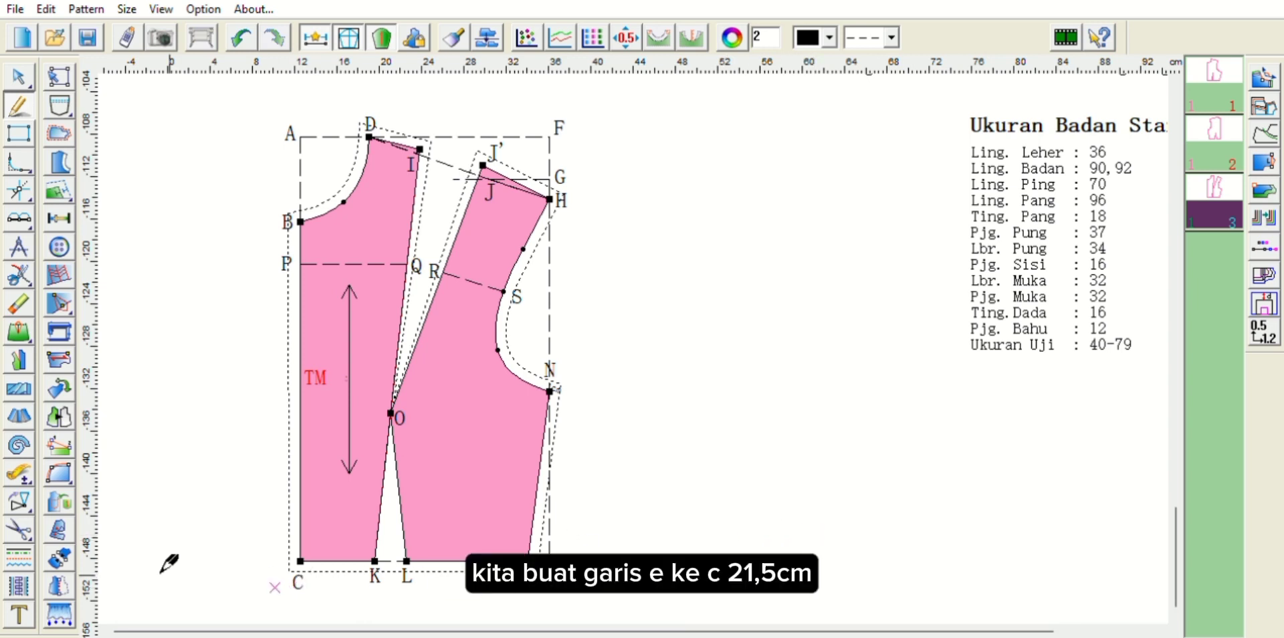
left_click(19, 616)
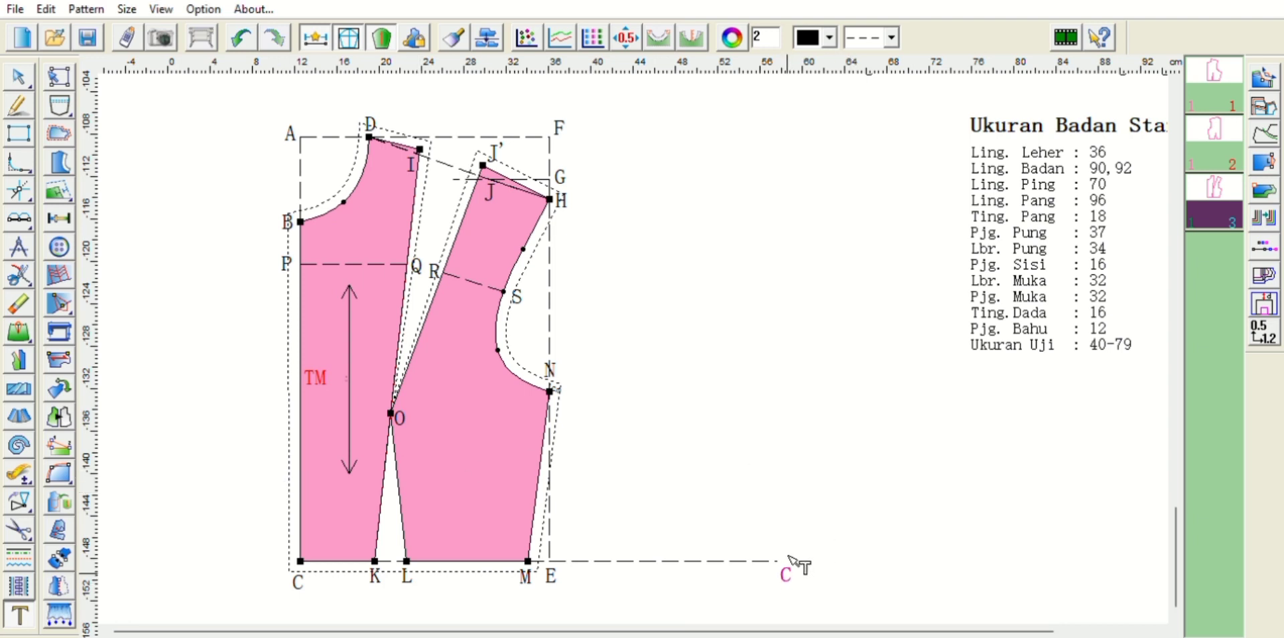
Step: Draw a 37 cm vertical dashed line upward from the back pattern's point C and label its upper end B
key("f")
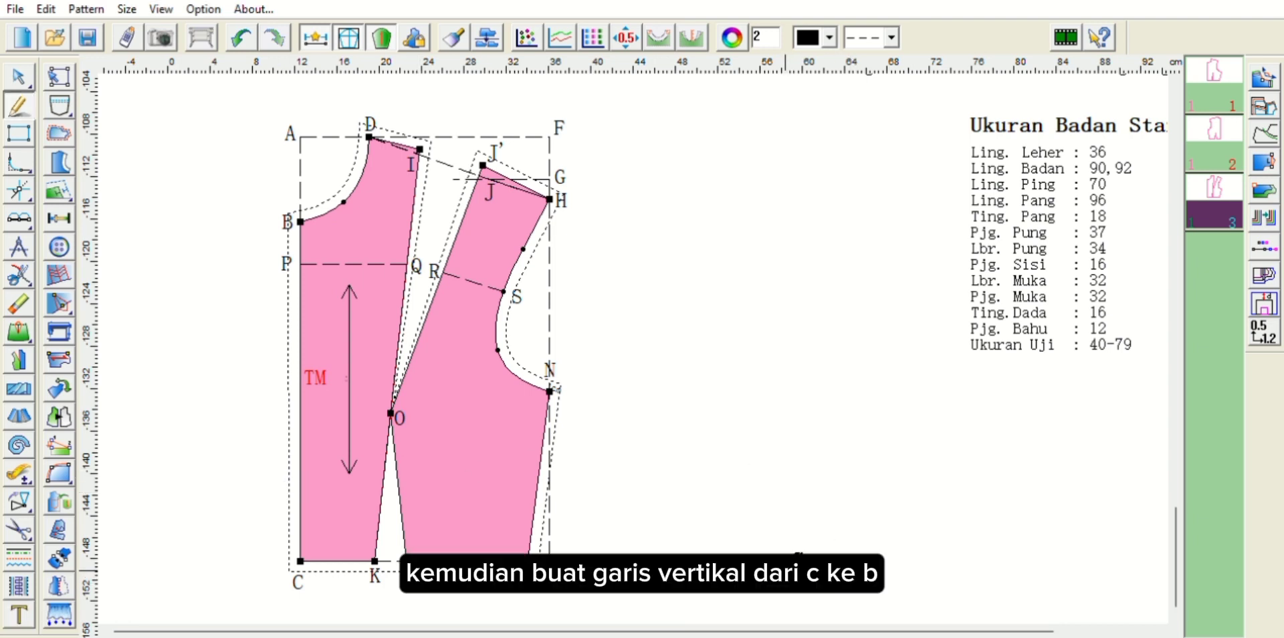
left_click(778, 558)
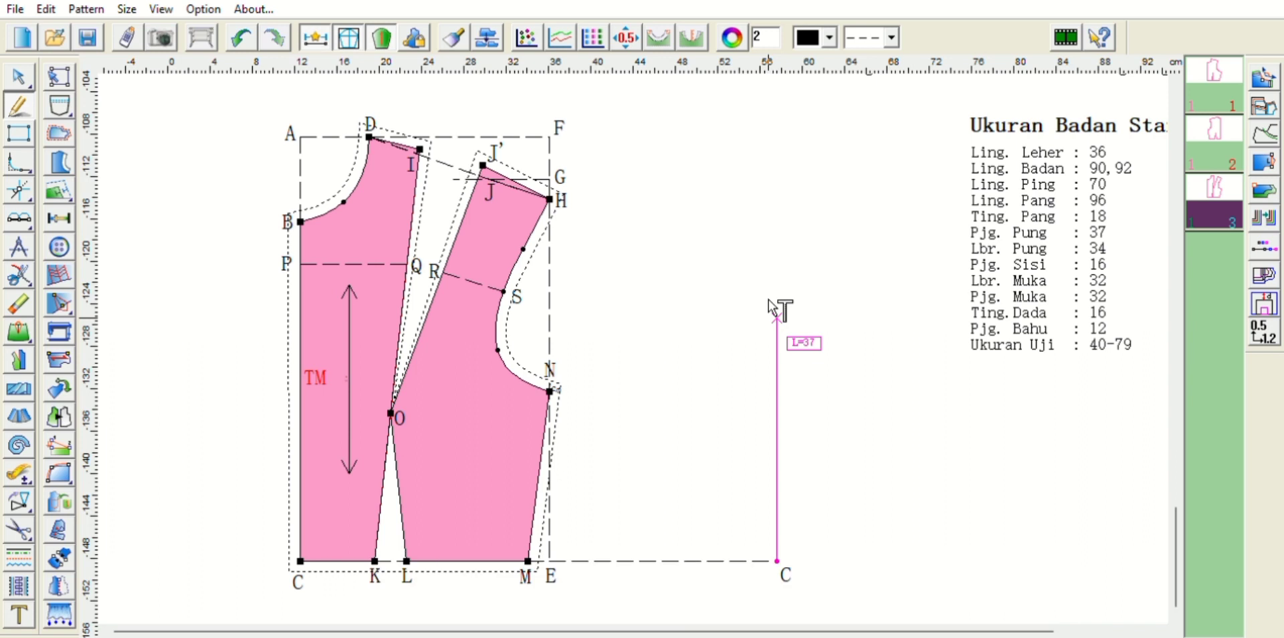
type("37")
key("Return")
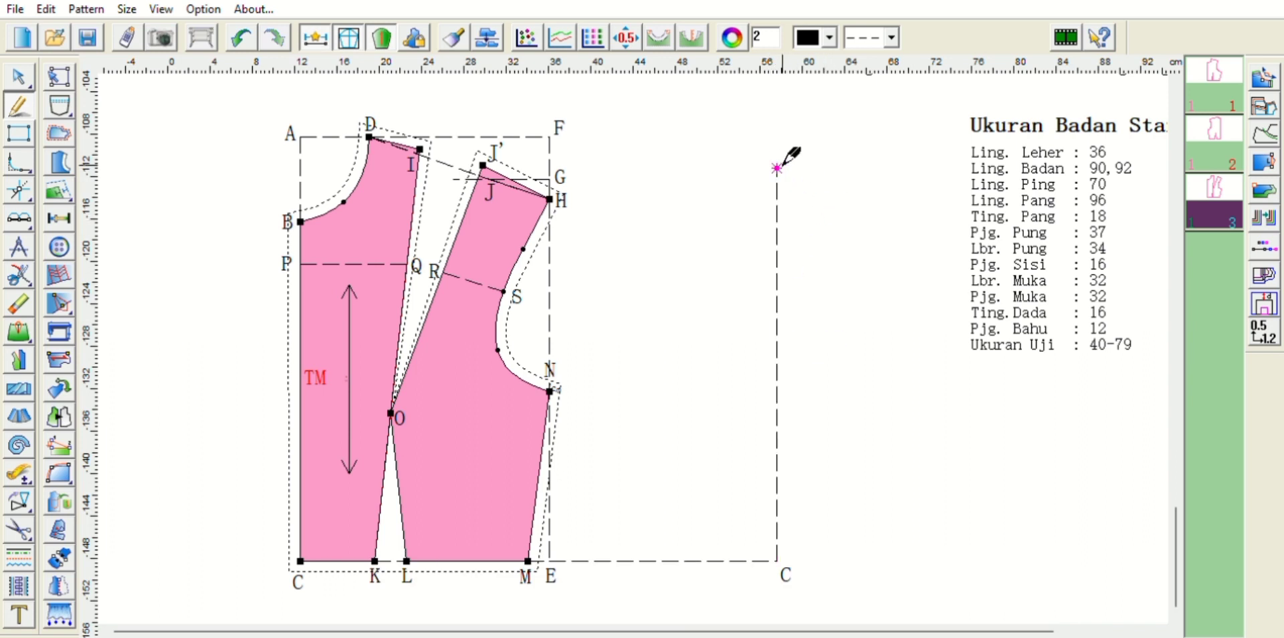
left_click(20, 614)
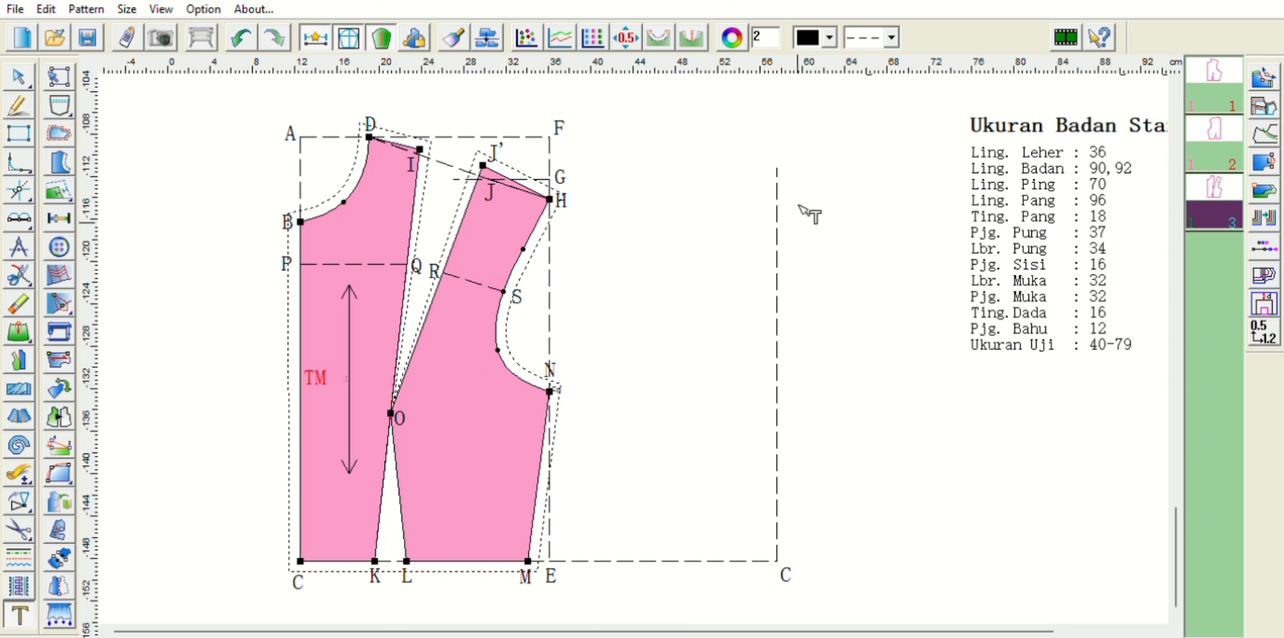
left_click(790, 149)
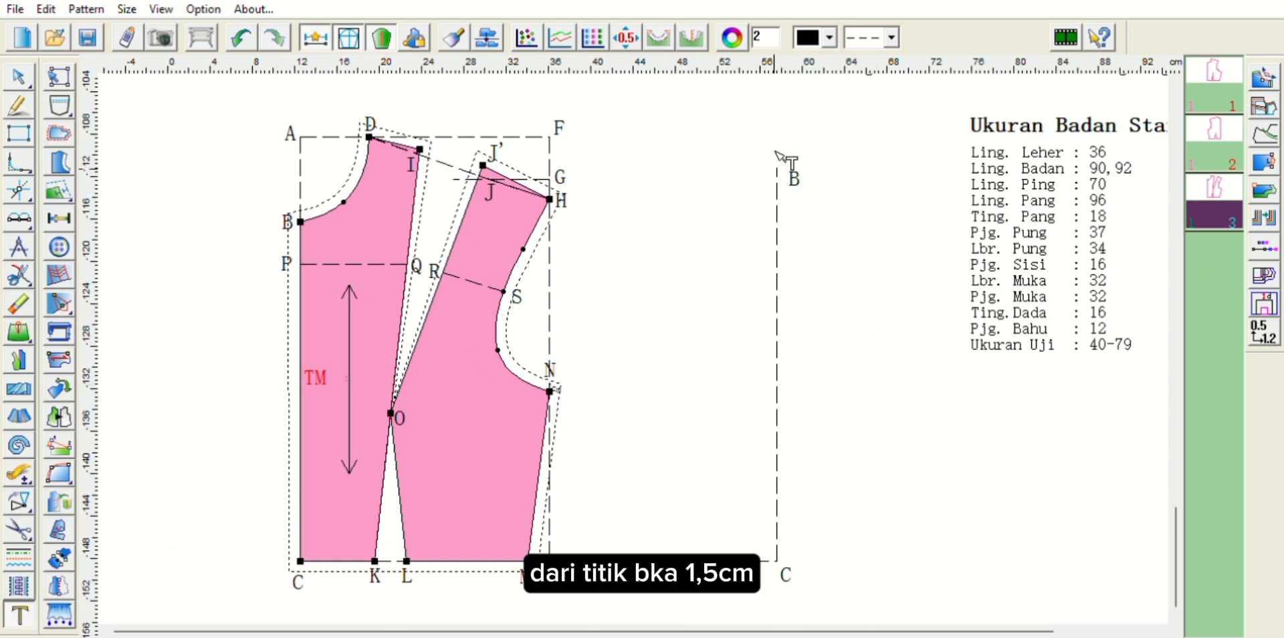
Step: Extend the centre back line 1.5 cm above B, label the end A, and position the A label clear of B
key("f")
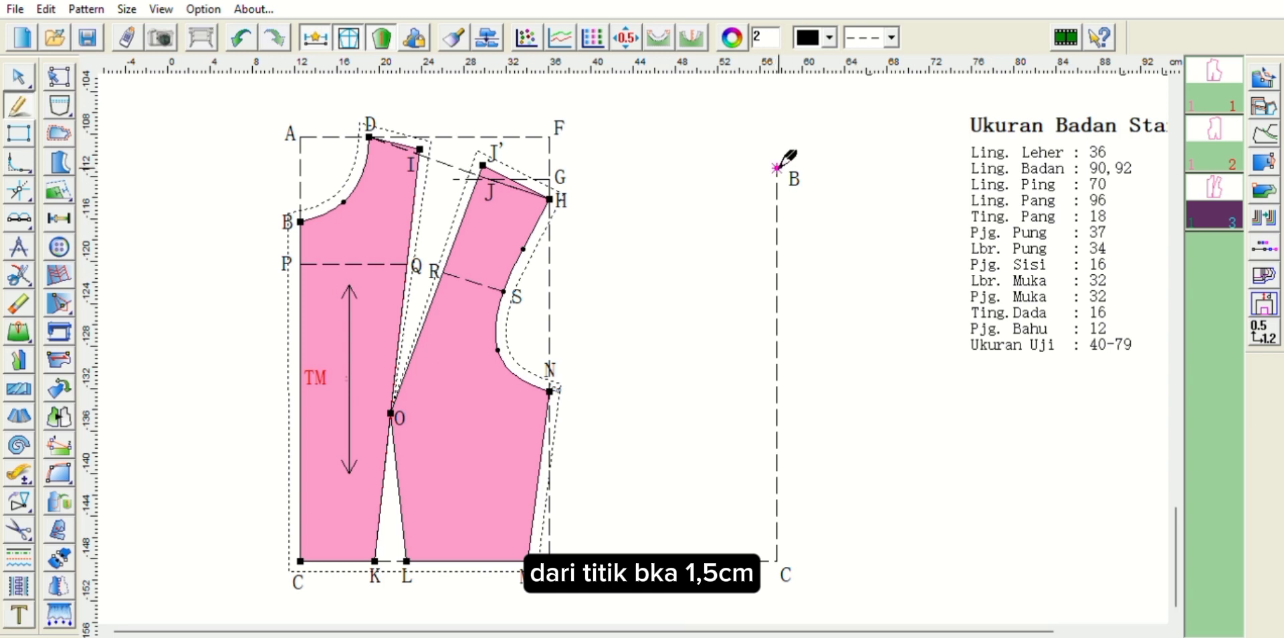
left_click(777, 167)
type("1.")
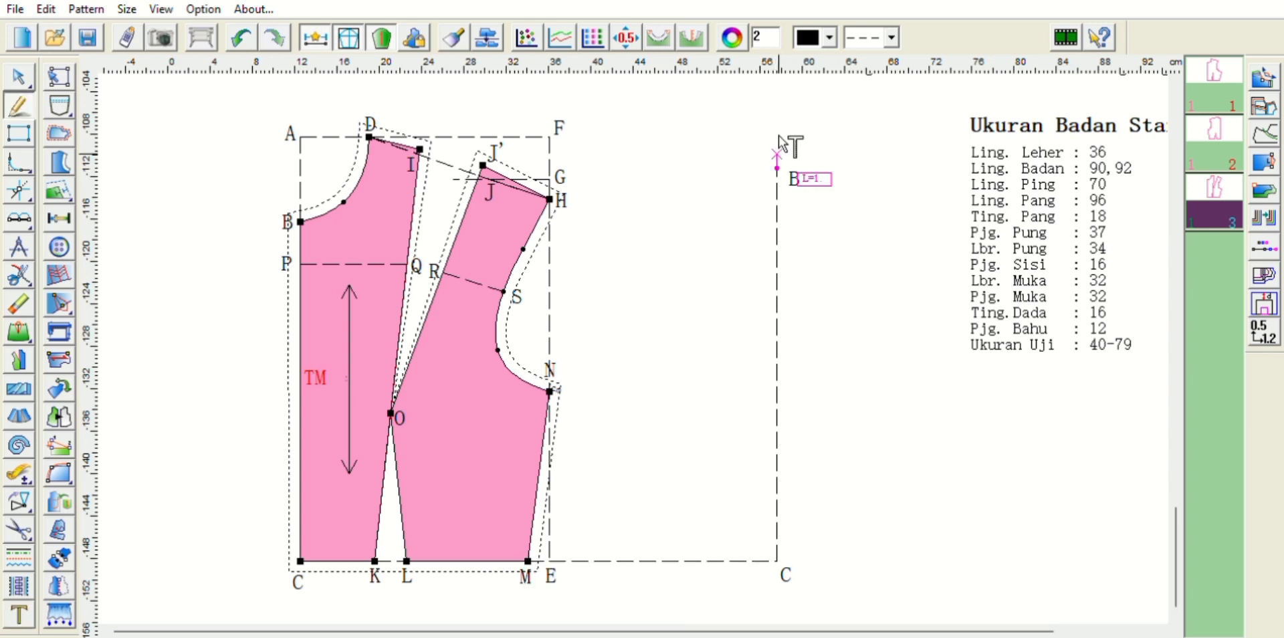
type("5")
key("Return")
left_click(18, 615)
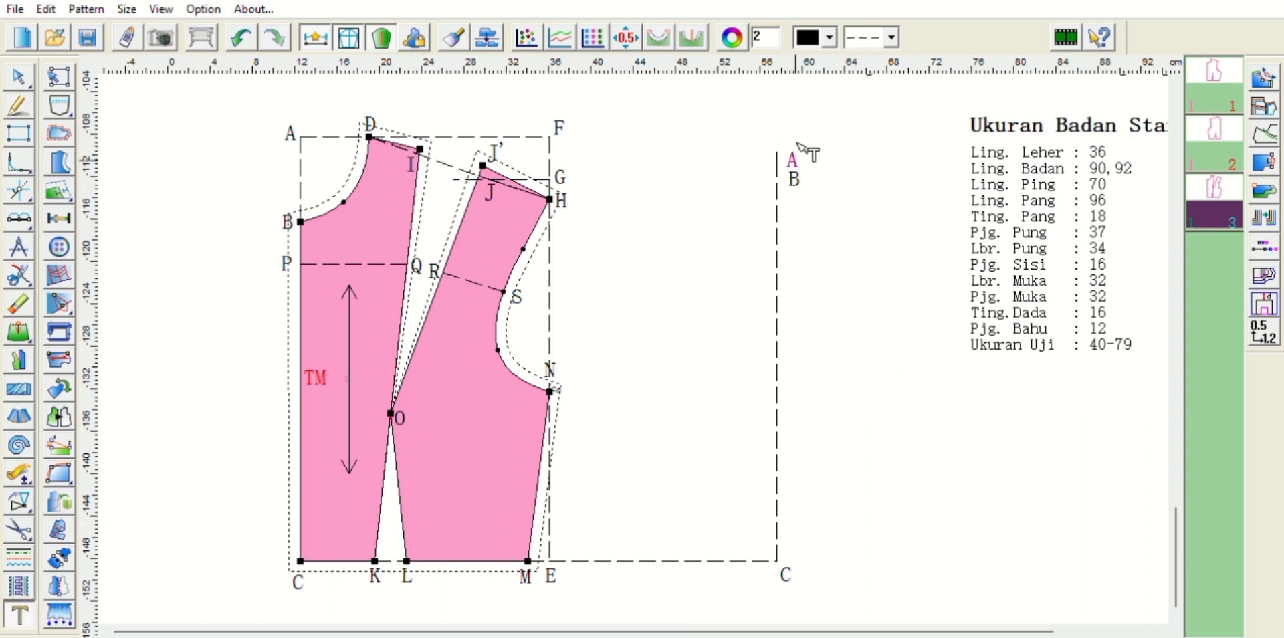
left_click_drag(802, 157, 801, 140)
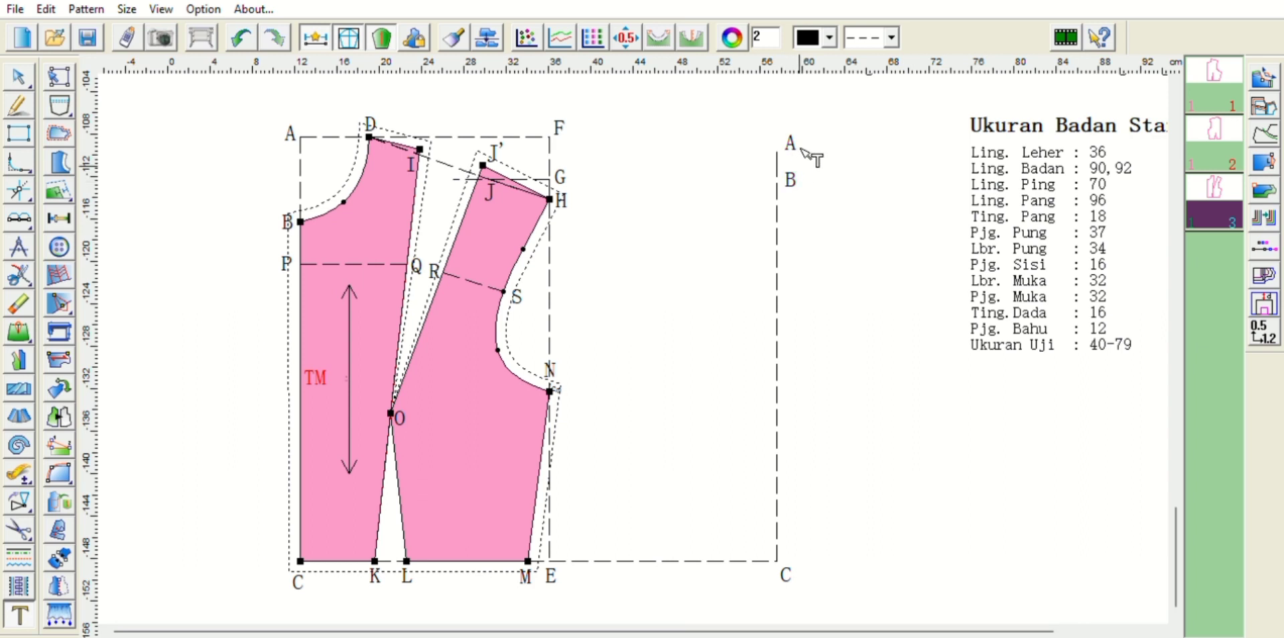
Step: Draw a dashed horizontal line from the back pattern's point A across to the vertical line through F and E
key("f")
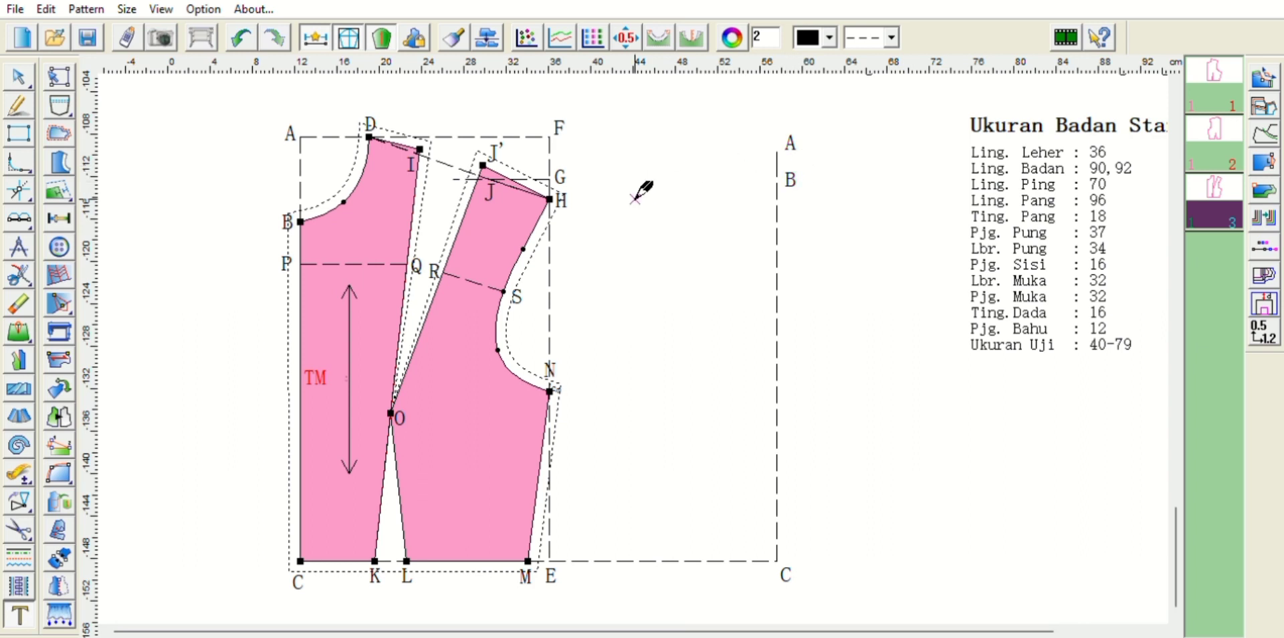
left_click(777, 152)
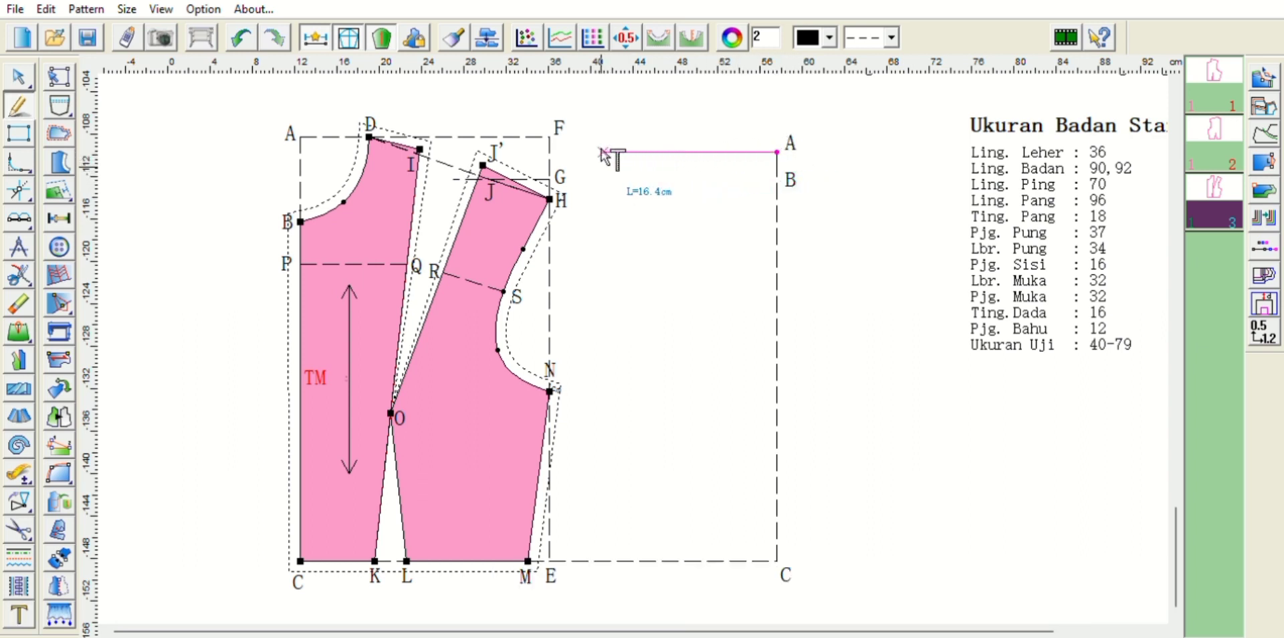
left_click(554, 152)
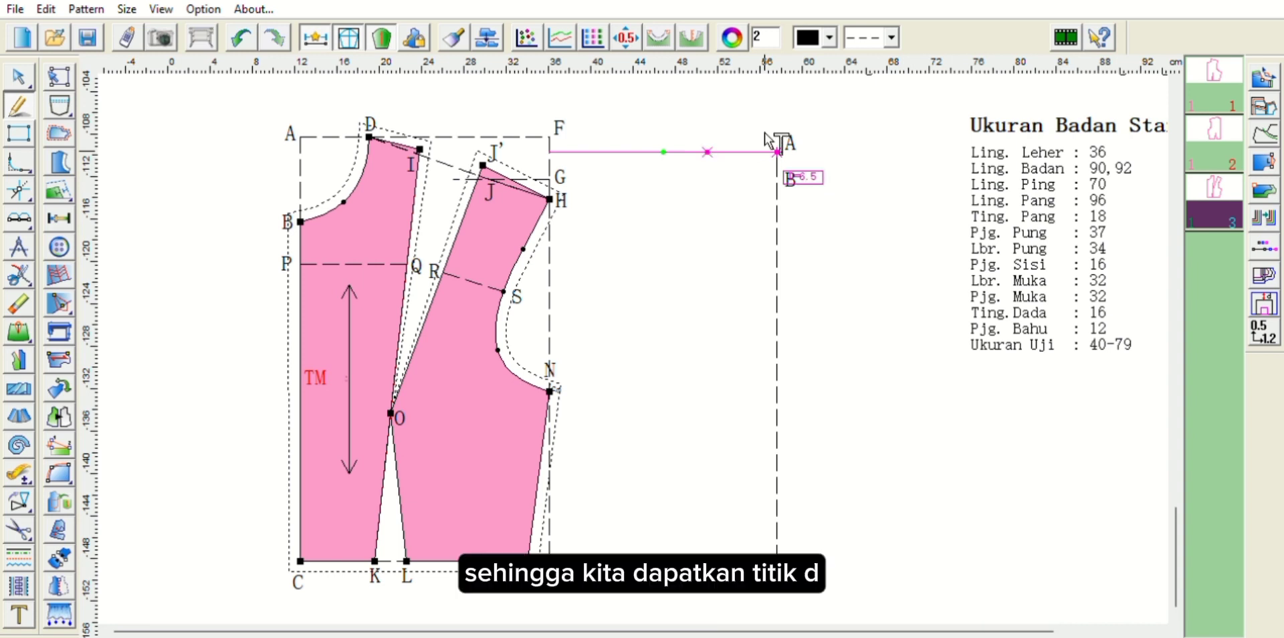
Step: Draw a straight dashed neckline from a point 6.5 cm from A on the upper horizontal line to B
key("Return")
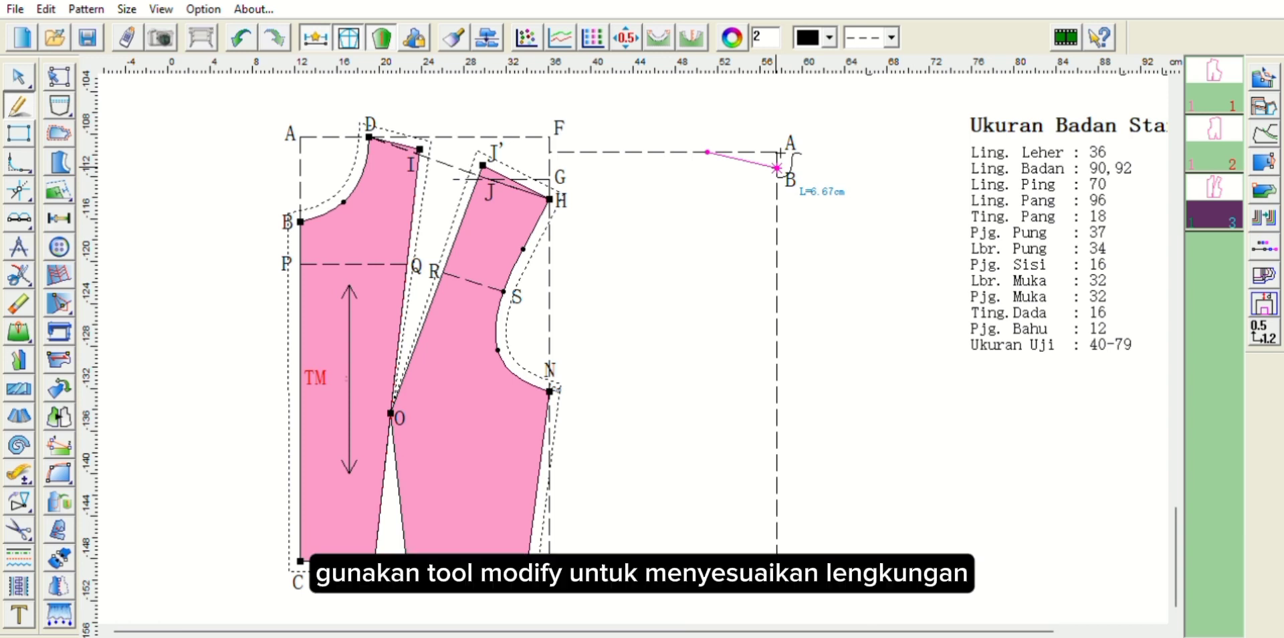
left_click(778, 166)
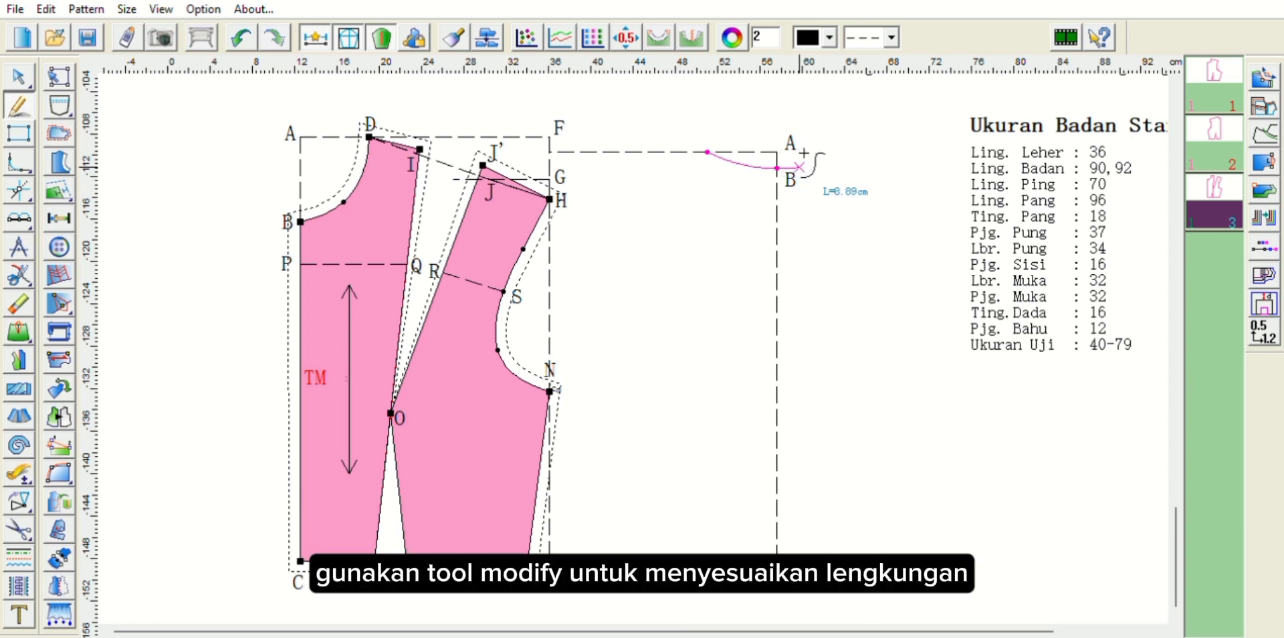
right_click(804, 155)
Step: Bend the straight back neckline into a shallow downward curve ending at B
left_click(18, 69)
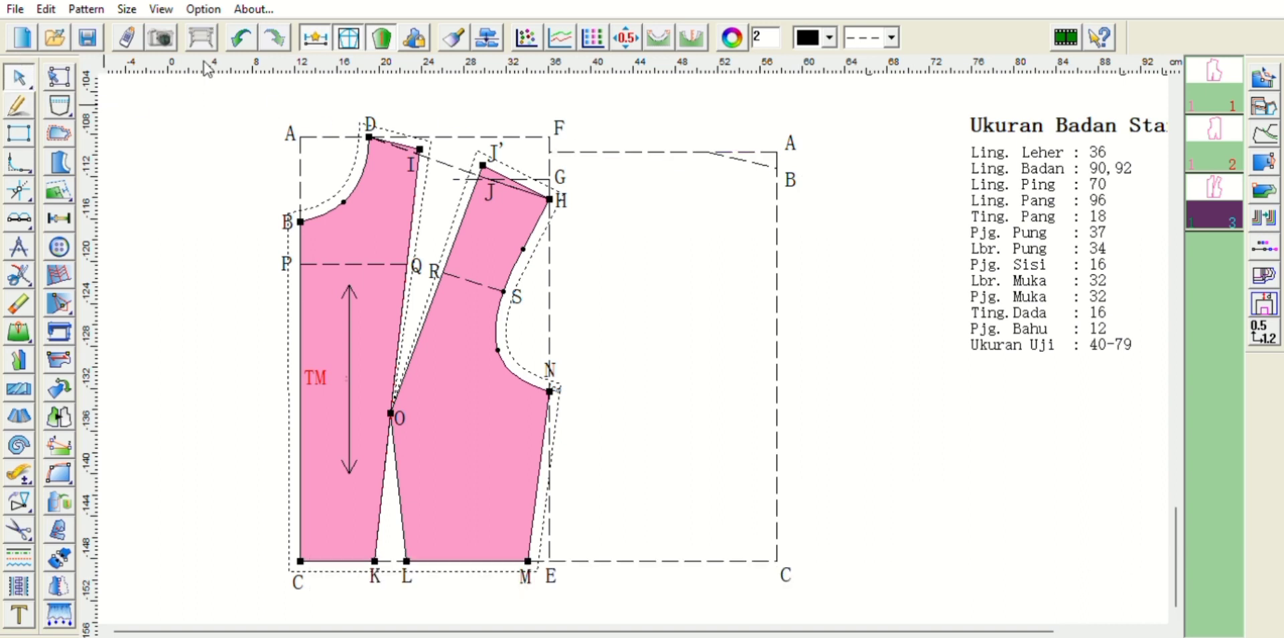
left_click(749, 148)
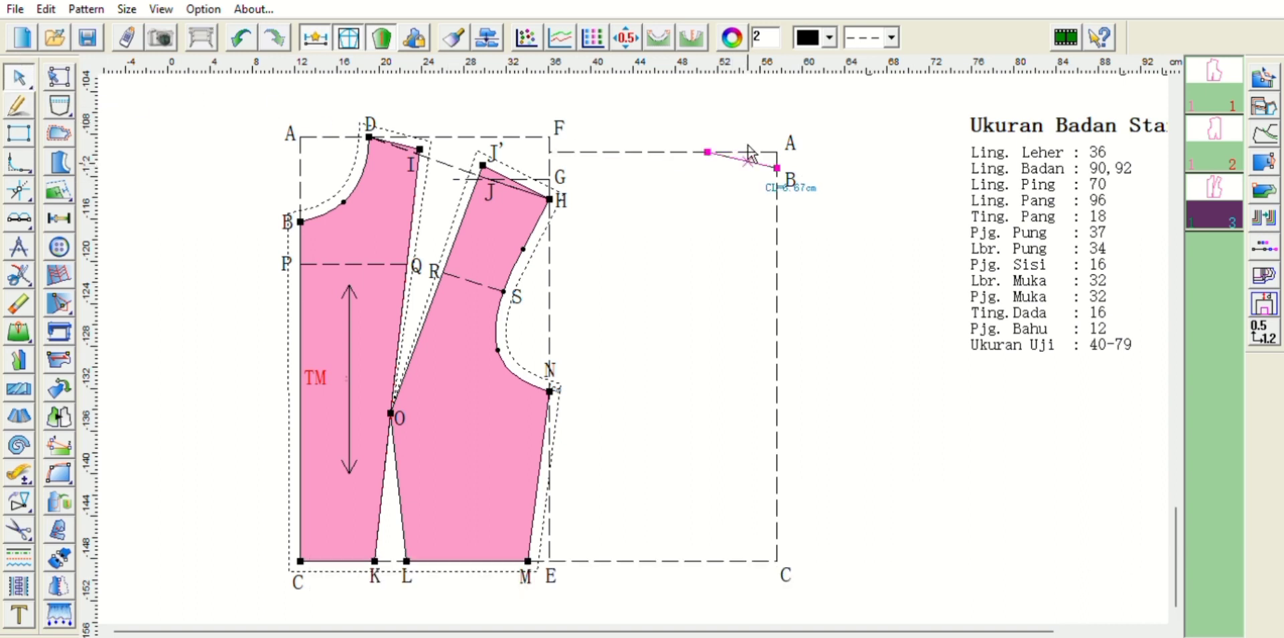
left_click(748, 146)
left_click_drag(748, 146, 743, 146)
left_click(742, 146)
right_click(742, 146)
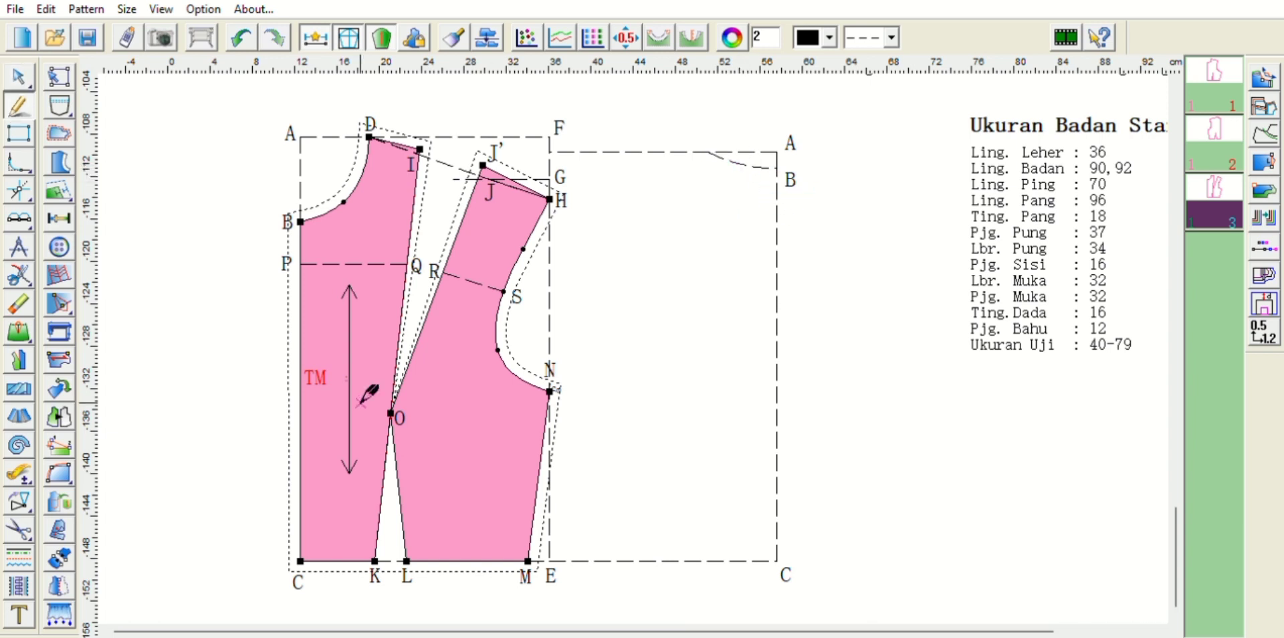
Step: Label the neckline's shoulder end D, just above the upper horizontal line
left_click(19, 606)
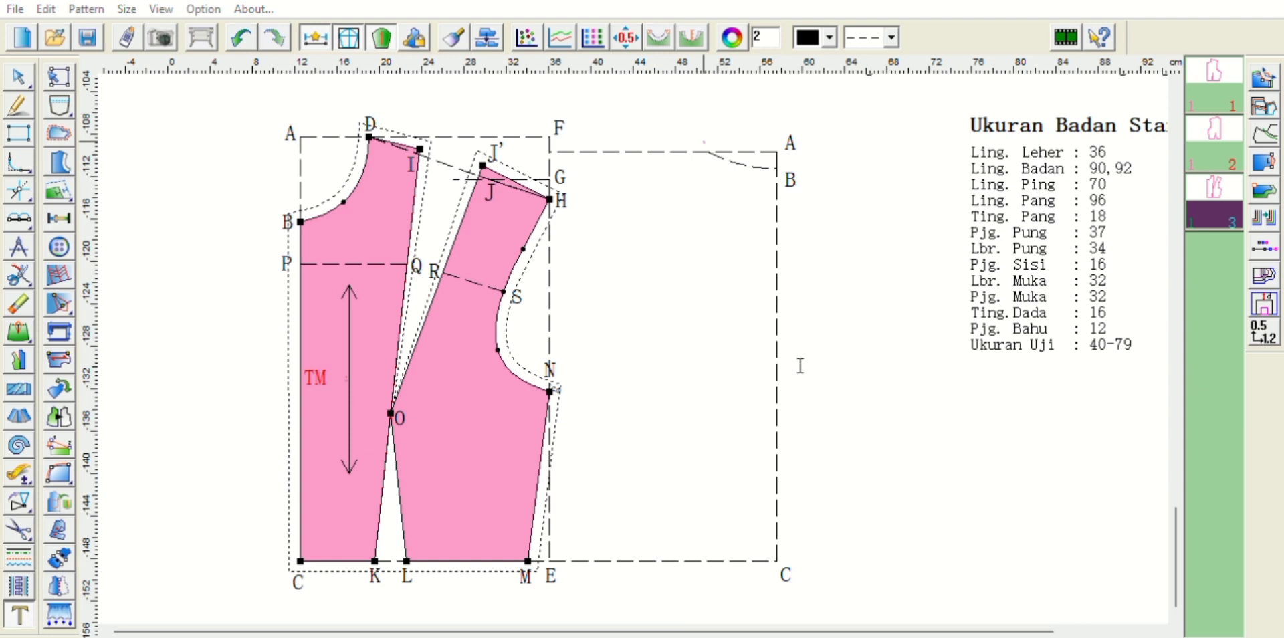
left_click(710, 153)
left_click(710, 143)
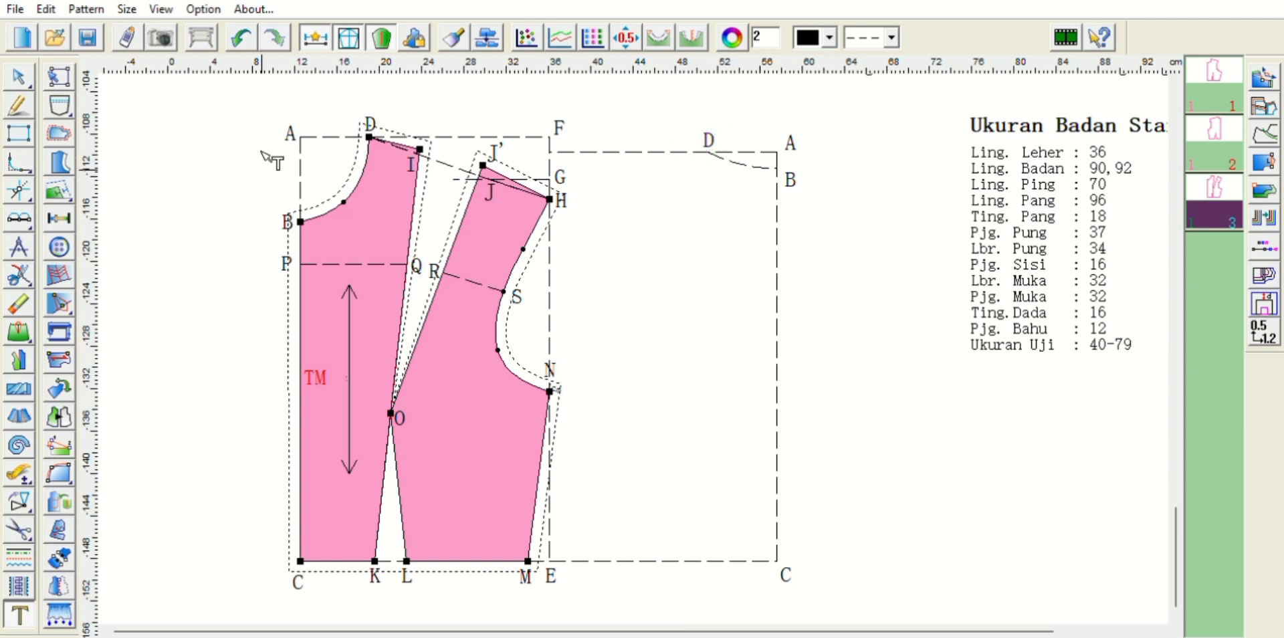
right_click(172, 137)
Step: Cut the vertical line below F where the line from A meets it, and draw a dashed line from there to H
left_click(20, 274)
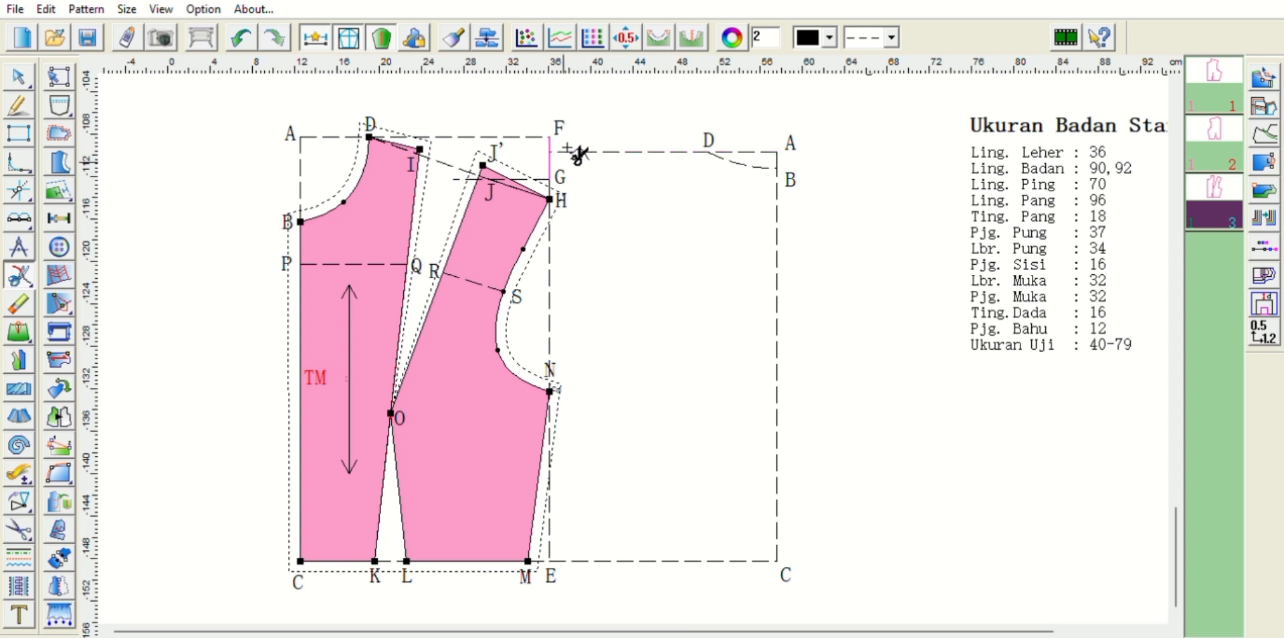
right_click(561, 158)
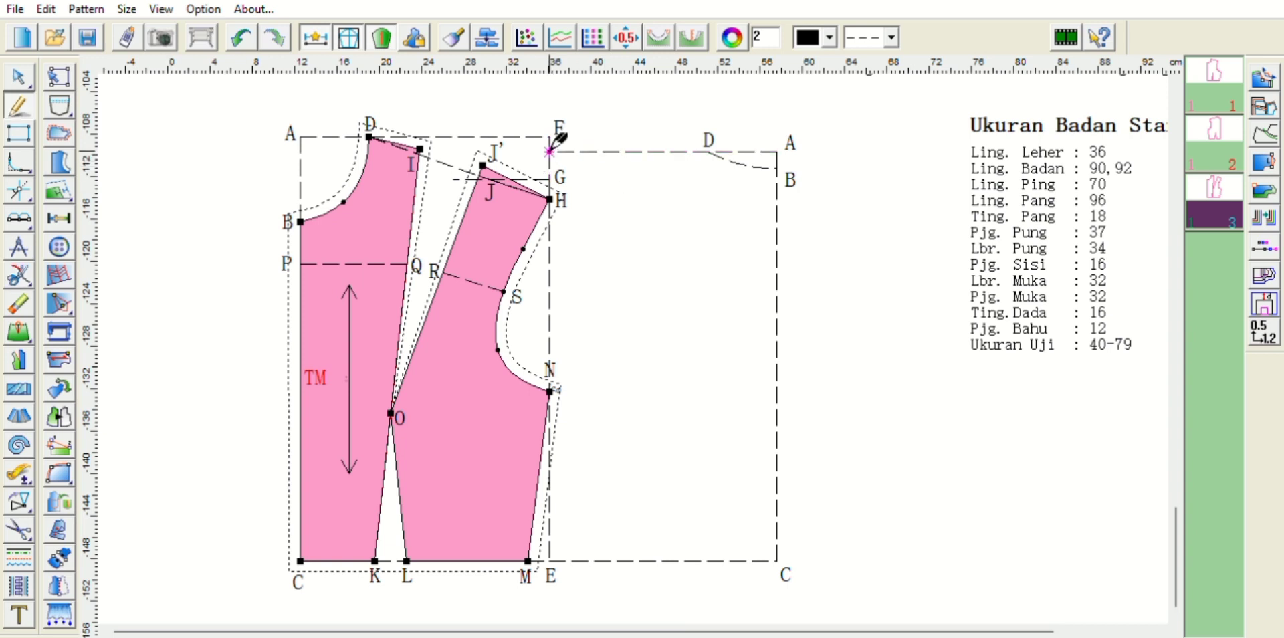
left_click(550, 152)
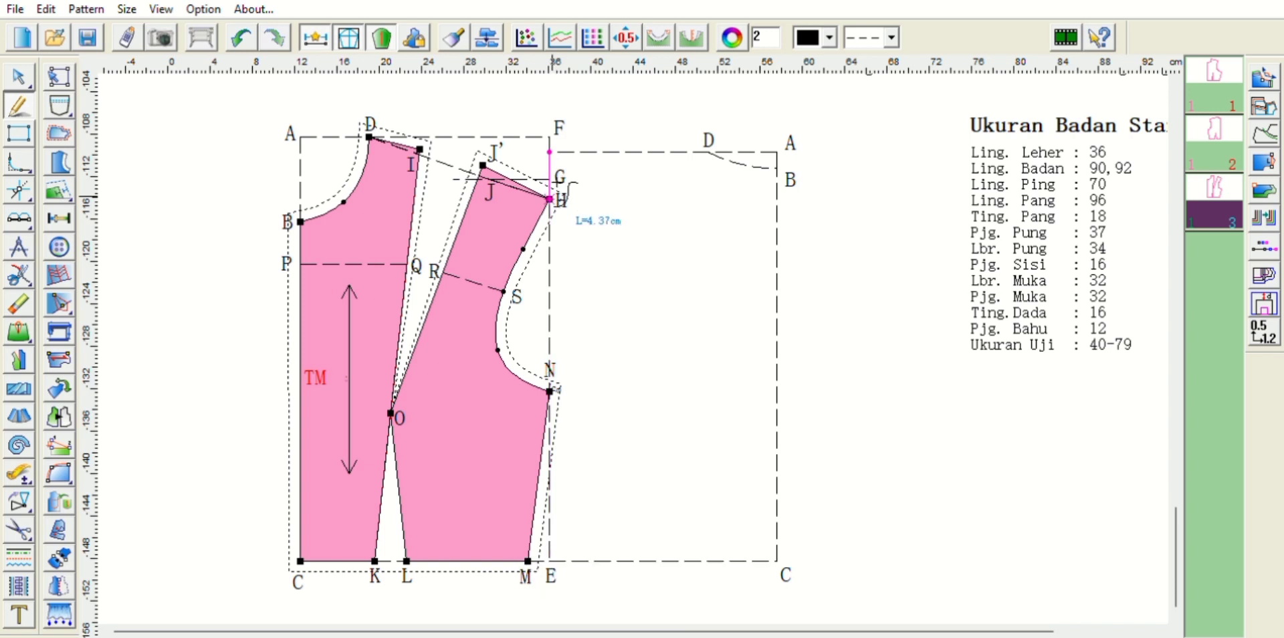
left_click(550, 199)
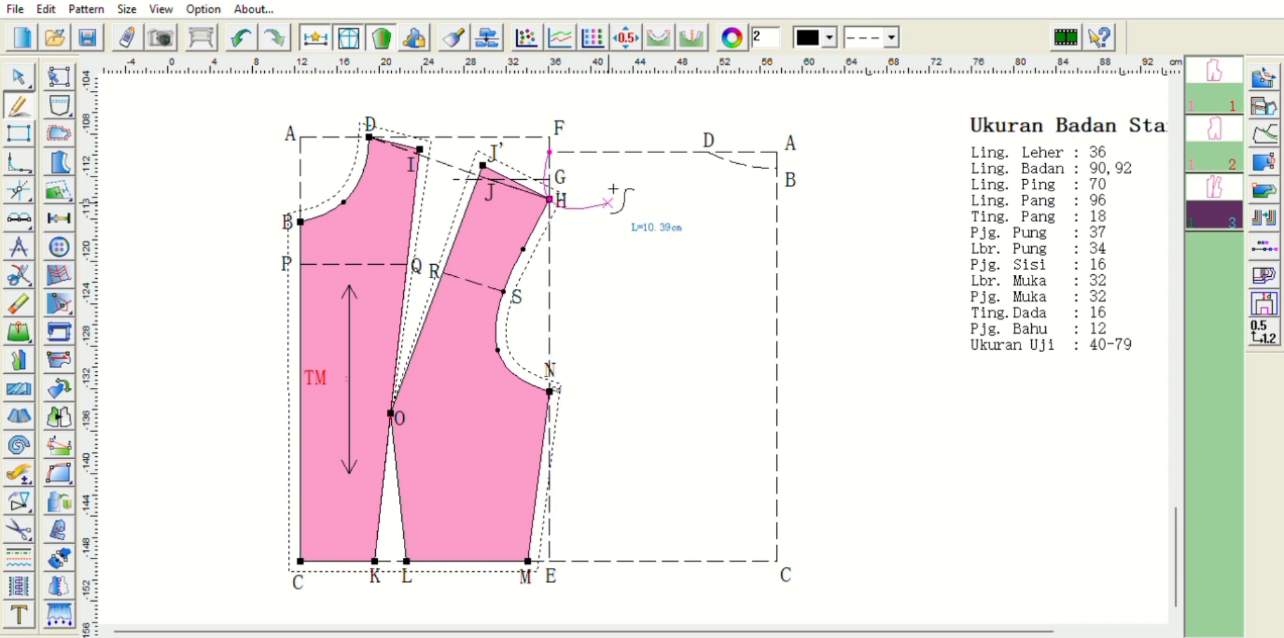
right_click(614, 189)
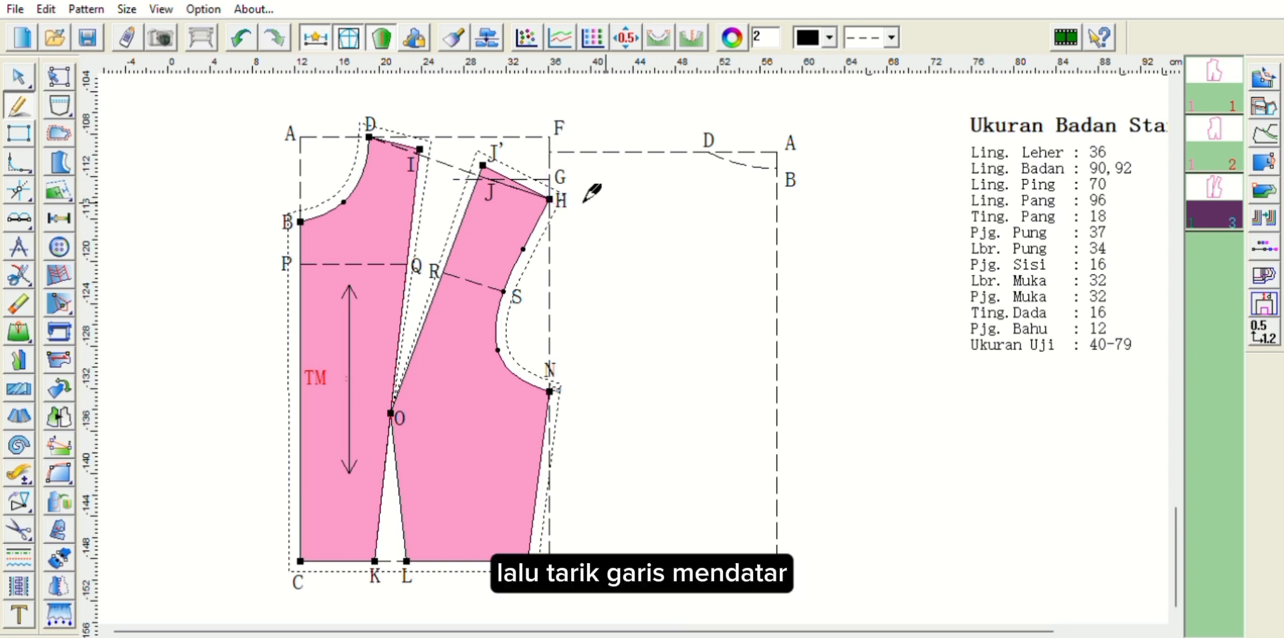
Step: Draw a dashed horizontal line about 9.3 cm long from H toward the centre back, and join D to it with a shoulder line about 14 cm long
left_click(550, 199)
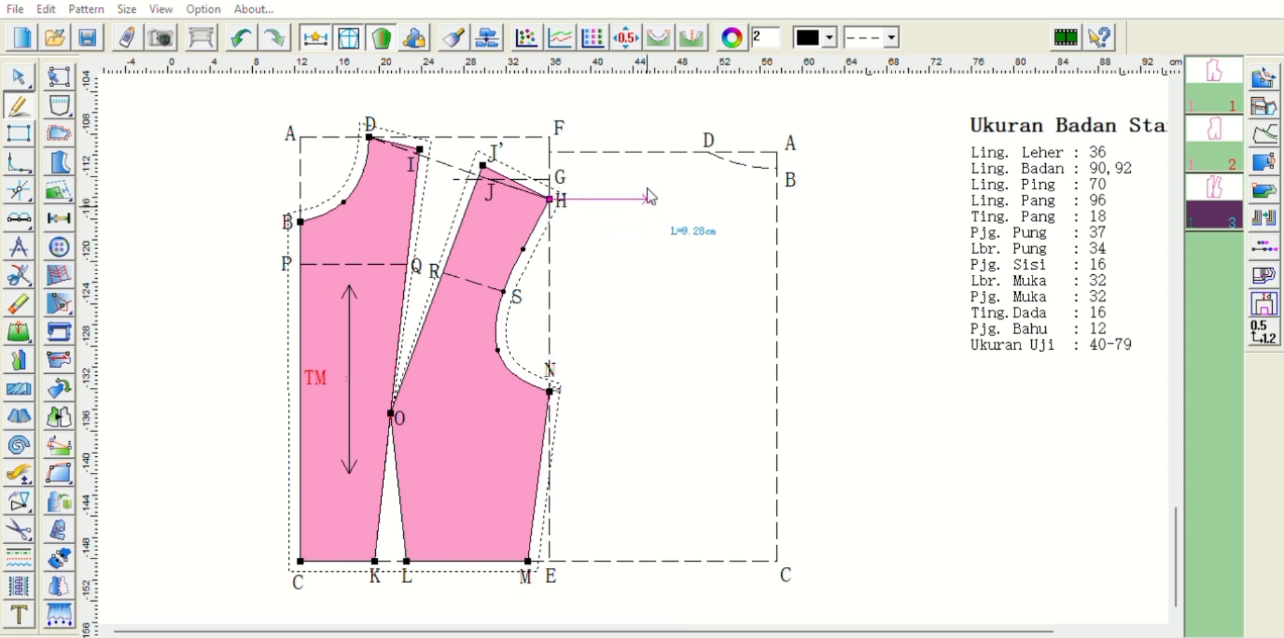
left_click(708, 153)
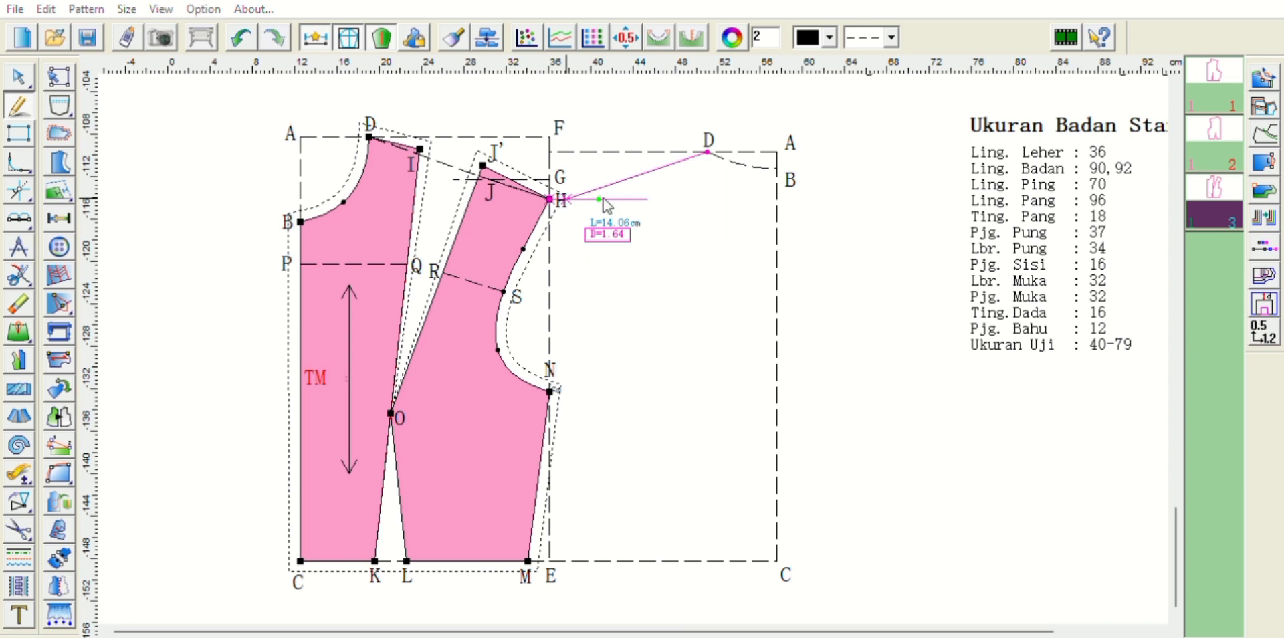
key("Return")
right_click(741, 261)
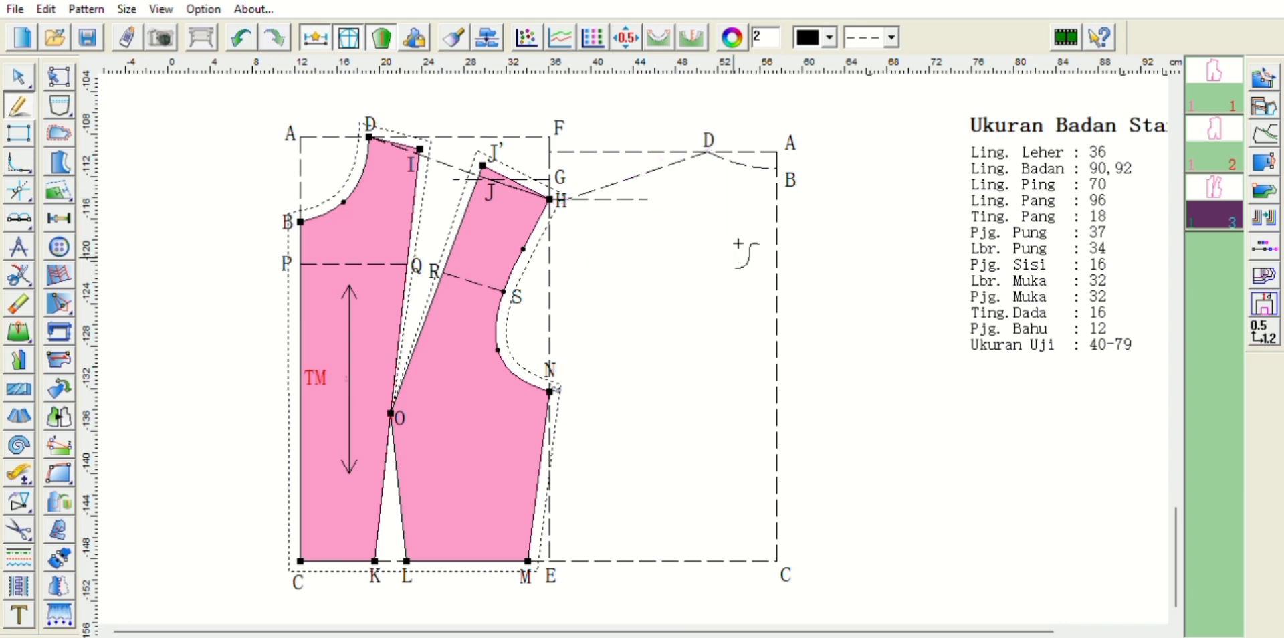
Step: Set a point on the back shoulder line 5 cm from D
left_click(709, 145)
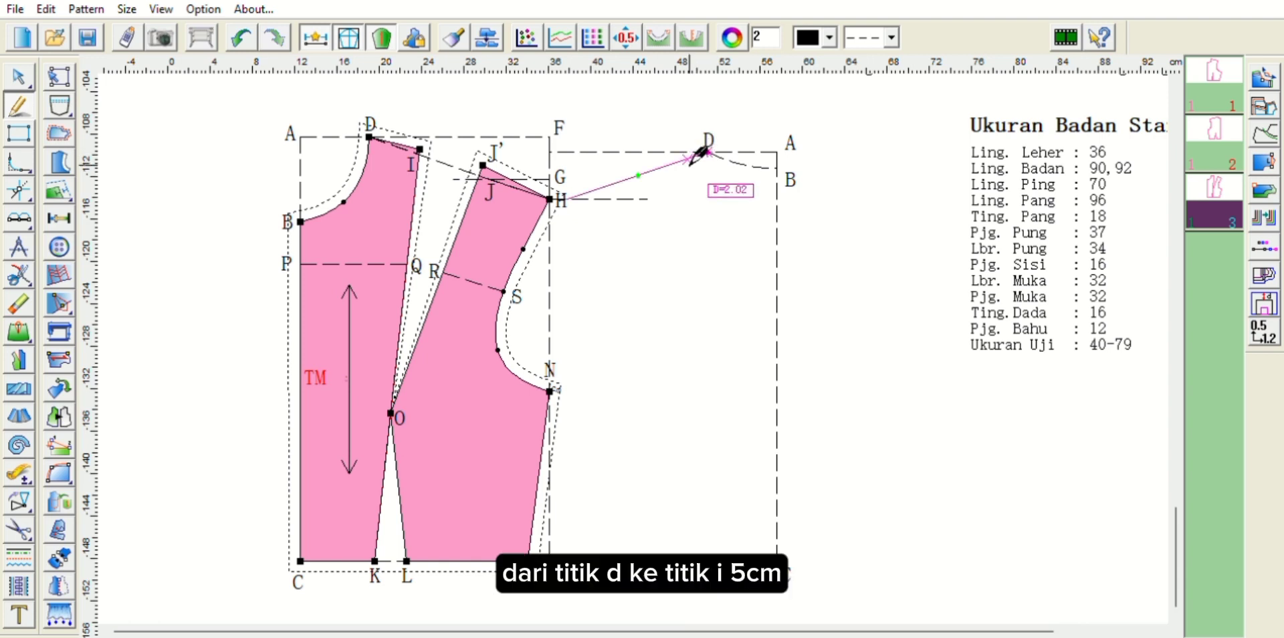
right_click(707, 149)
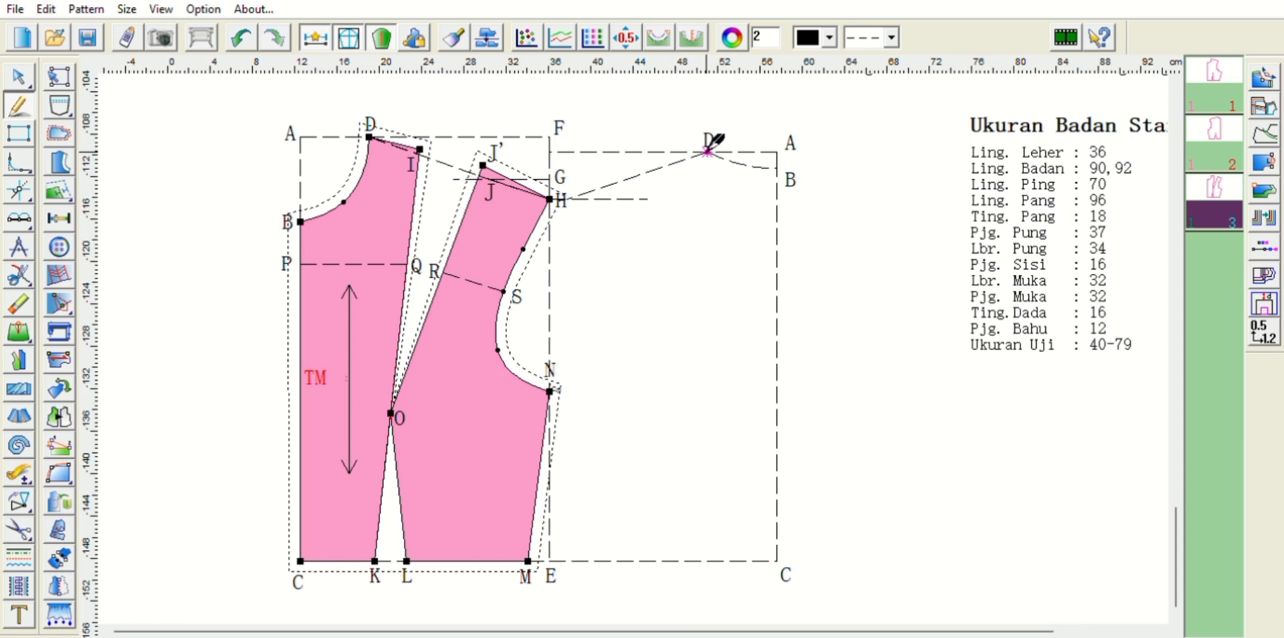
left_click(708, 149)
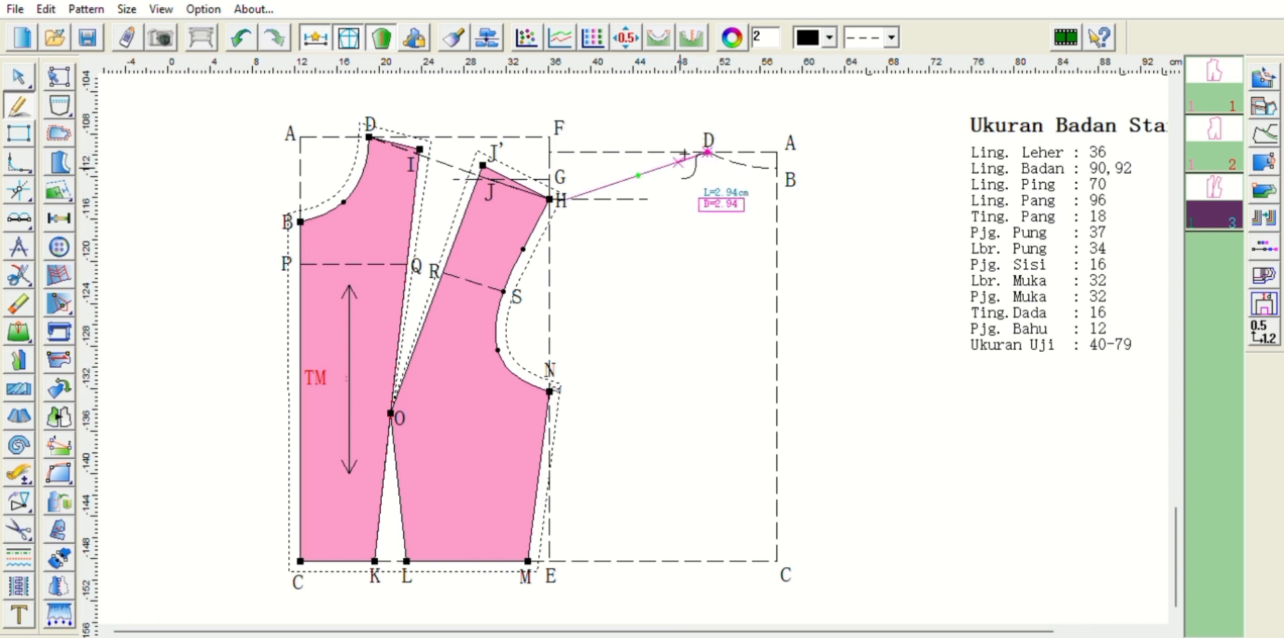
type("5")
key("Return")
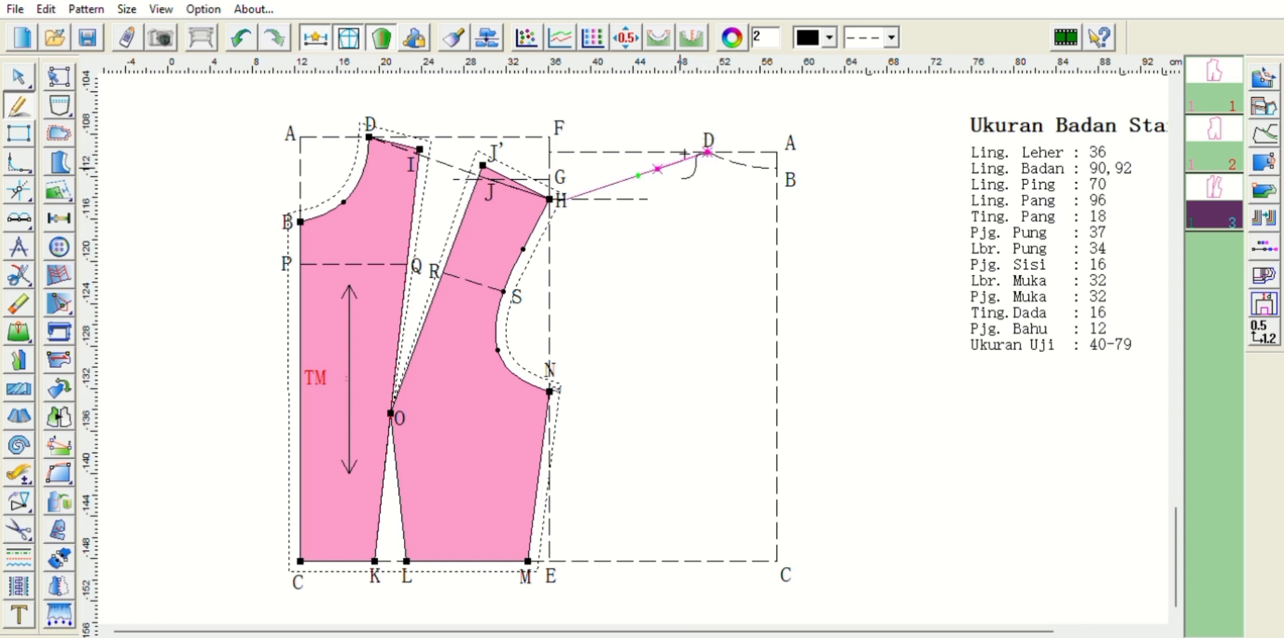
key("Escape")
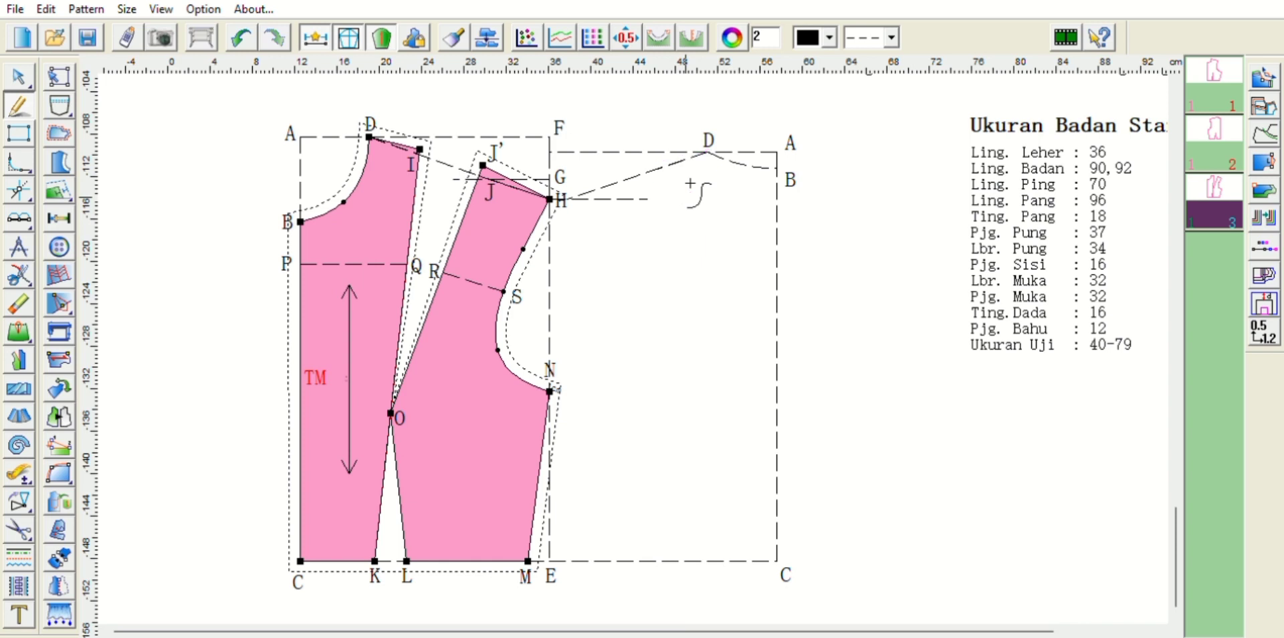
Step: Draw a 2 cm segment along the back shoulder line from the 5 cm point toward H
left_click(658, 168)
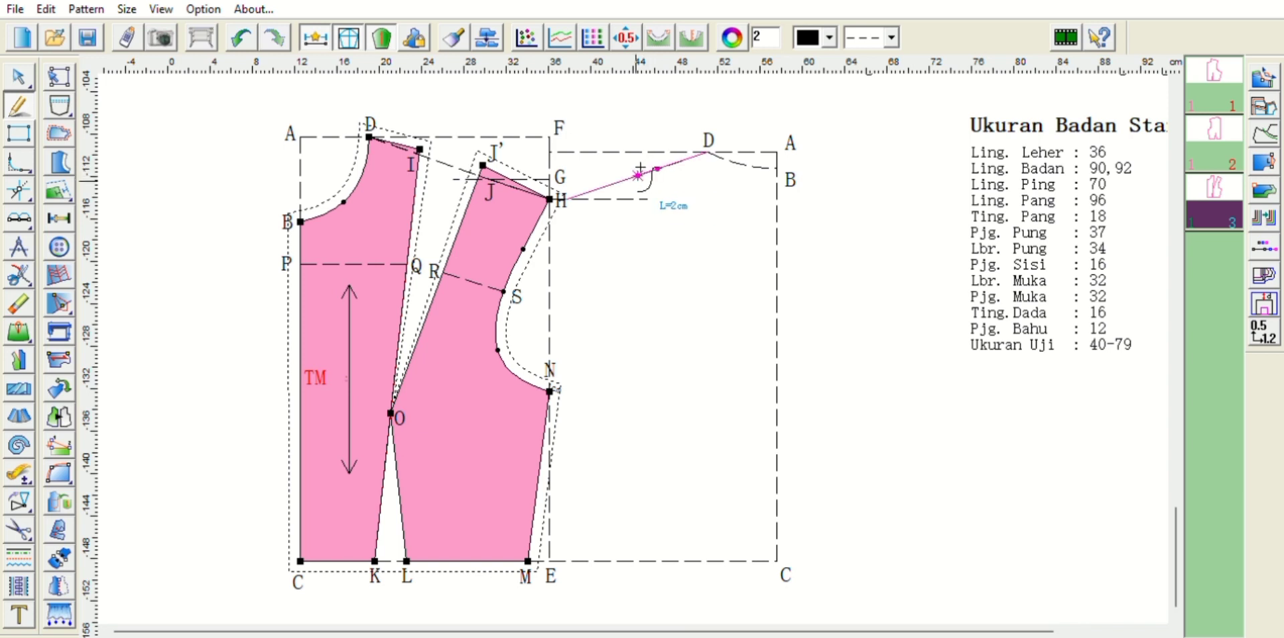
left_click(640, 168)
left_click(641, 172)
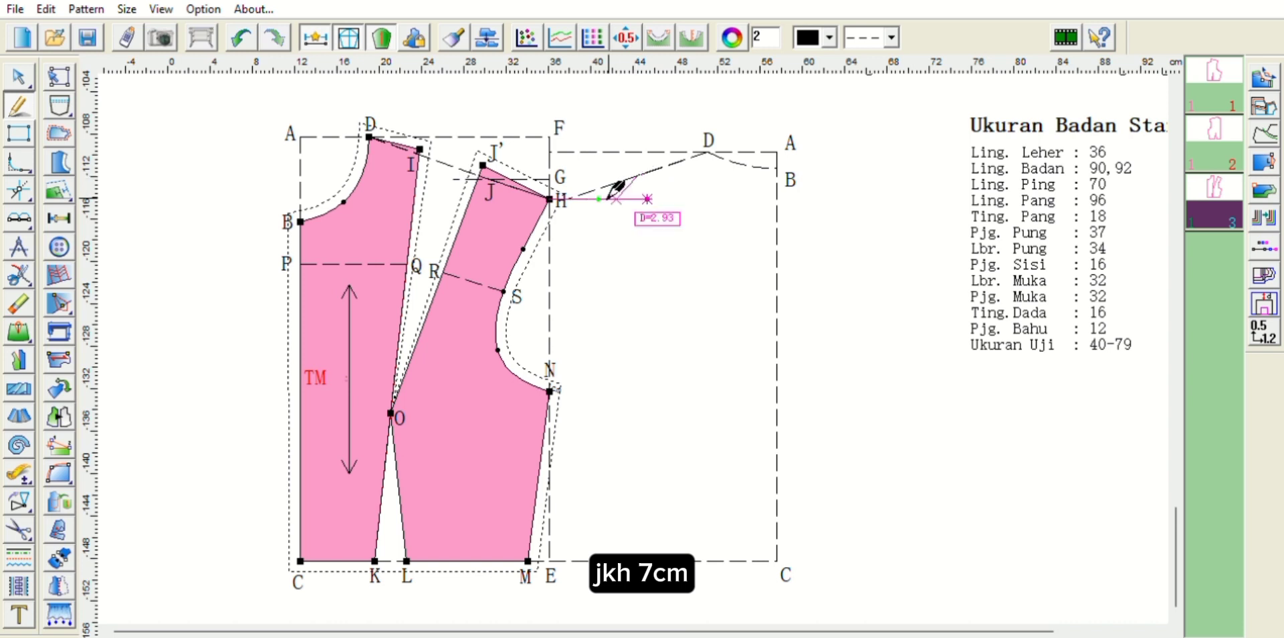
left_click(571, 195)
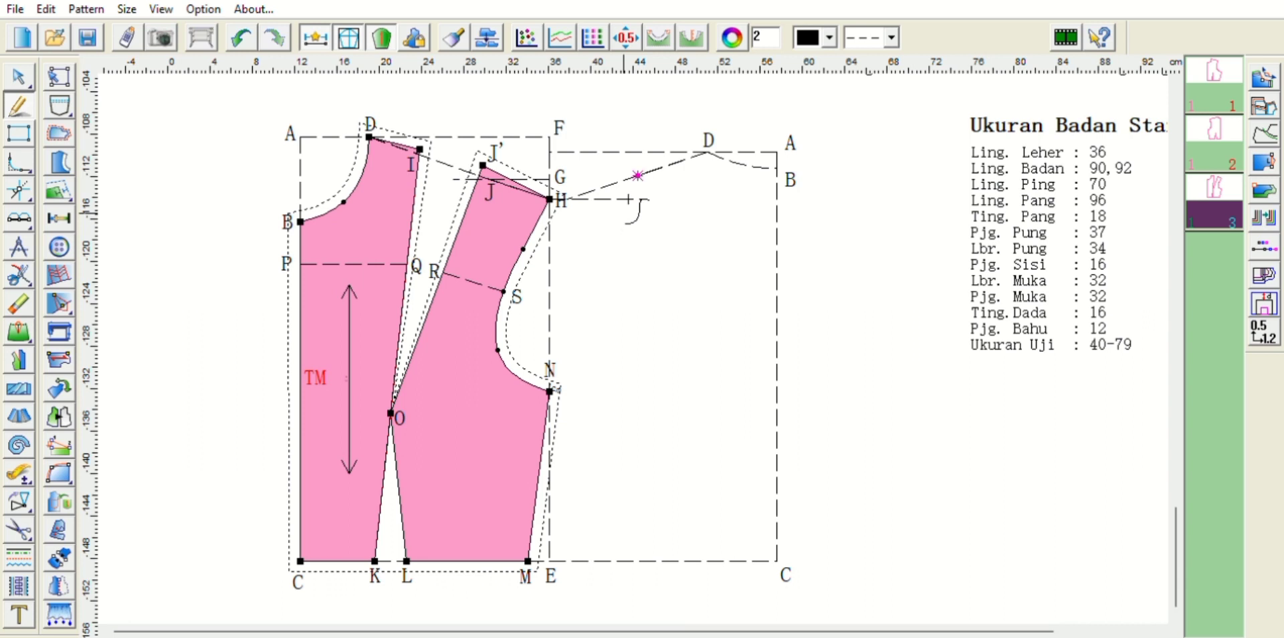
Step: Label the two dart points on the back shoulder line I and J, with I nearer to D
left_click(658, 168)
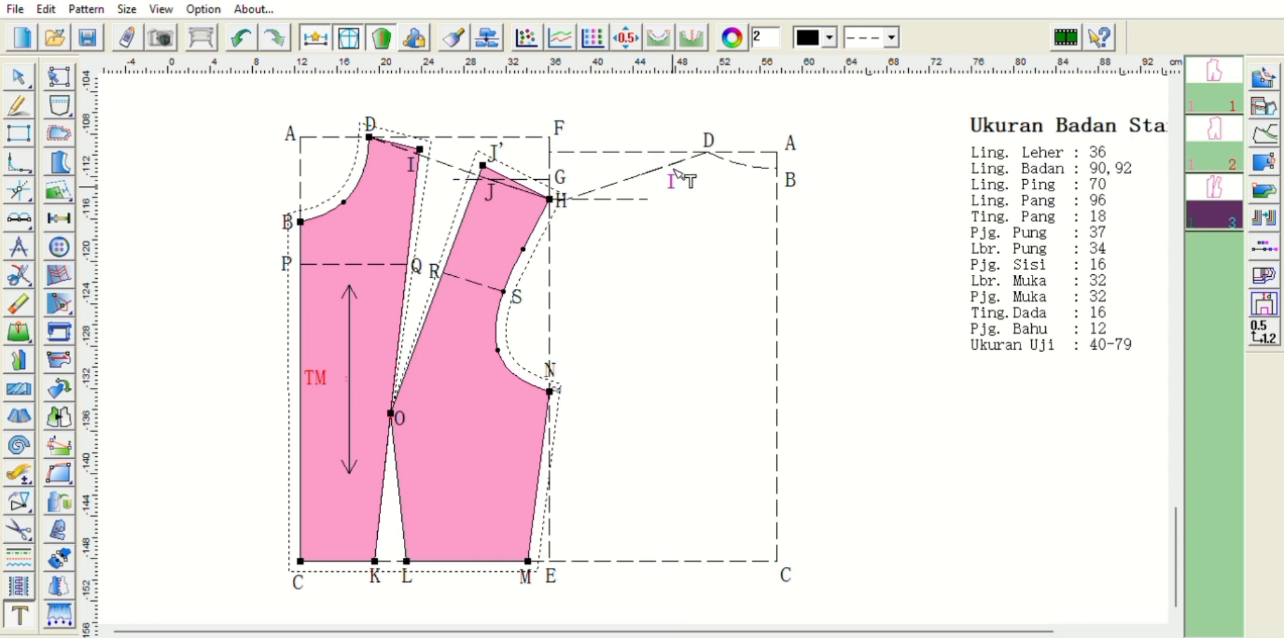
left_click(674, 169)
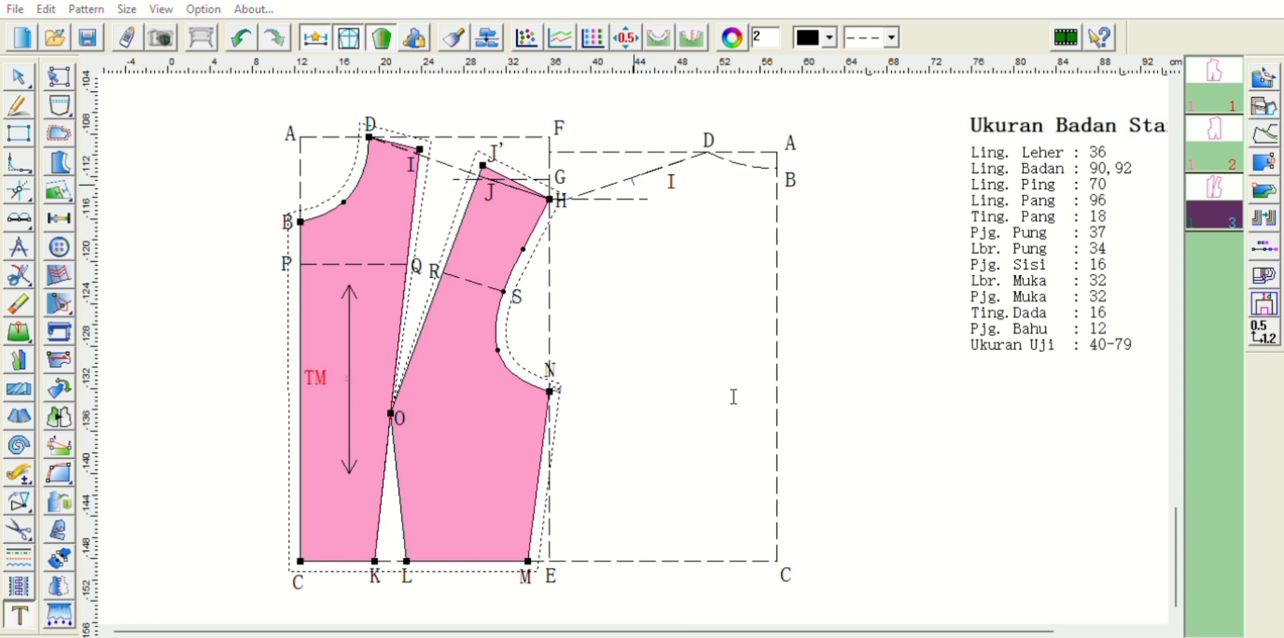
left_click(637, 180)
Step: Draw a dashed line from a point 7 cm from C on the waist line up to I, and label its lower end K
key("f")
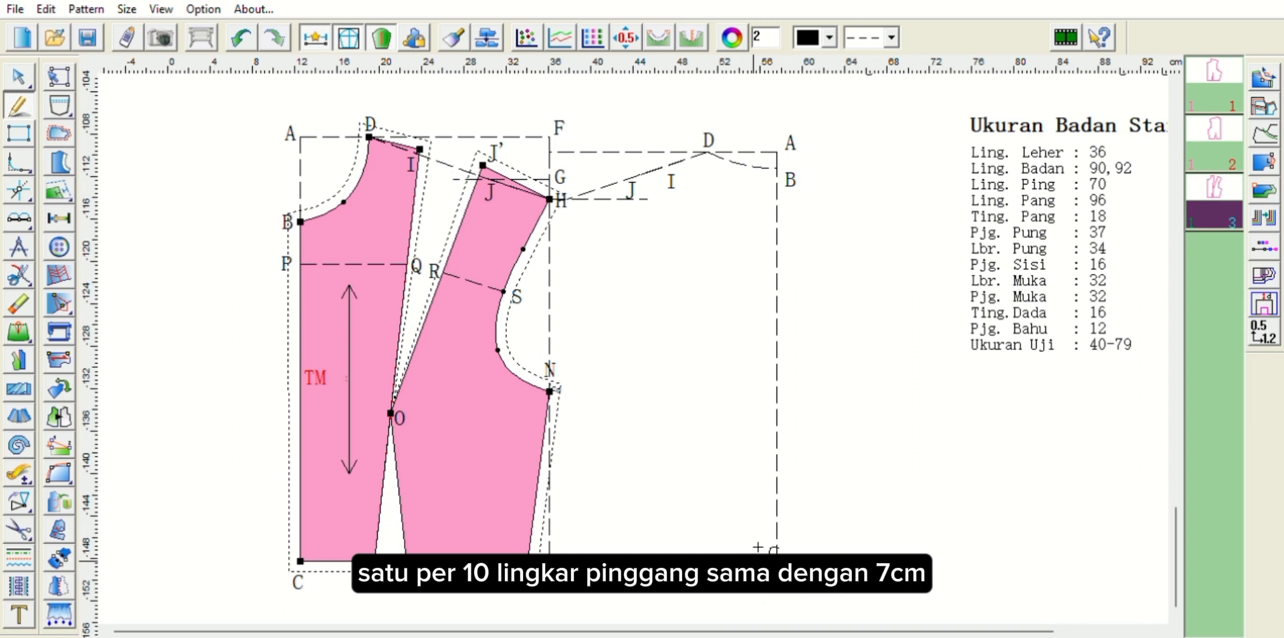
left_click(758, 549)
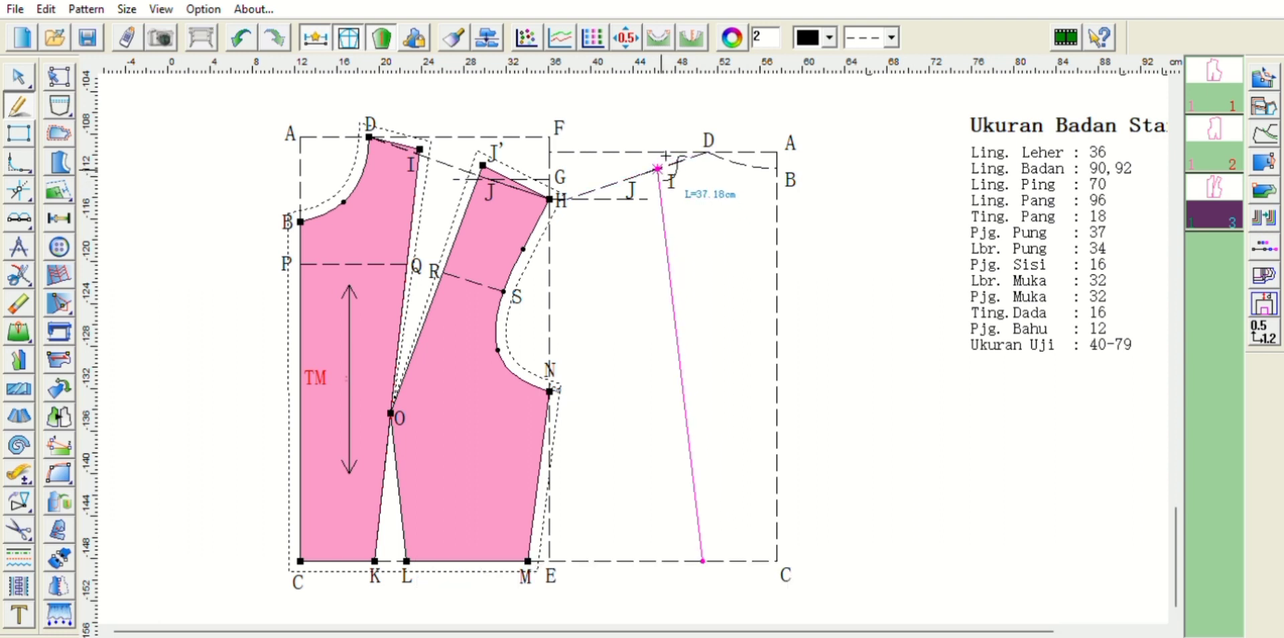
left_click(660, 167)
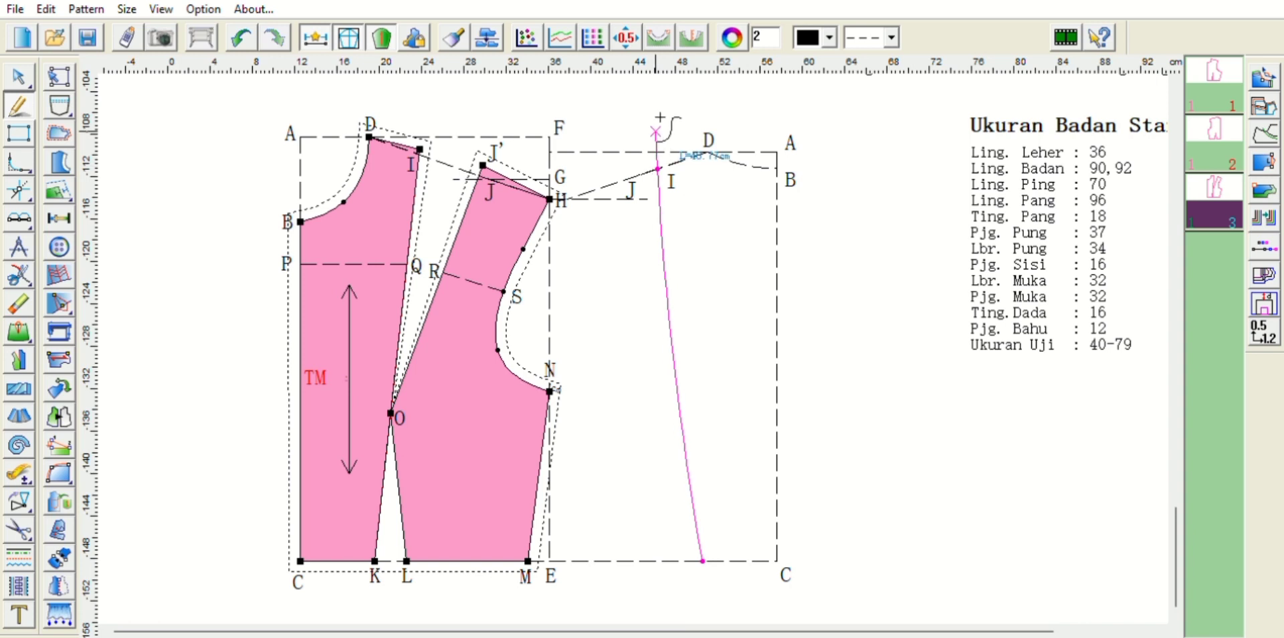
right_click(660, 133)
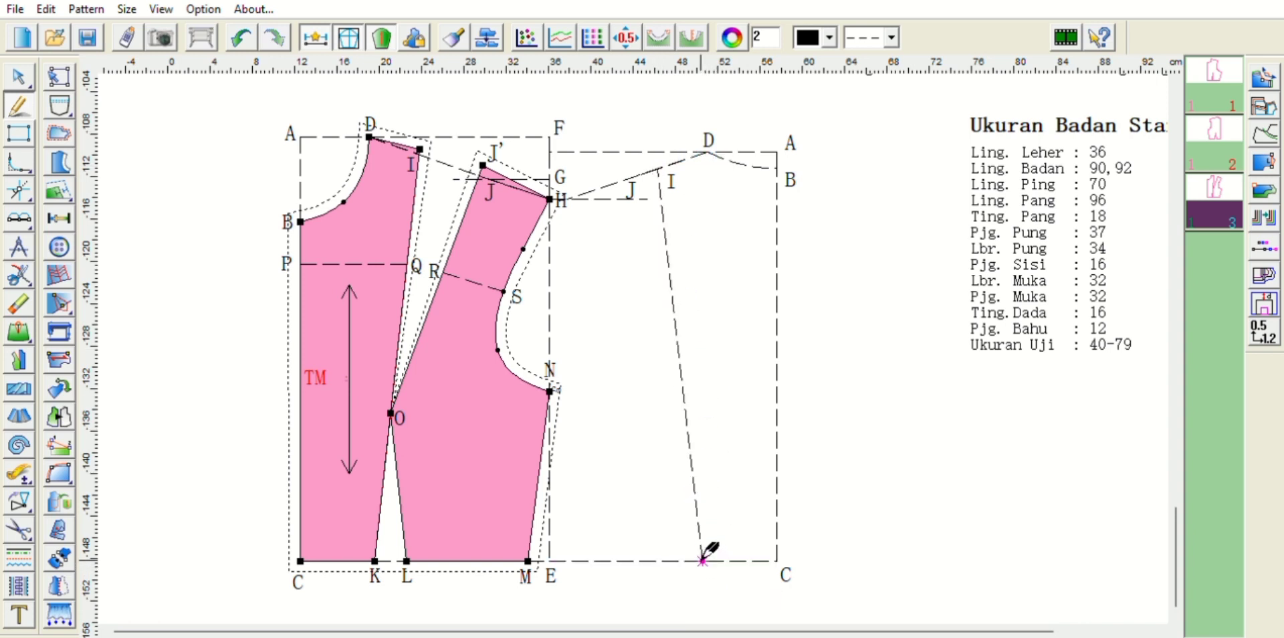
left_click(19, 615)
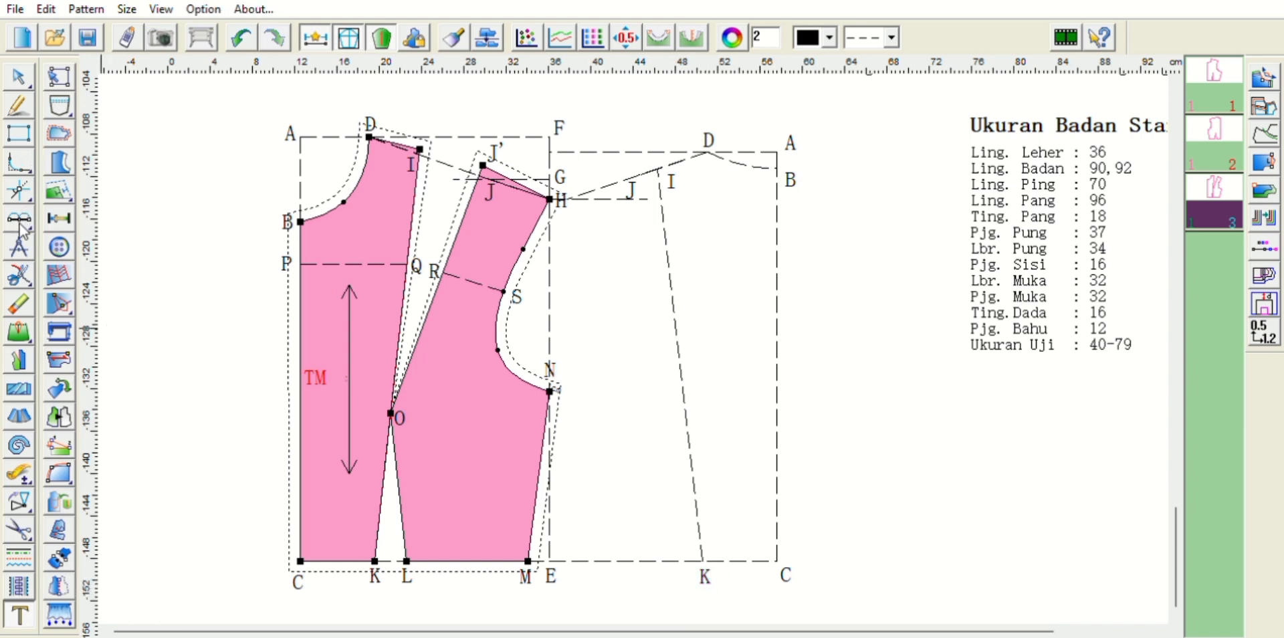
Step: Split the back waist line at point K with the cut tool
left_click(19, 106)
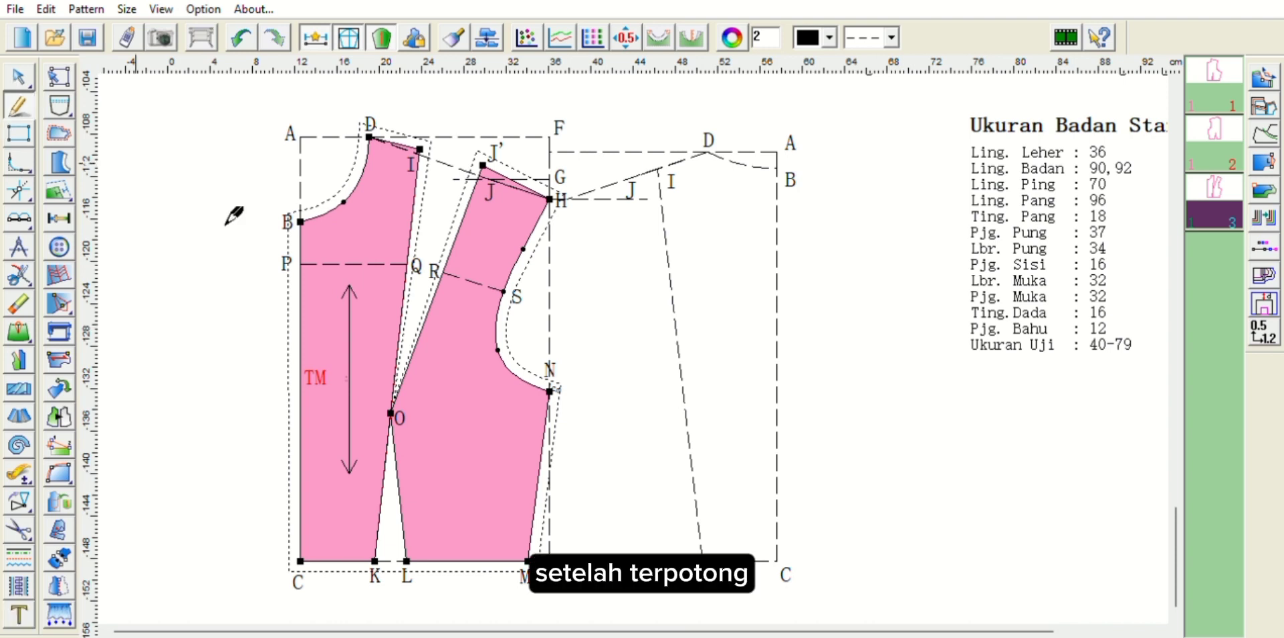
left_click(550, 560)
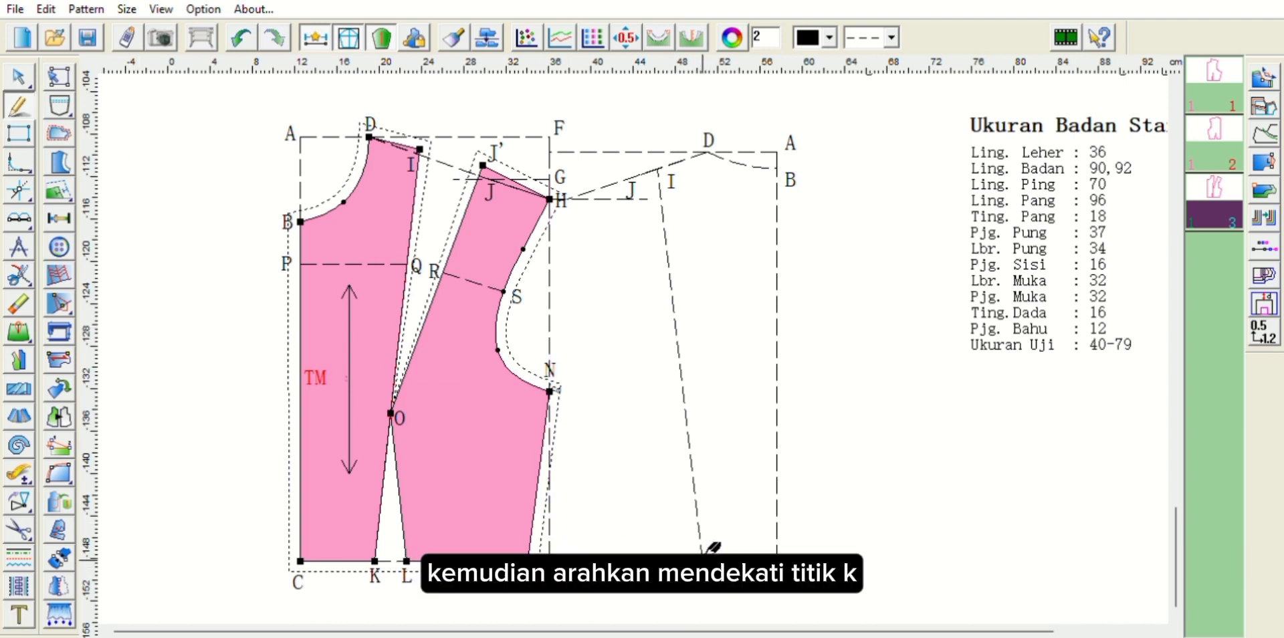
left_click(26, 269)
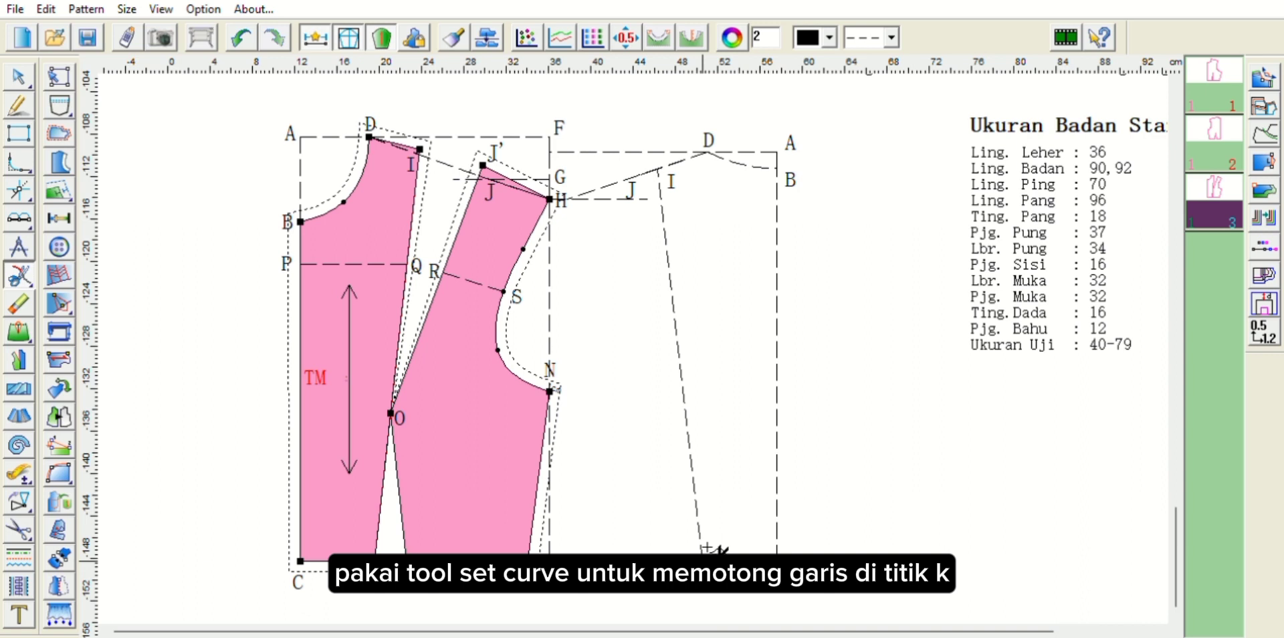
Step: Draw a 3 cm segment along the back waist line from K toward E
left_click(19, 105)
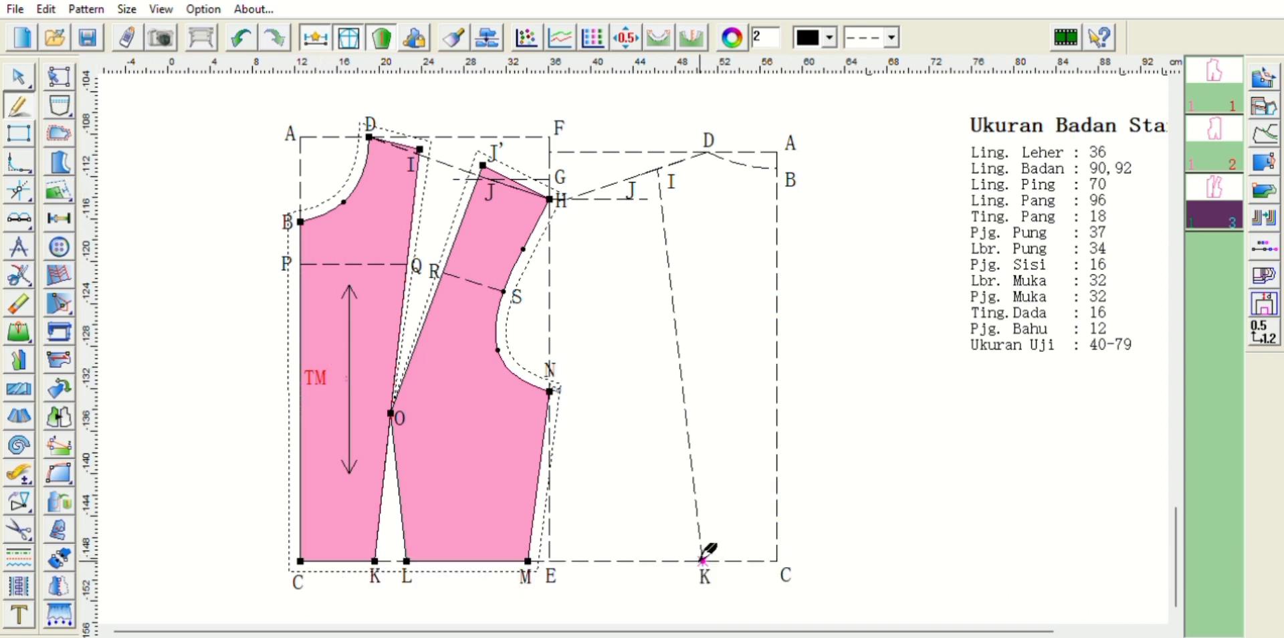
mouse_move(682, 552)
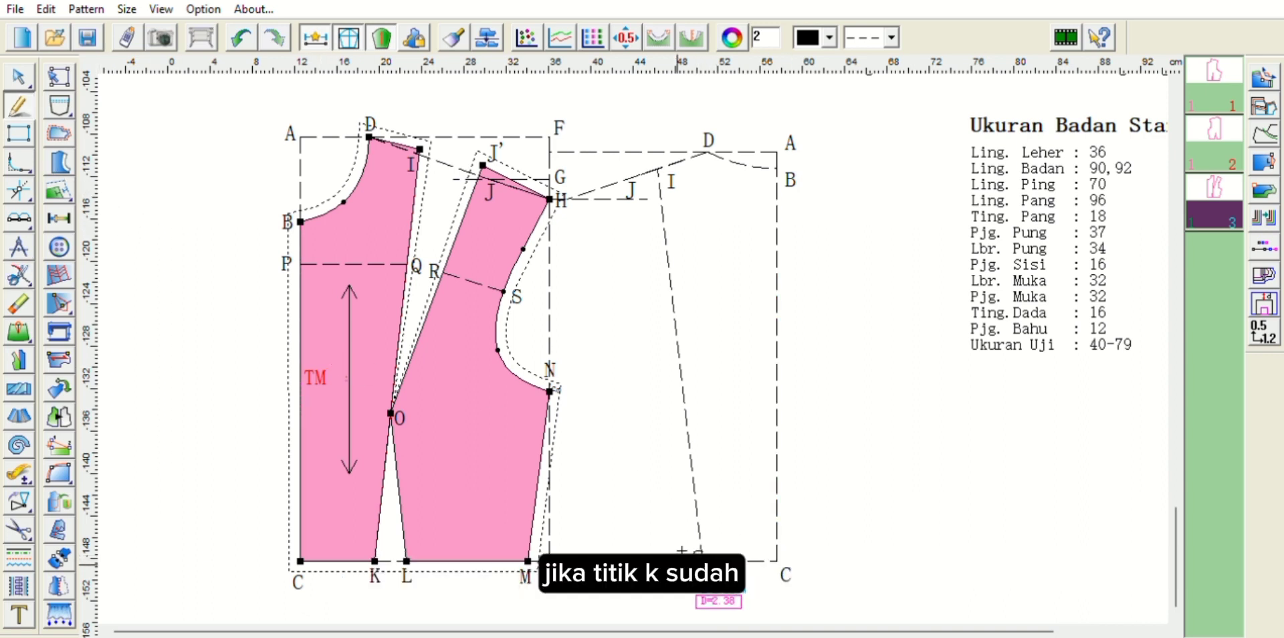
type("3")
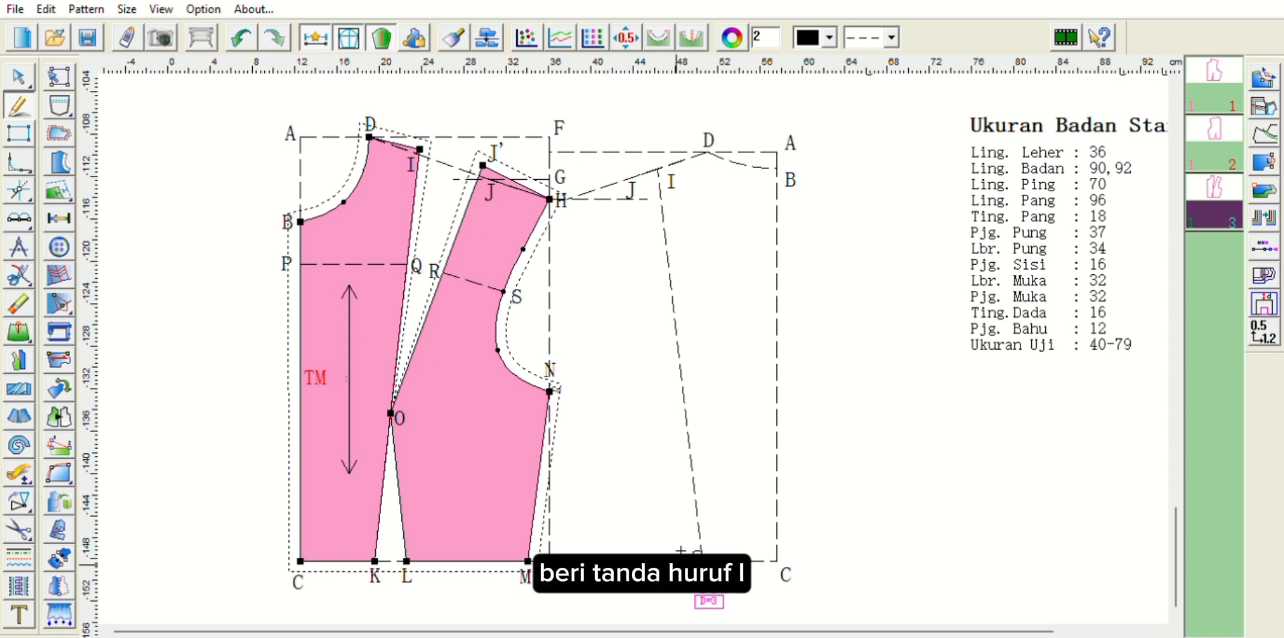
left_click(678, 560)
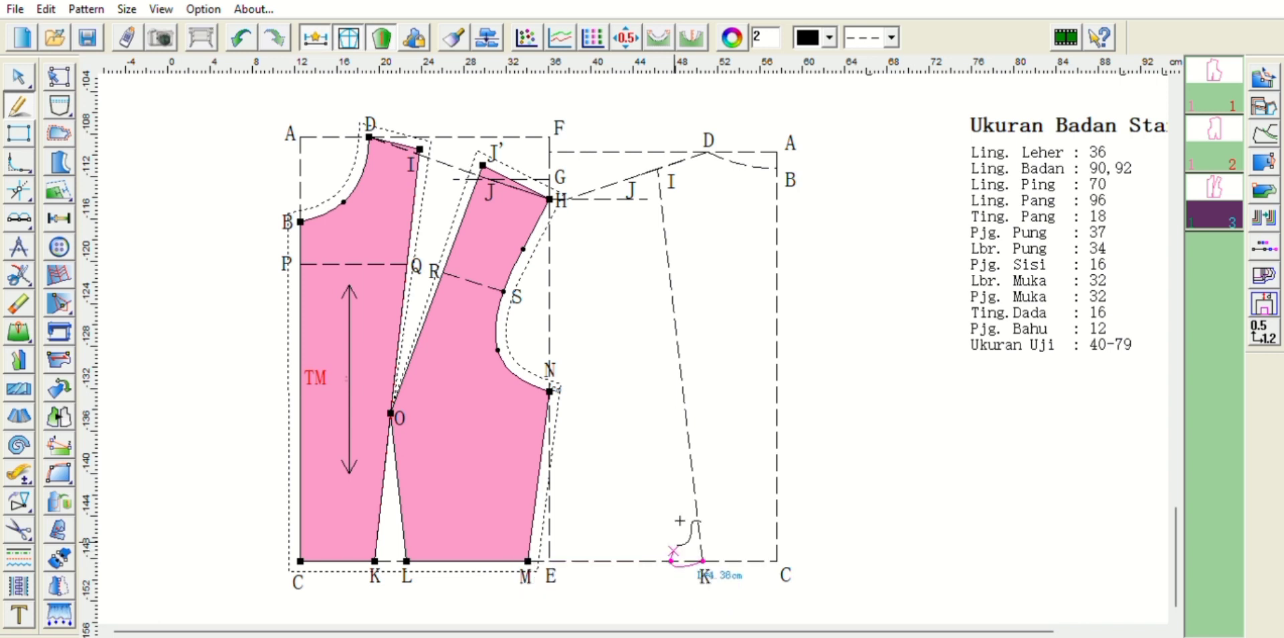
right_click(682, 521)
Step: Label the waist point 3 cm from K as L
left_click(18, 605)
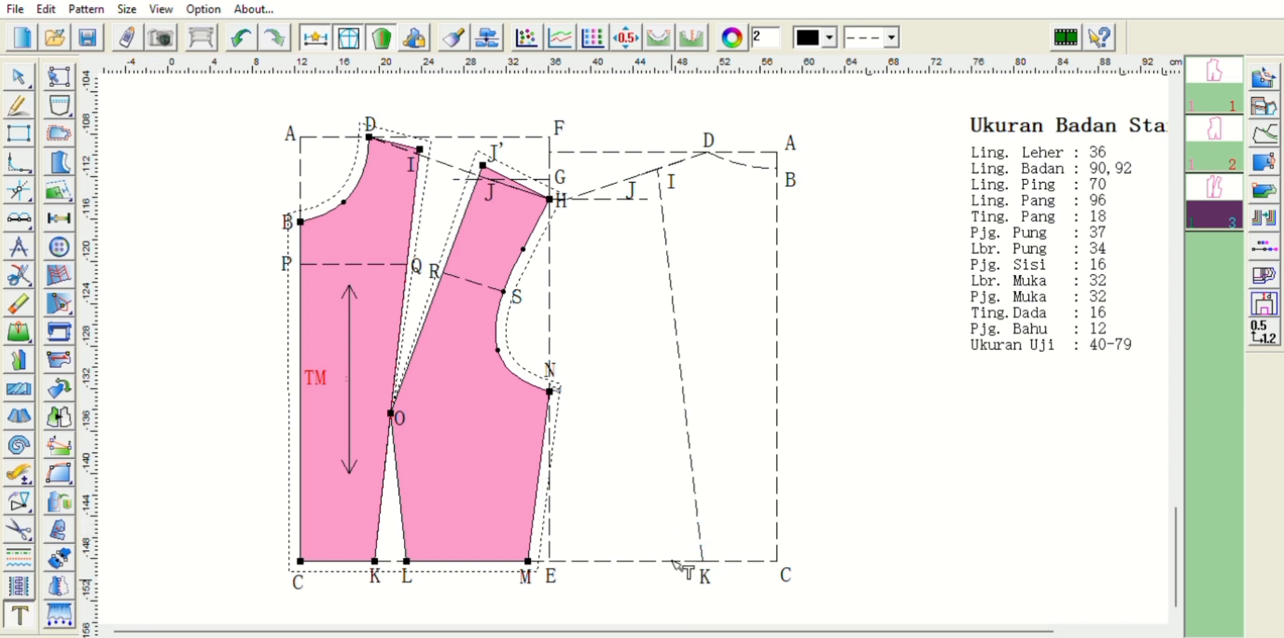
left_click(667, 555)
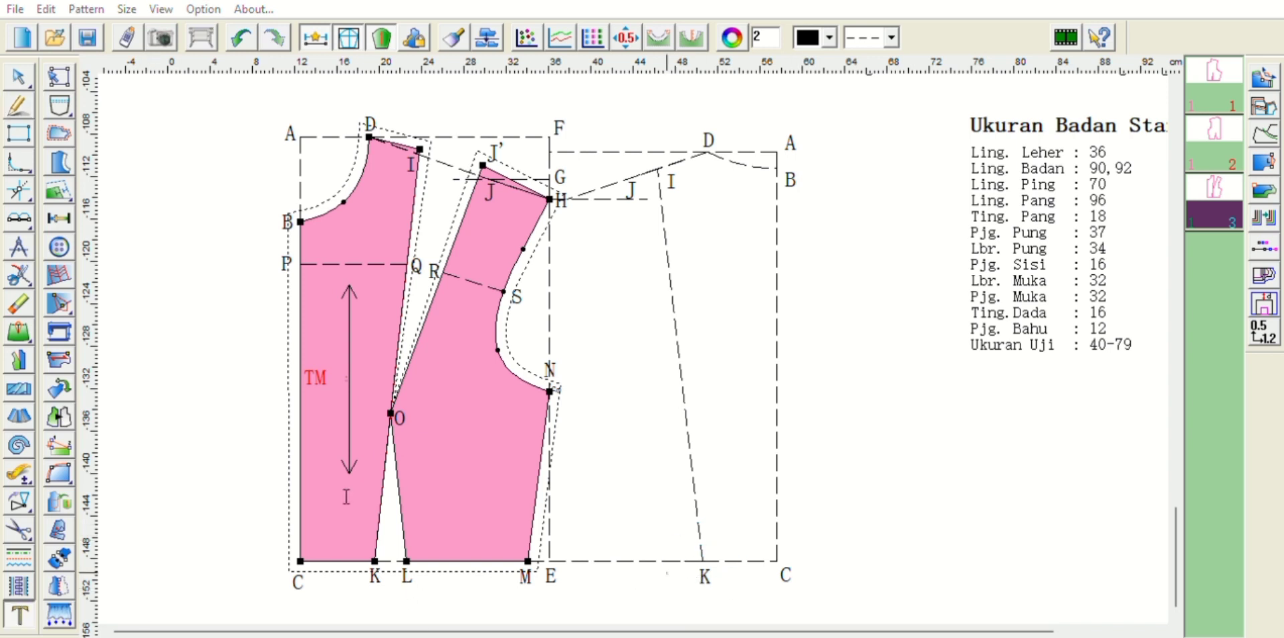
key("Return")
left_click(671, 575)
left_click(670, 566)
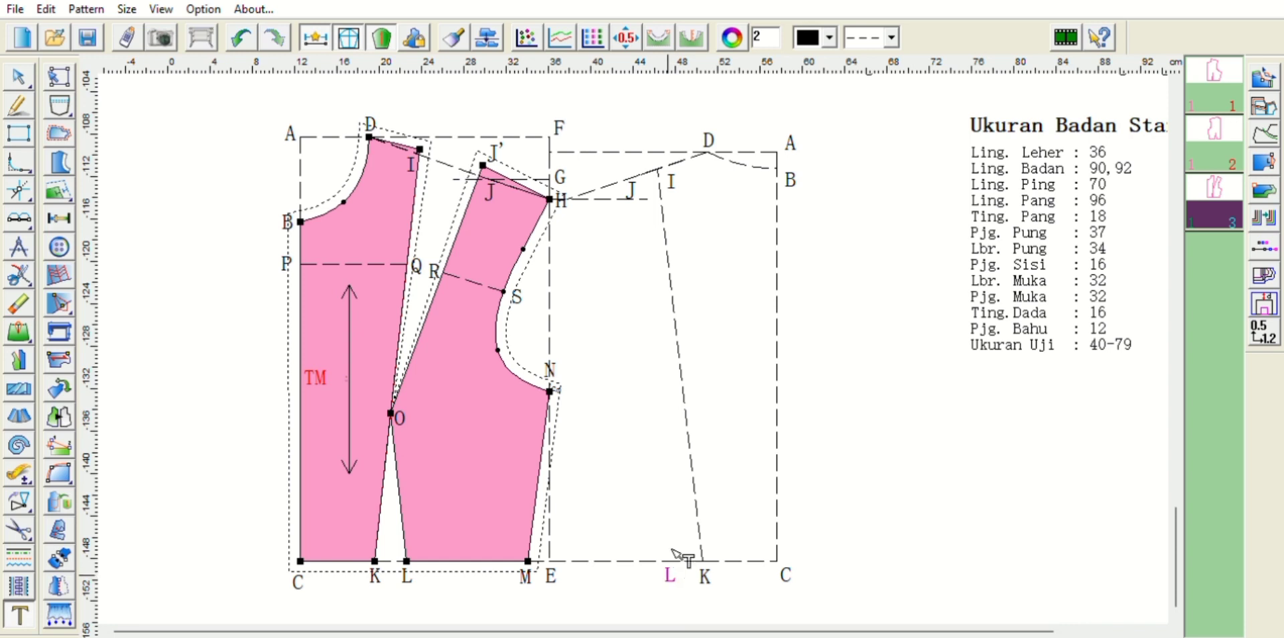
Step: Draw a dashed dart leg from L up to the point 12 cm above K on line IK
key("f")
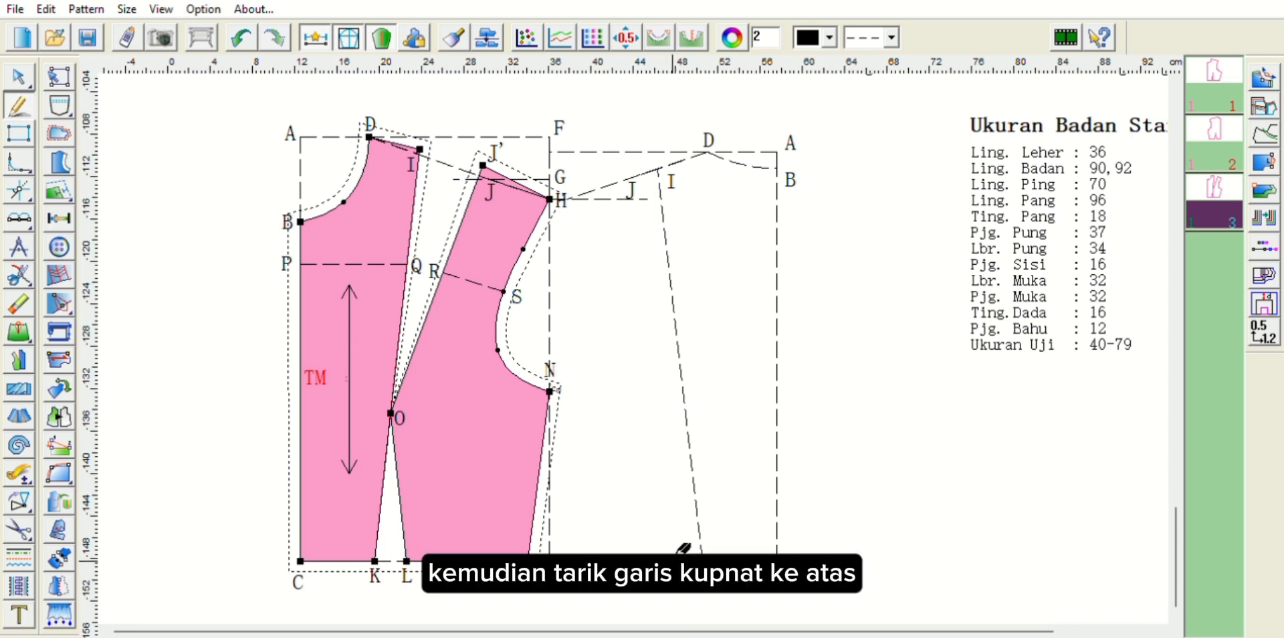
left_click(672, 560)
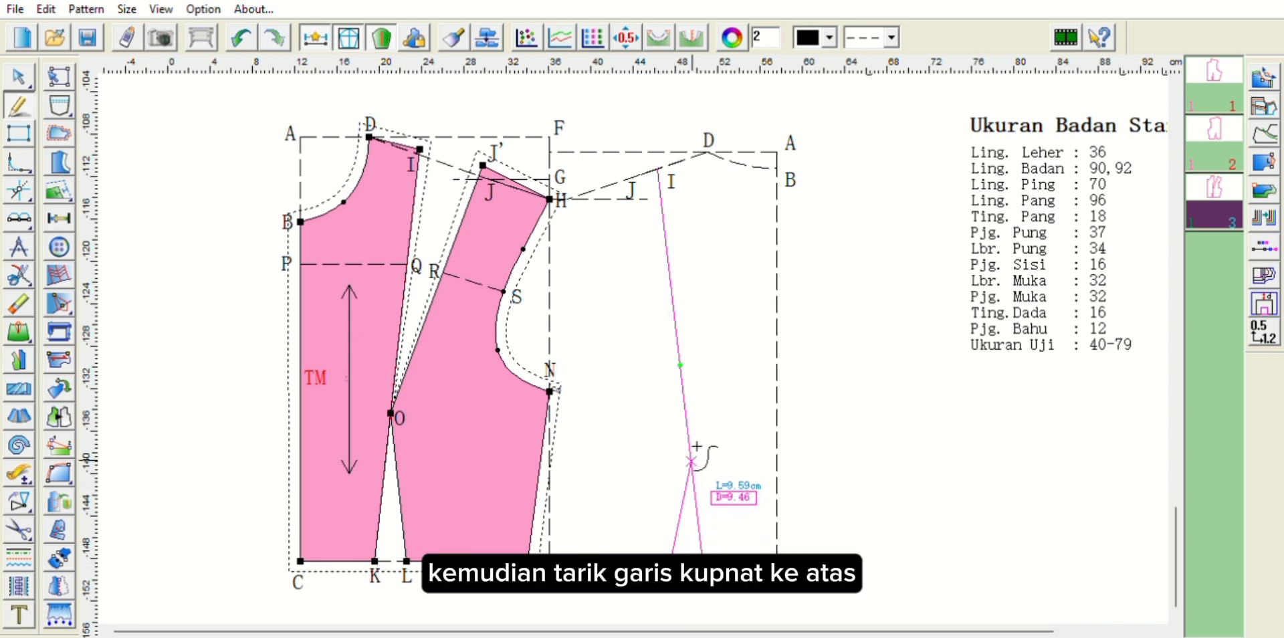
type("12")
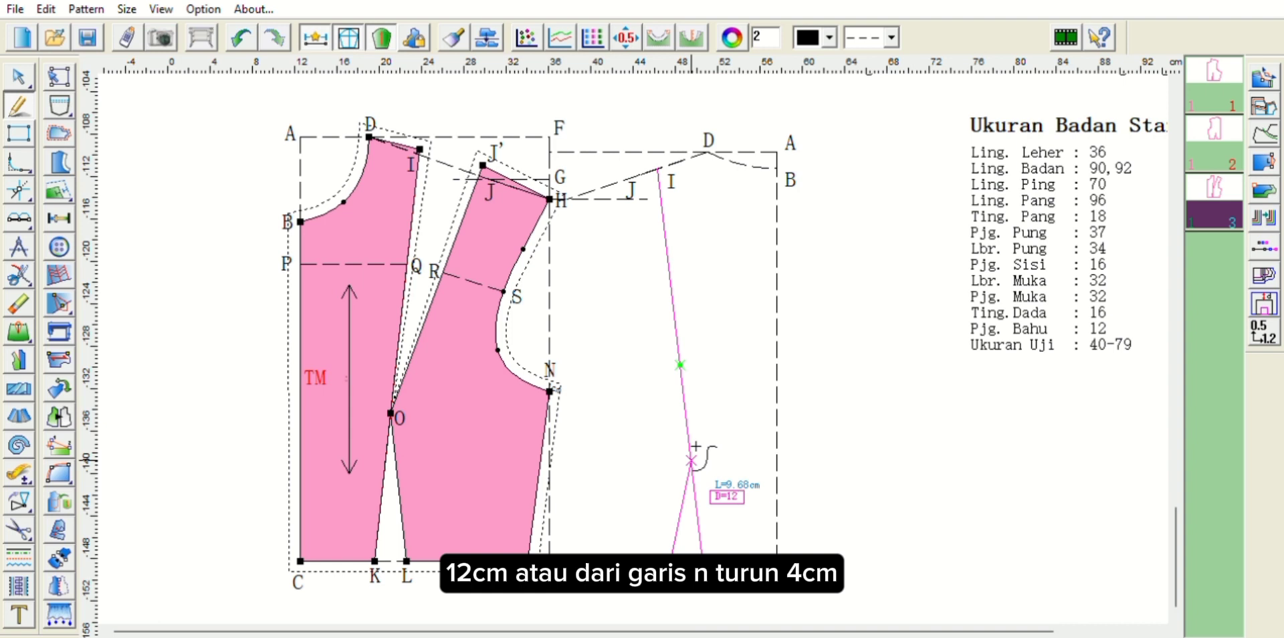
key("Return")
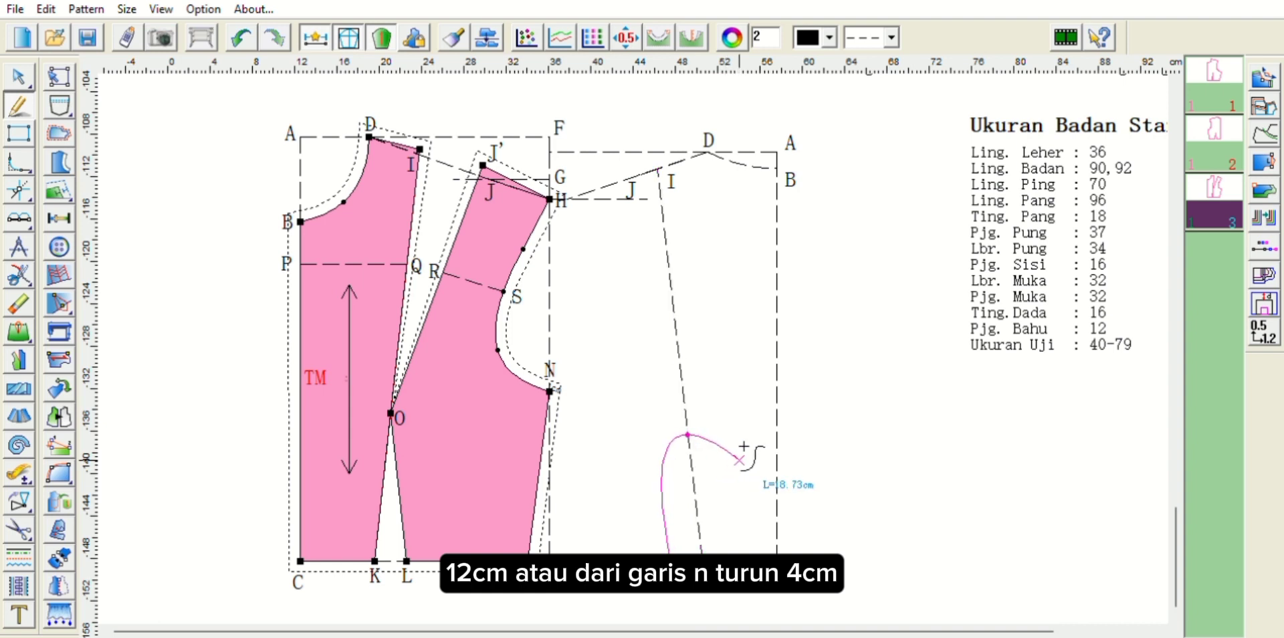
right_click(745, 446)
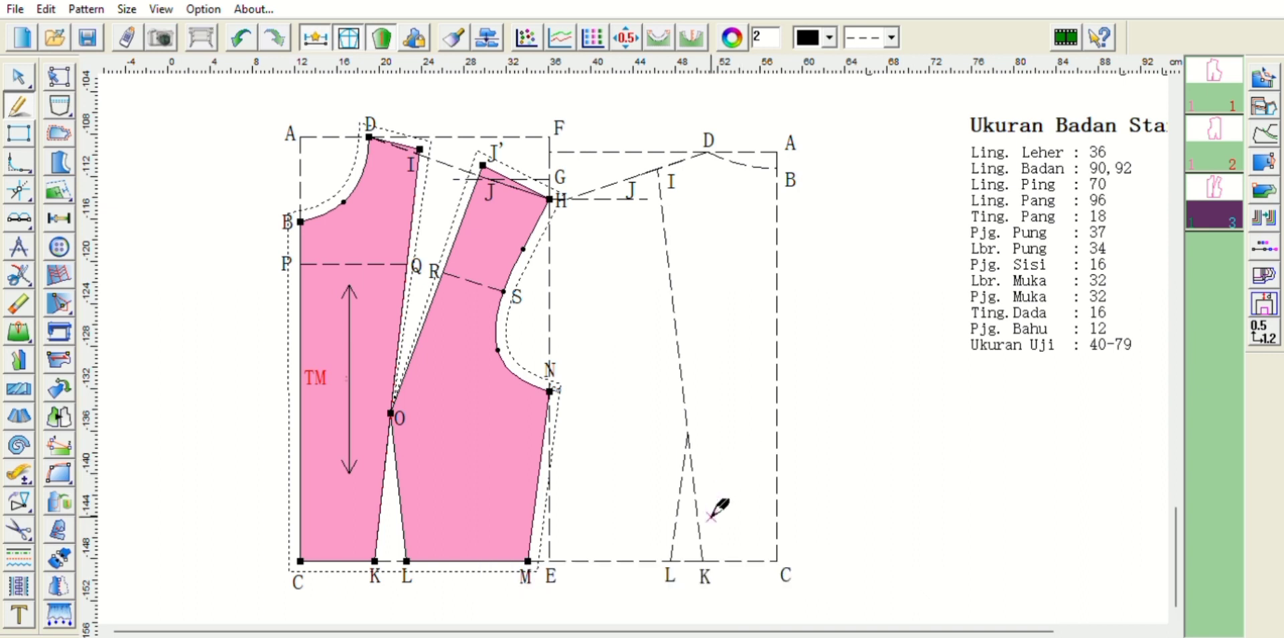
Step: Label the waist dart tip O and place the letter beside the tip, on the L side
left_click(18, 607)
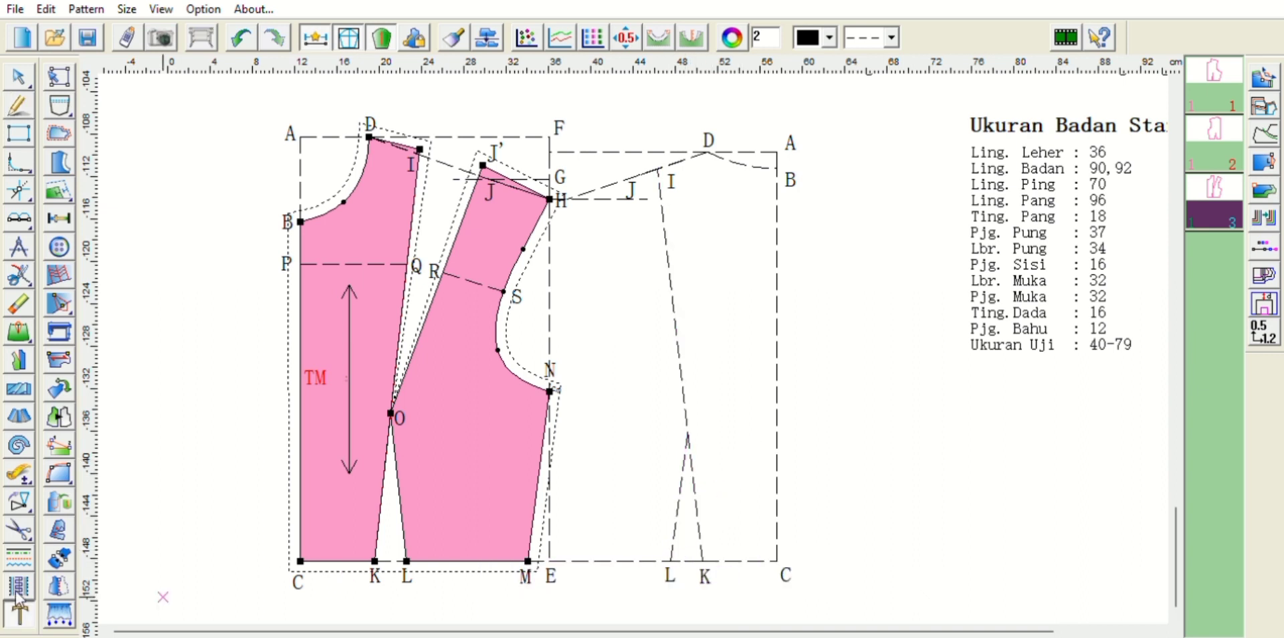
left_click(694, 428)
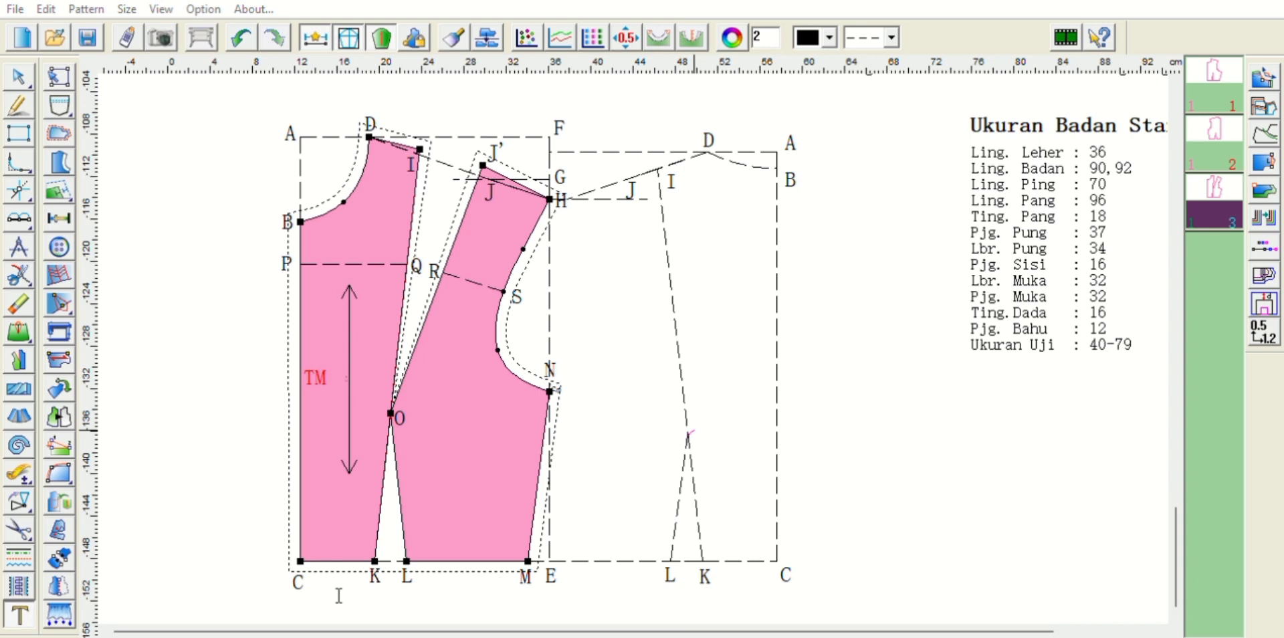
type("O")
key("Return")
left_click_drag(691, 446, 676, 438)
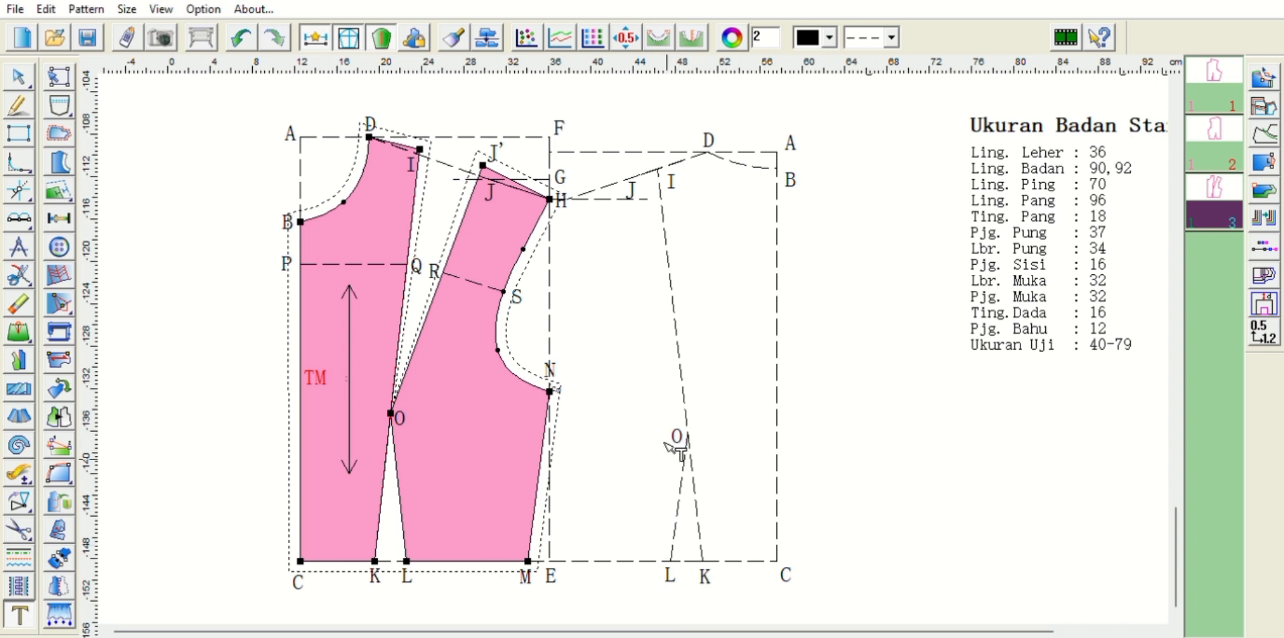
Step: Split the back waist line at point L with the cut tool
key("grave")
left_click(18, 275)
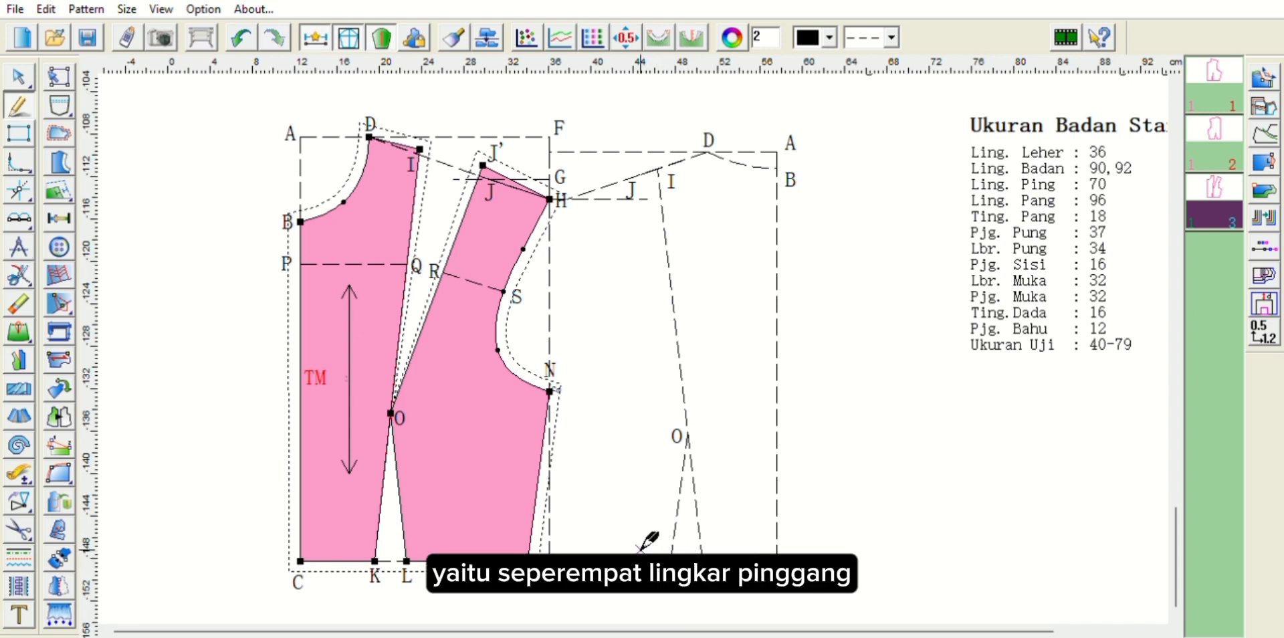
key("grave")
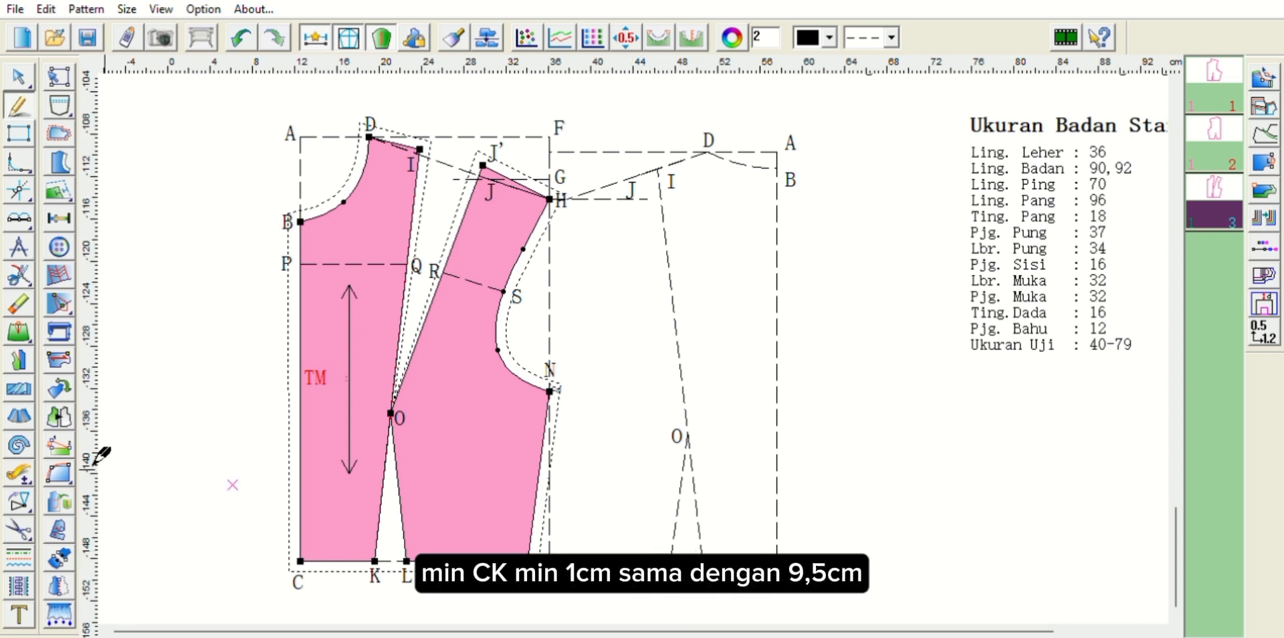
left_click(21, 275)
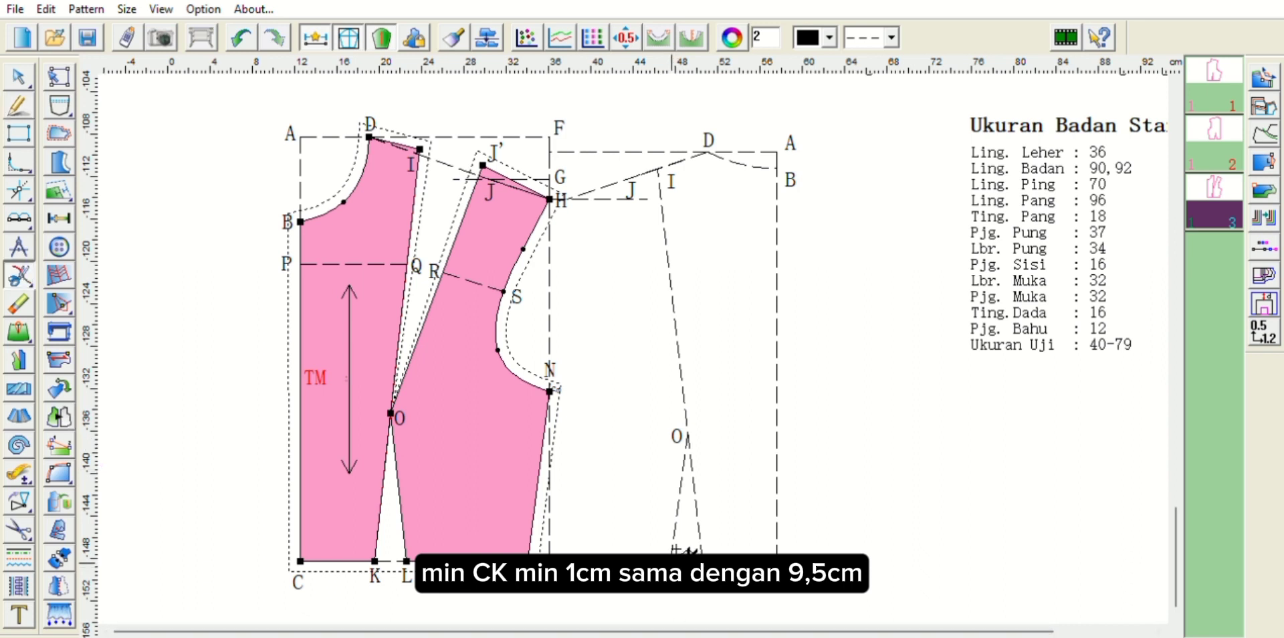
left_click(684, 555)
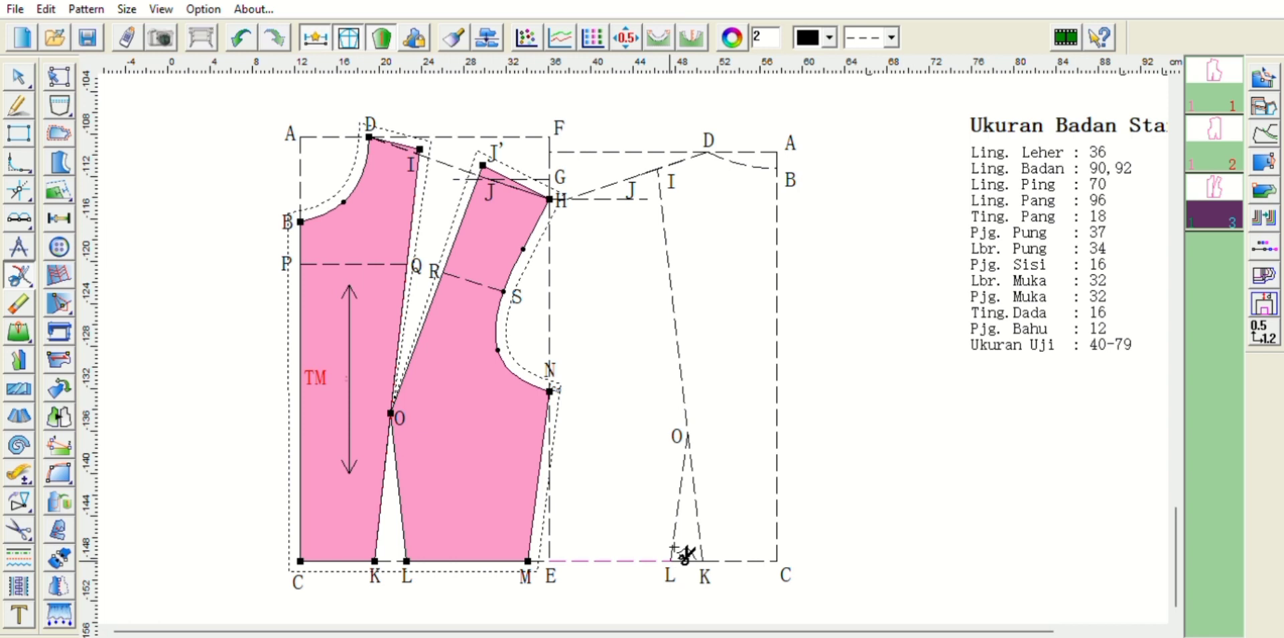
Step: Draw the dashed back side seam from the waist point 9.5 cm from L toward E up to N
key("f")
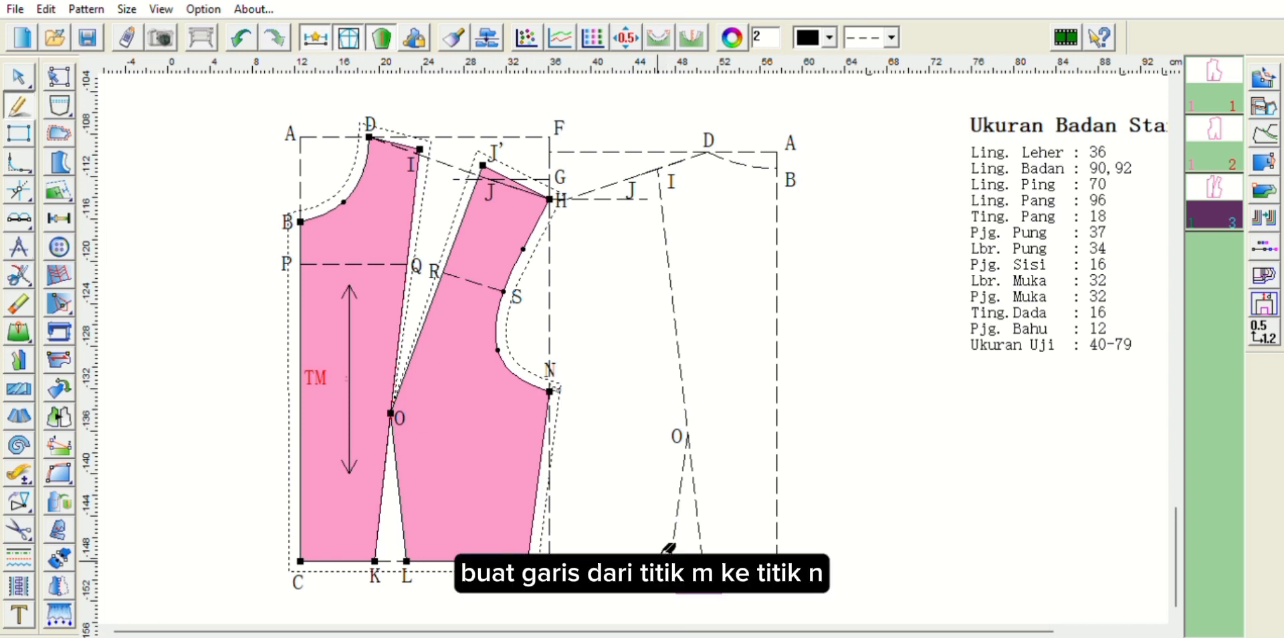
left_click(569, 565)
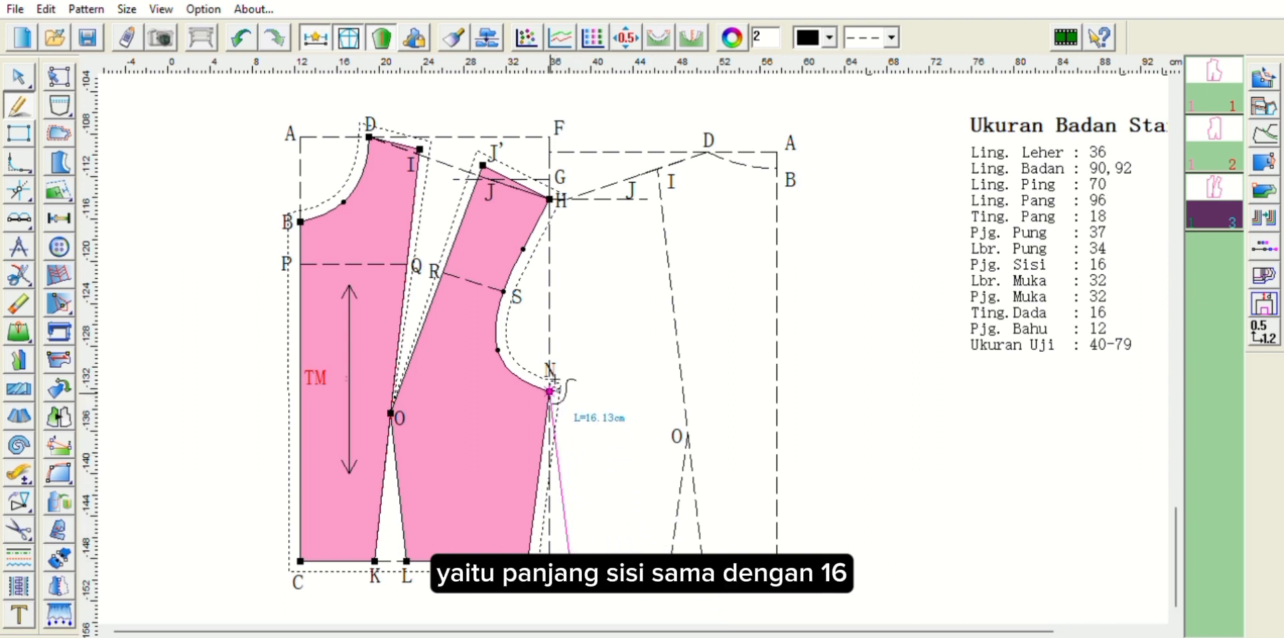
left_click(550, 392)
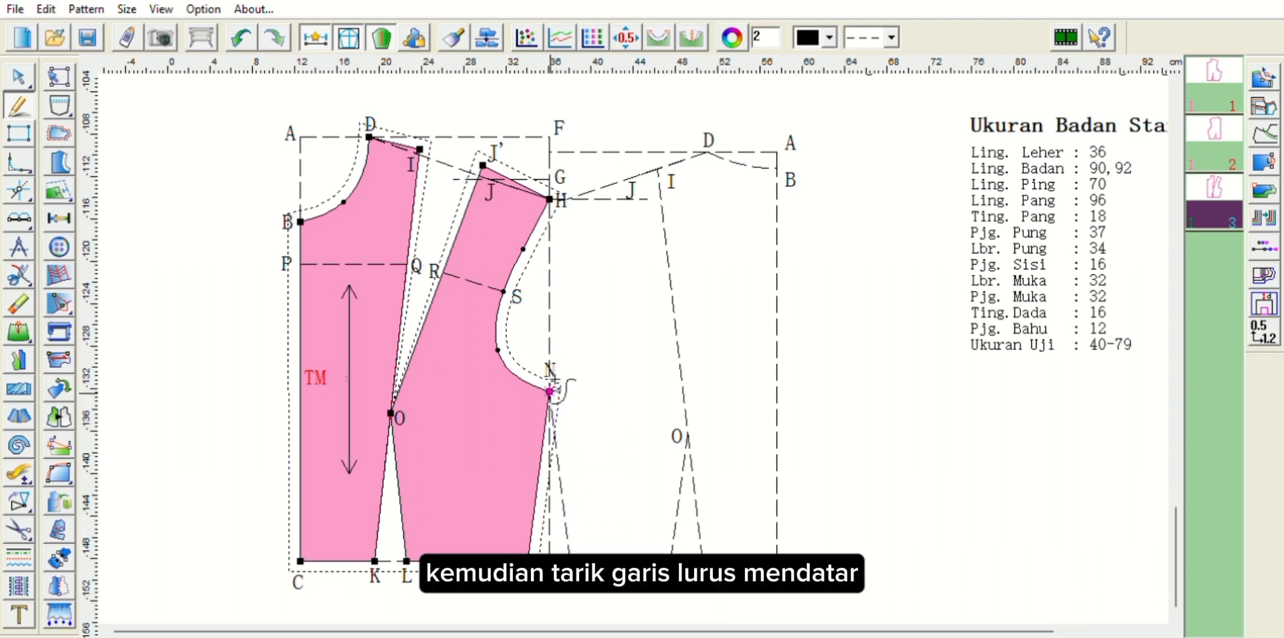
Step: Draw a horizontal dashed line from N to the centre-back line and label the side seam's waist point M
left_click(776, 391)
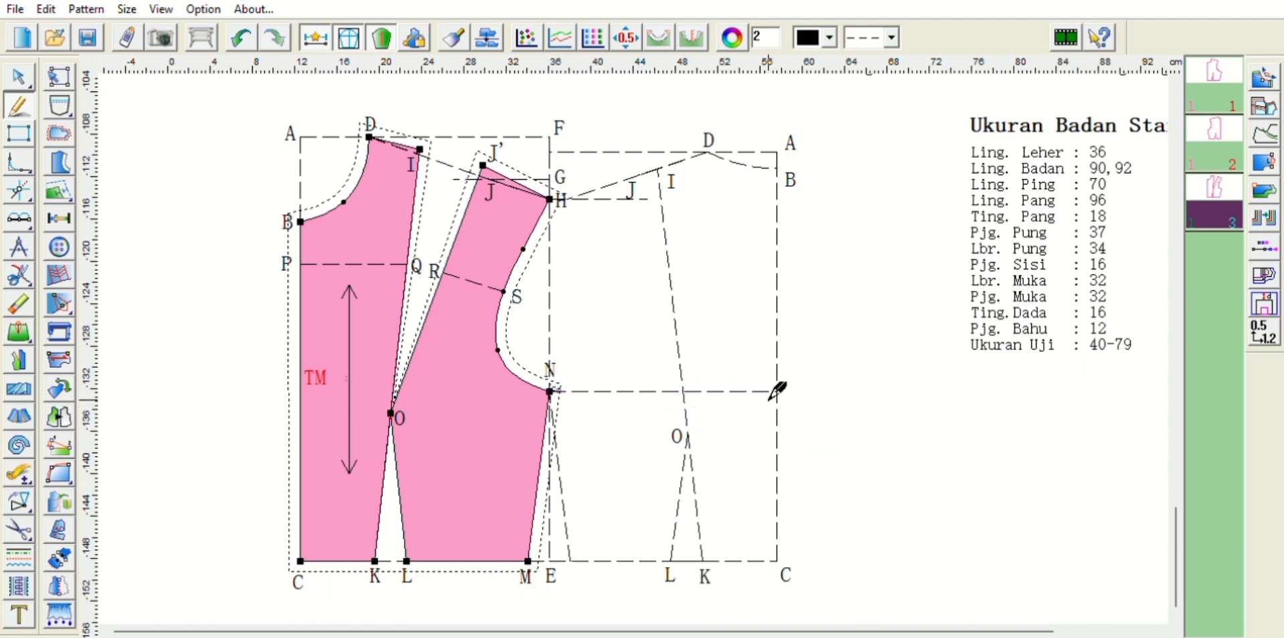
right_click(780, 392)
left_click(20, 609)
left_click(569, 570)
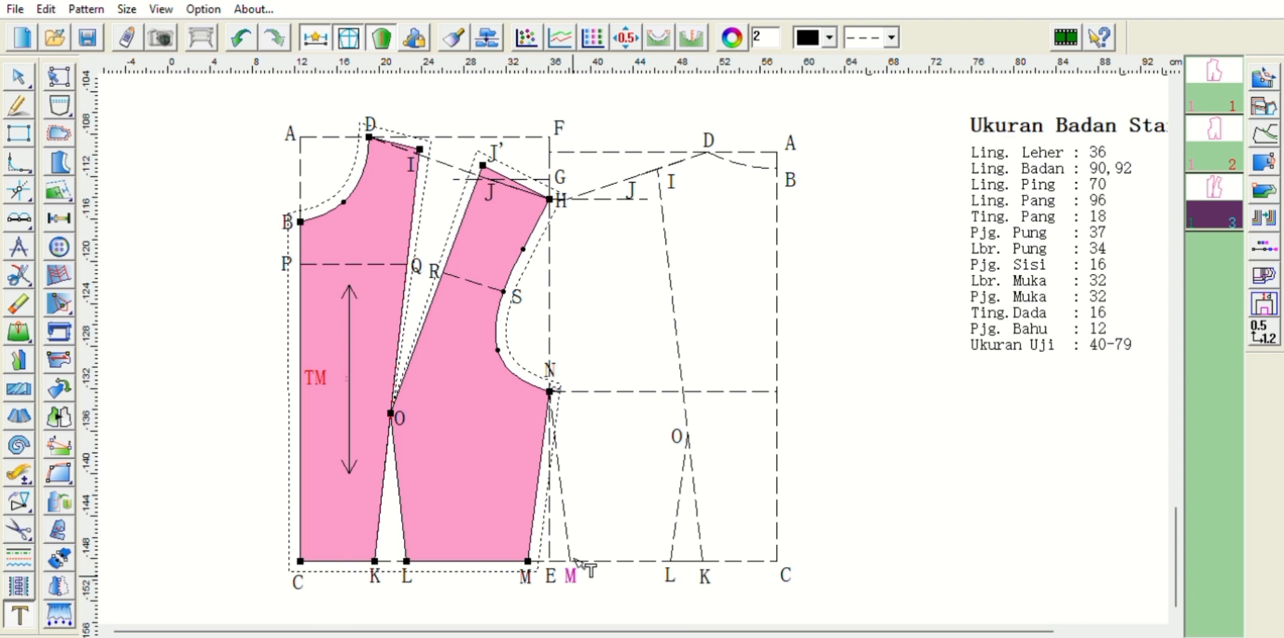
Step: Draw a vertical dashed line up to the top line, starting 17 cm from the centre back on the horizontal line from N
key("f")
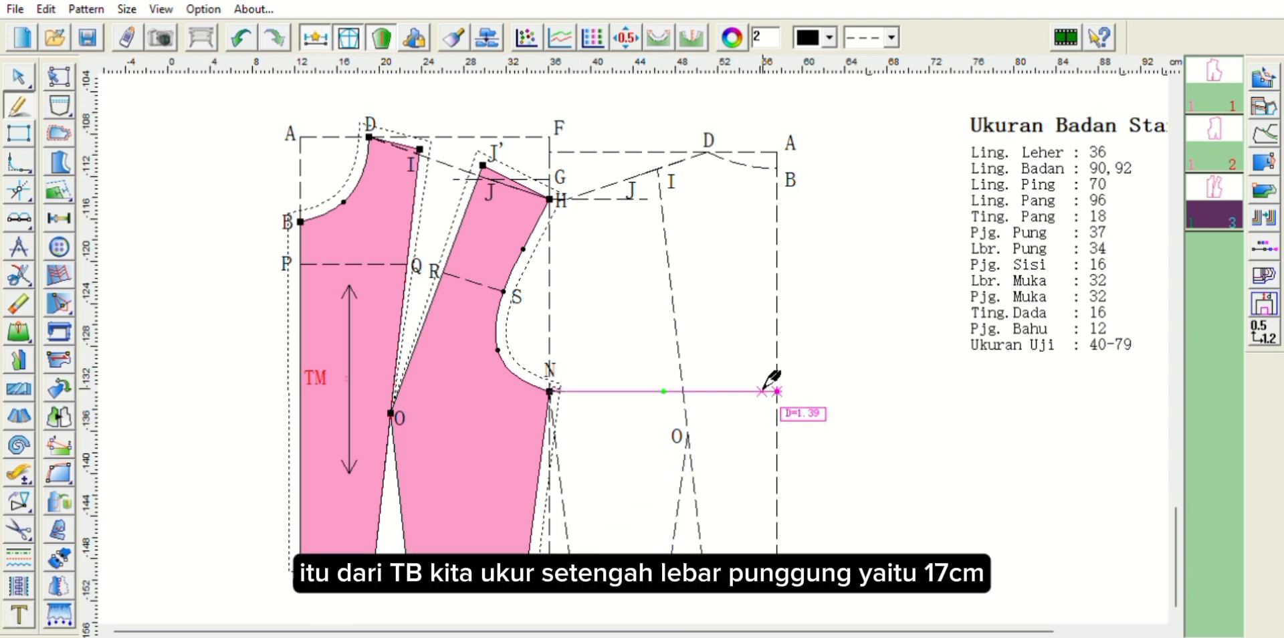
type("7")
key("Return")
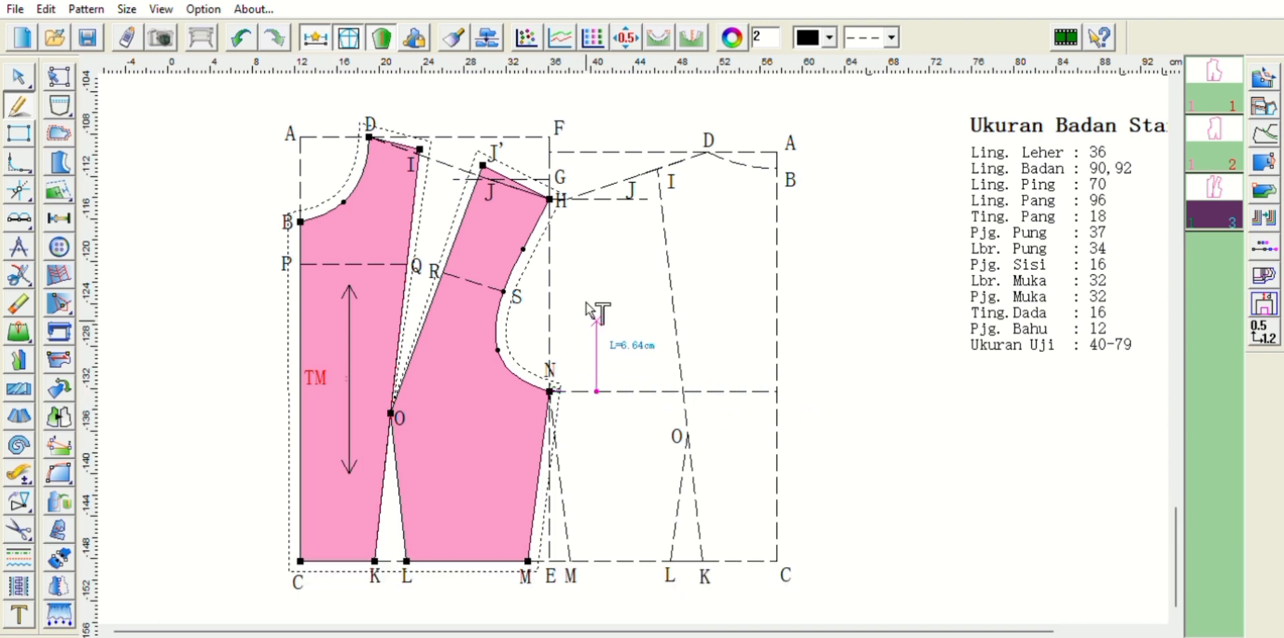
left_click(597, 152)
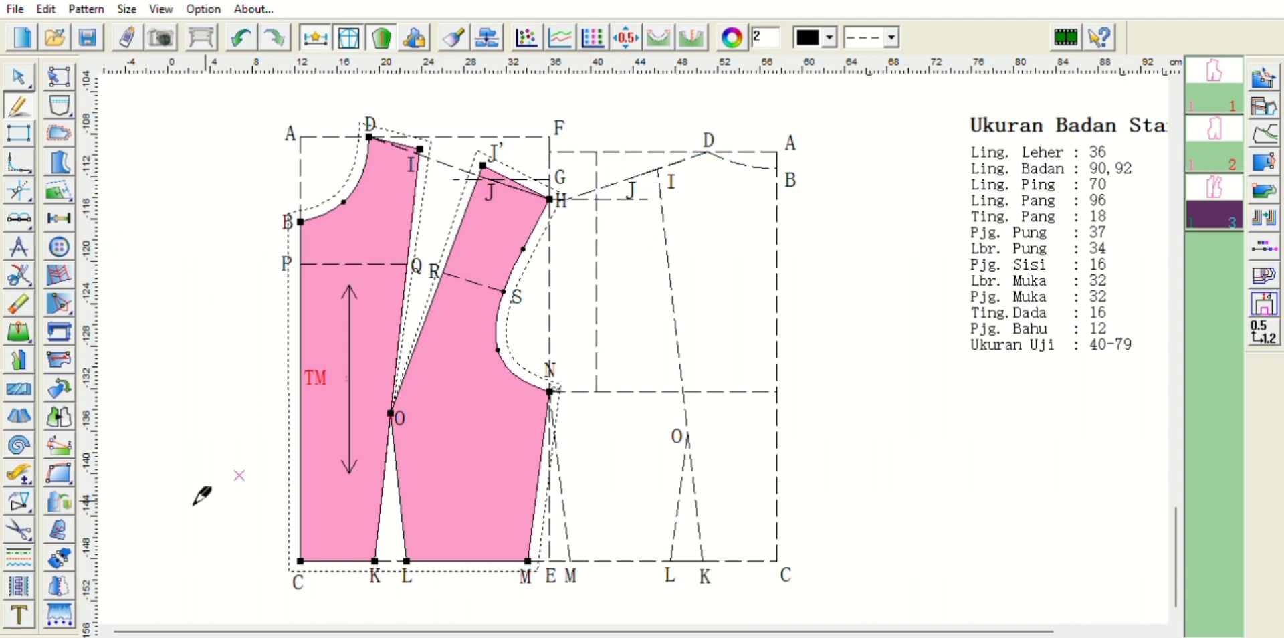
Step: Label the lower end of the vertical back-width line Q
left_click(19, 605)
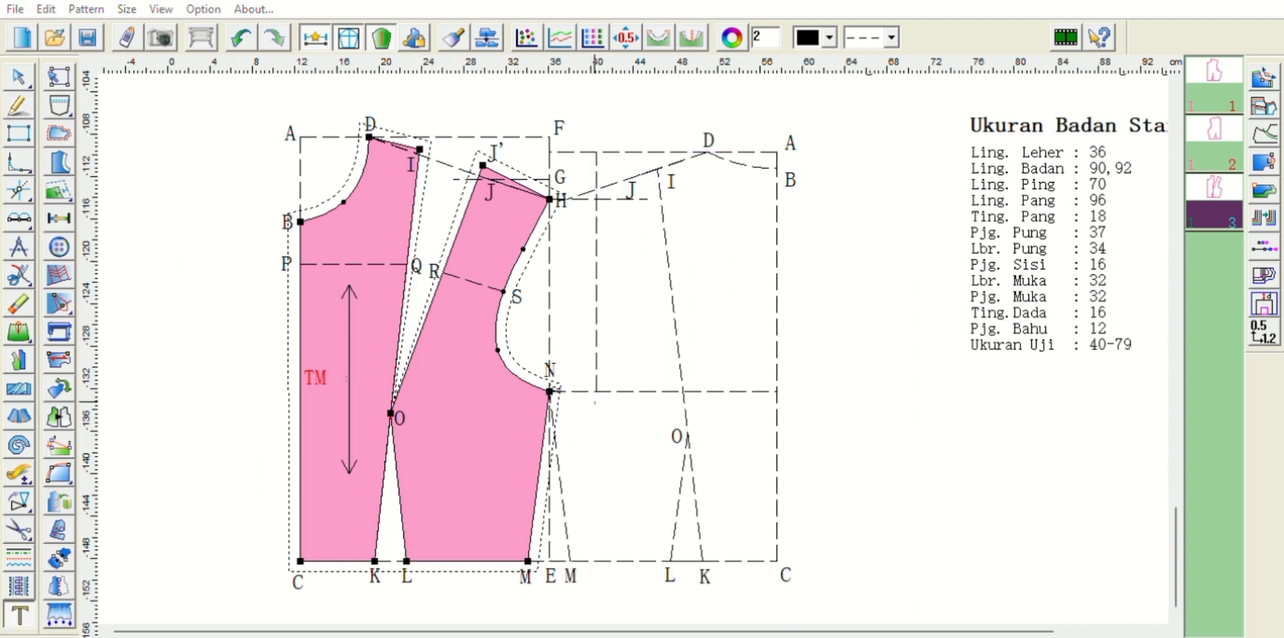
type("Q")
key("Return")
left_click_drag(599, 394, 597, 388)
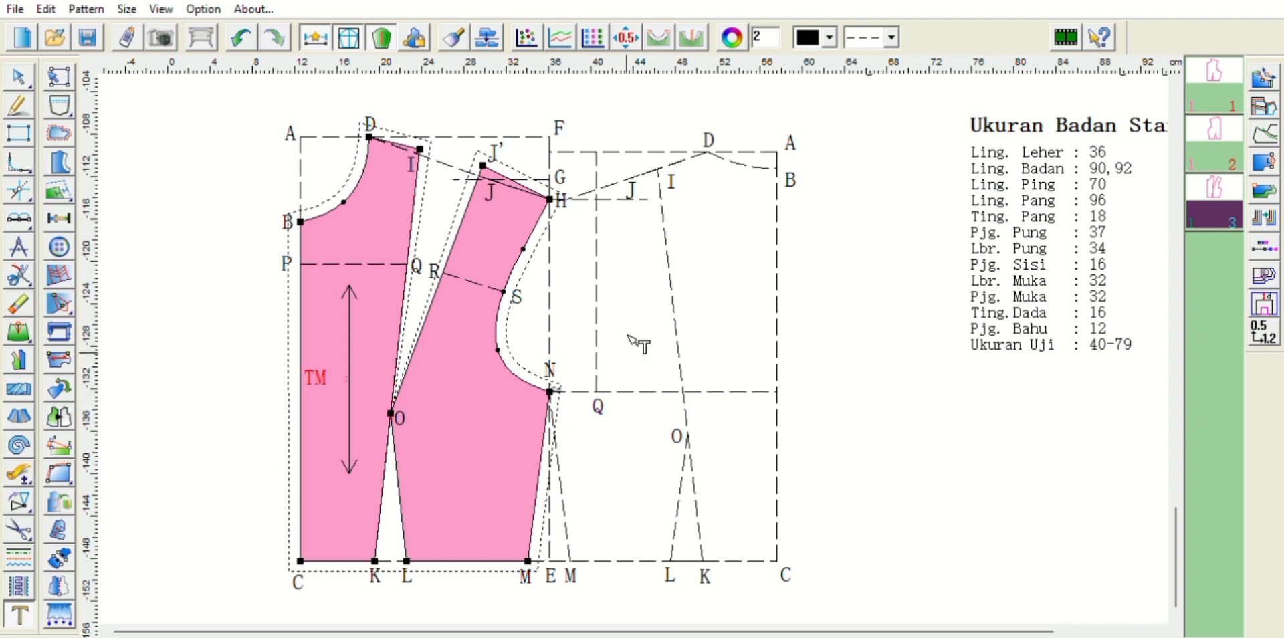
Step: Draw the back shoulder dart's dashed leg from J to a point 7 cm below I on line I-K
key("f")
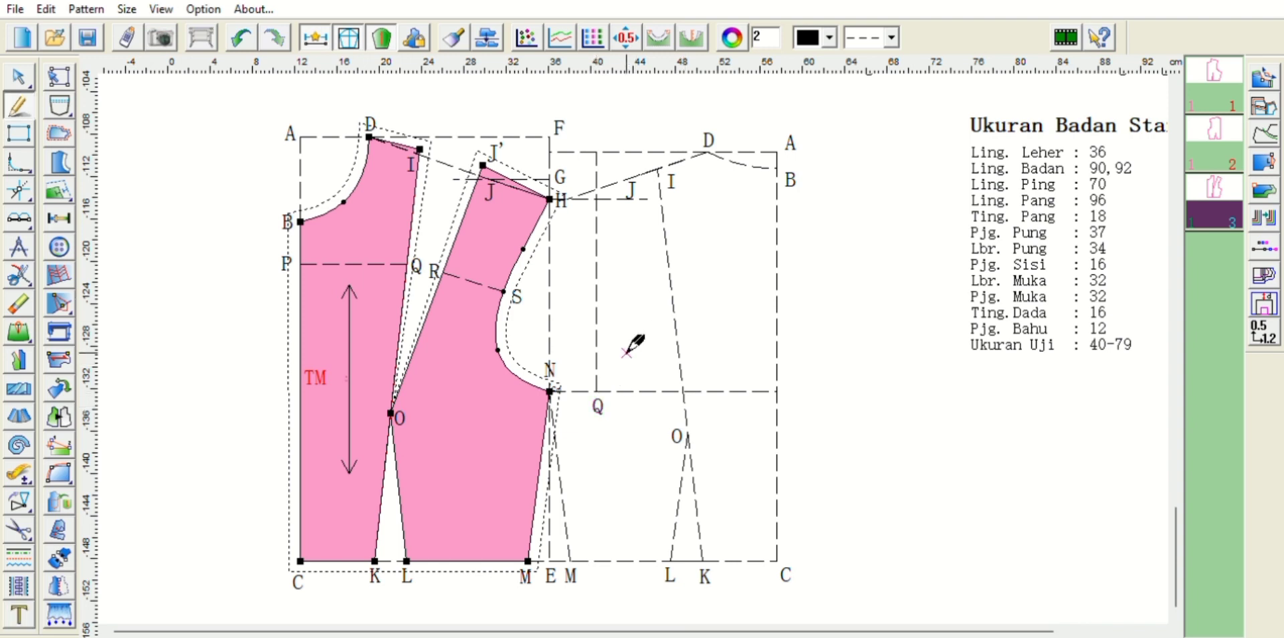
left_click(639, 175)
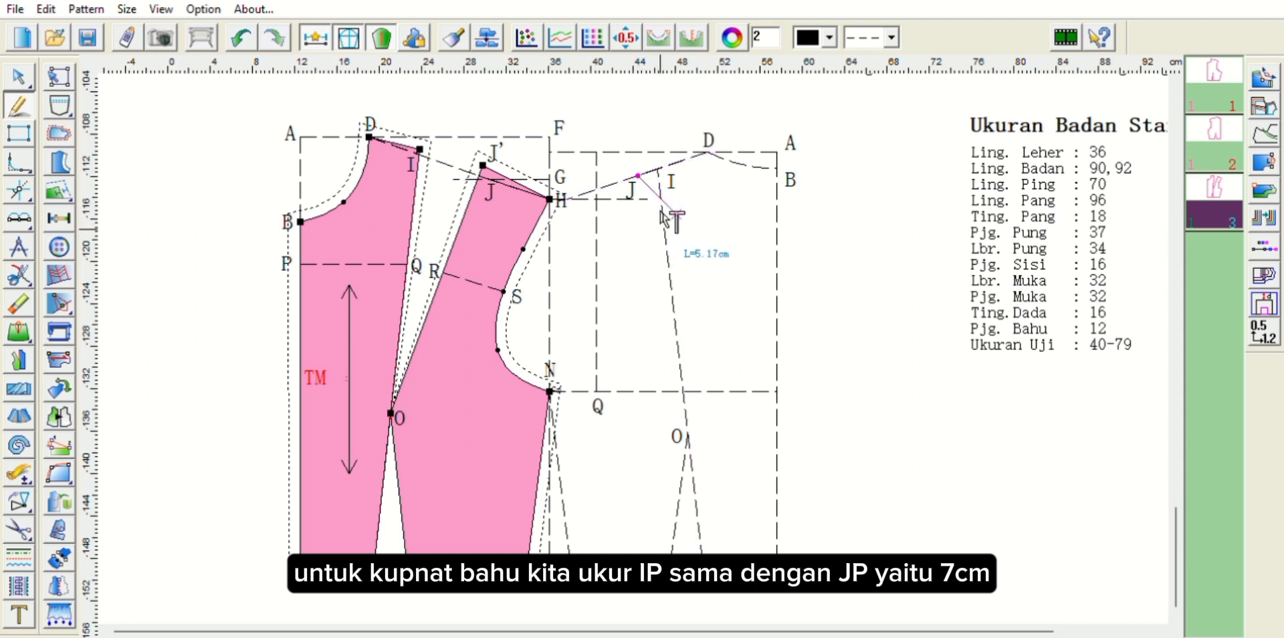
type("7")
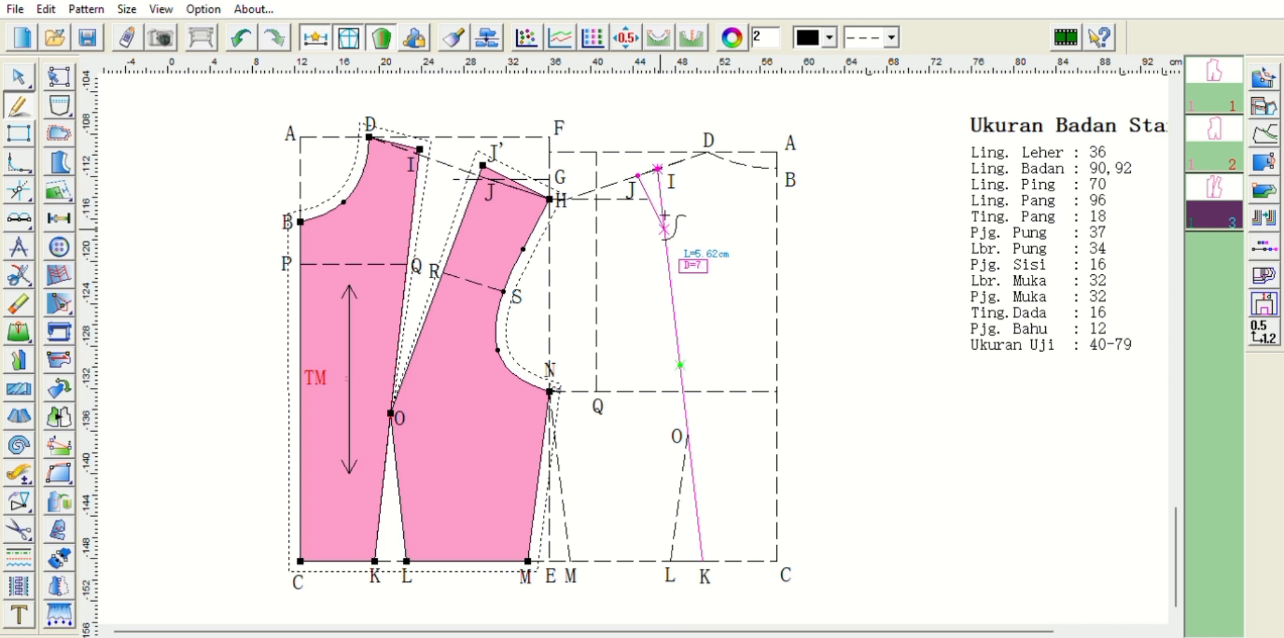
key("Return")
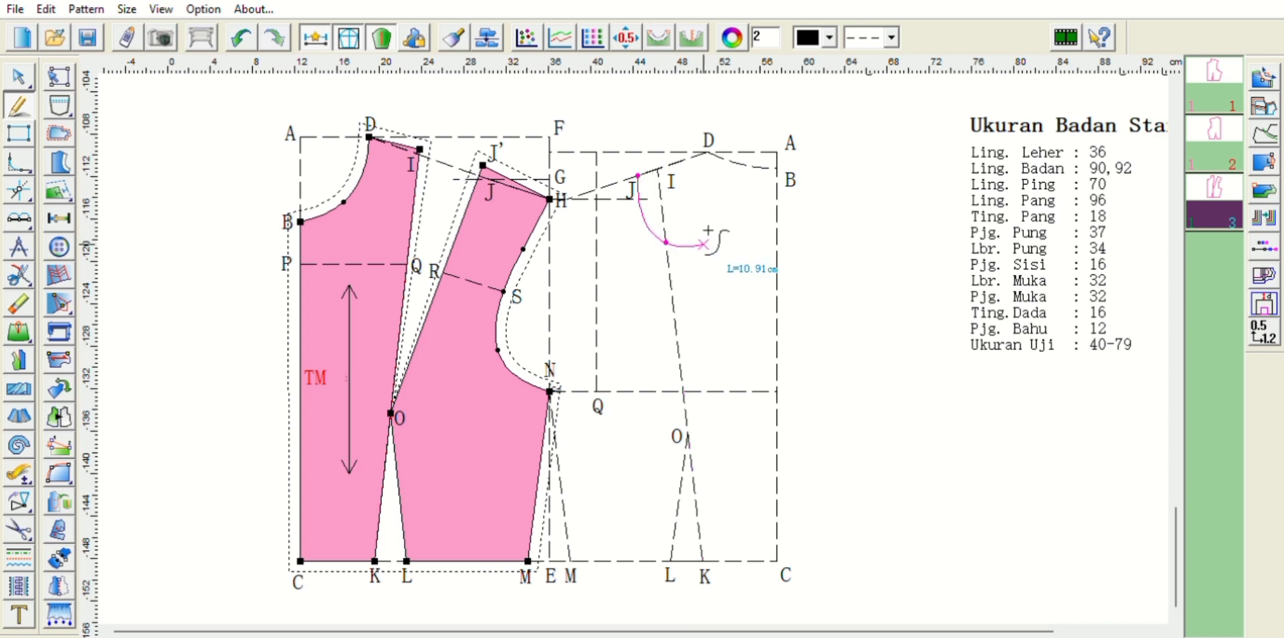
right_click(695, 251)
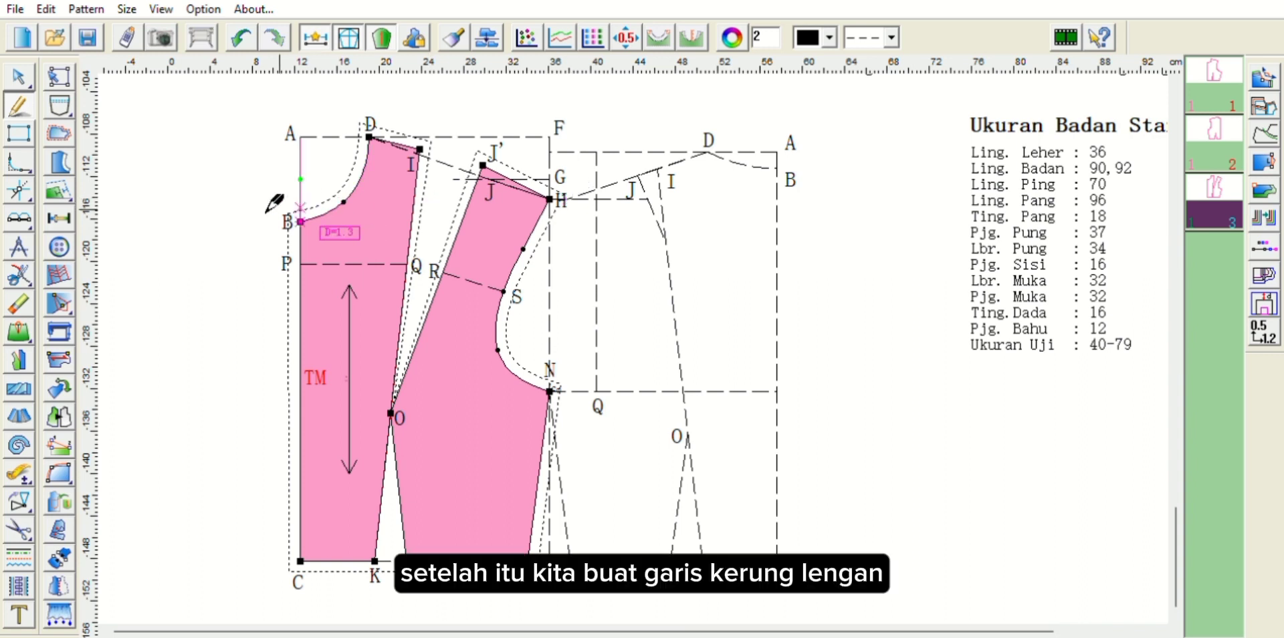
Step: Add a short angle guide line at the back shoulder end H and draw the dashed back armhole curve from there to N
left_click(19, 186)
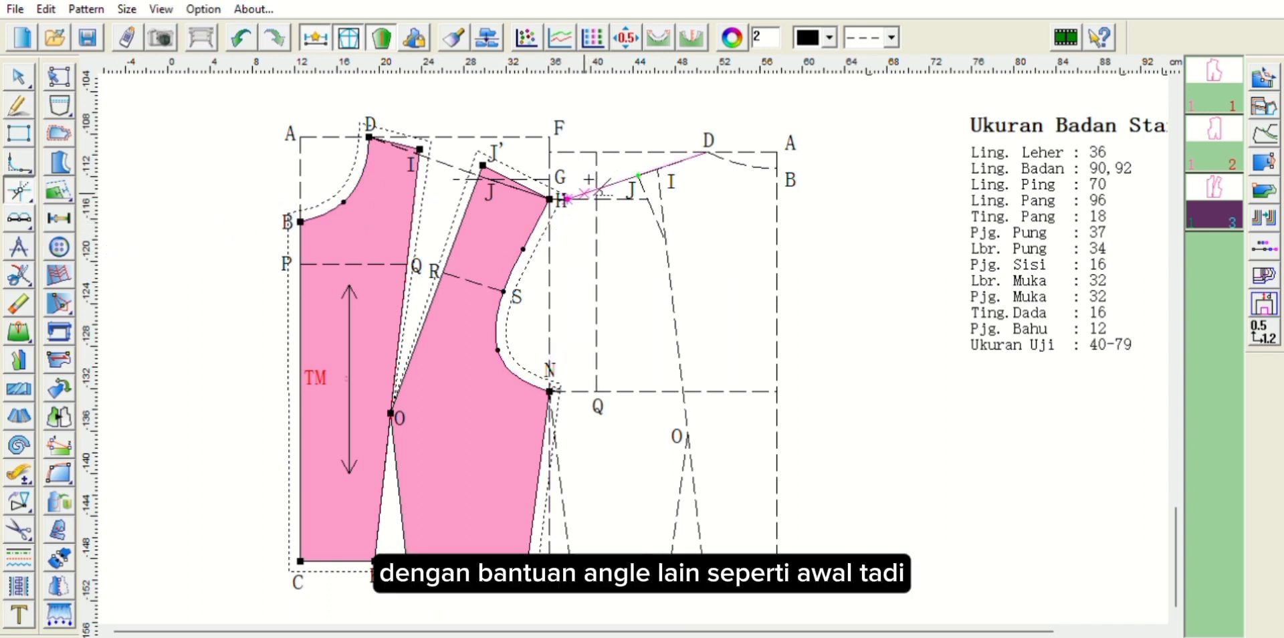
left_click(567, 199)
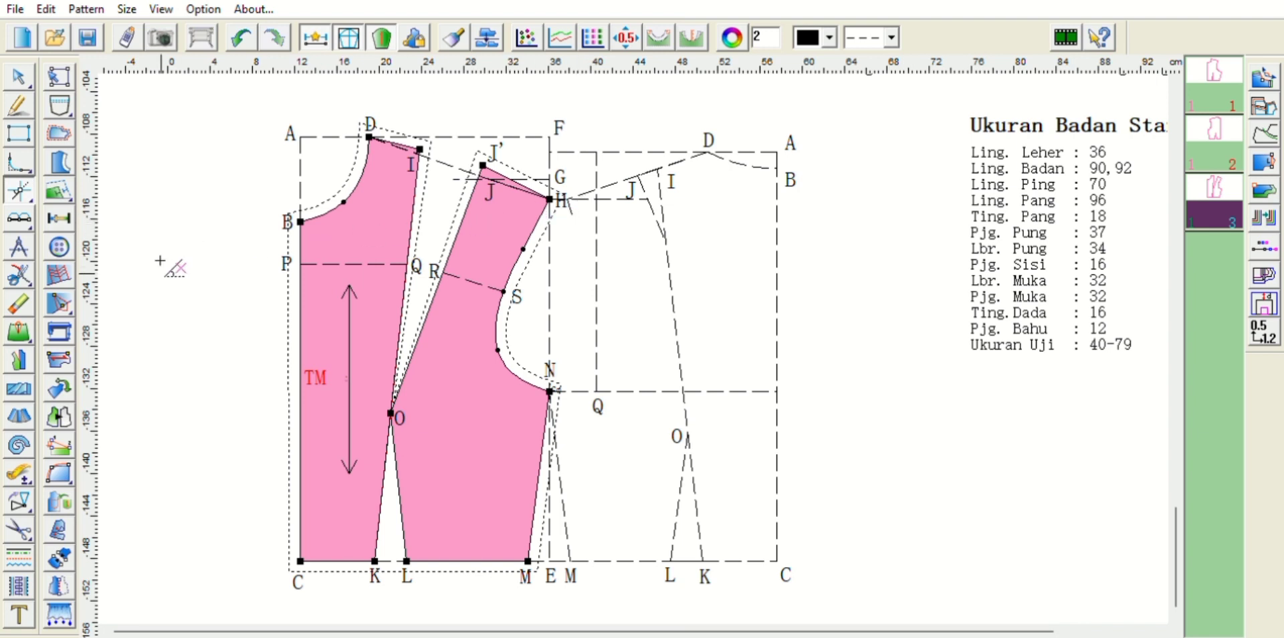
key("f")
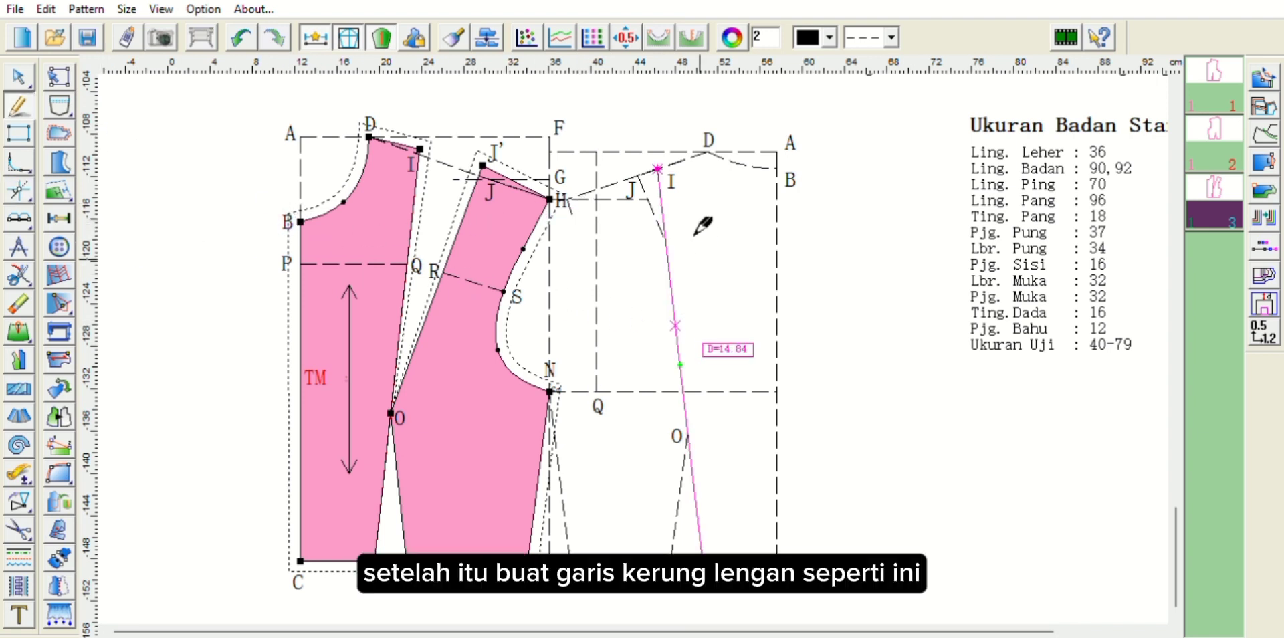
left_click(568, 199)
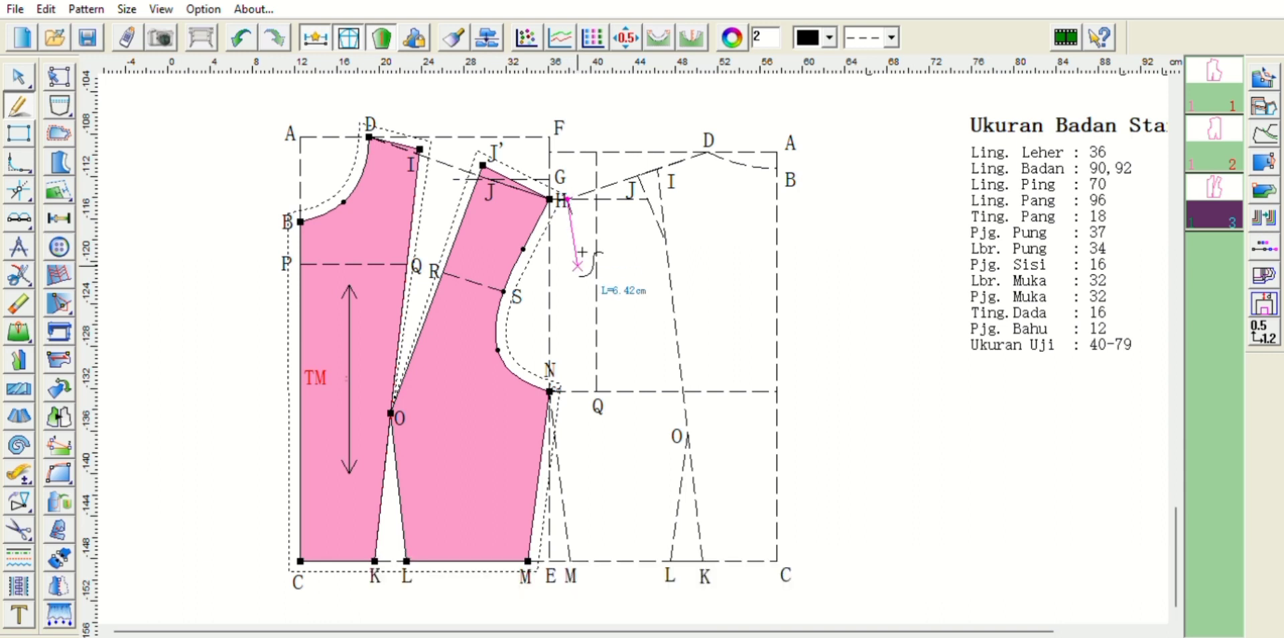
left_click(585, 322)
left_click(579, 362)
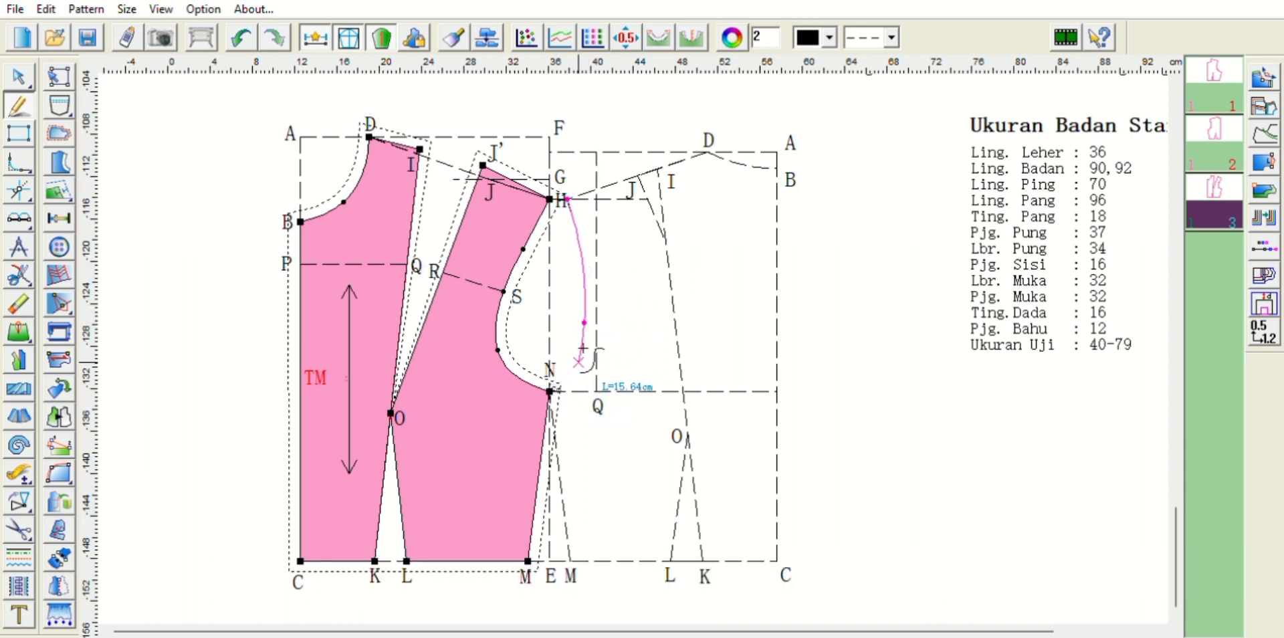
left_click(552, 390)
right_click(552, 390)
Step: Reshape the back armhole curve by repositioning its two intermediate points so it meets the vertical back-width line above Q
left_click(19, 77)
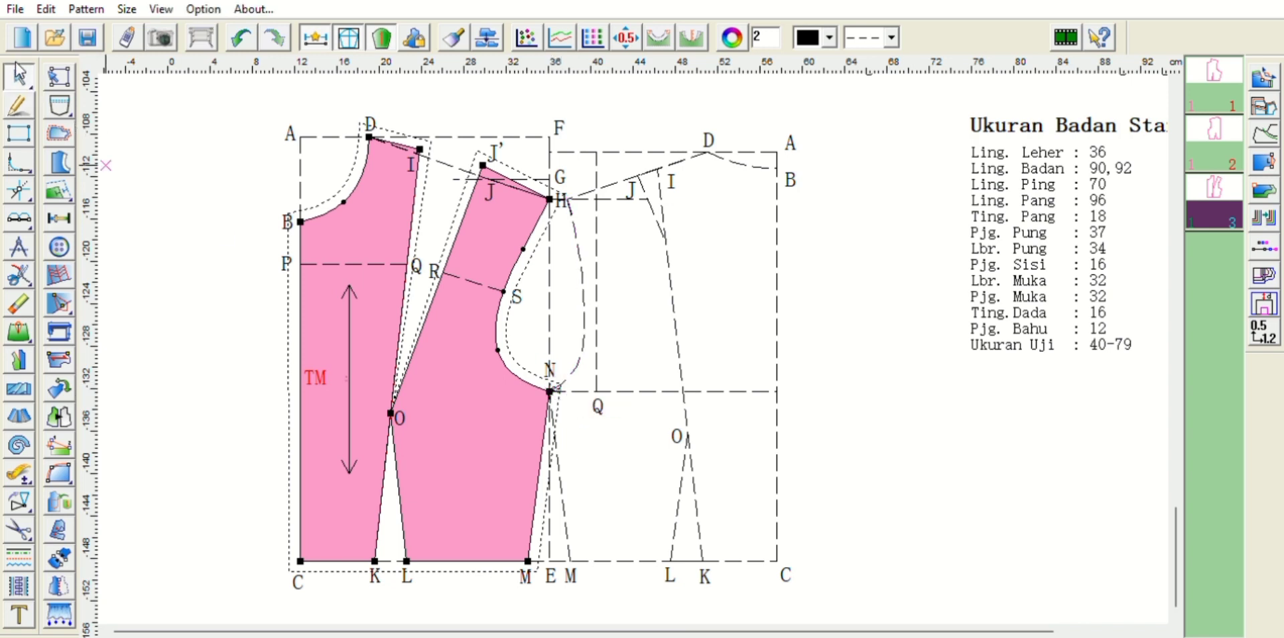
left_click_drag(585, 321, 585, 274)
left_click_drag(578, 361, 595, 352)
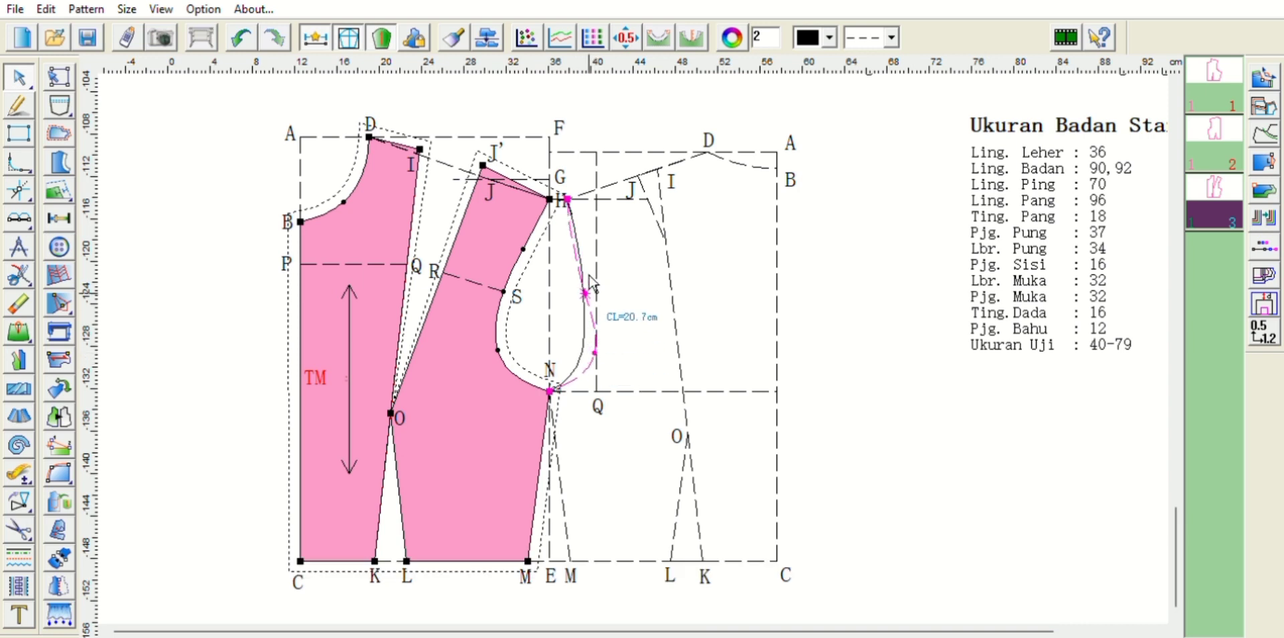
left_click_drag(585, 292, 587, 265)
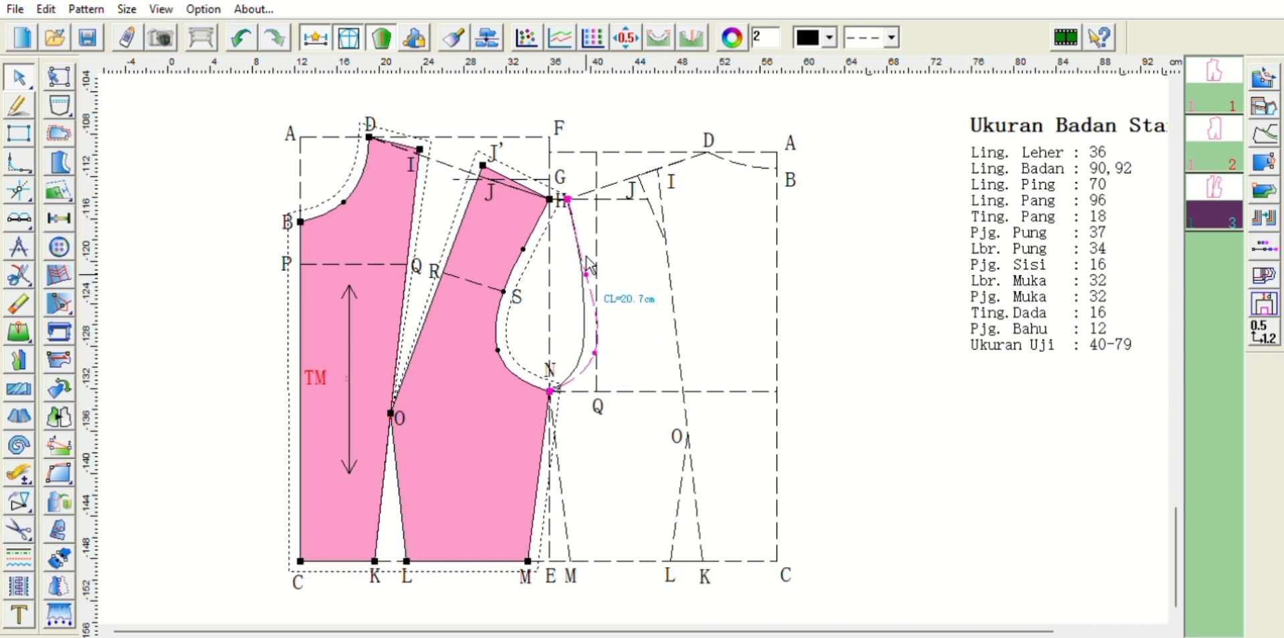
left_click_drag(595, 352, 593, 346)
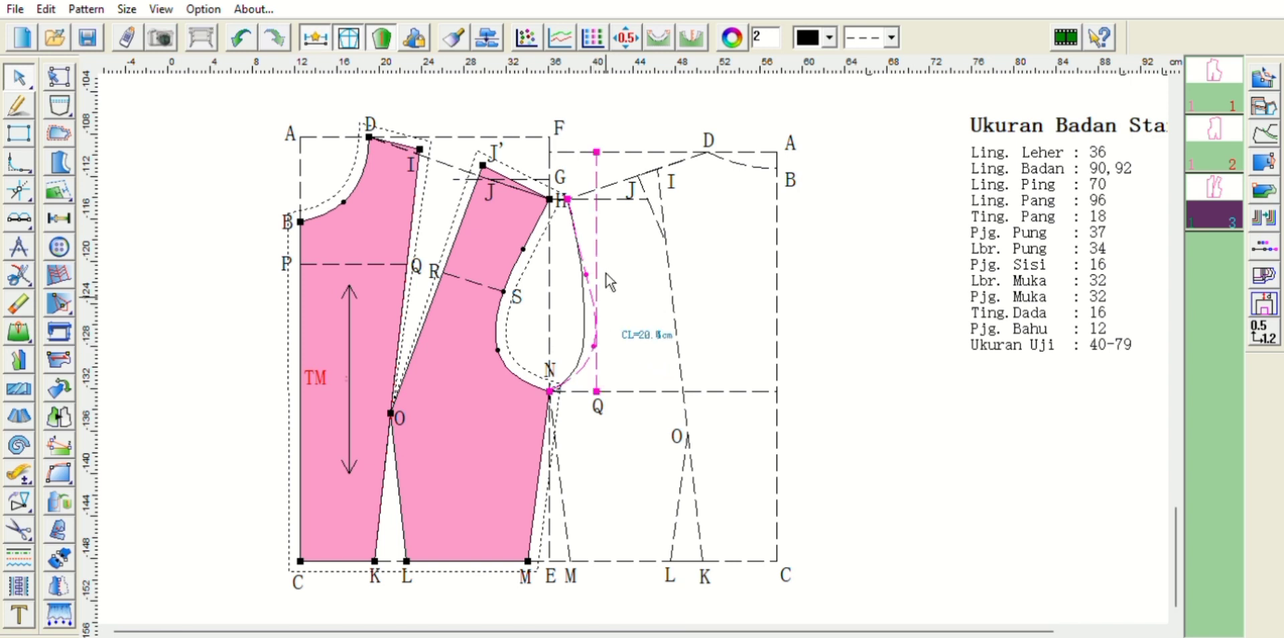
left_click(623, 270)
left_click(589, 284)
left_click_drag(586, 273, 586, 252)
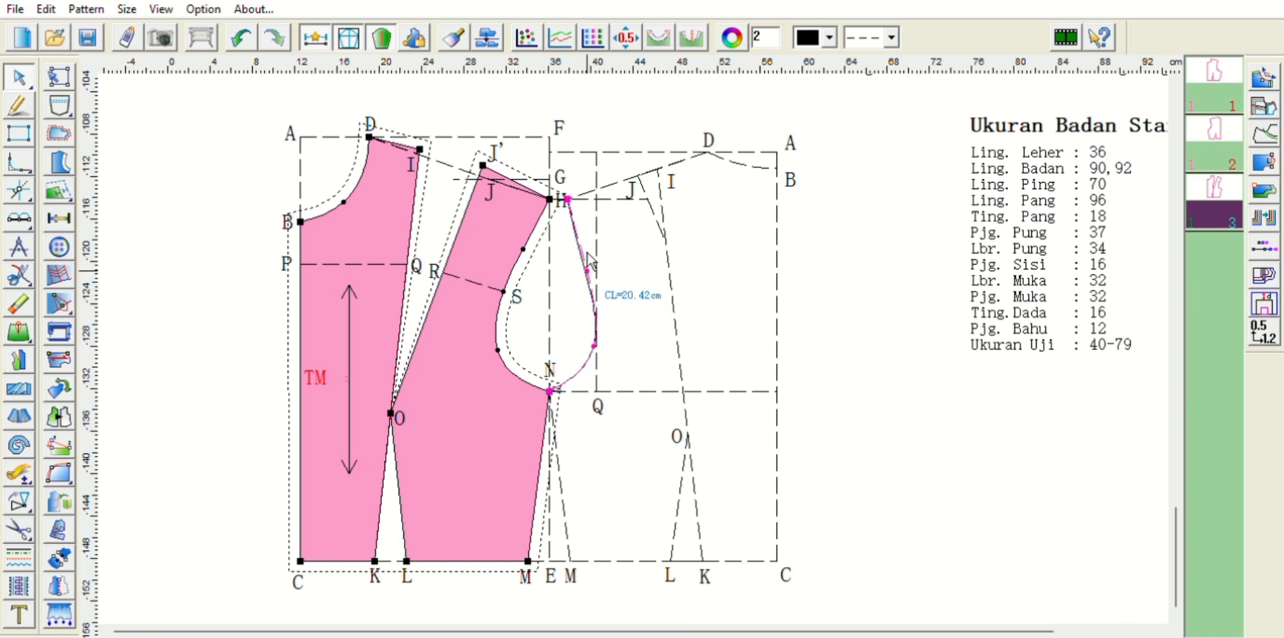
left_click(611, 263)
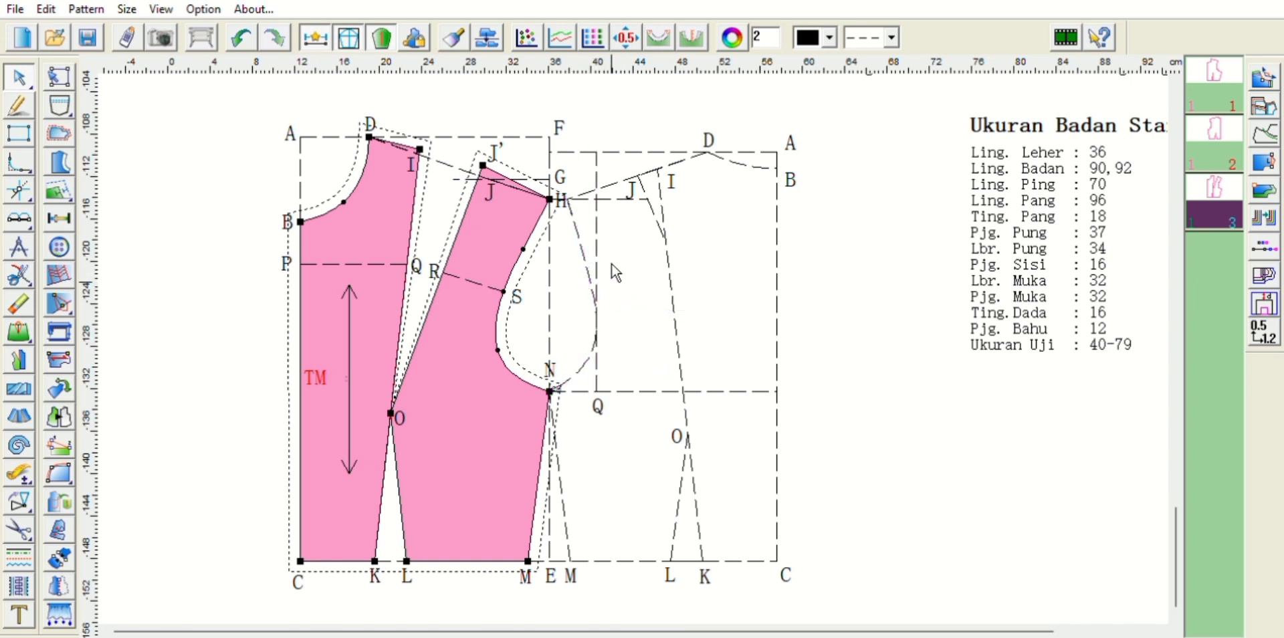
Step: Refine the lower back armhole with an extra curve point to round it towards N
left_click(592, 345)
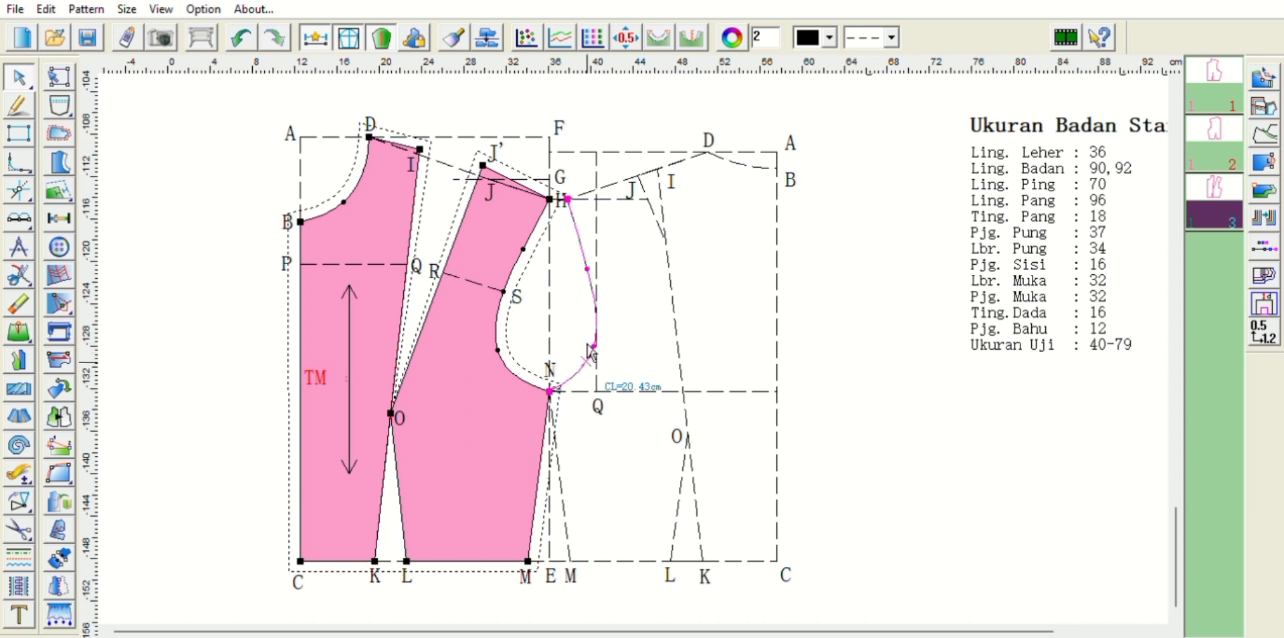
left_click(636, 327)
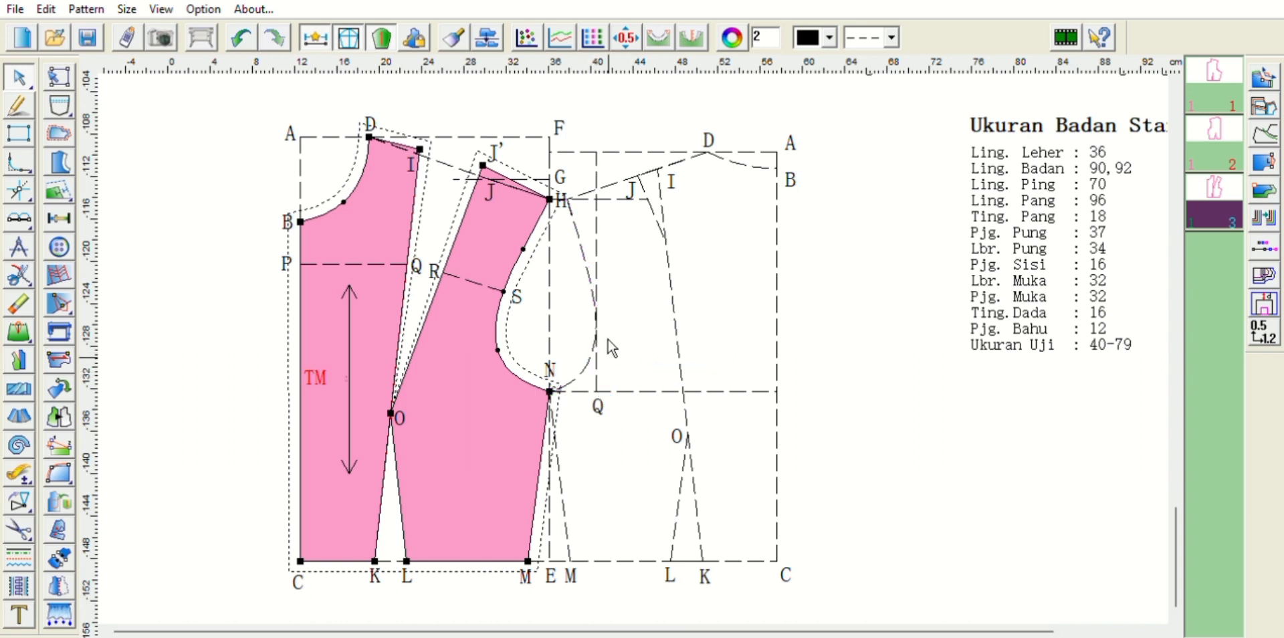
left_click(596, 341)
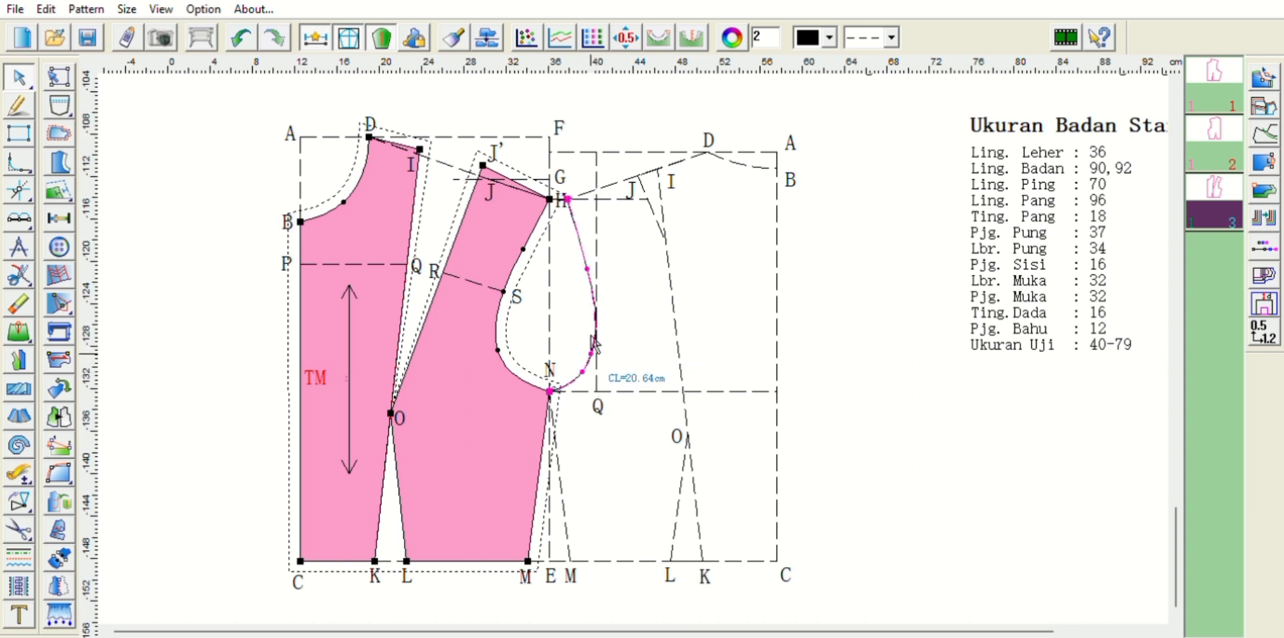
left_click(616, 333)
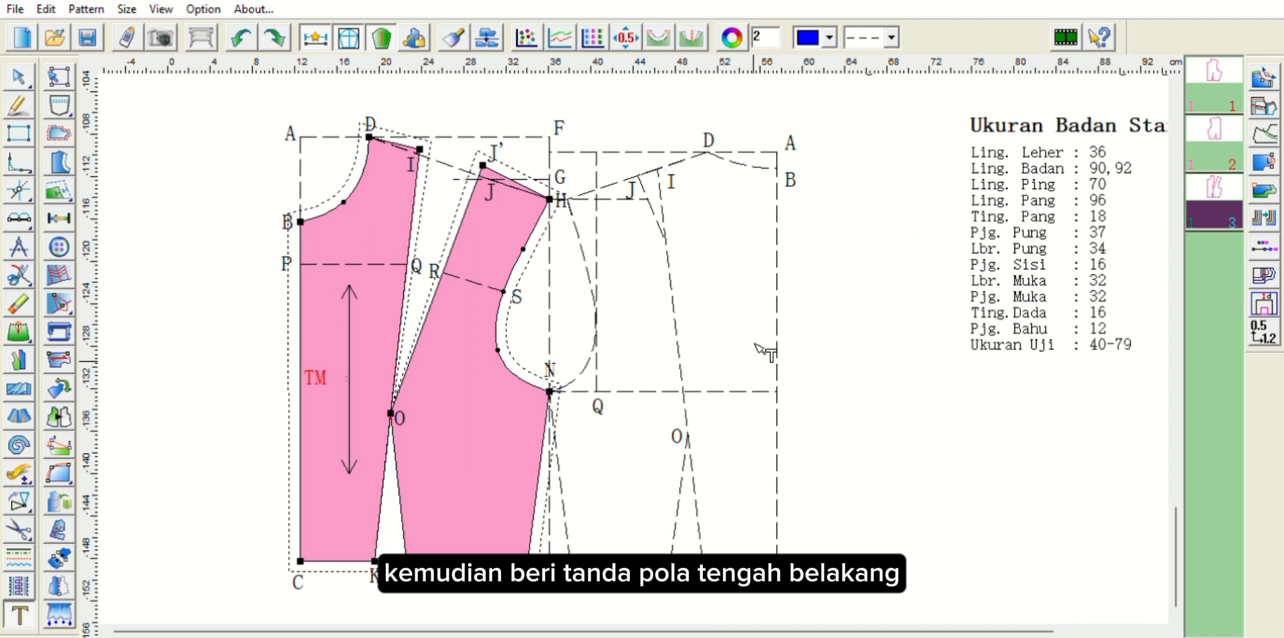
Step: Label the centre-back line TB in blue and the shoulder dart's tip P in black
left_click(753, 361)
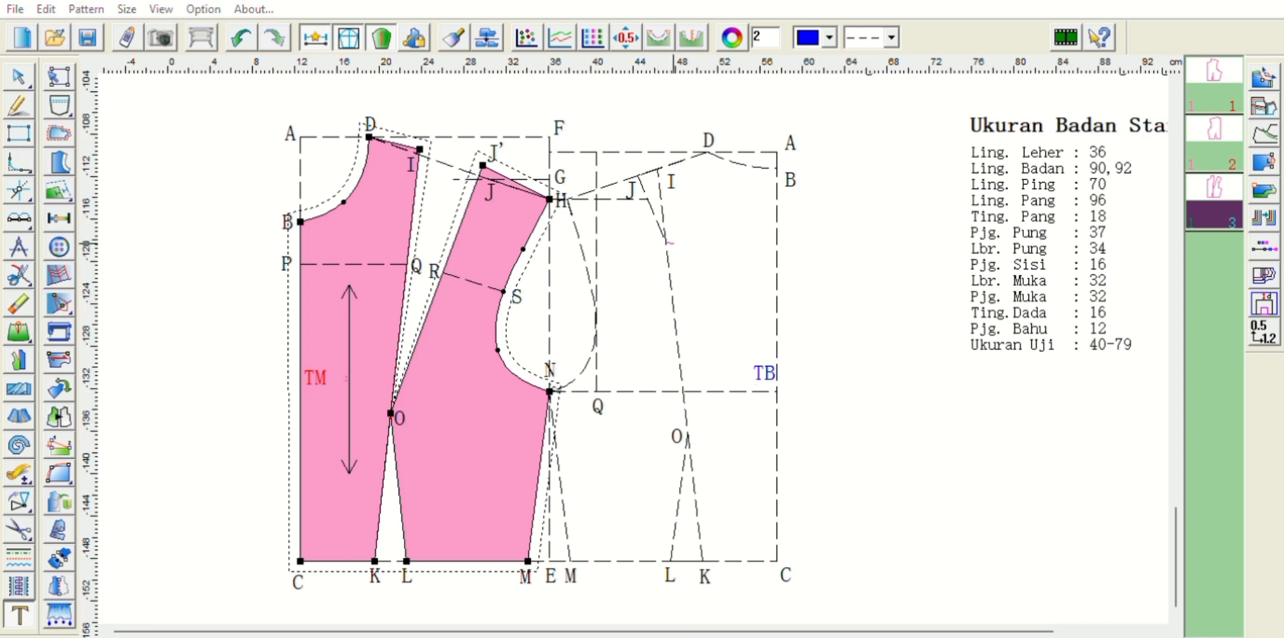
left_click(810, 49)
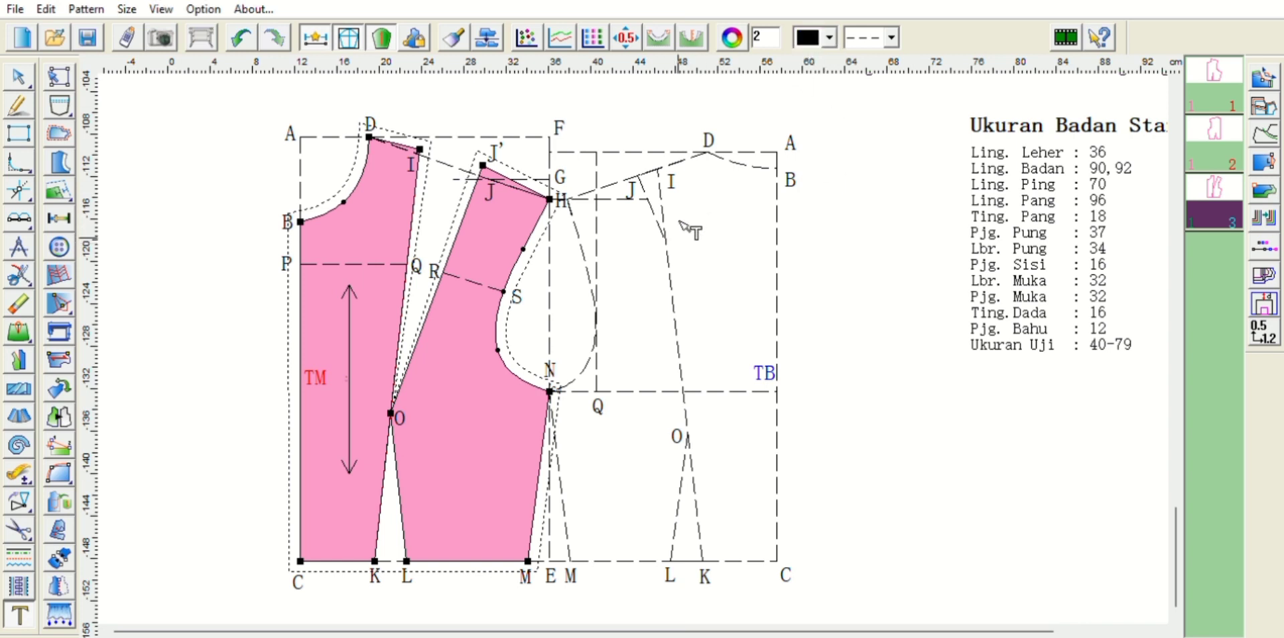
left_click(673, 226)
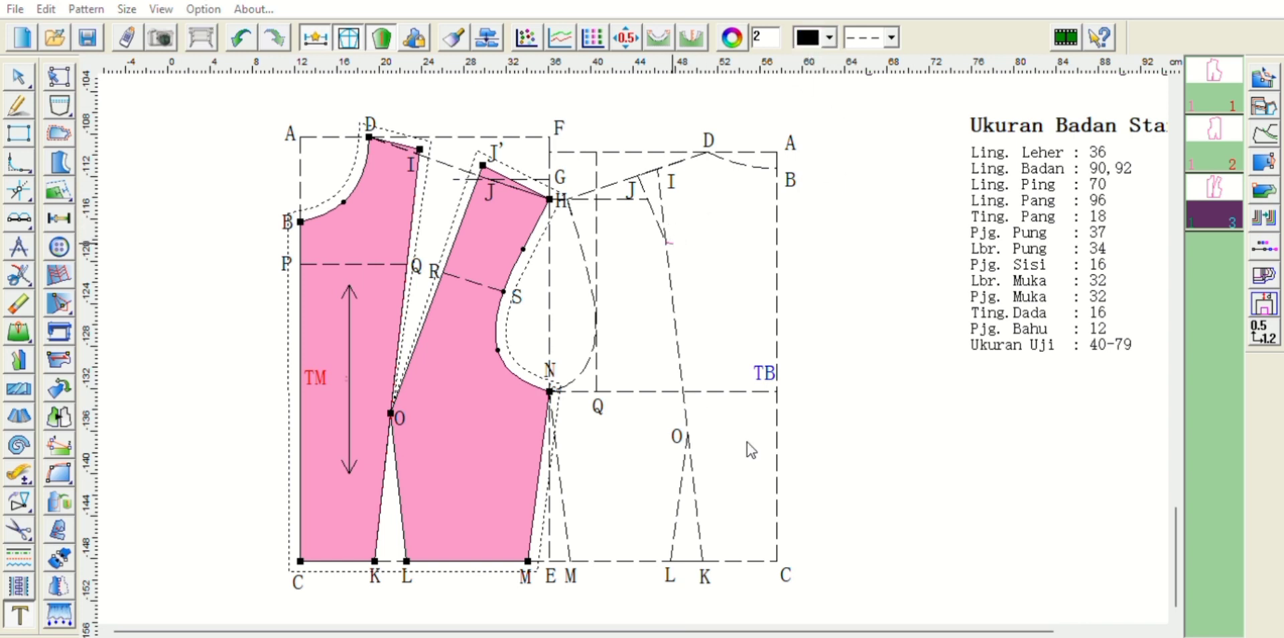
left_click(676, 232)
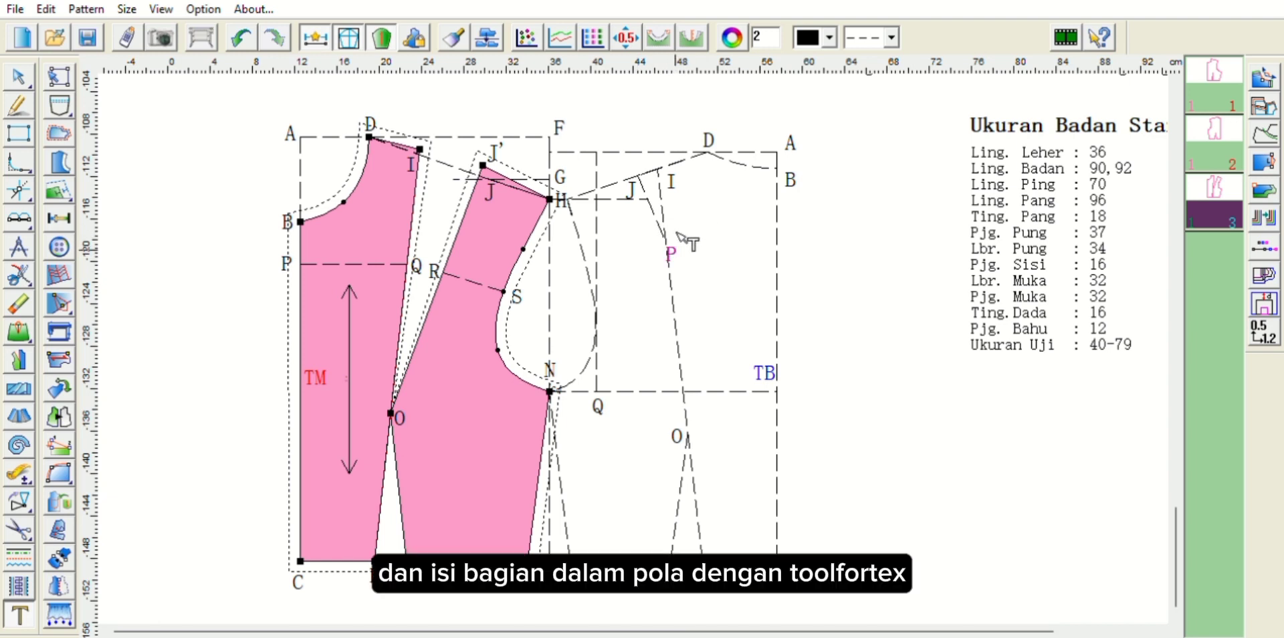
left_click(680, 226)
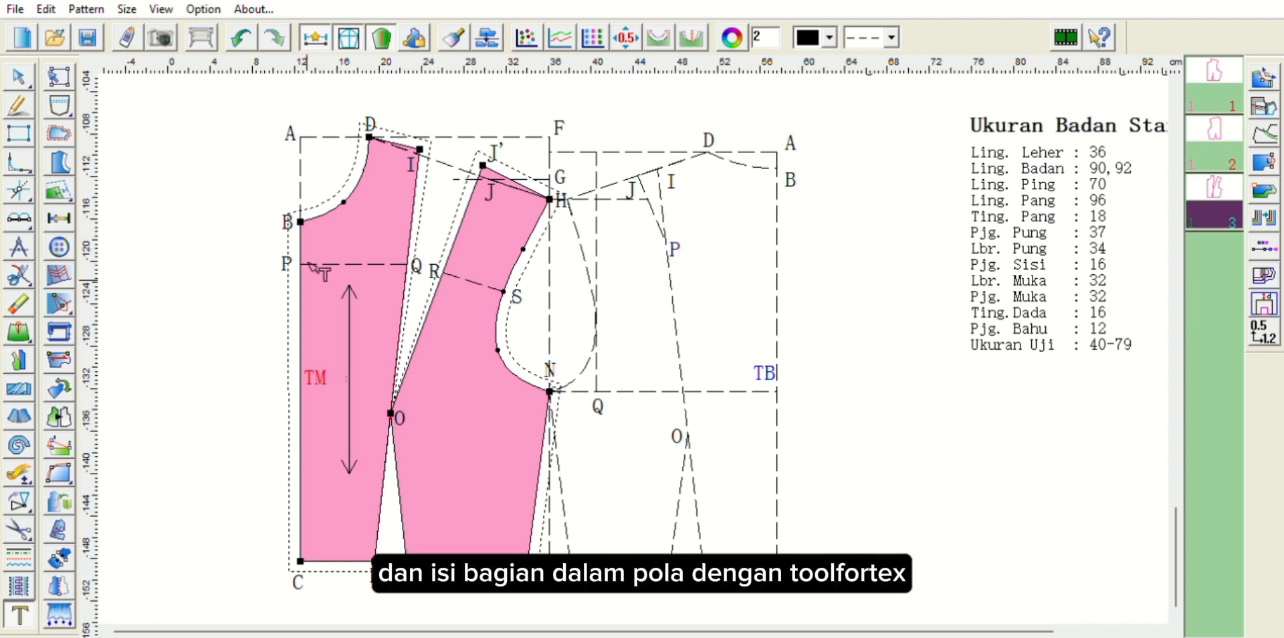
Step: Cut out the back bodice as a pattern piece along its outline, including the shoulder and waist darts
left_click(19, 530)
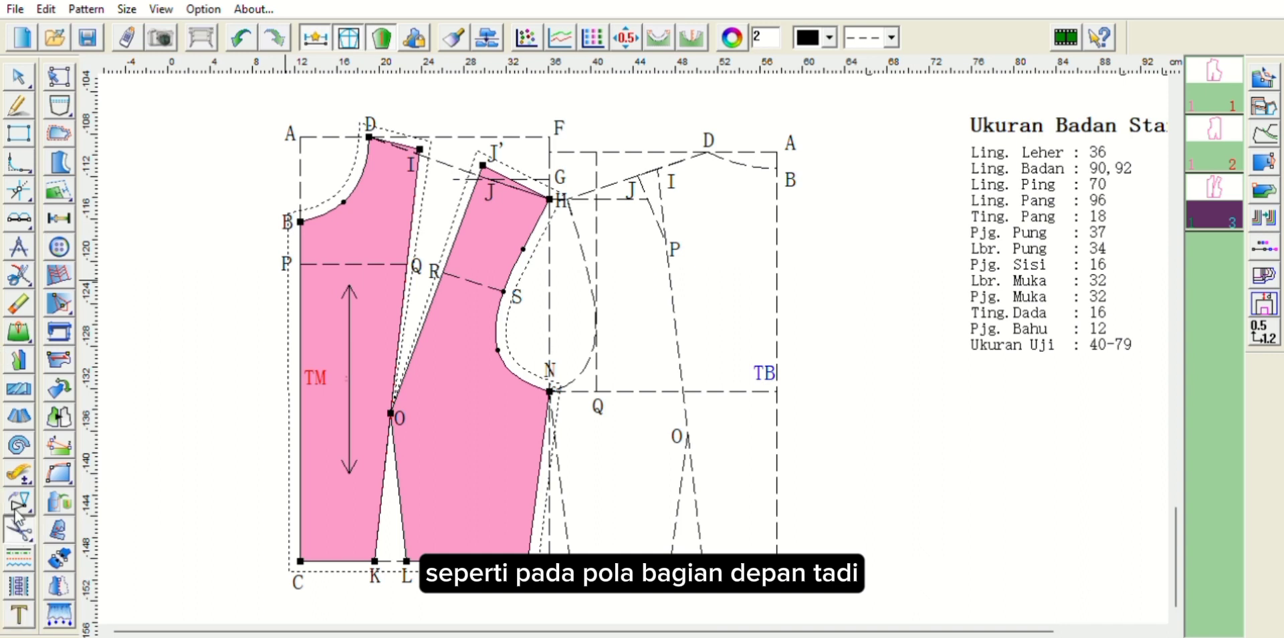
left_click(782, 159)
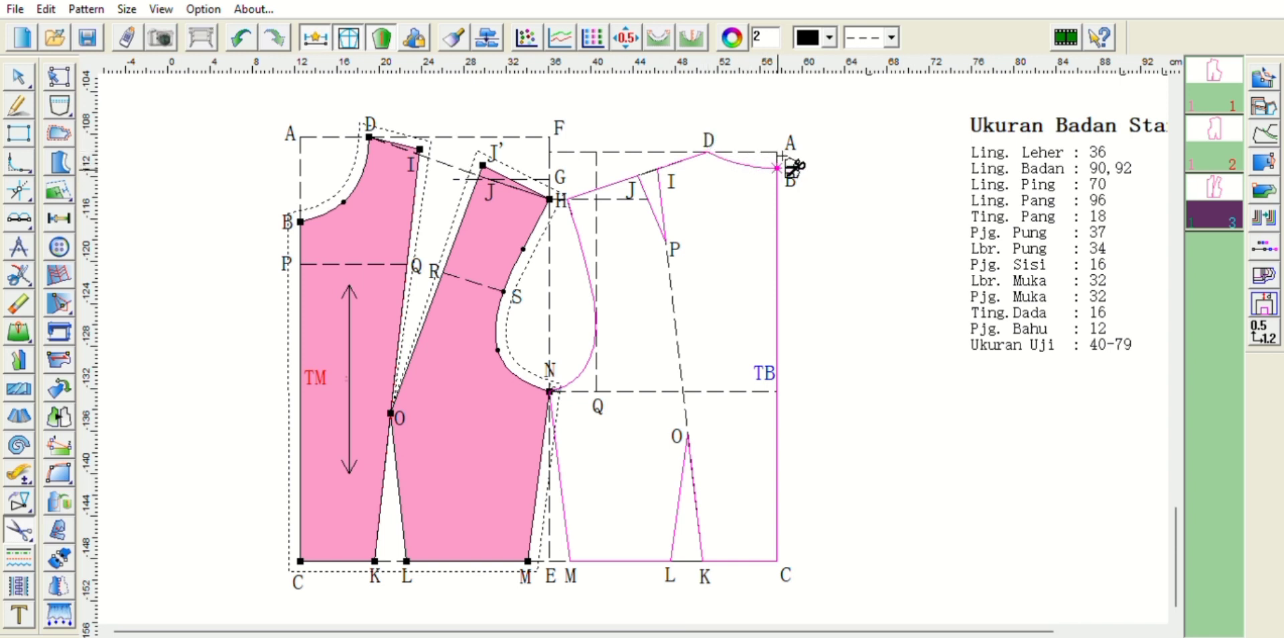
left_click(782, 160)
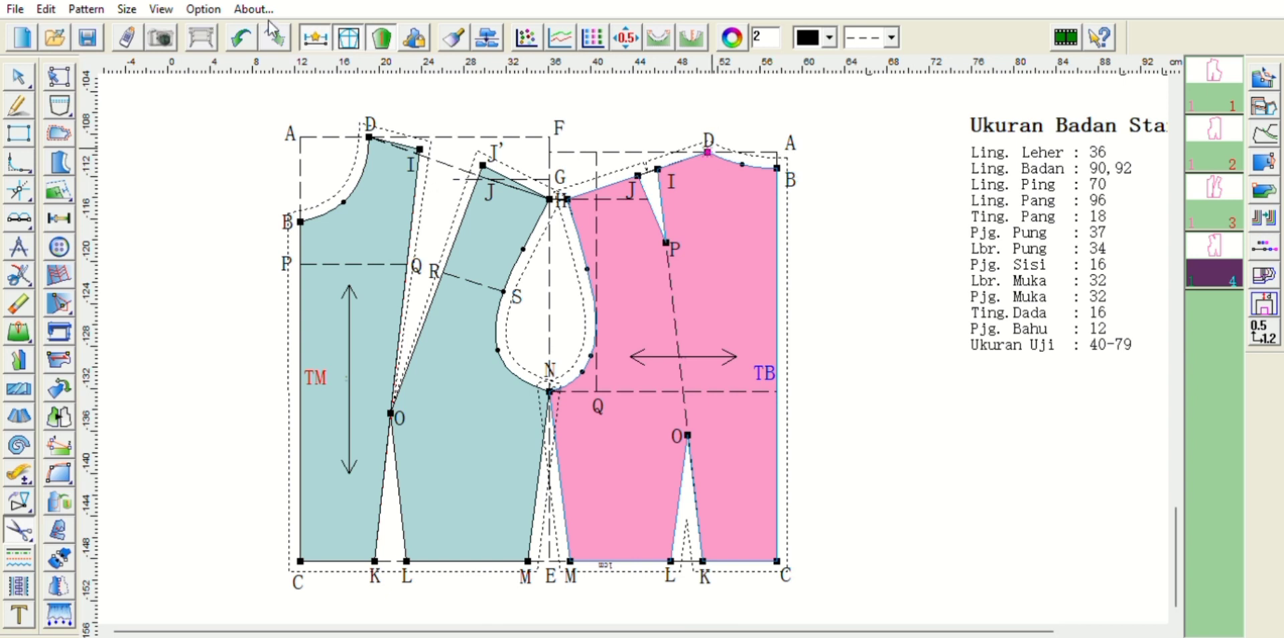
Step: Rotate the back piece's grainline to vertical and place it between the dart line P-O and the TB label
left_click(59, 75)
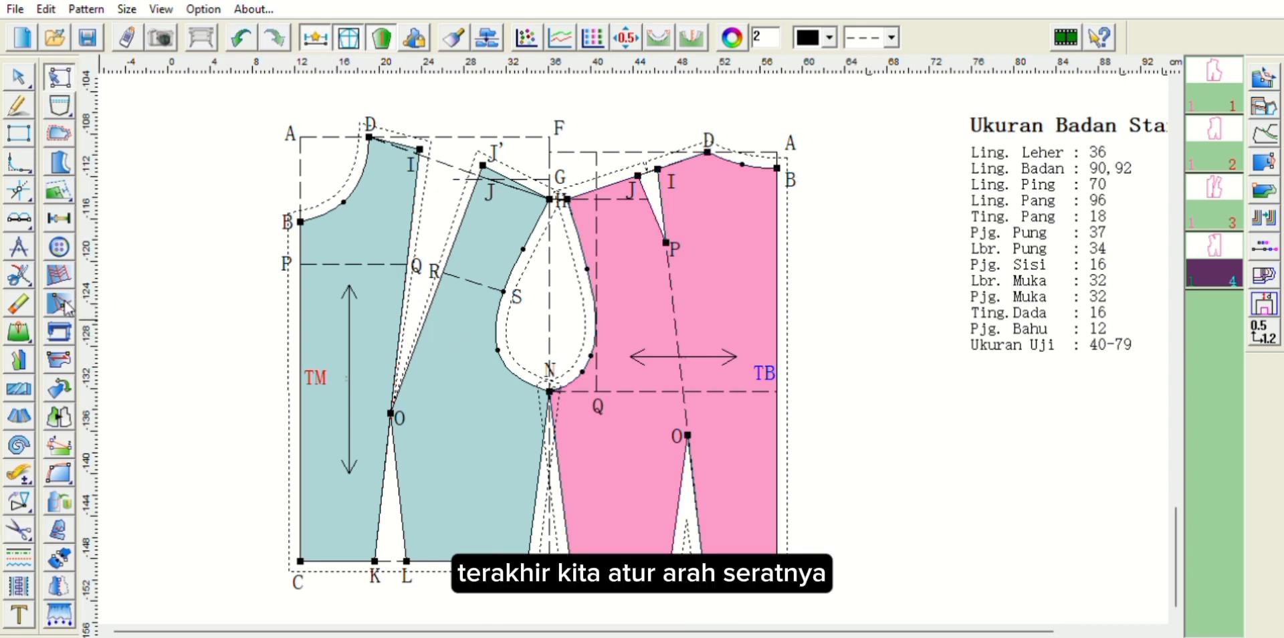
left_click(61, 356)
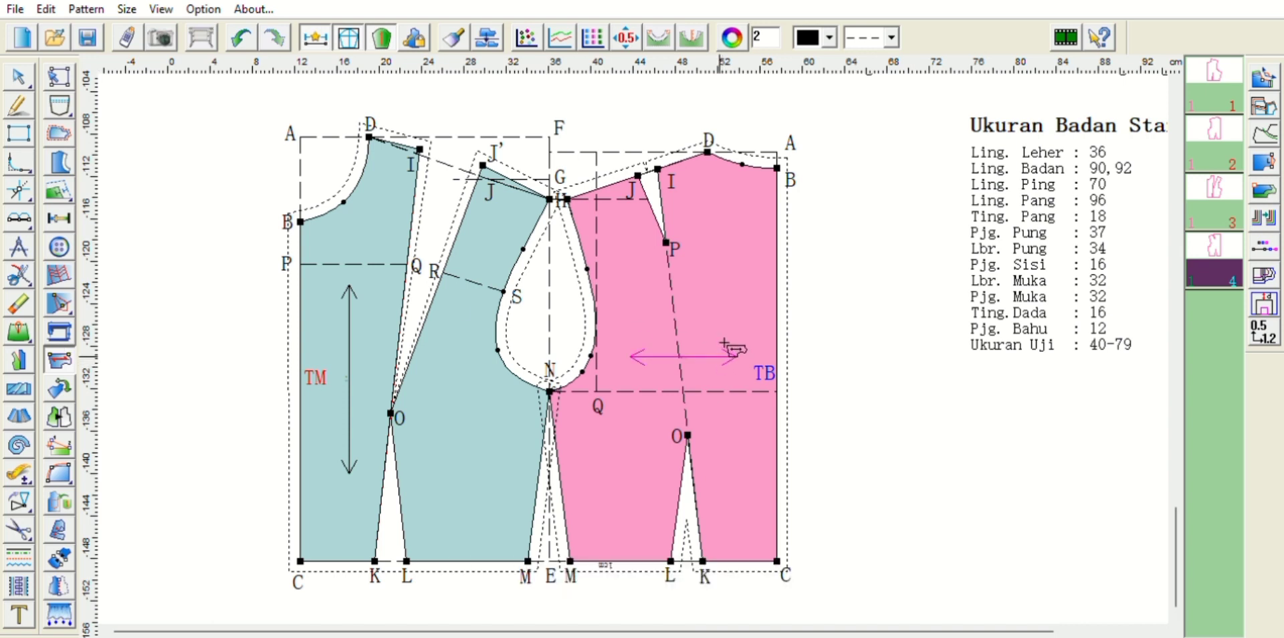
right_click(725, 342)
right_click(724, 342)
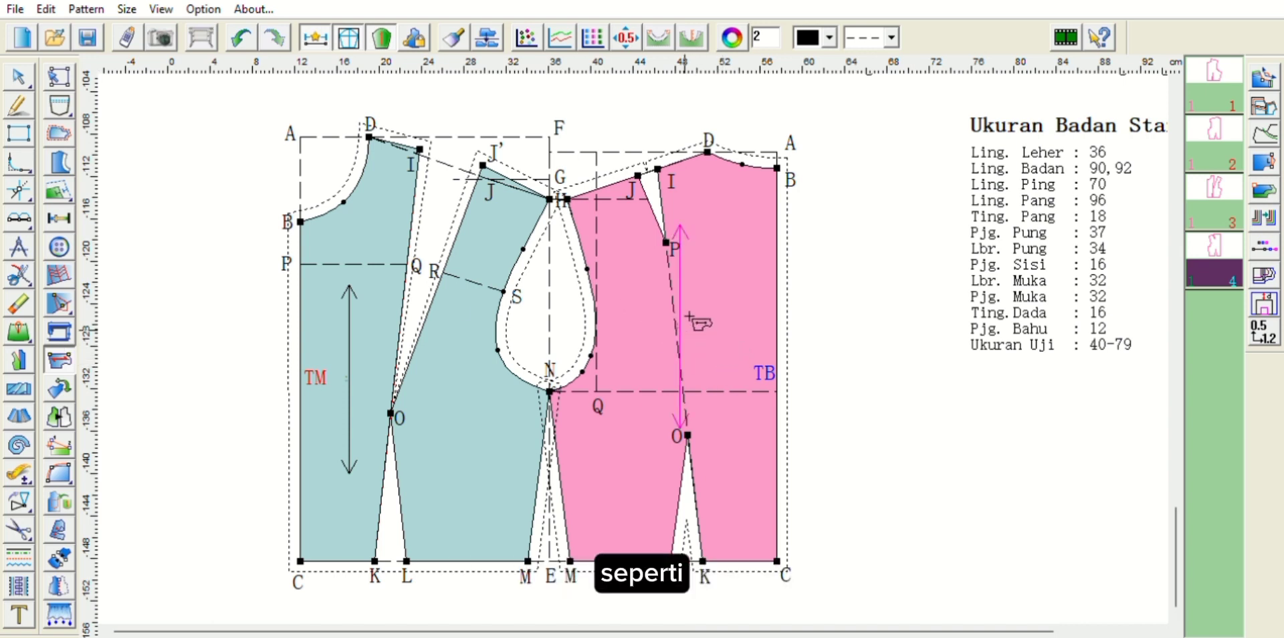
left_click(732, 346)
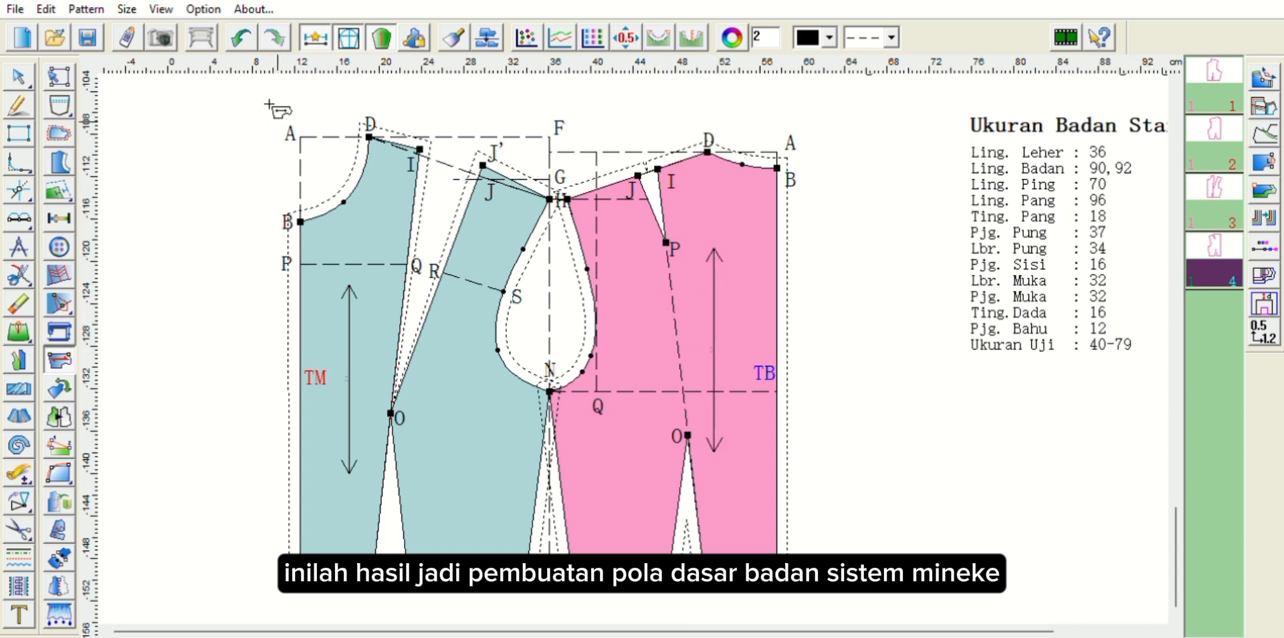
Step: Review the Badan Depan and Badan Belakang construction notes against the front and back pattern pieces
left_click(445, 363)
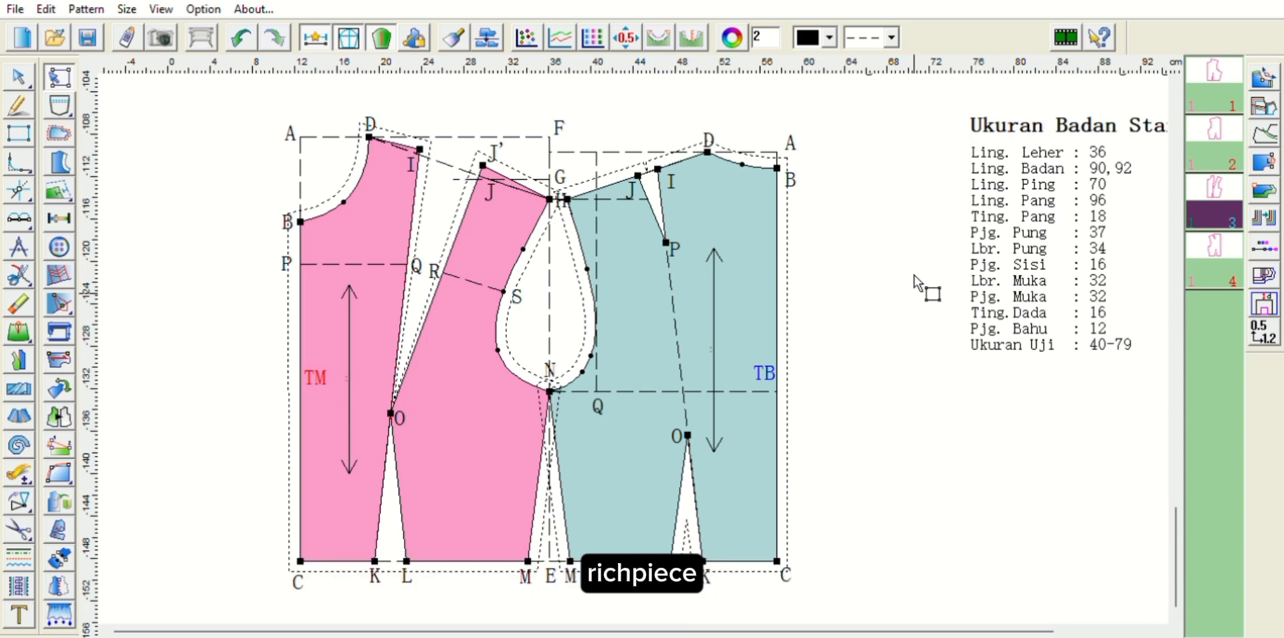
left_click(18, 77)
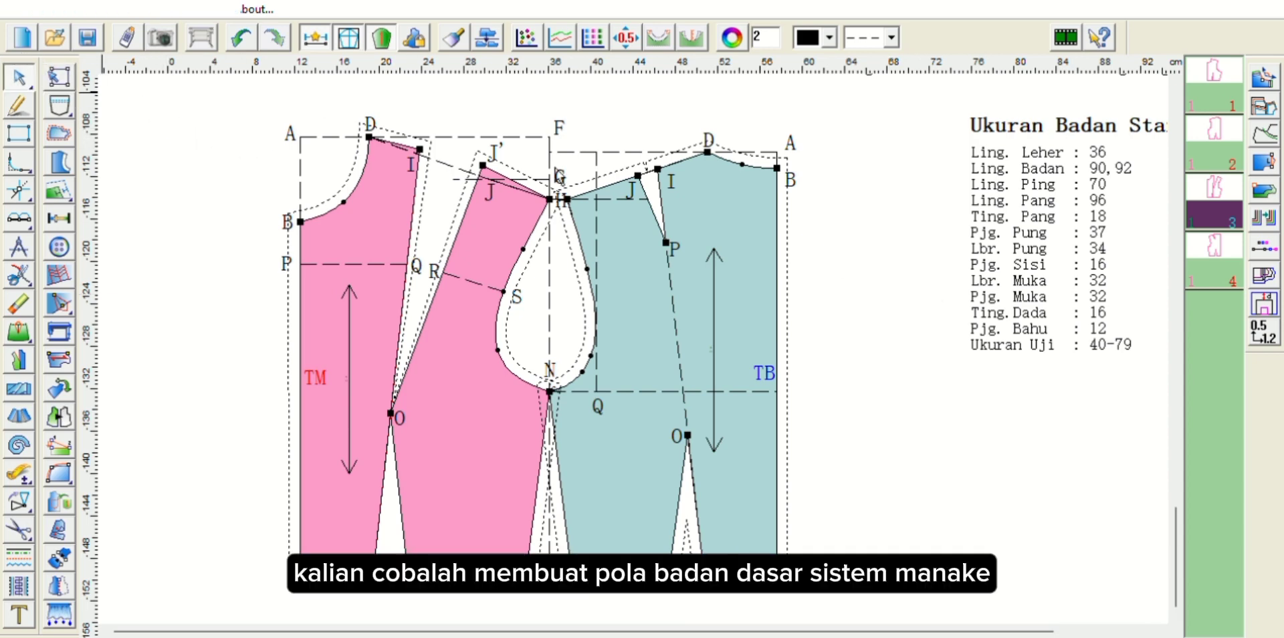
scroll(892, 247, "up", 10)
scroll(892, 253, "down", 2)
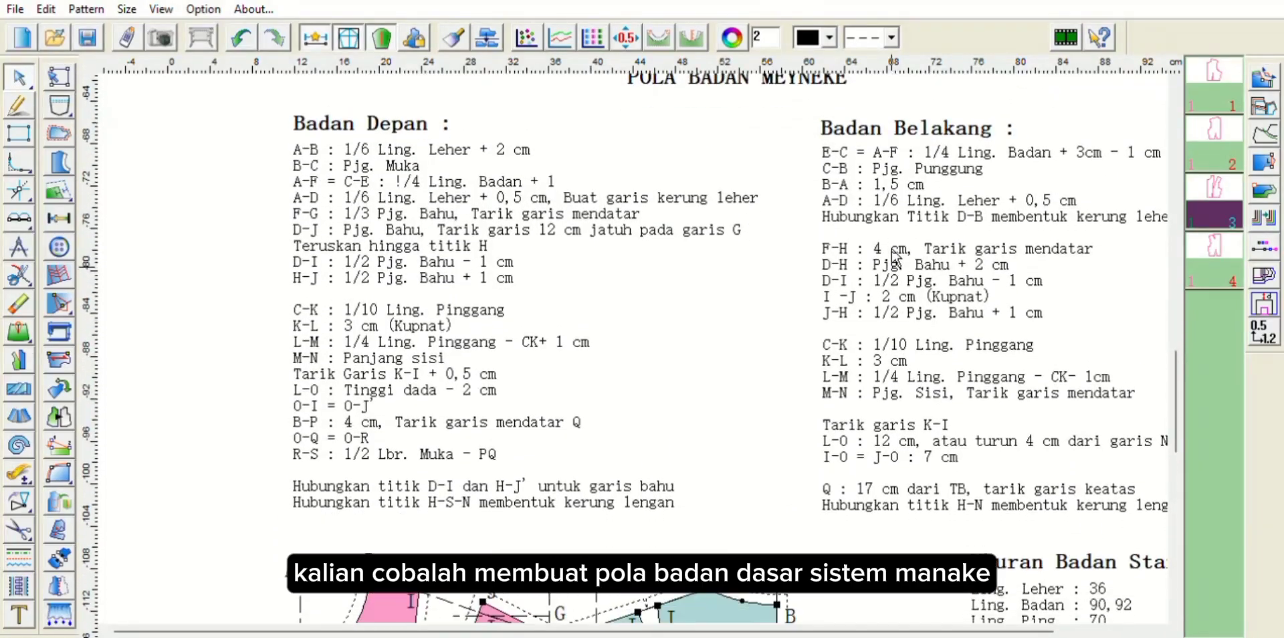
scroll(892, 253, "right", 2)
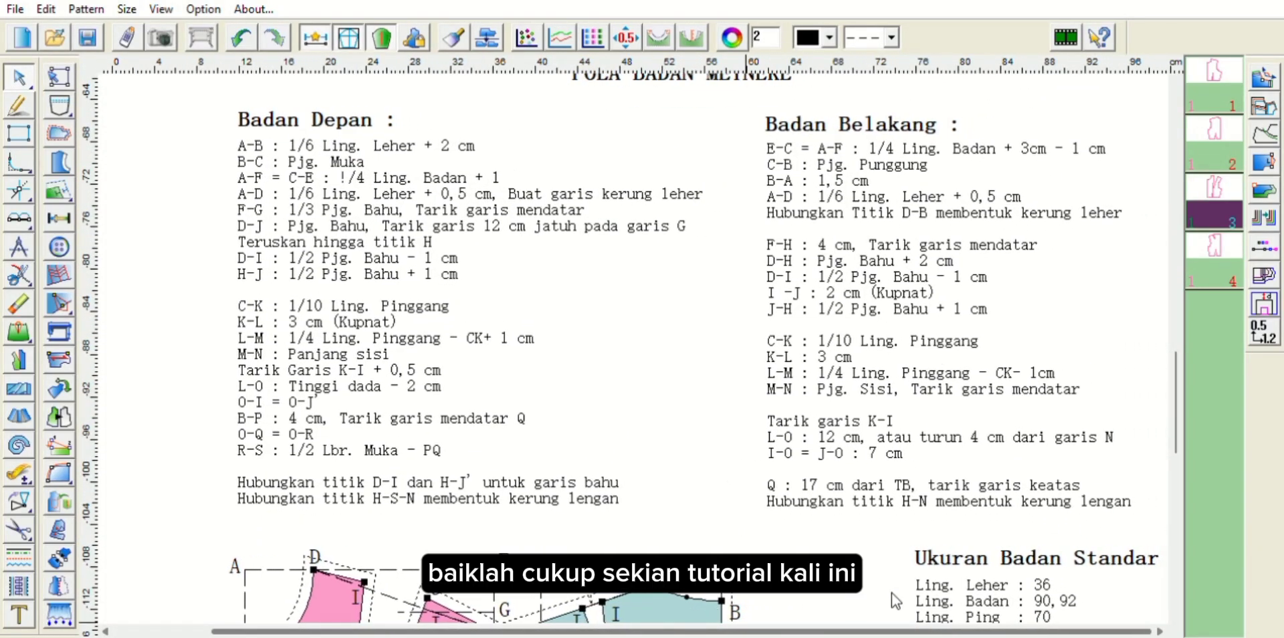
scroll(908, 439, "up", 1)
scroll(908, 439, "down", 6)
scroll(908, 439, "up", 2)
scroll(908, 441, "down", 6)
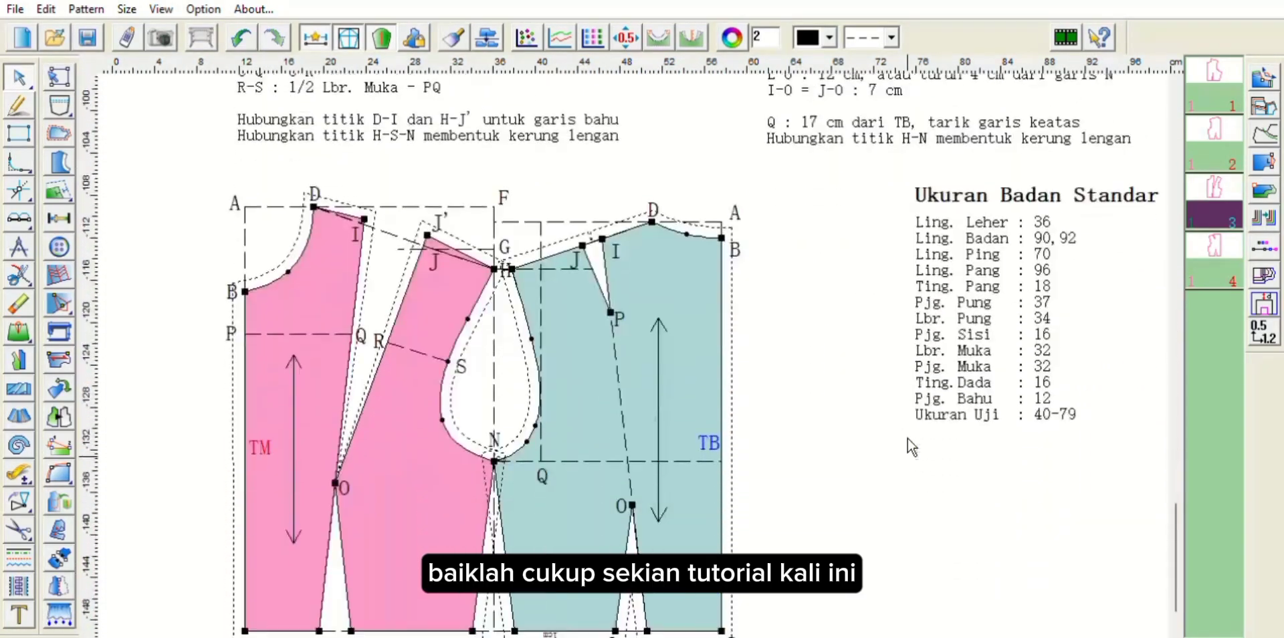